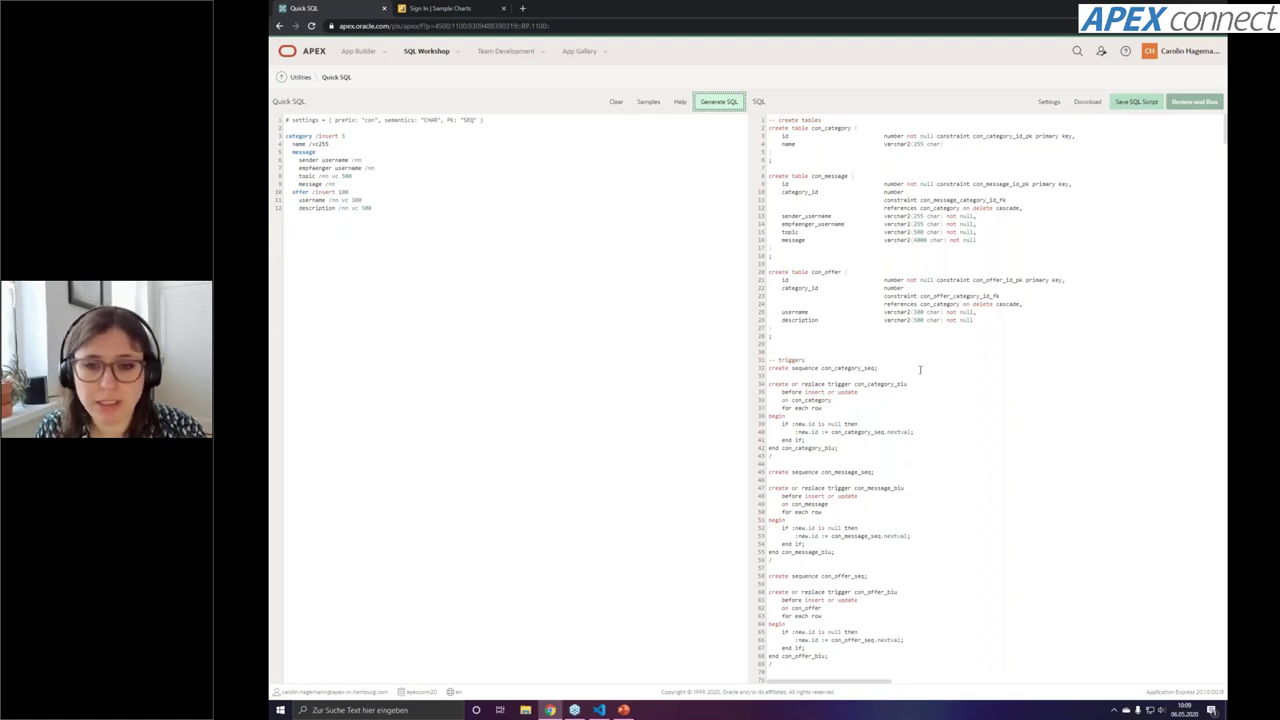
# Scroll through the generated Quick SQL output and clear the text selection
pyautogui.scroll(-1, 920, 369)
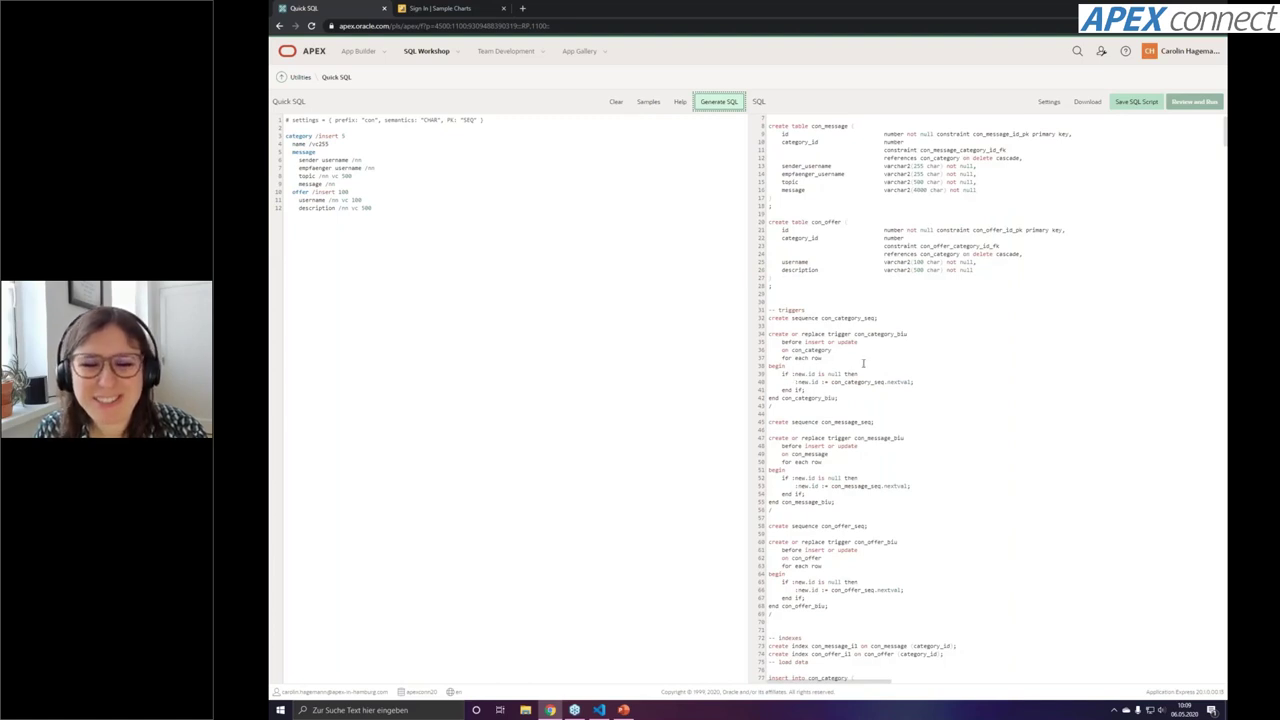
pyautogui.scroll(-2, 945, 500)
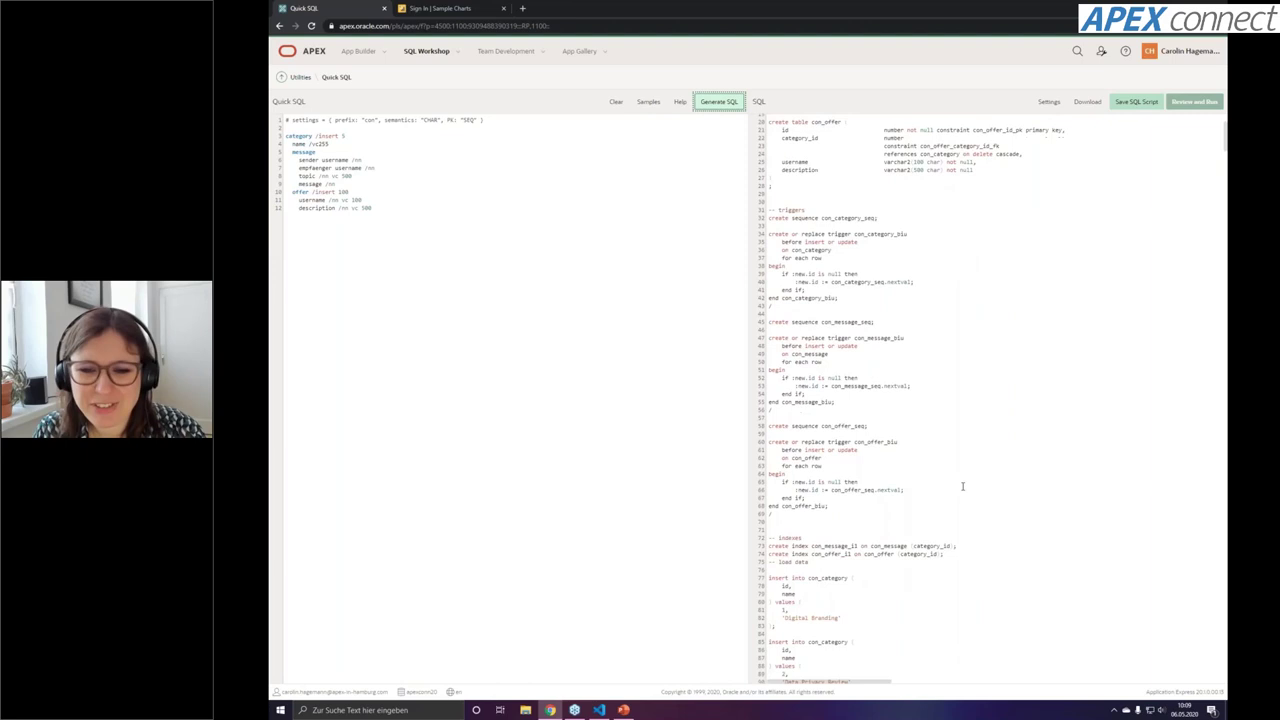
pyautogui.scroll(-3, 960, 485)
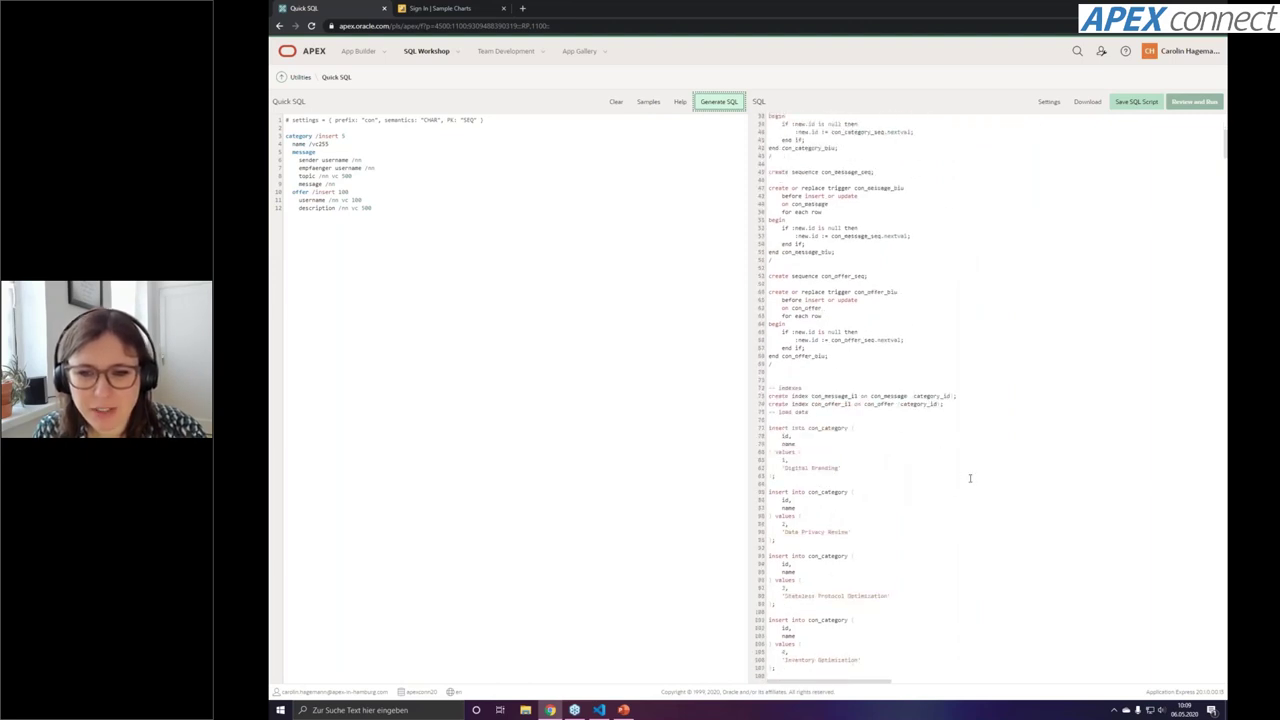
pyautogui.scroll(-1, 975, 474)
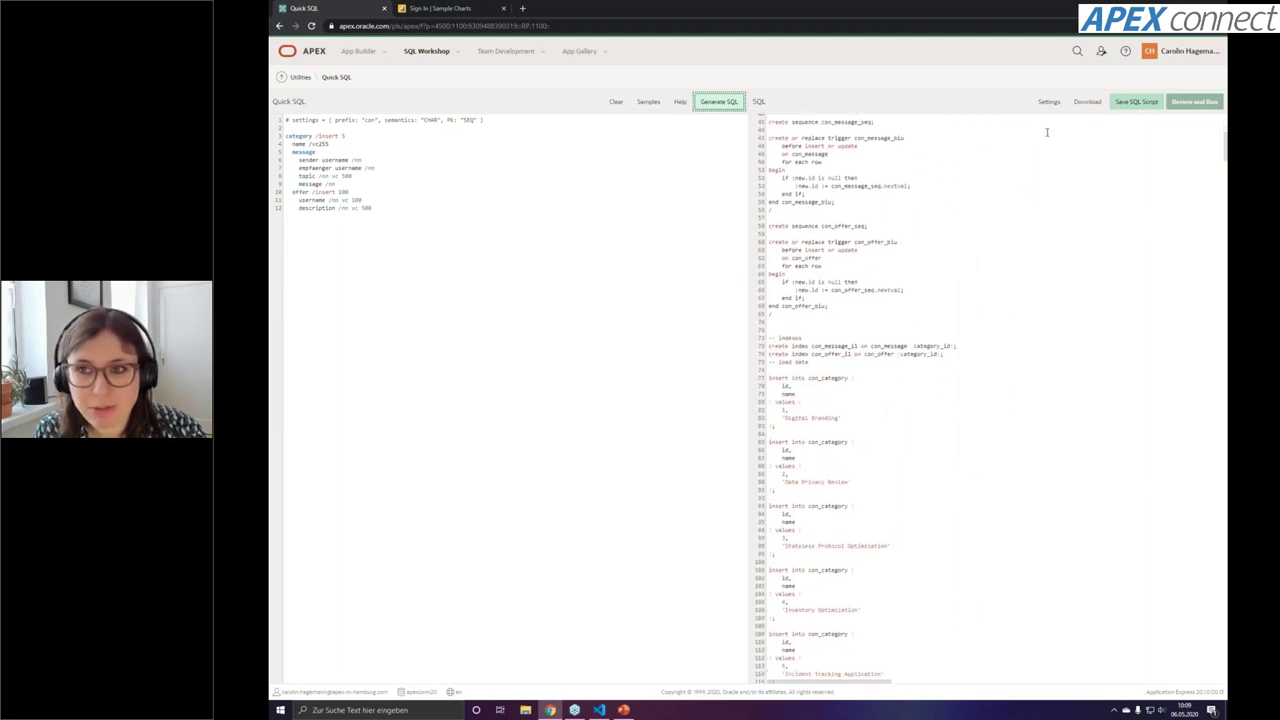
pyautogui.scroll(-2, 848, 330)
pyautogui.moveTo(768, 278); pyautogui.dragTo(904, 365)
pyautogui.click(904, 365)
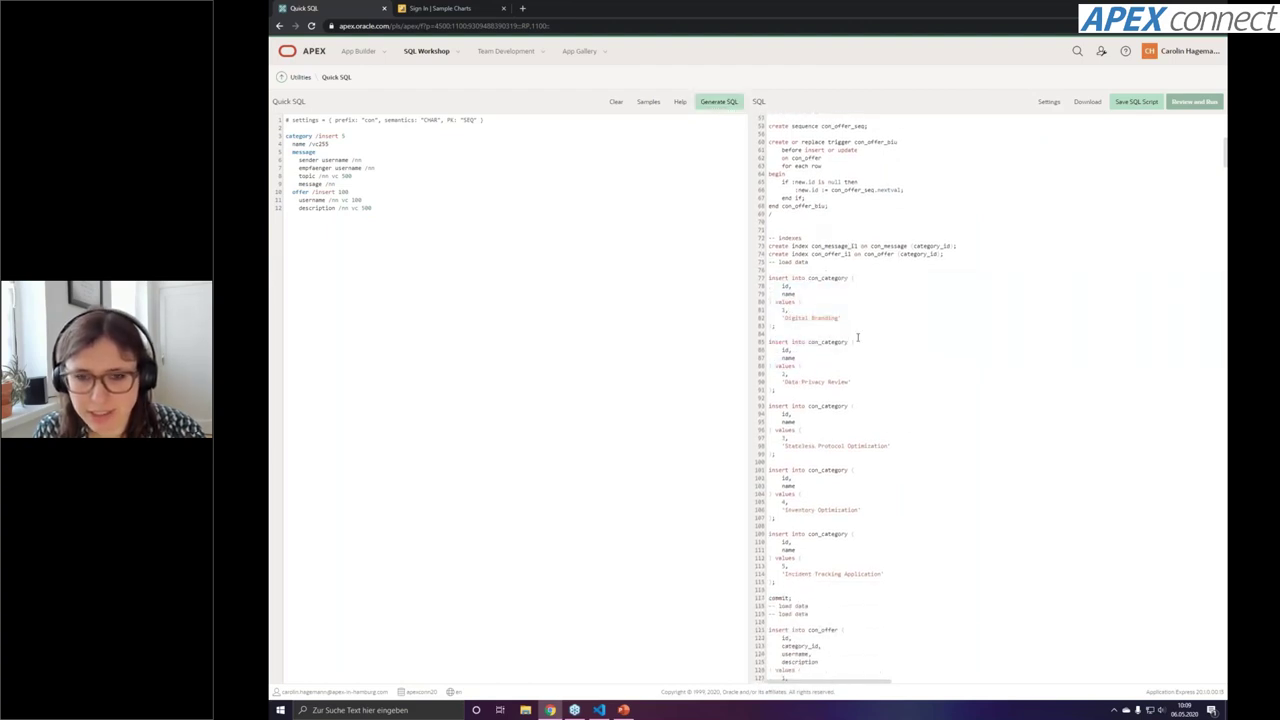
pyautogui.scroll(9, 951, 354)
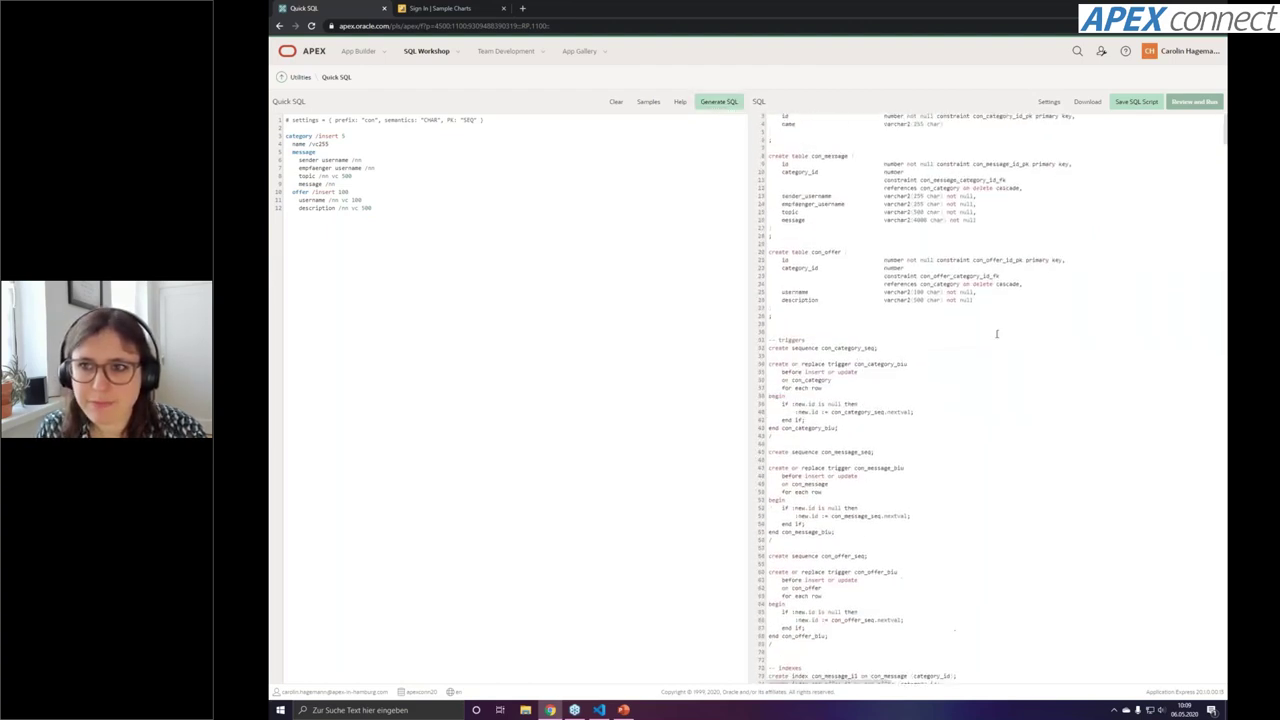
# Save the generated SQL as a script named 'create' and open it for review
pyautogui.click(1136, 101)
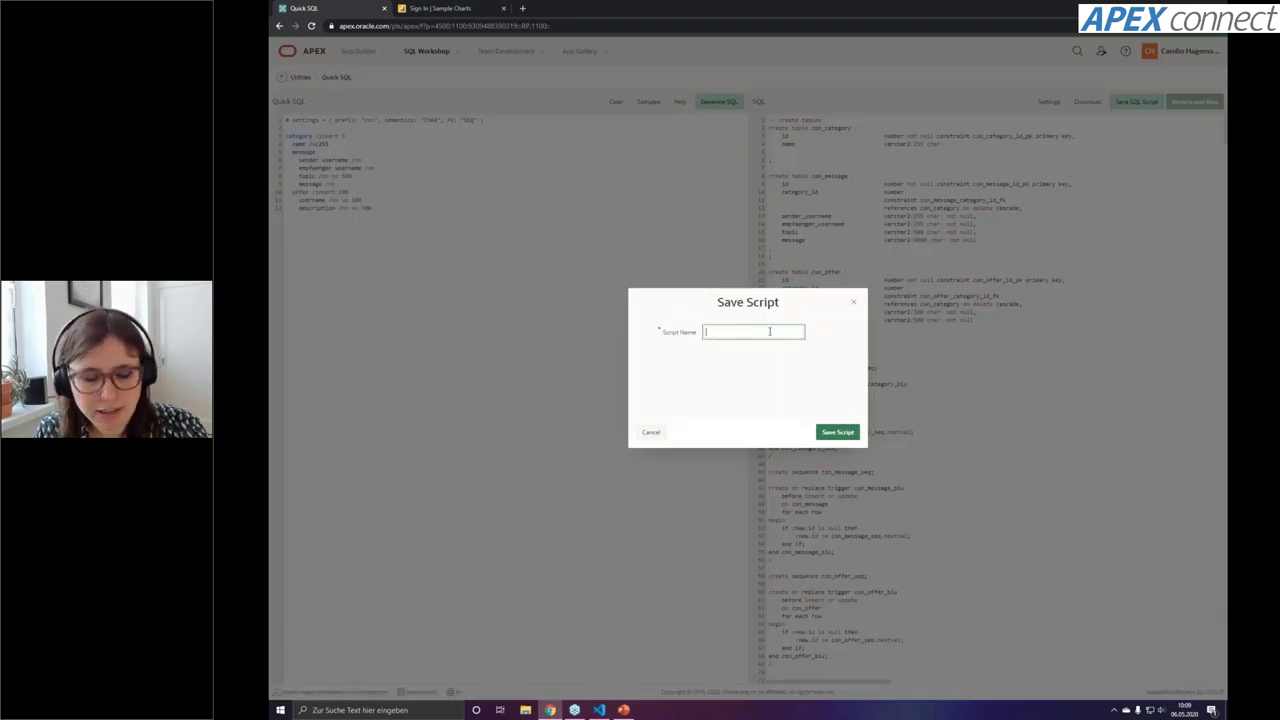
pyautogui.write('create')
pyautogui.click(848, 433)
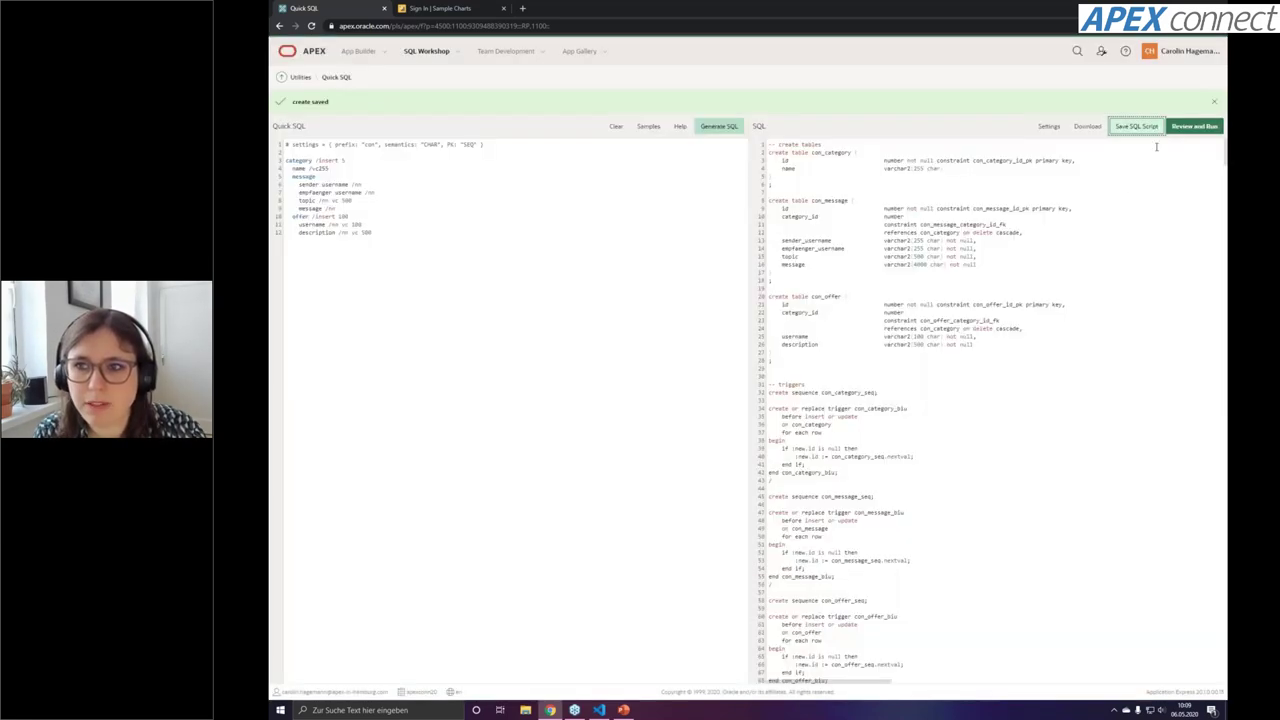
pyautogui.click(1194, 126)
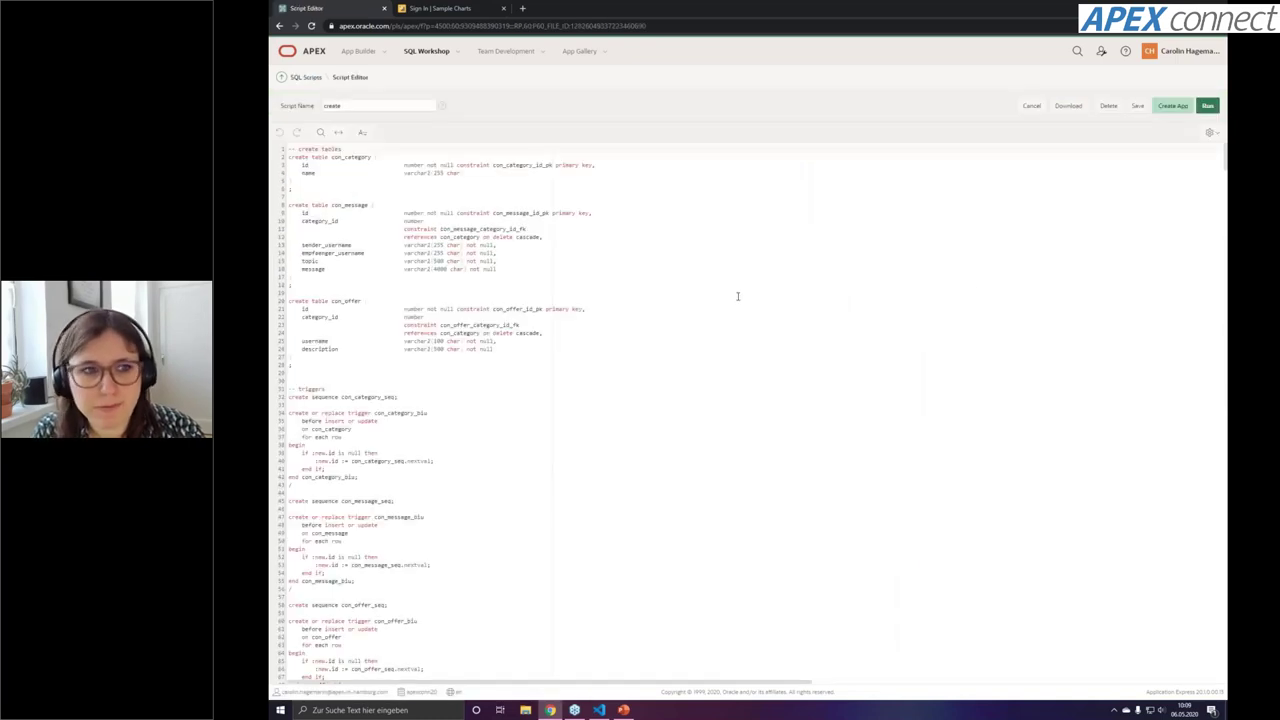
# Run the create script so all 118 statements succeed, then return to SQL Workshop
pyautogui.click(1207, 105)
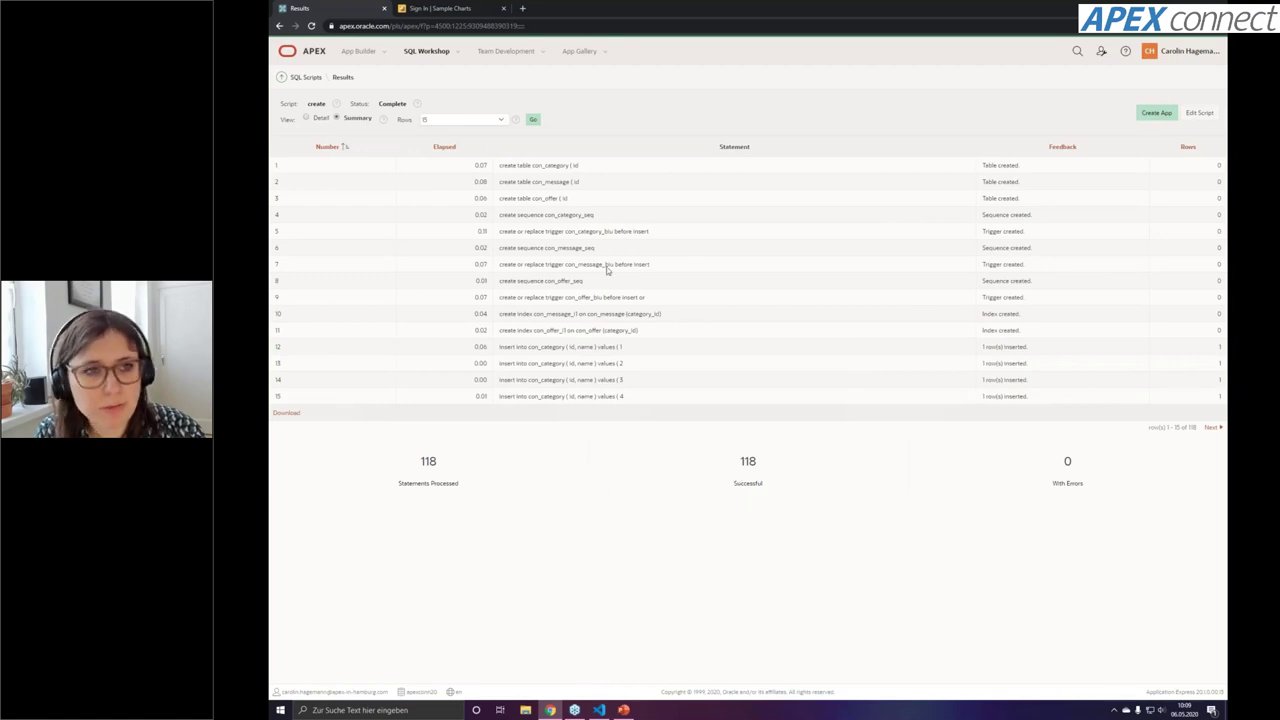
pyautogui.click(435, 54)
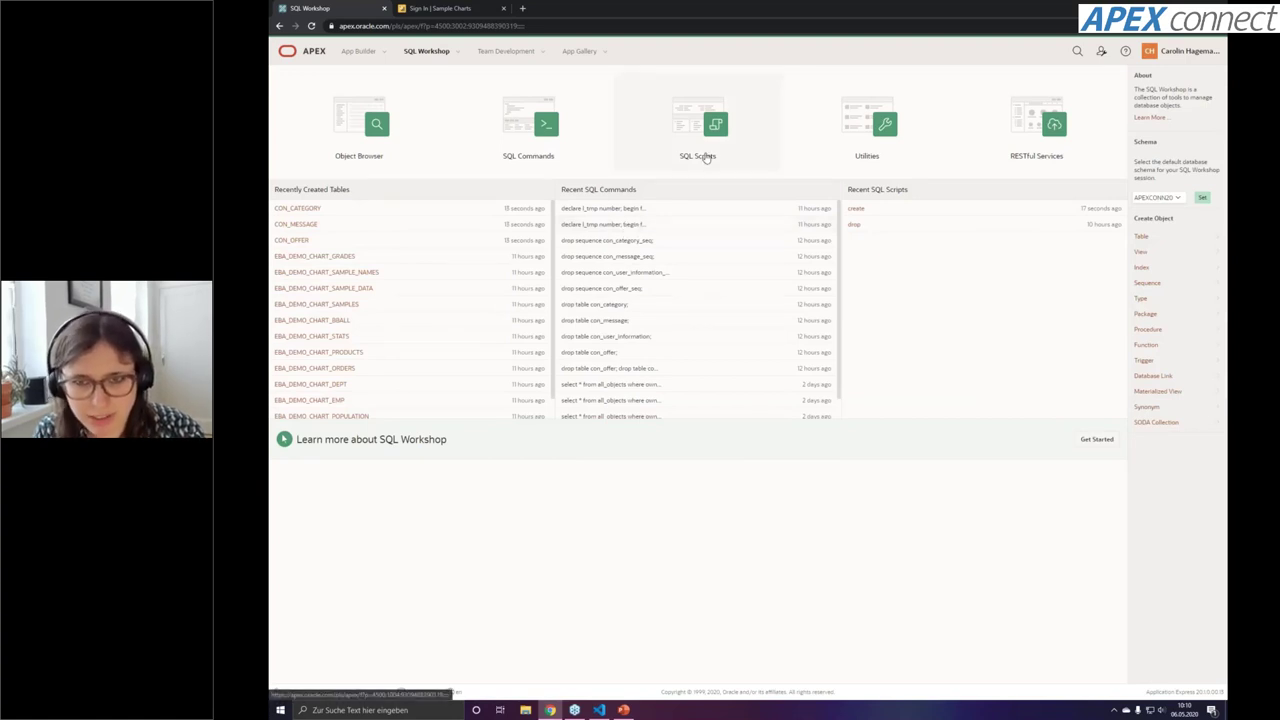
# Paste the CON_CATEGORY_SEQ declare loop from VS Code into SQL Commands and run it
pyautogui.click(580, 165)
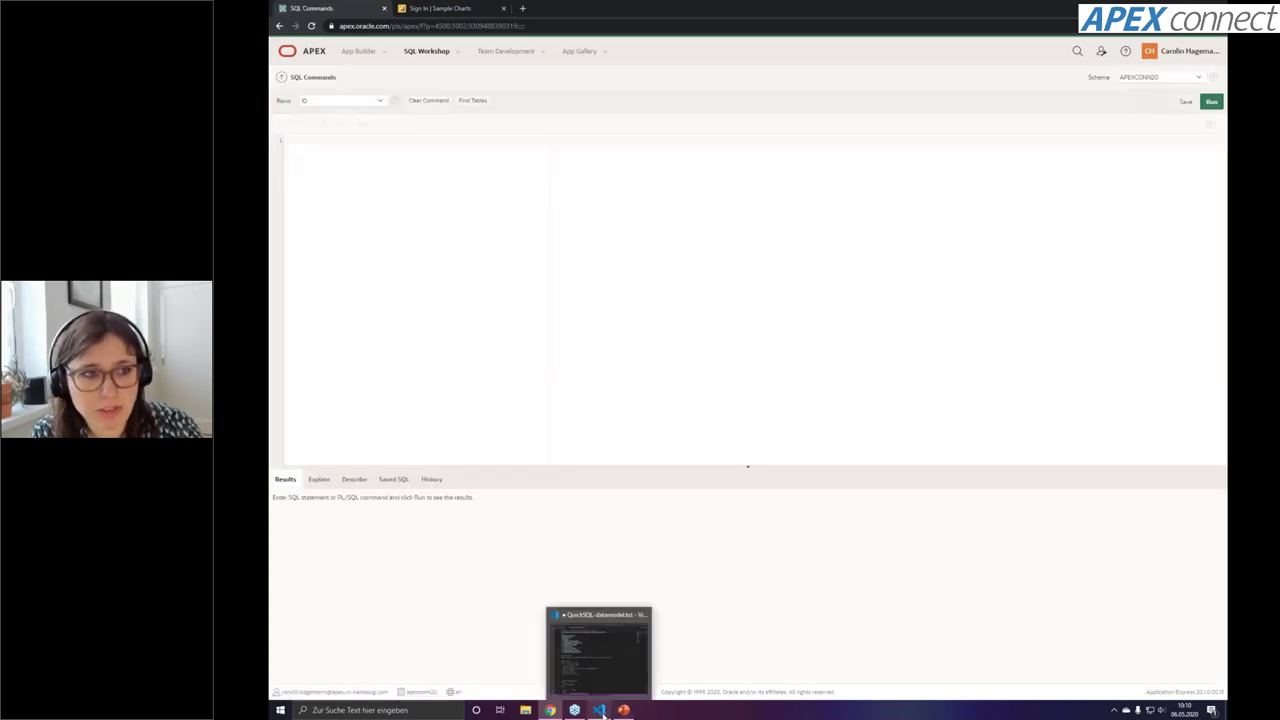
pyautogui.click(598, 710)
pyautogui.scroll(-6, 477, 327)
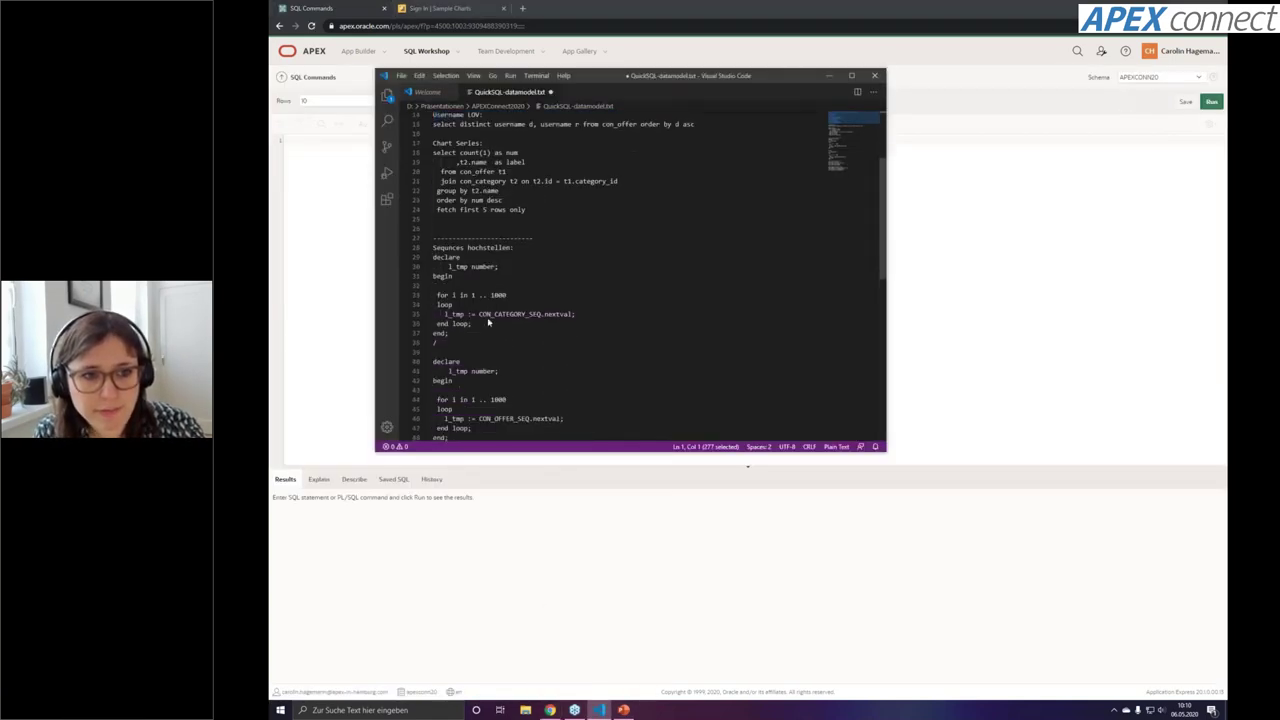
pyautogui.moveTo(451, 284); pyautogui.dragTo(683, 143)
pyautogui.hotkey('ctrl', 'c')
pyautogui.click(302, 202)
pyautogui.hotkey('ctrl', 'v')
pyautogui.click(1207, 102)
# Run the CON_OFFER_SEQ declare loop block, then clear the SQL Commands editor
pyautogui.hotkey('alt', 'Tab')
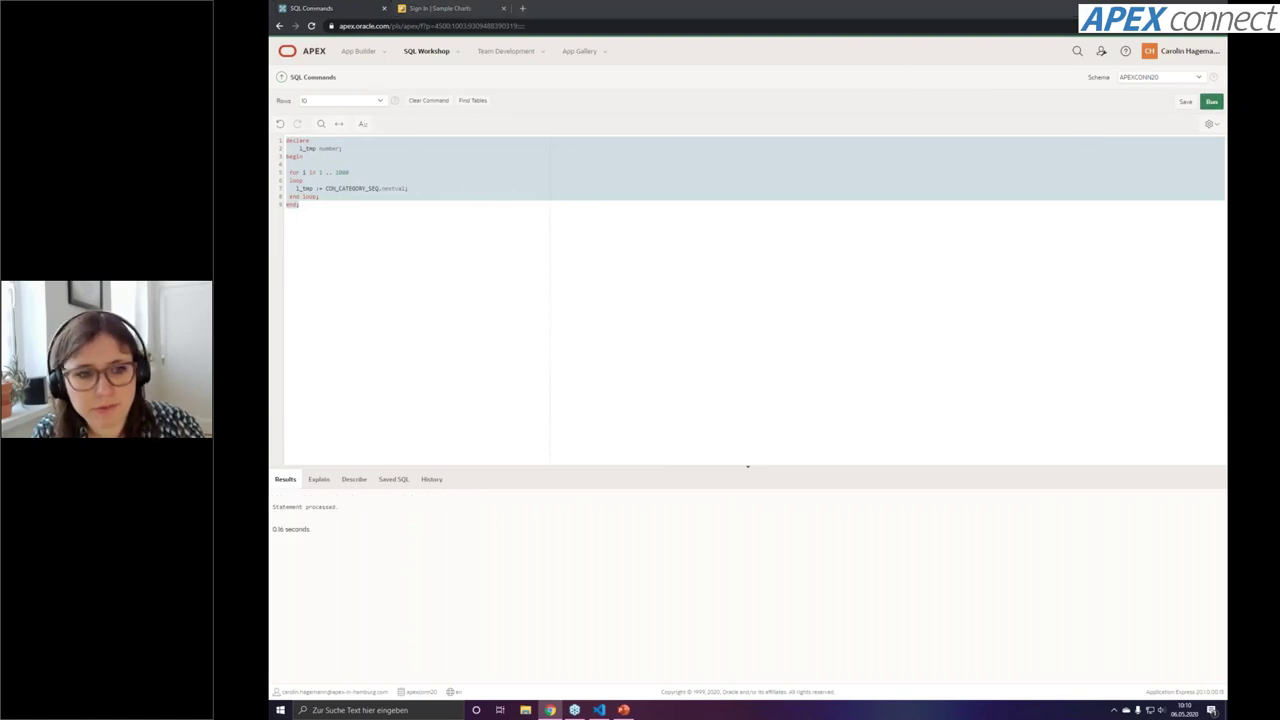
pyautogui.moveTo(452, 388); pyautogui.dragTo(427, 319)
pyautogui.hotkey('alt', 'Tab')
pyautogui.hotkey('ctrl', 'v')
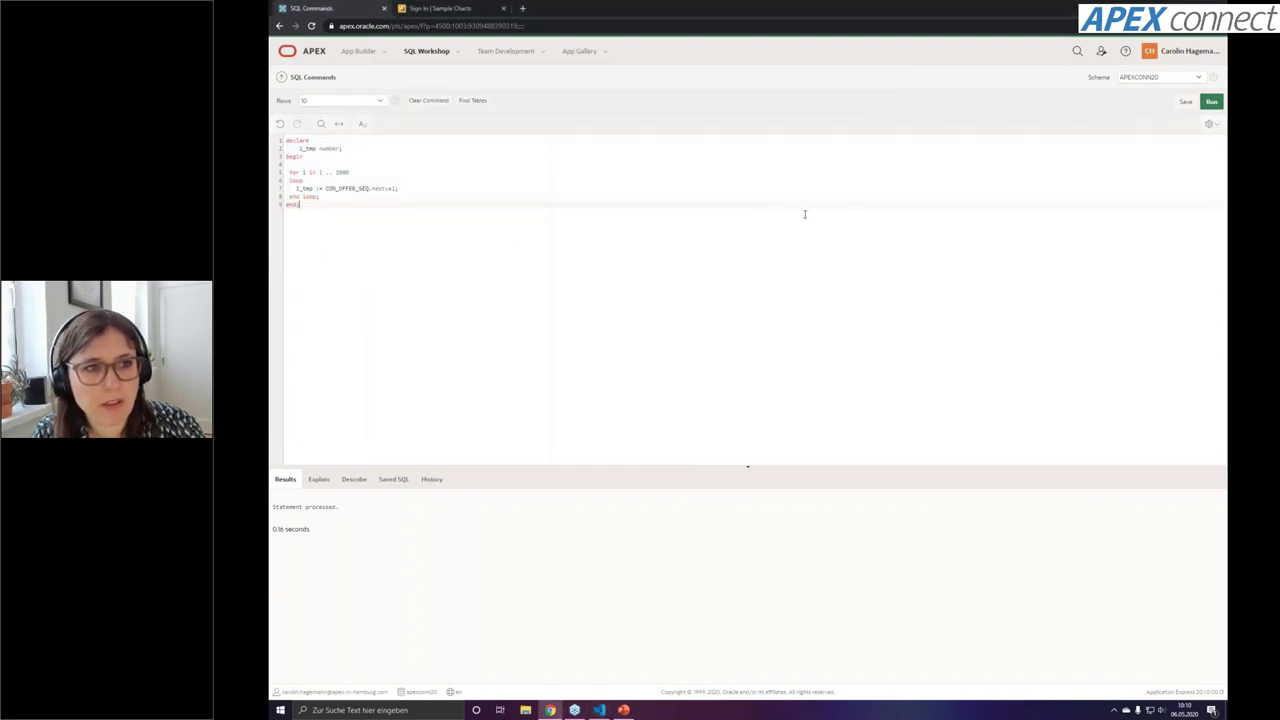
pyautogui.hotkey('ctrl', 'a')
pyautogui.click(1211, 101)
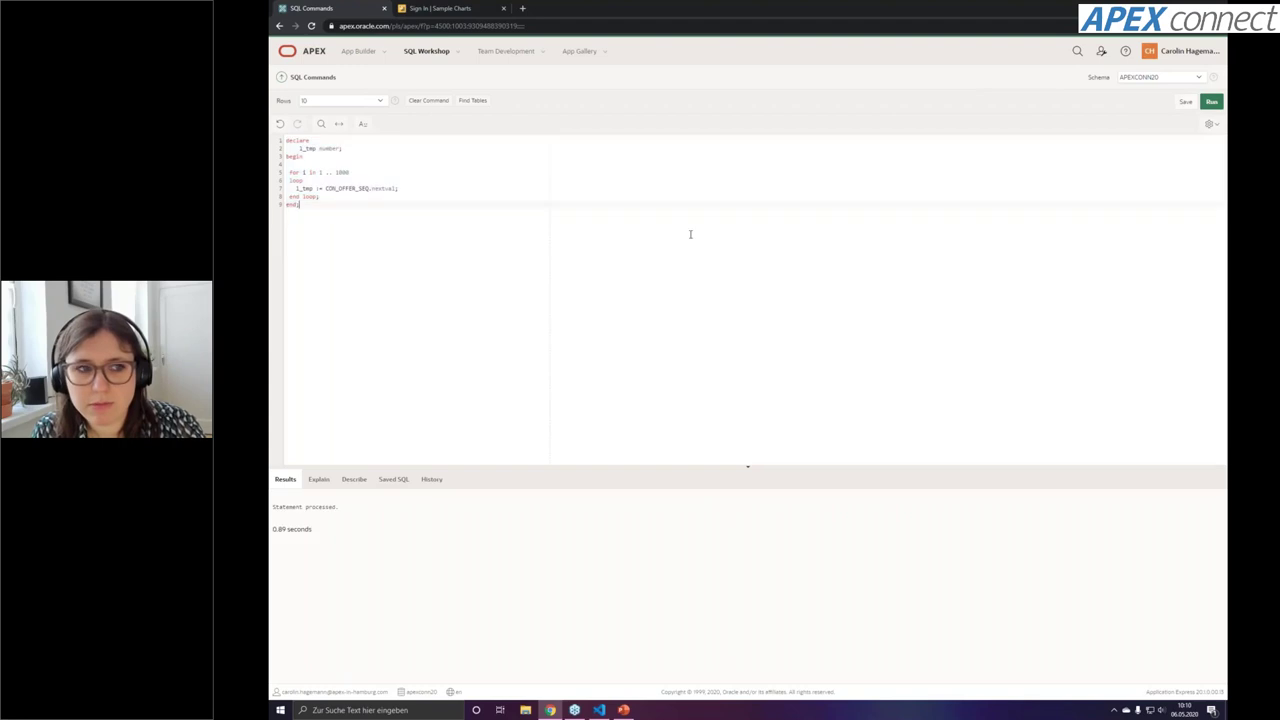
pyautogui.press('Delete')
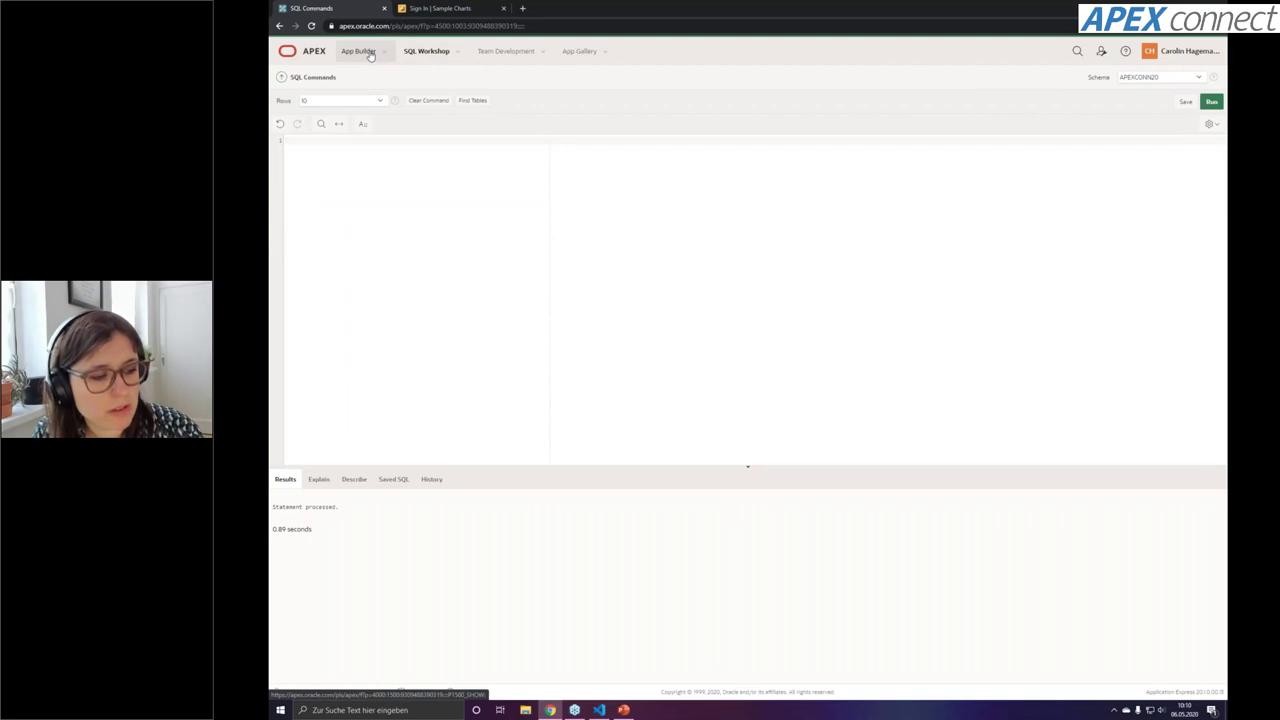
# Open Quick SQL from SQL Workshop Utilities and look through its sample models
pyautogui.click(370, 55)
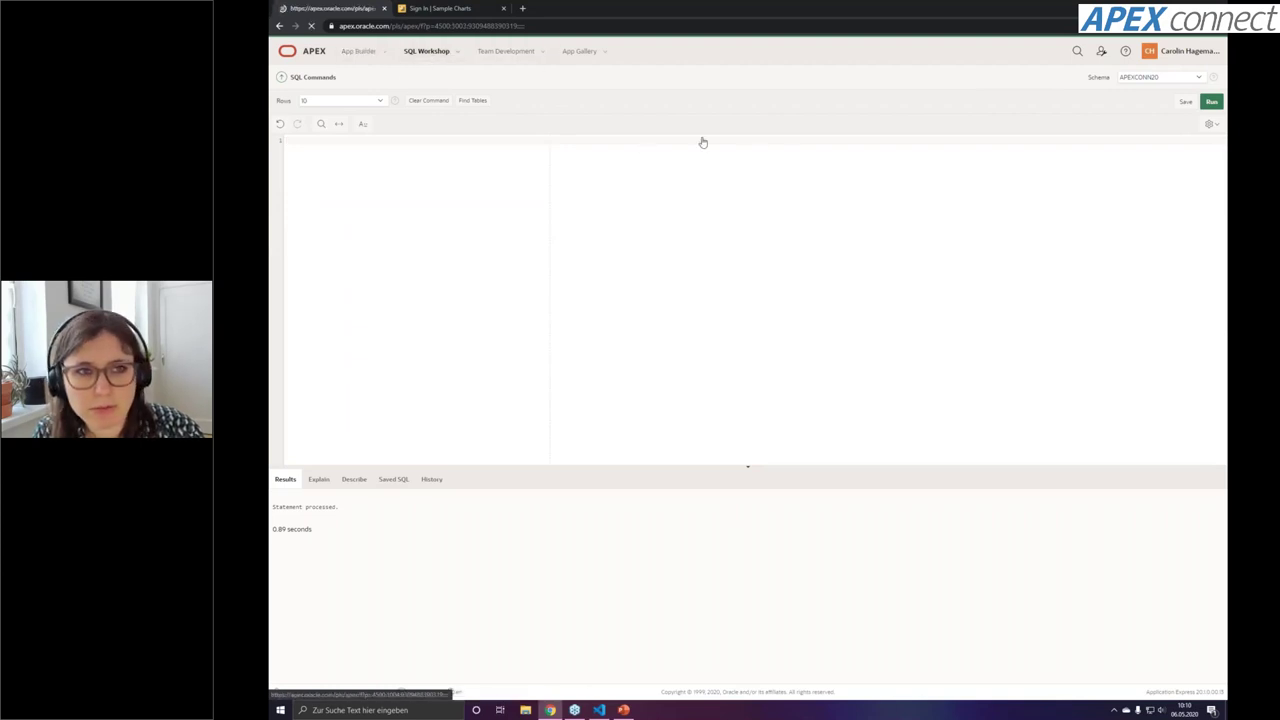
pyautogui.click(836, 152)
pyautogui.click(380, 172)
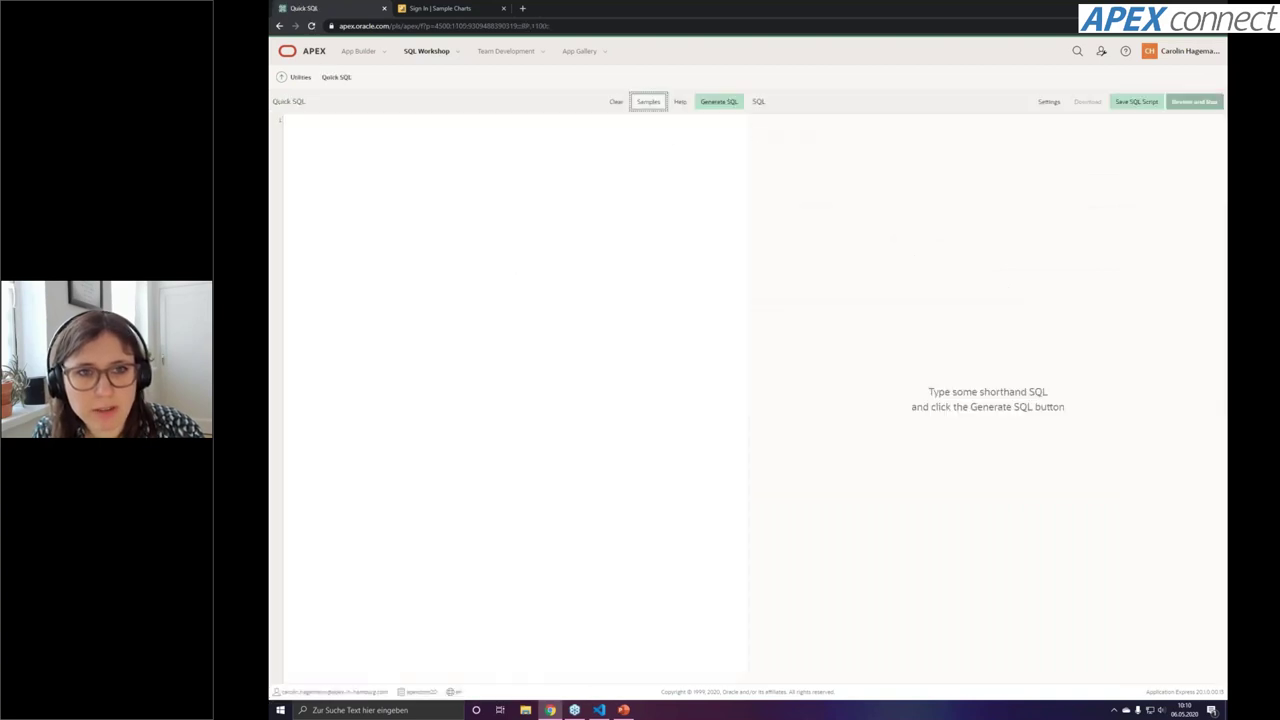
pyautogui.click(648, 101)
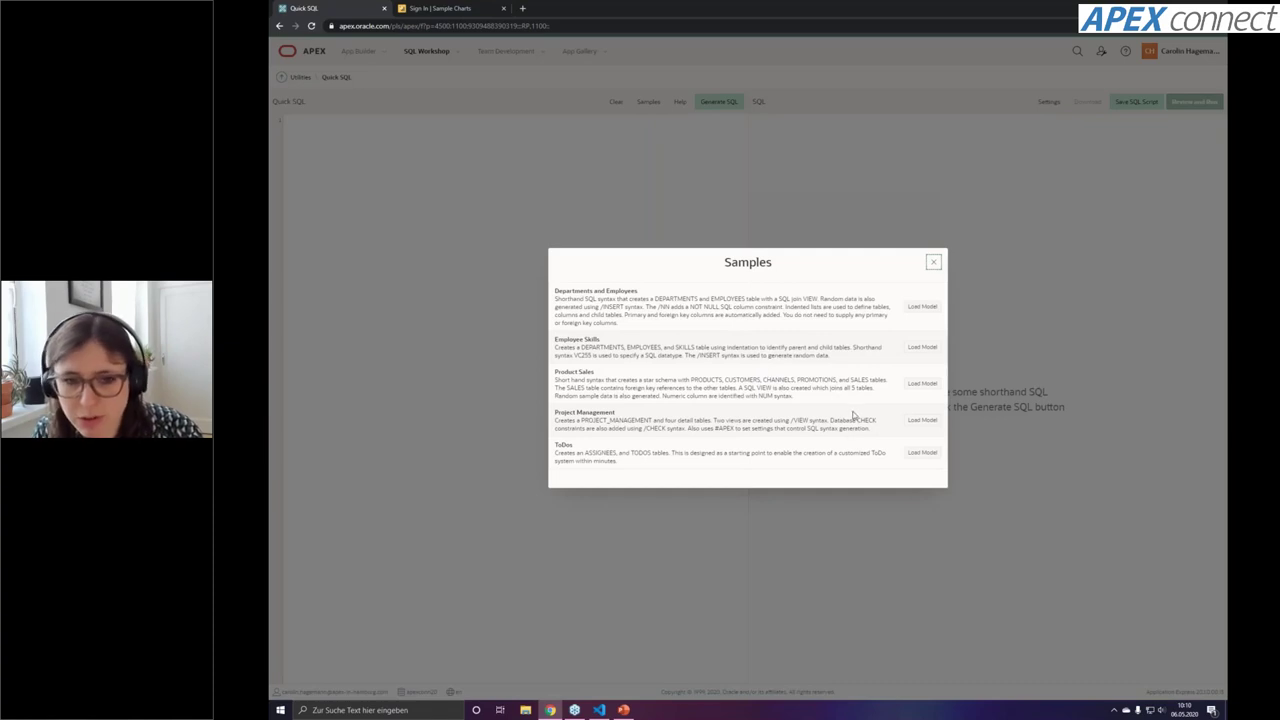
pyautogui.click(933, 262)
# Browse the Quick SQL settings, close them unchanged, and return to the App Builder home
pyautogui.click(1047, 103)
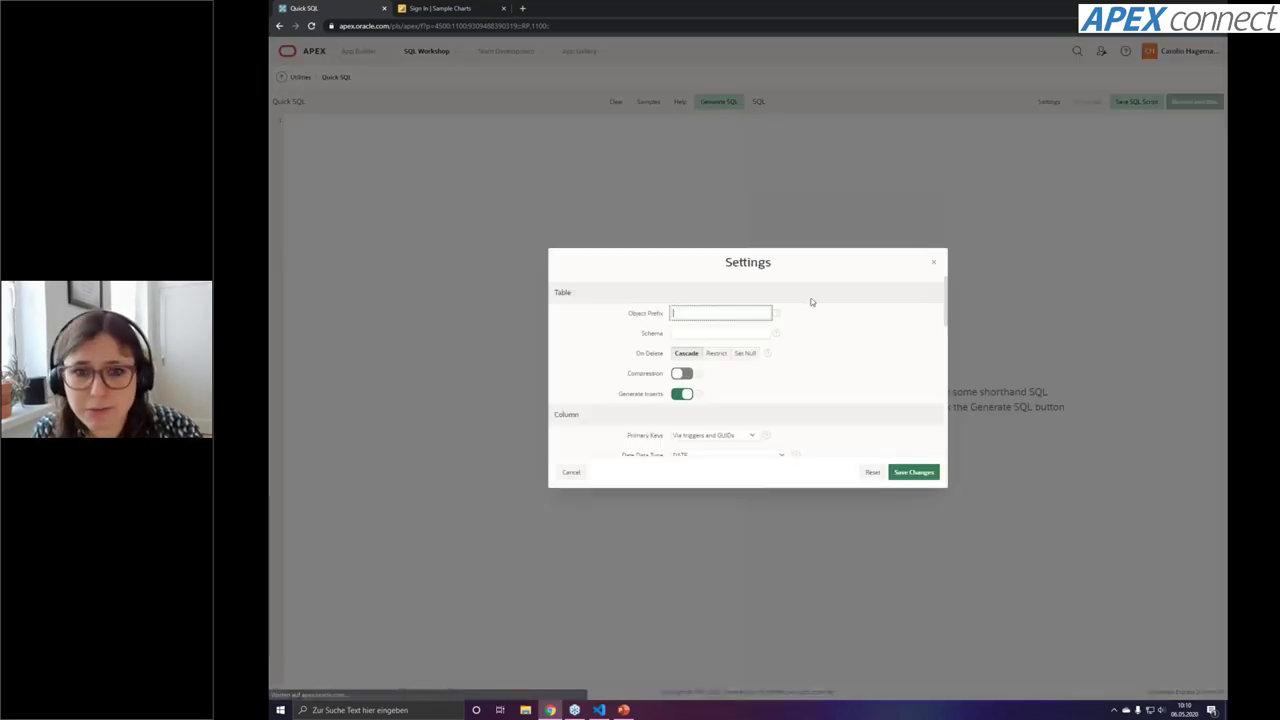
pyautogui.scroll(-1, 816, 385)
pyautogui.scroll(-2, 816, 386)
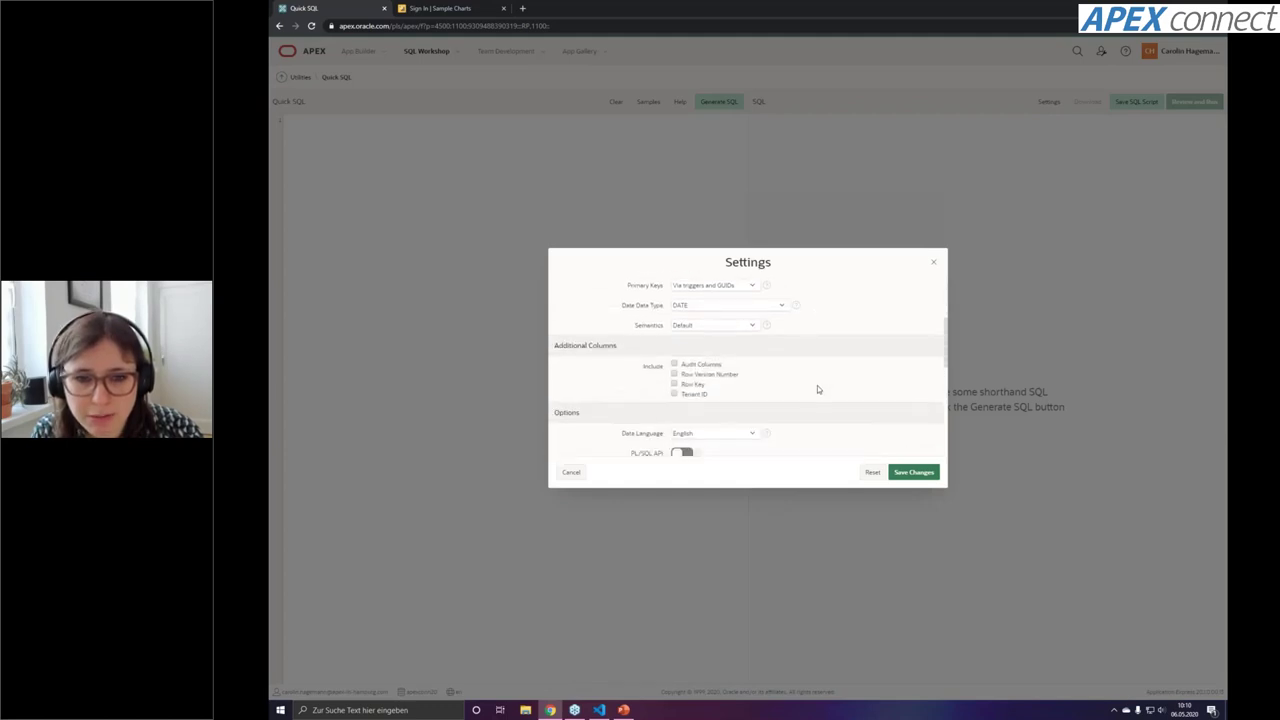
pyautogui.scroll(-2, 817, 387)
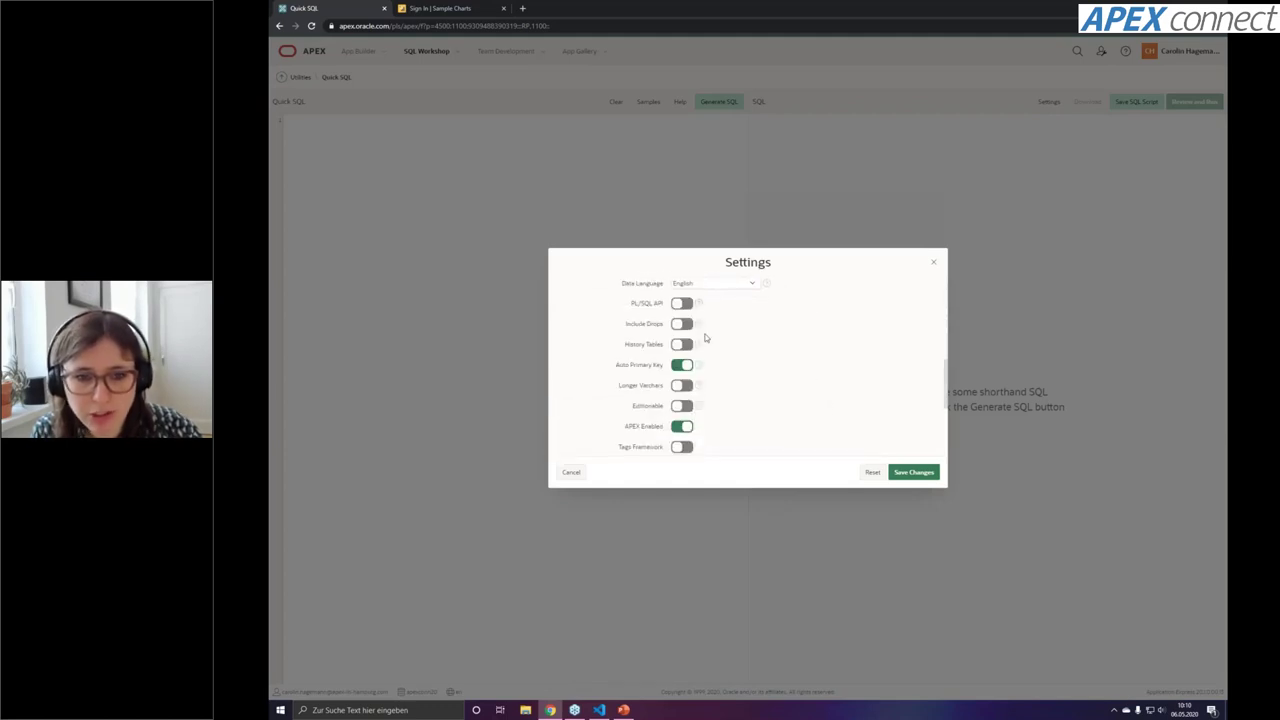
pyautogui.click(935, 265)
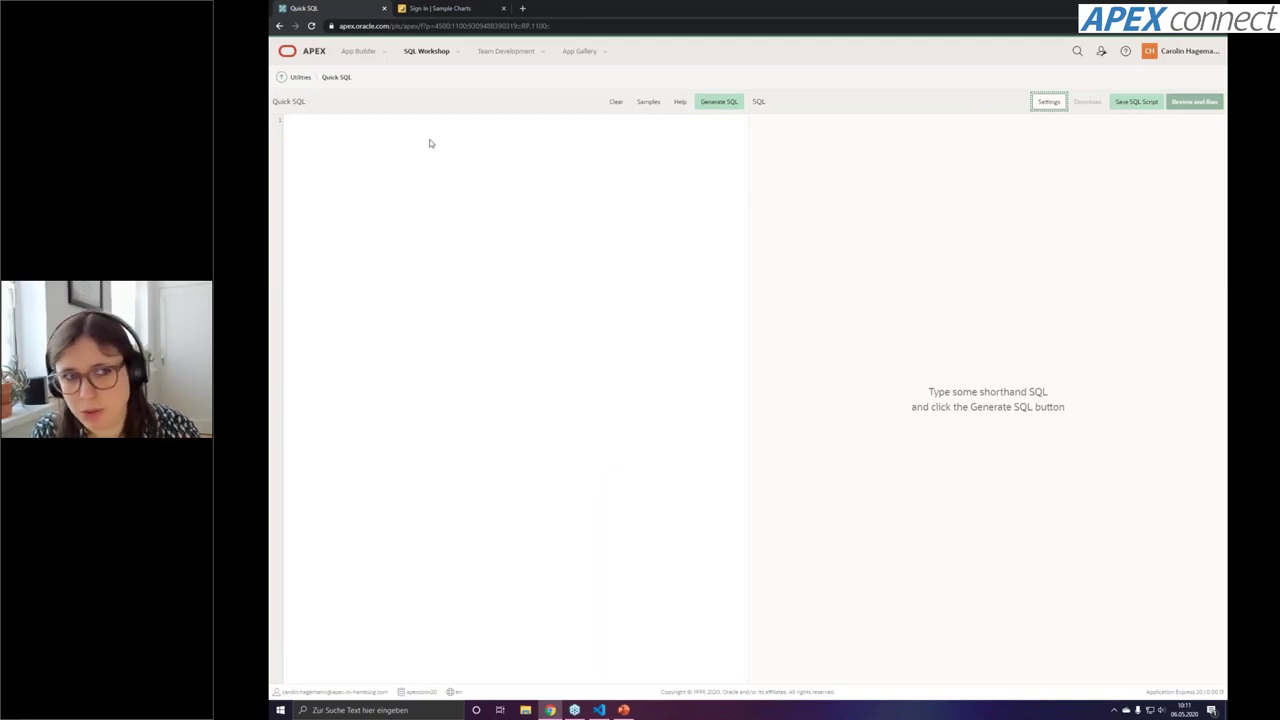
pyautogui.click(369, 55)
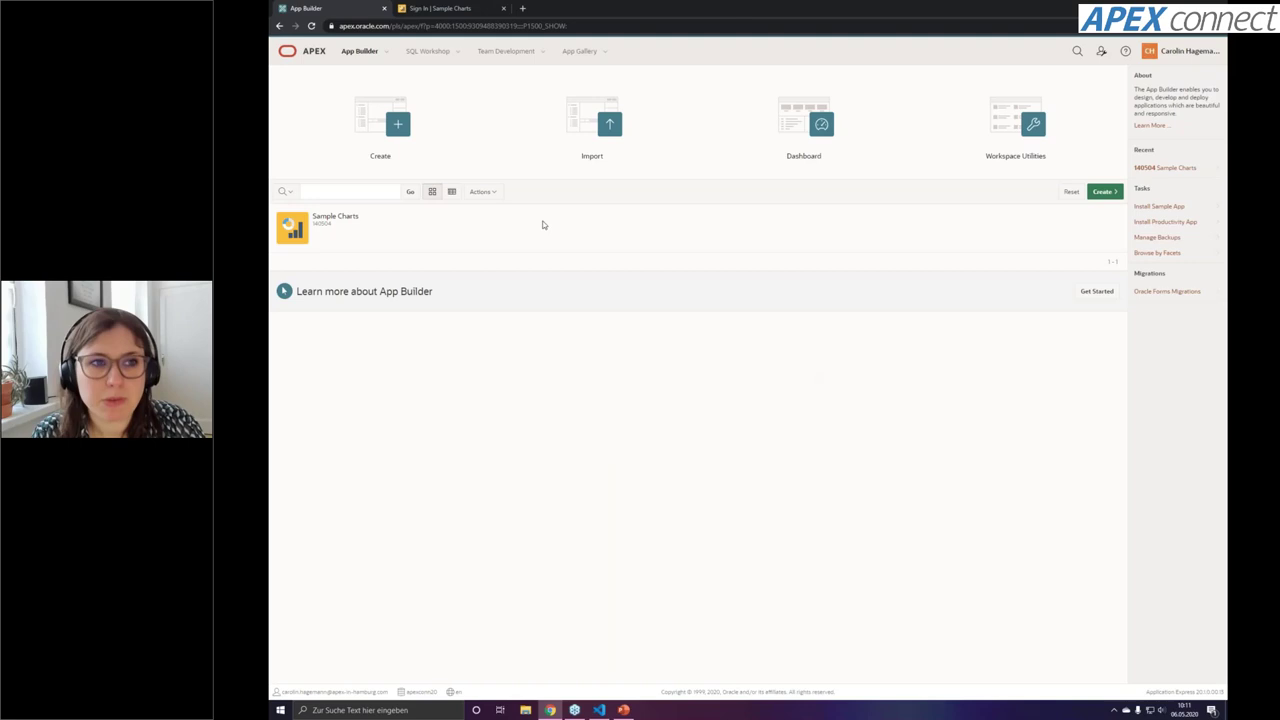
# From the workspace home, enter App Builder and start creating a new application
pyautogui.click(343, 55)
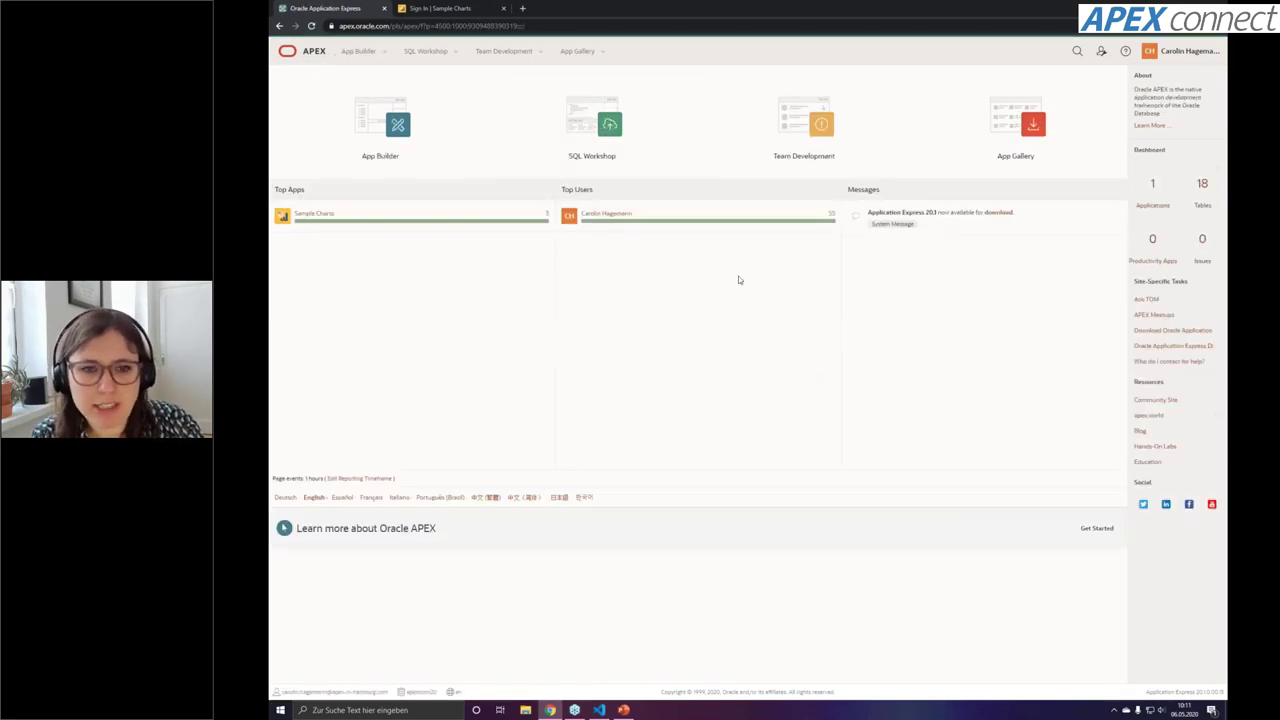
pyautogui.click(392, 146)
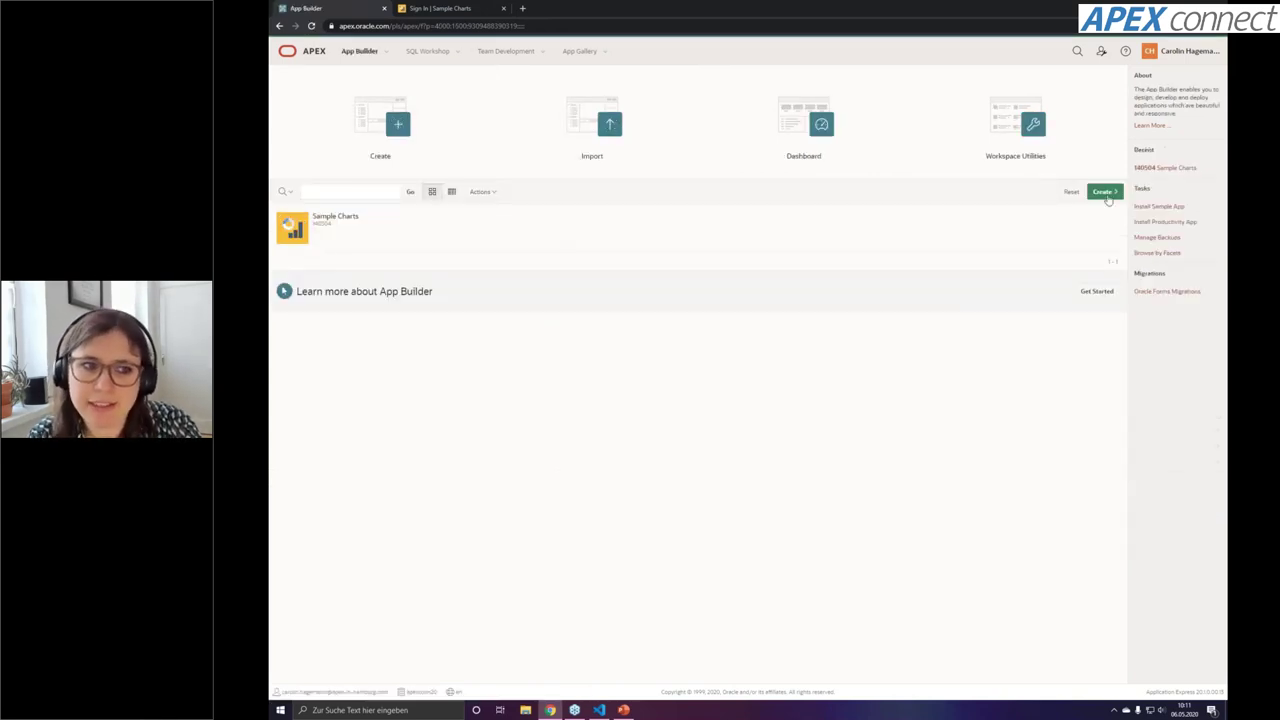
pyautogui.click(1108, 193)
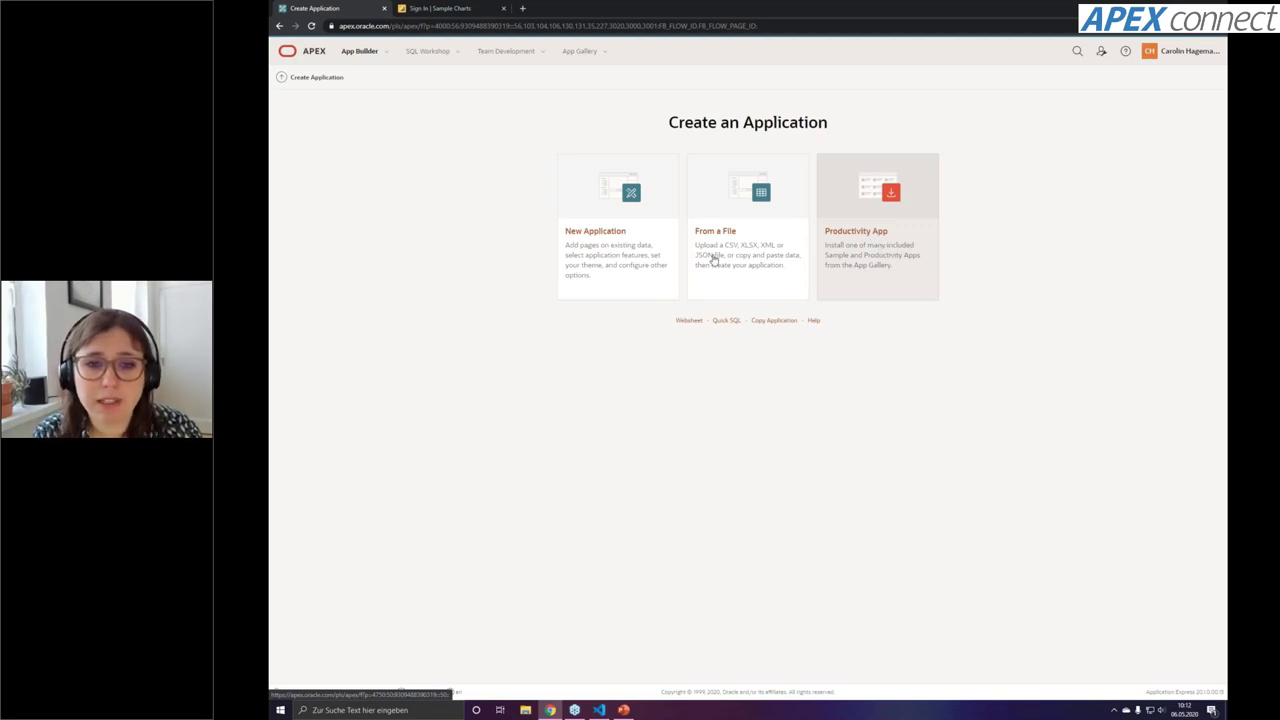
# Start a New Application named 'Meine erste Anwendung' and pick the Vita - Red theme style
pyautogui.click(634, 283)
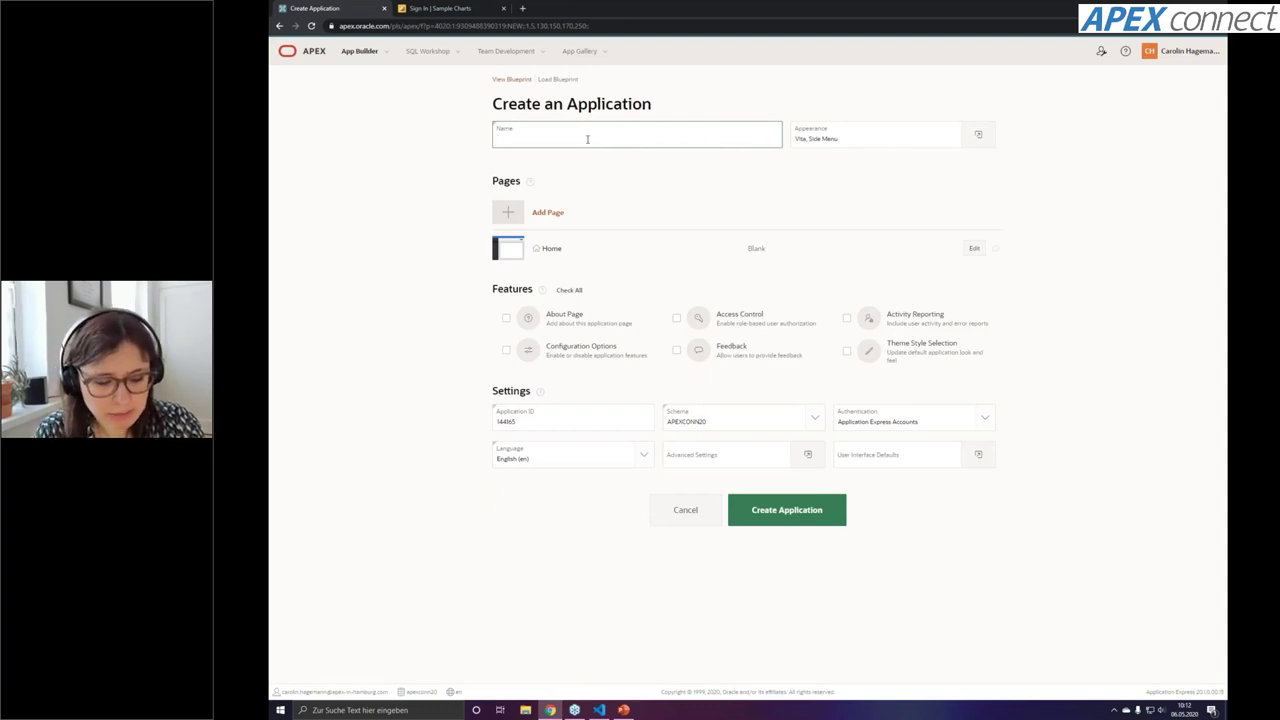
pyautogui.write('Meine erste Aw')
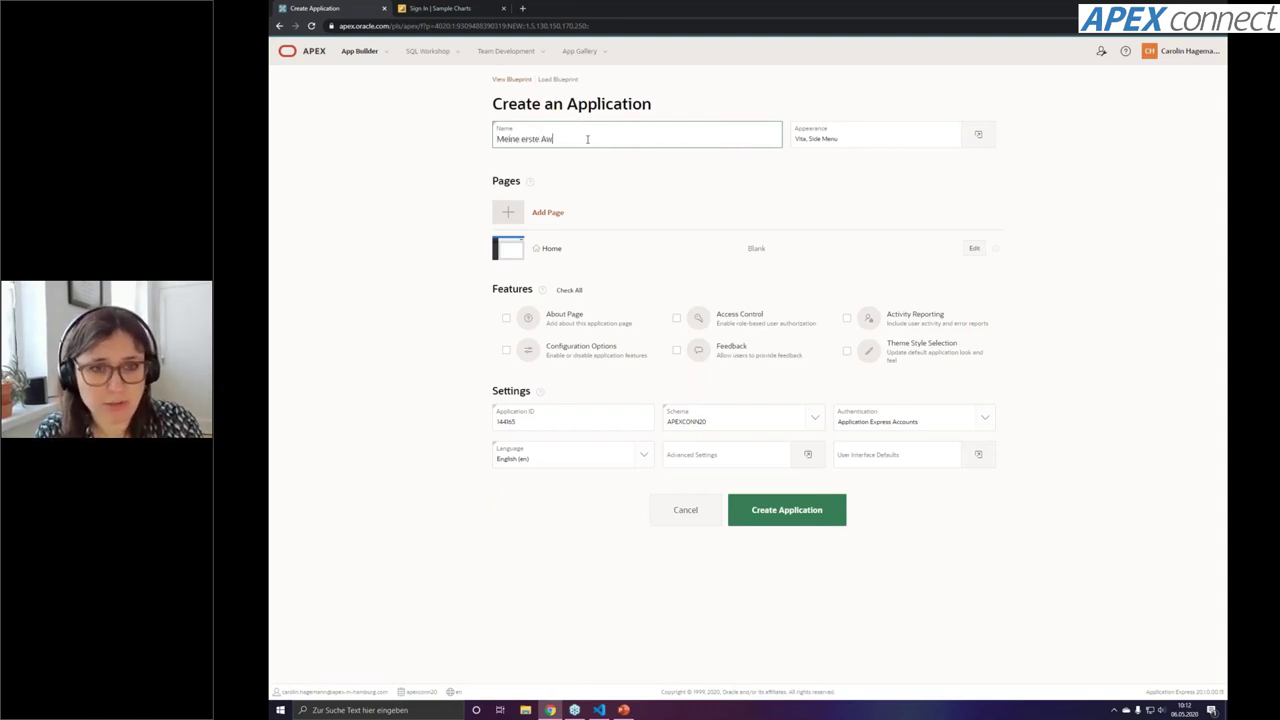
pyautogui.press('BackSpace')
pyautogui.write('nwendung')
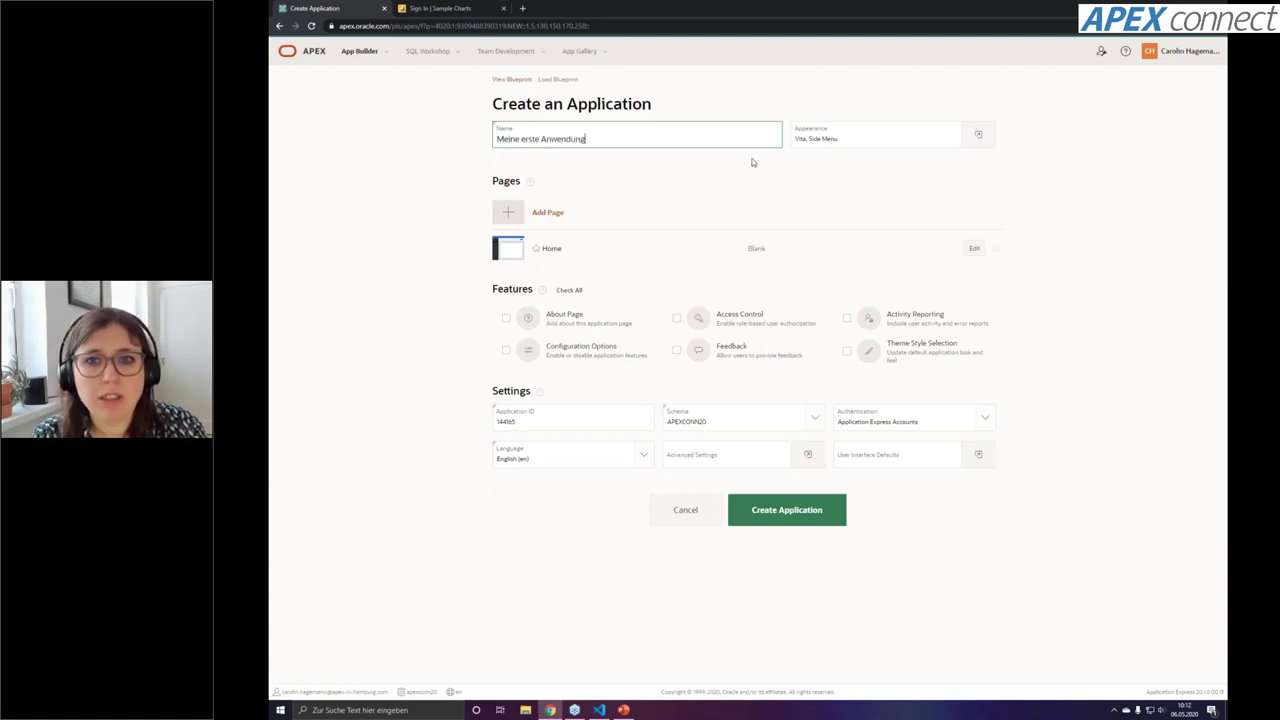
pyautogui.click(752, 161)
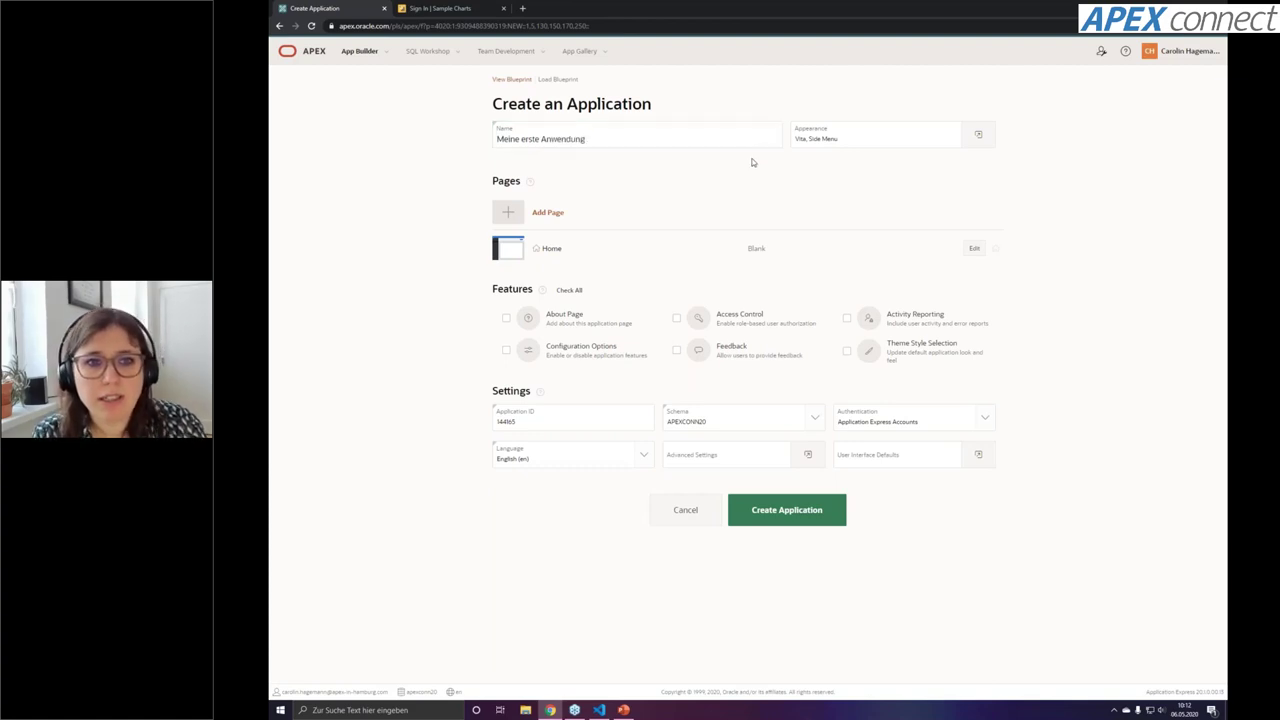
pyautogui.click(976, 137)
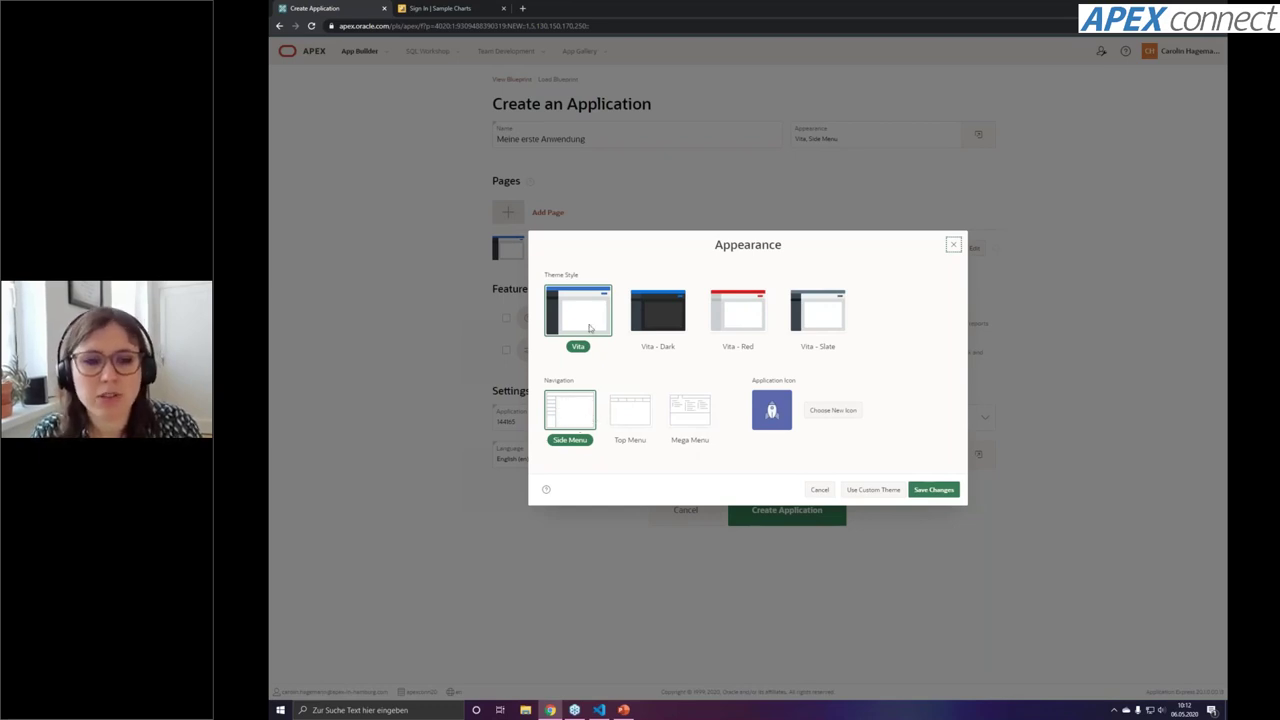
pyautogui.click(753, 327)
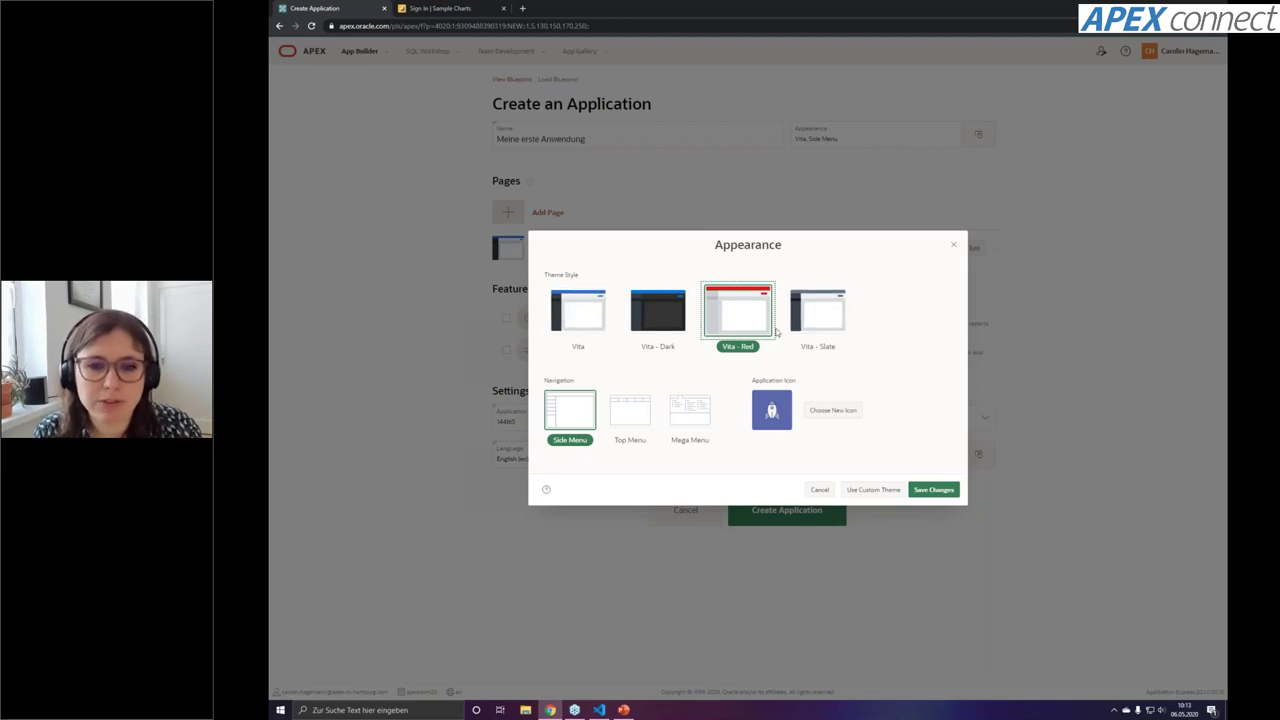
# Save the Vita - Red, Side Menu appearance for the new application
pyautogui.click(932, 490)
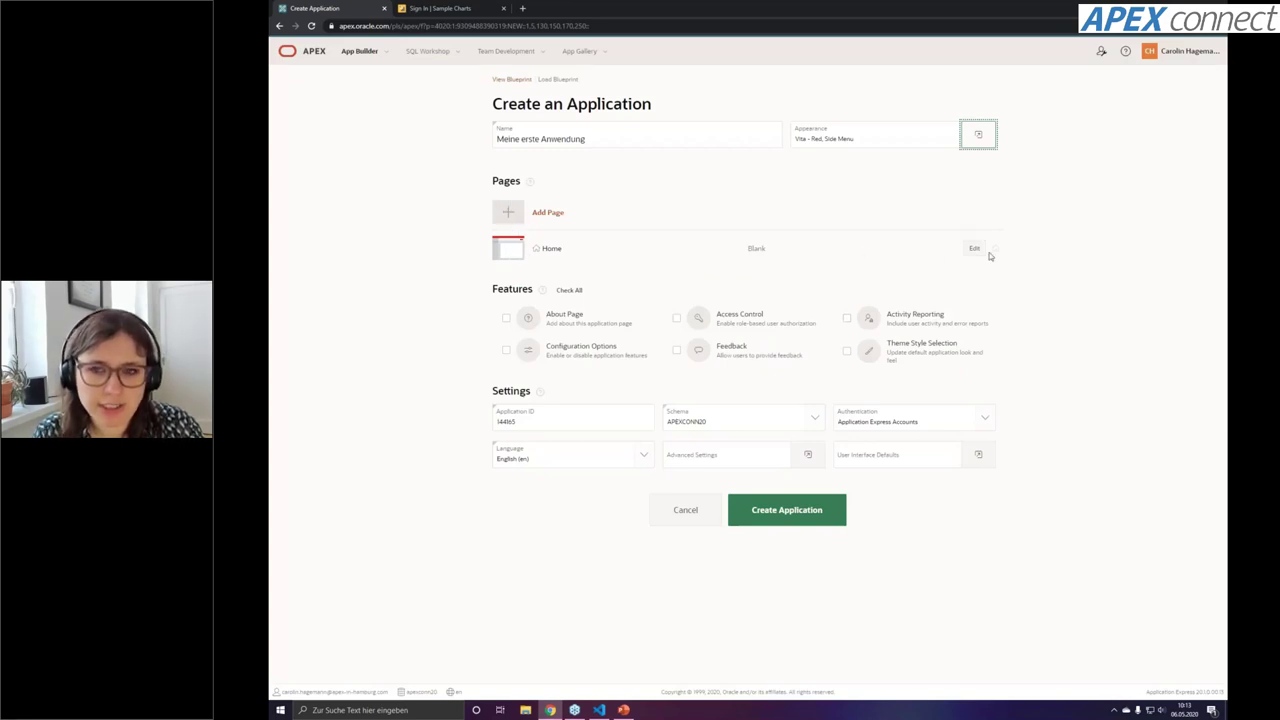
pyautogui.doubleClick(756, 249)
pyautogui.click(732, 265)
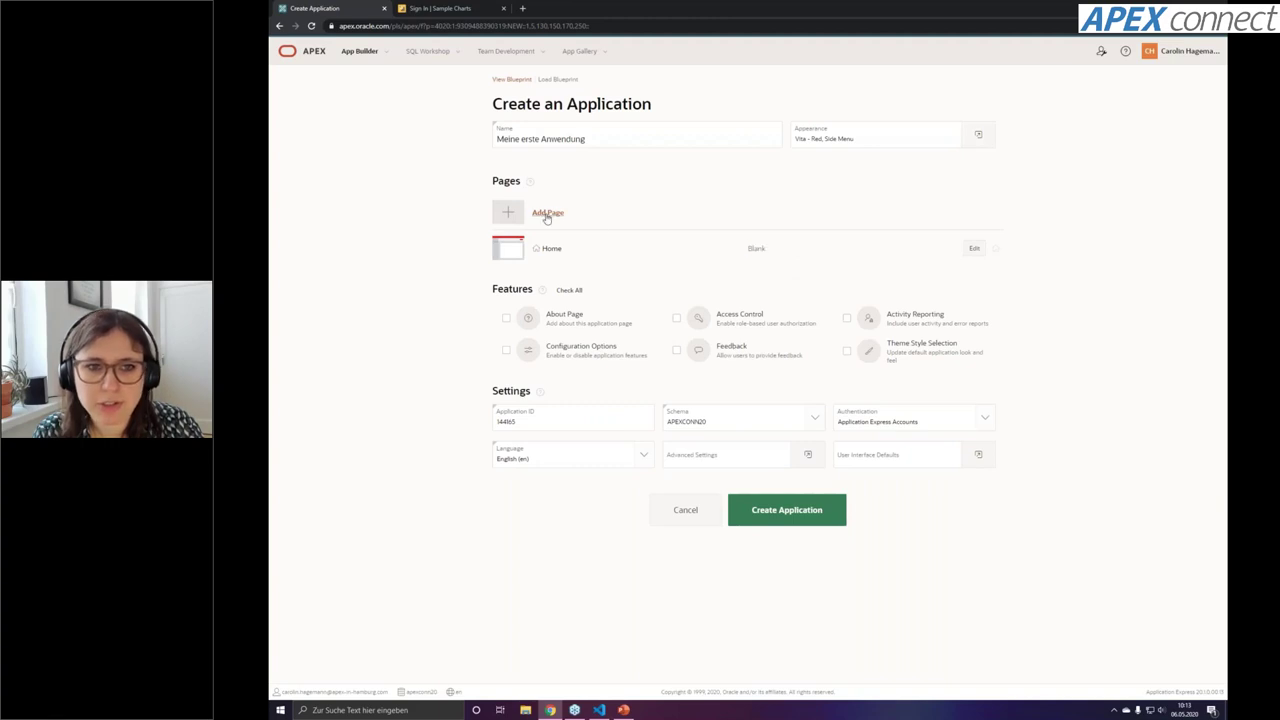
pyautogui.click(543, 214)
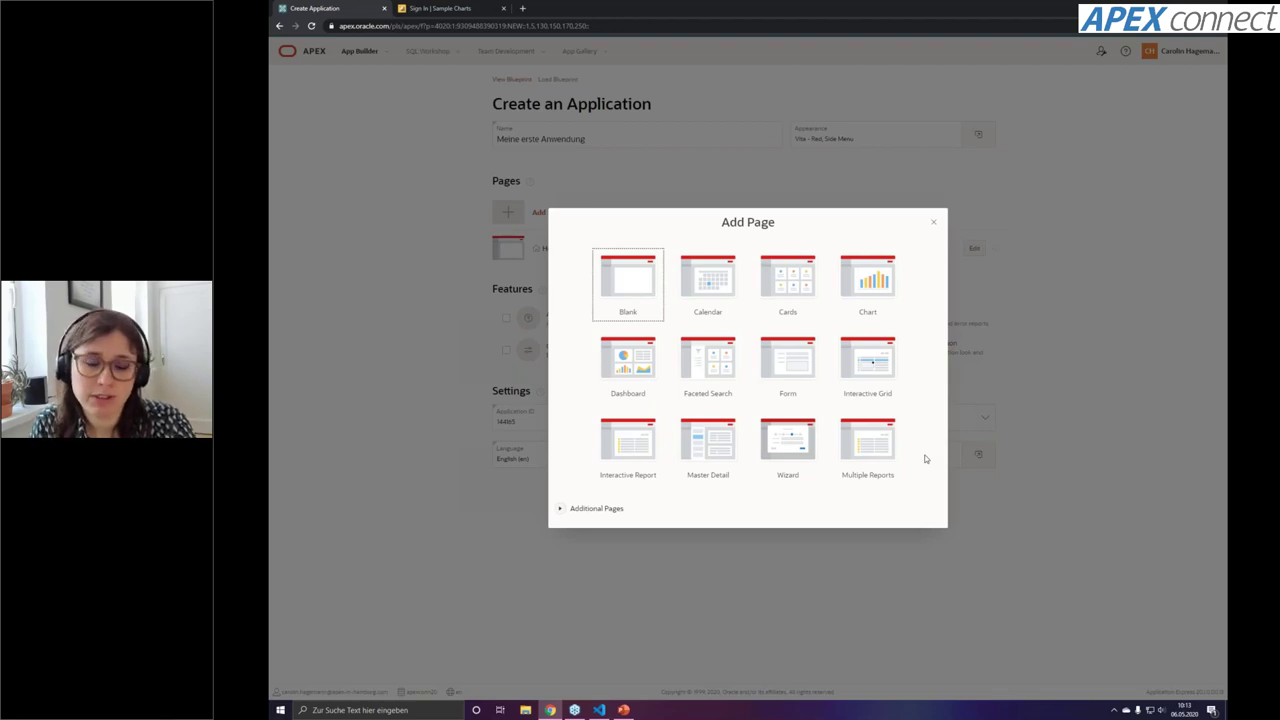
pyautogui.click(935, 224)
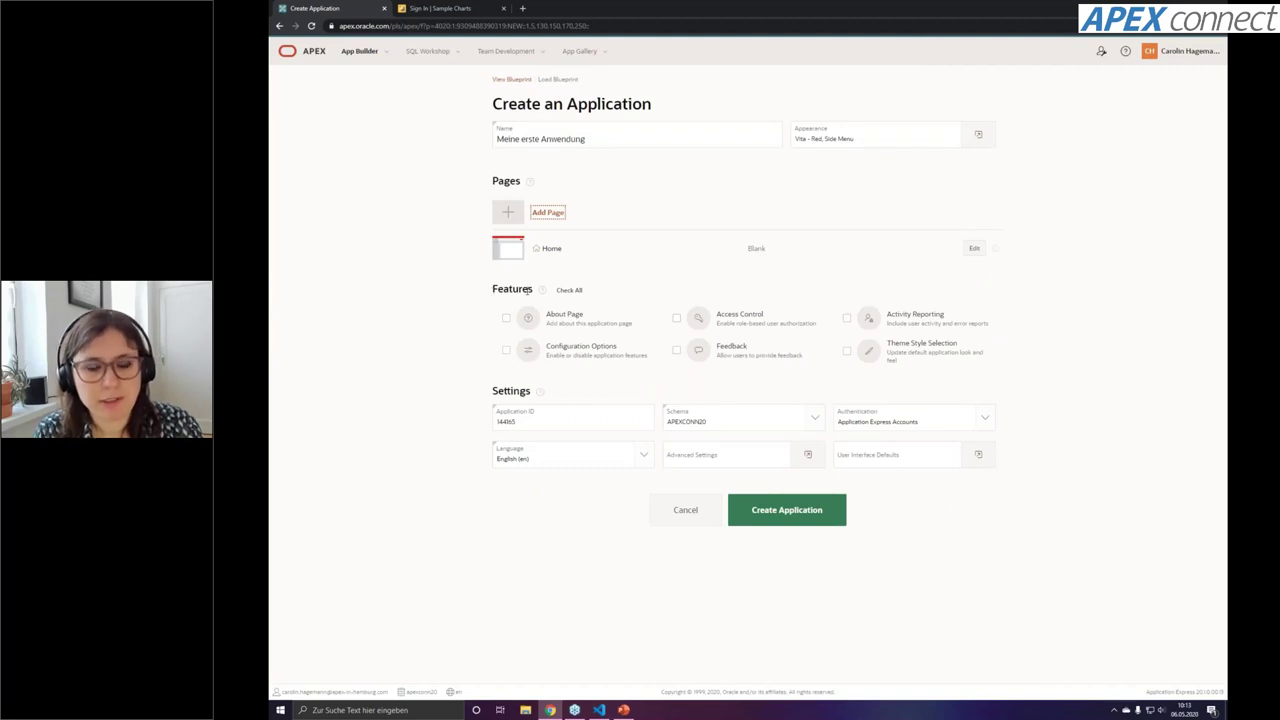
# Tick the Feedback and Access Control features, then check application ID 144165 and available schemas
pyautogui.click(680, 351)
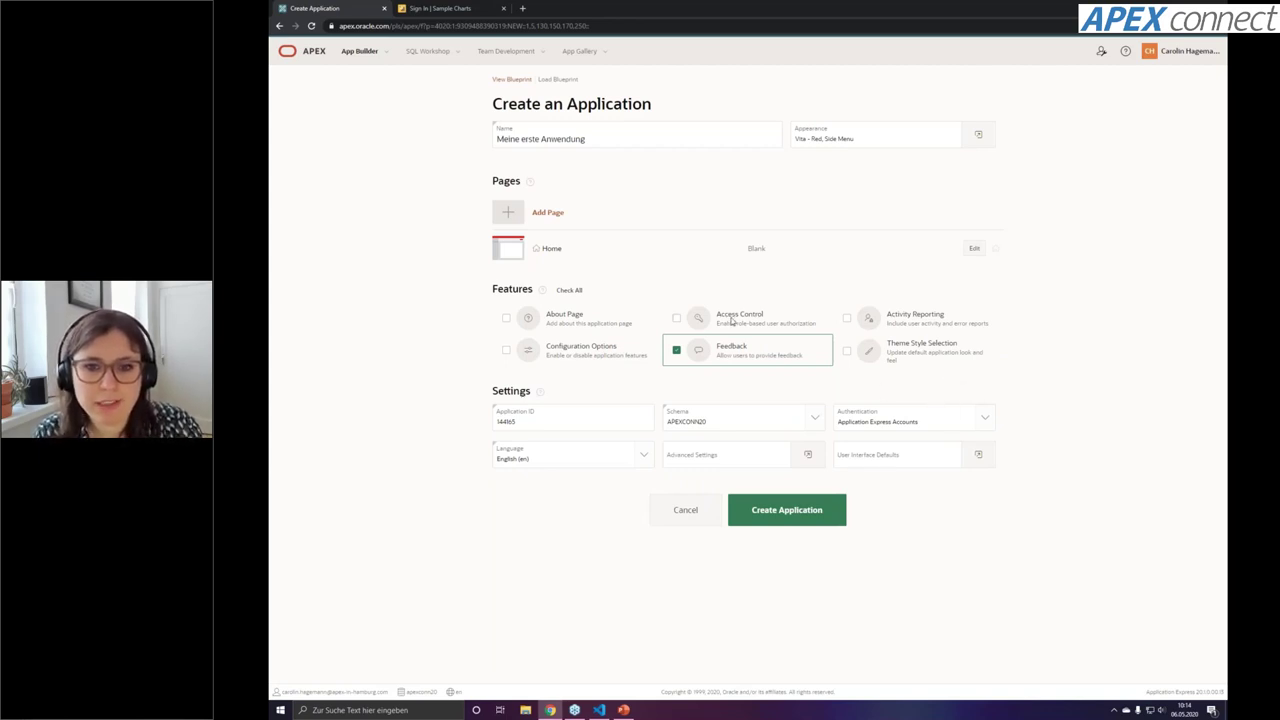
pyautogui.click(678, 320)
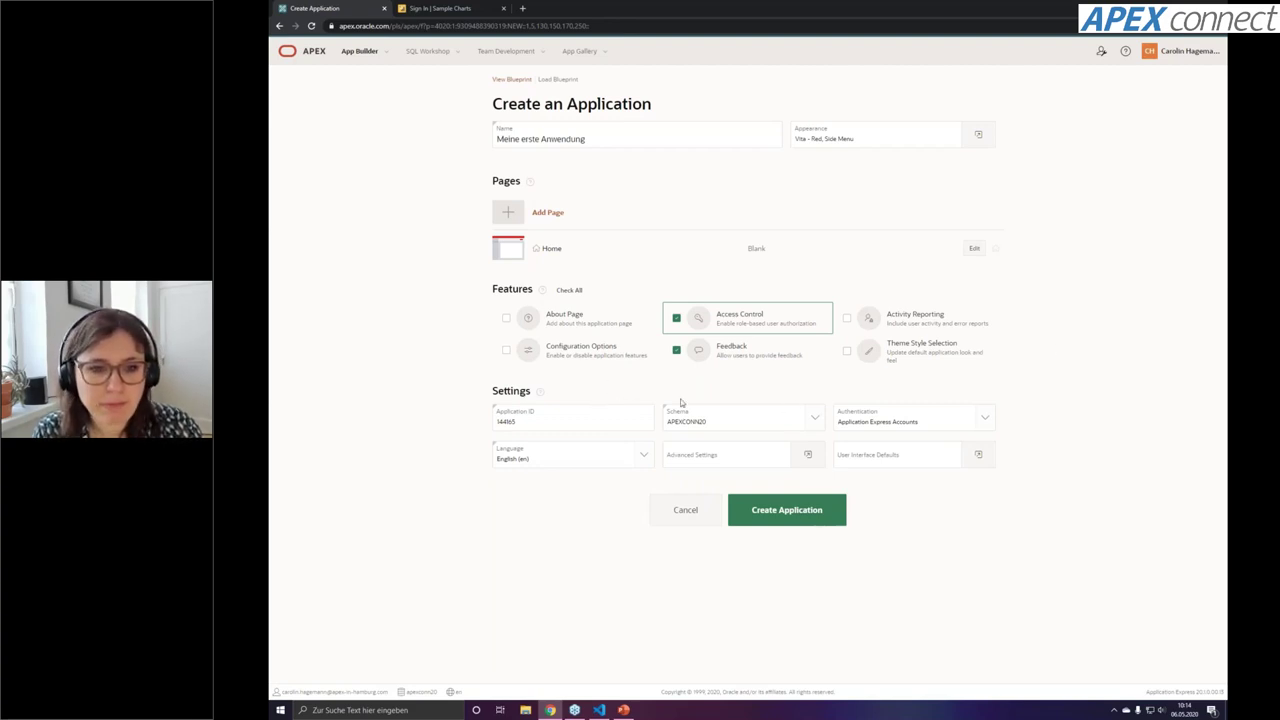
pyautogui.doubleClick(517, 422)
pyautogui.click(495, 422)
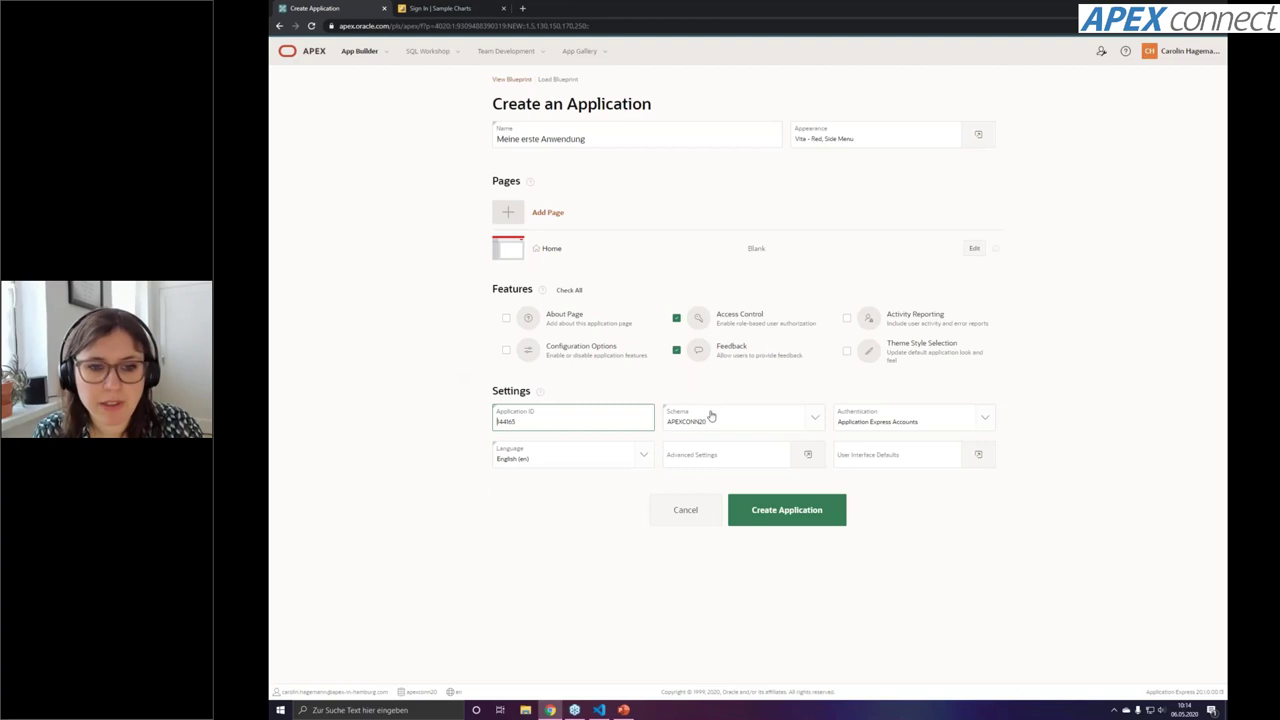
pyautogui.click(811, 423)
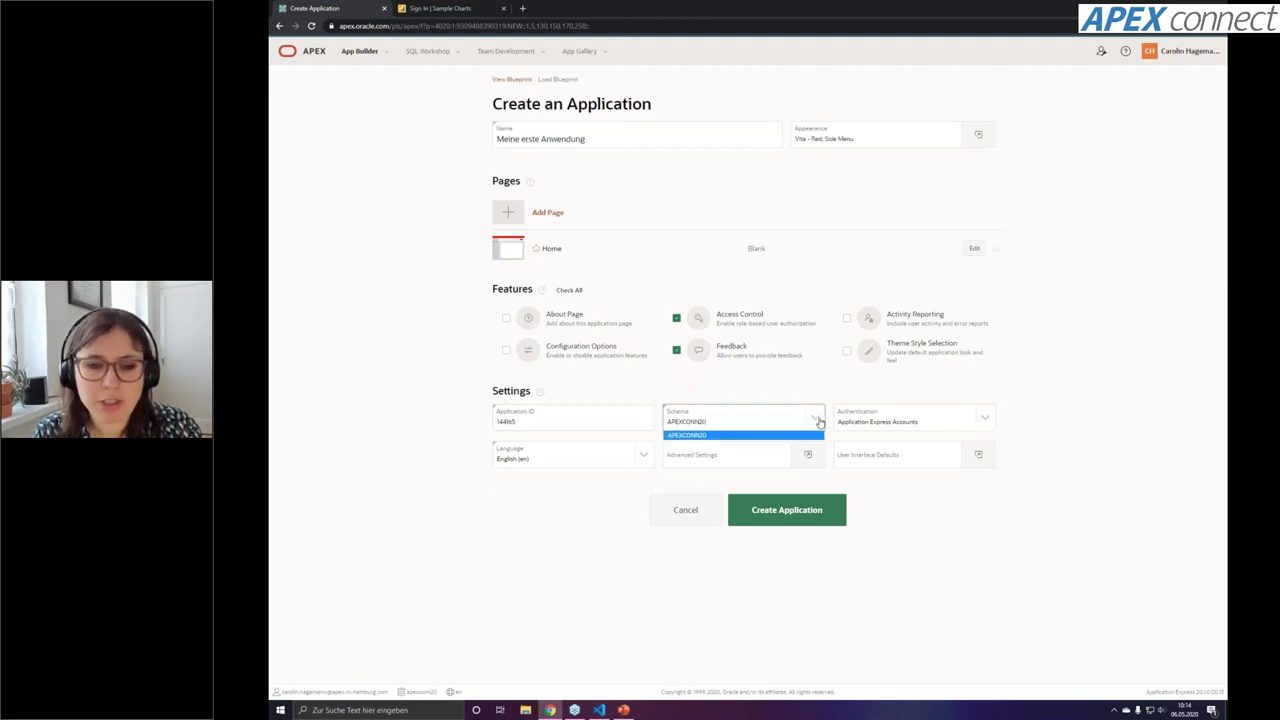
pyautogui.click(1051, 398)
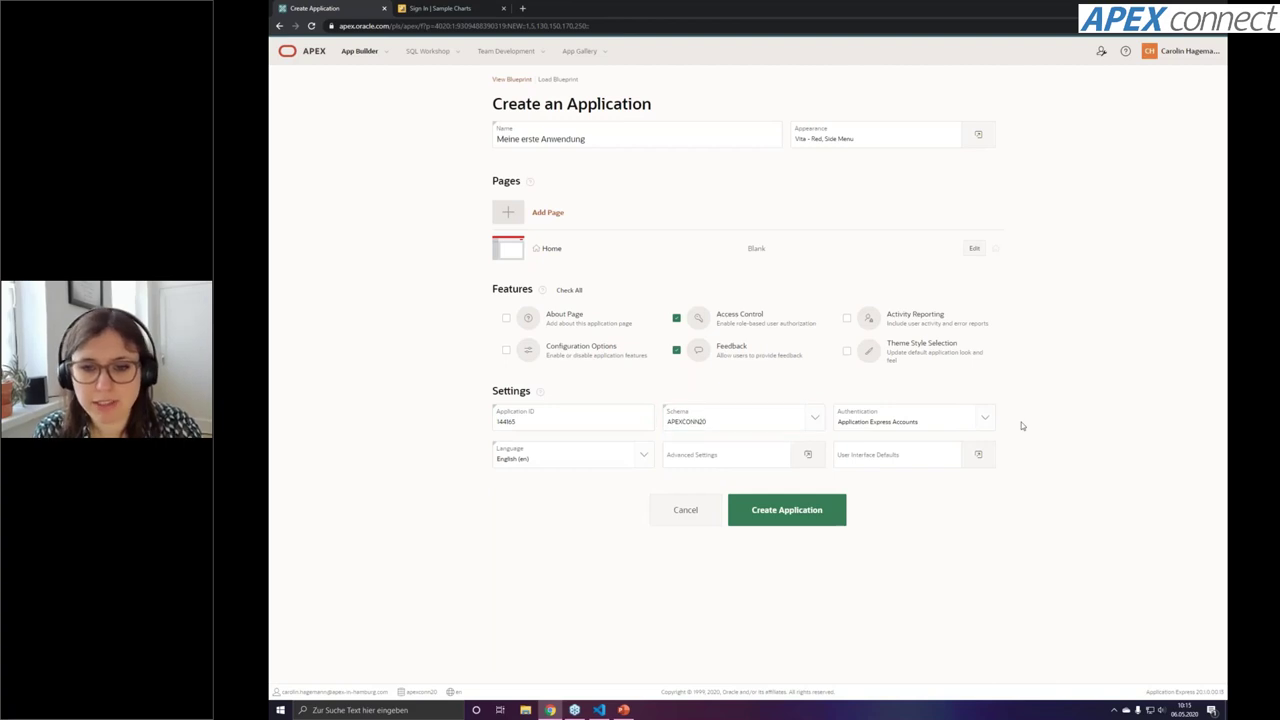
pyautogui.click(984, 422)
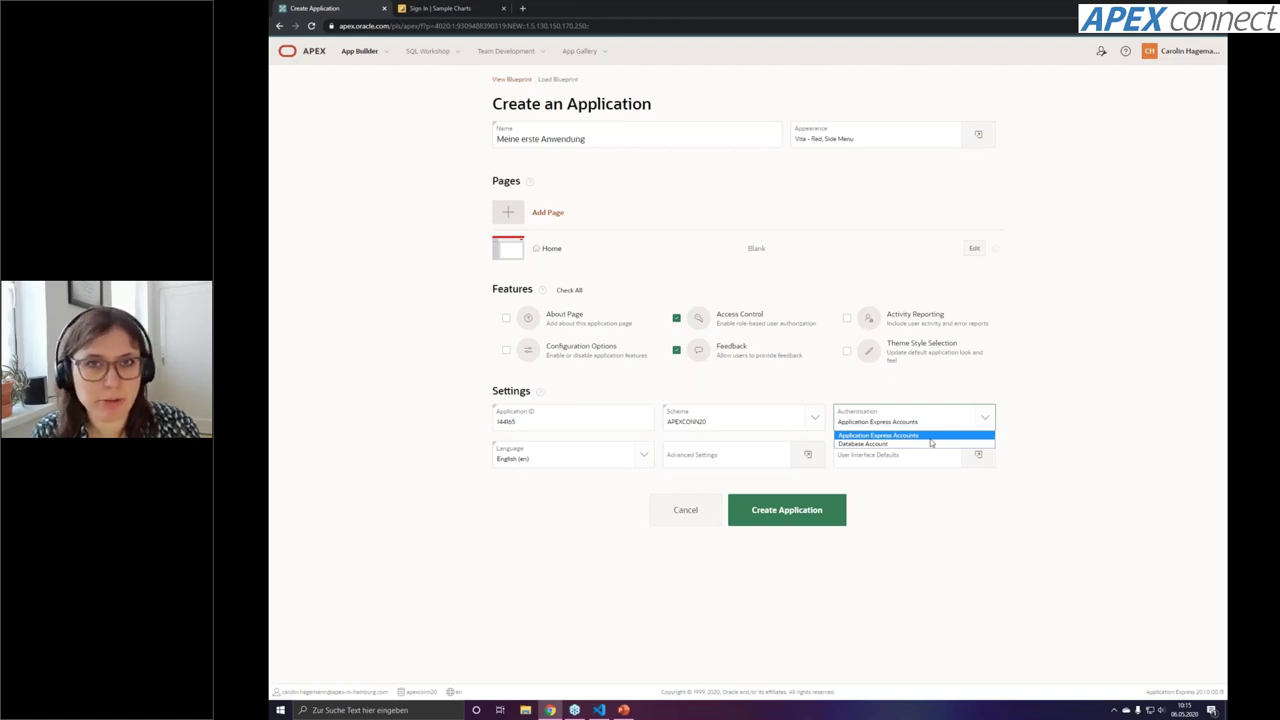
pyautogui.click(1022, 422)
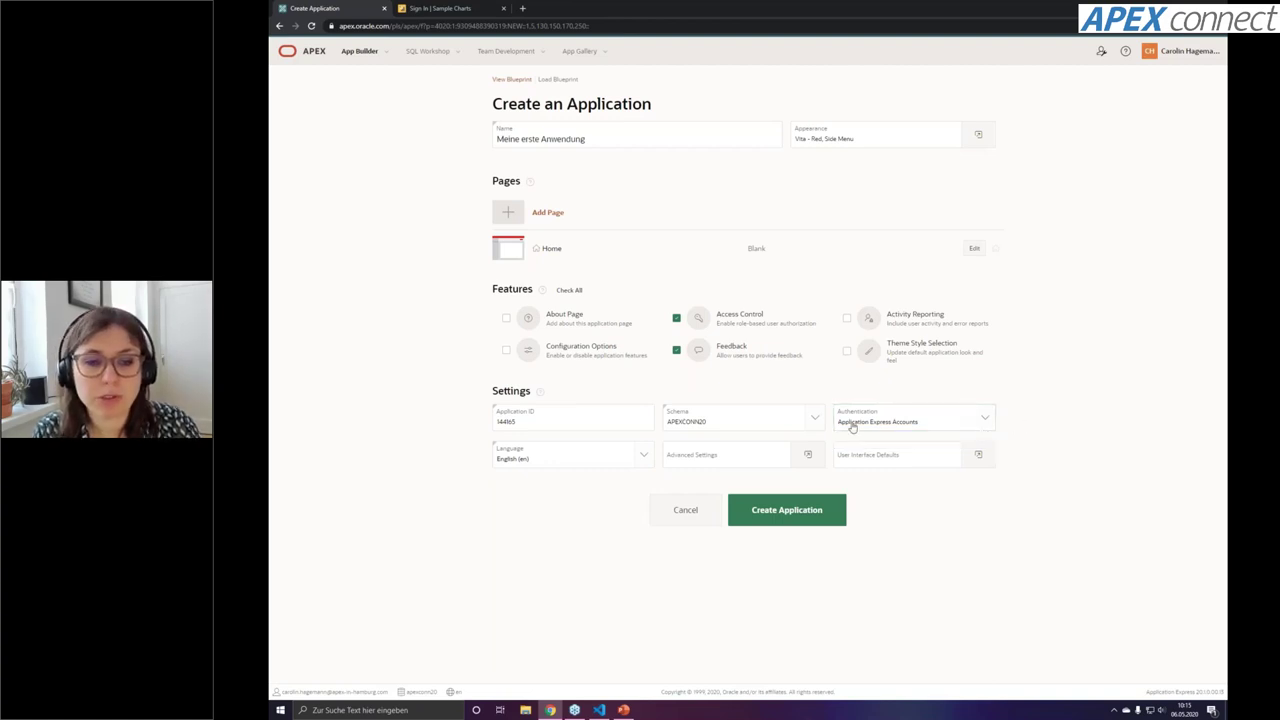
pyautogui.click(643, 459)
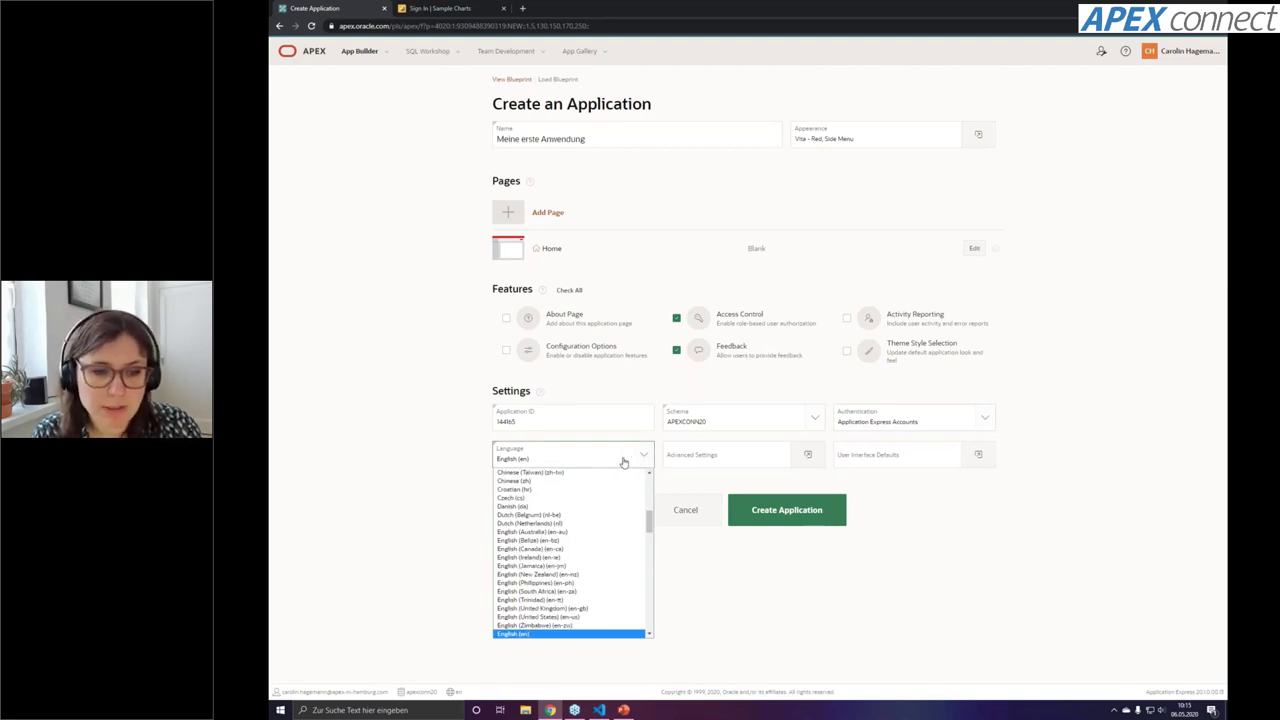
pyautogui.click(636, 460)
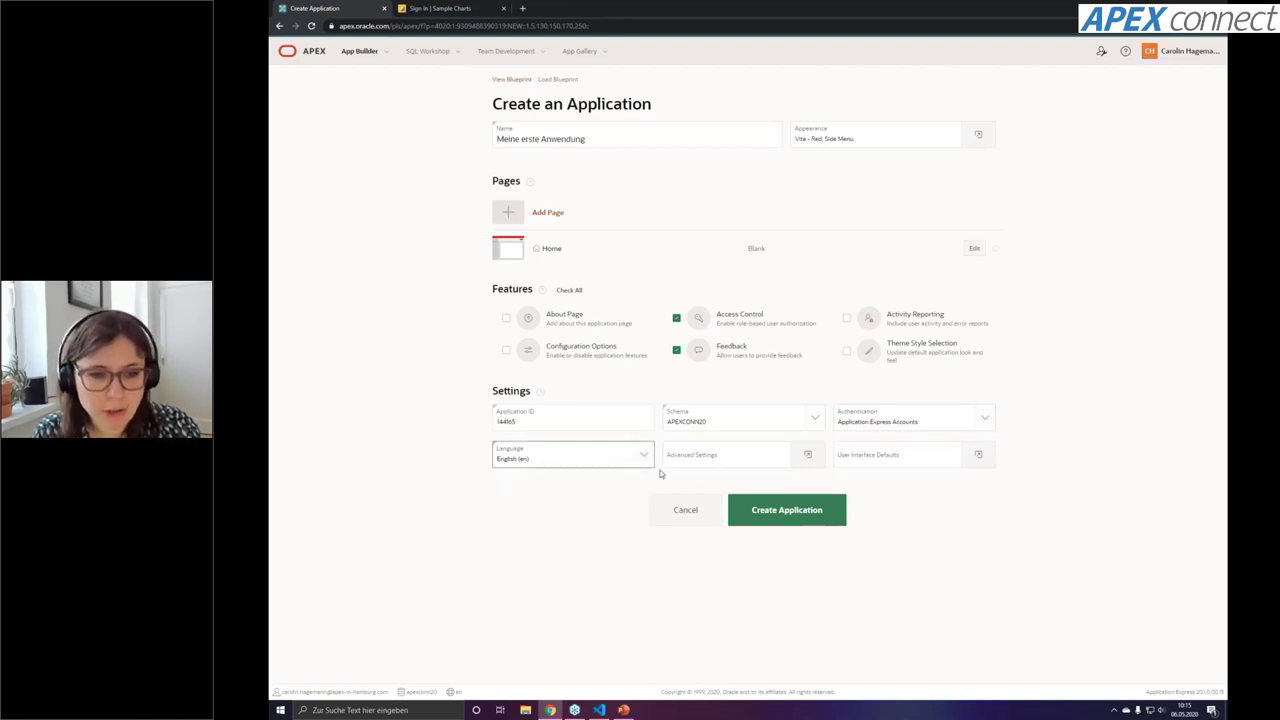
pyautogui.click(808, 458)
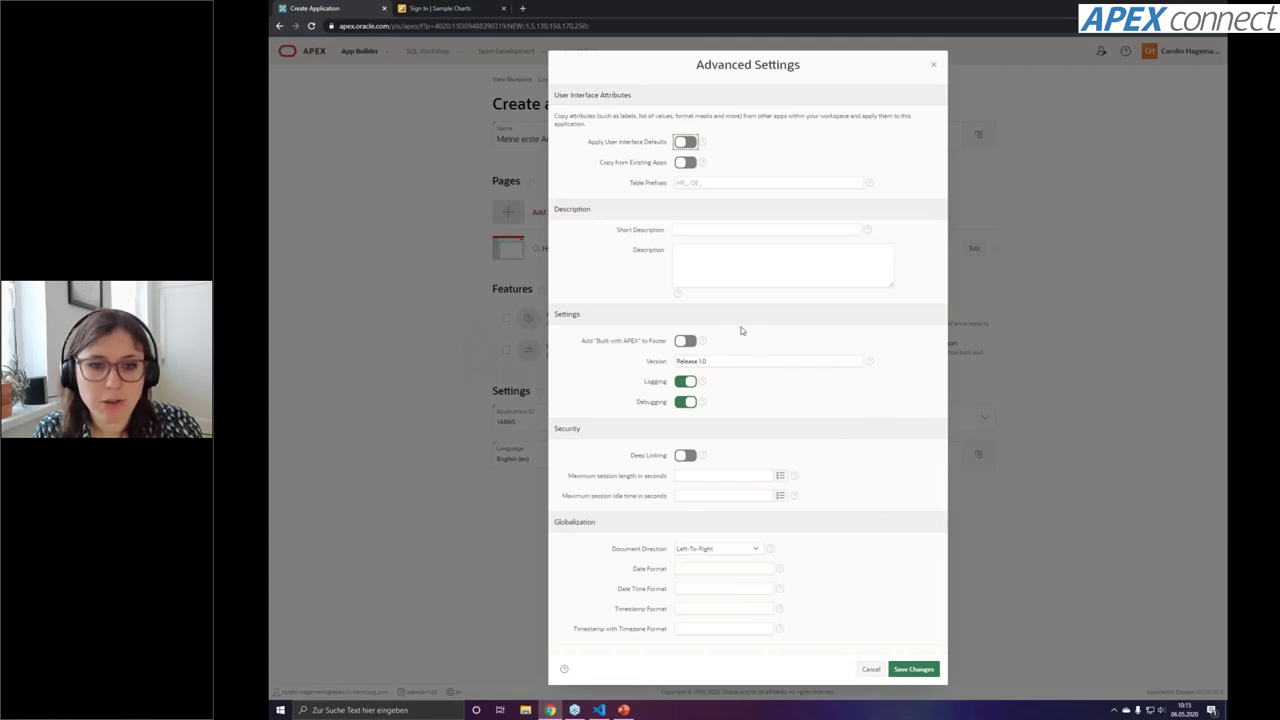
pyautogui.moveTo(580, 340); pyautogui.dragTo(666, 346)
pyautogui.click(665, 346)
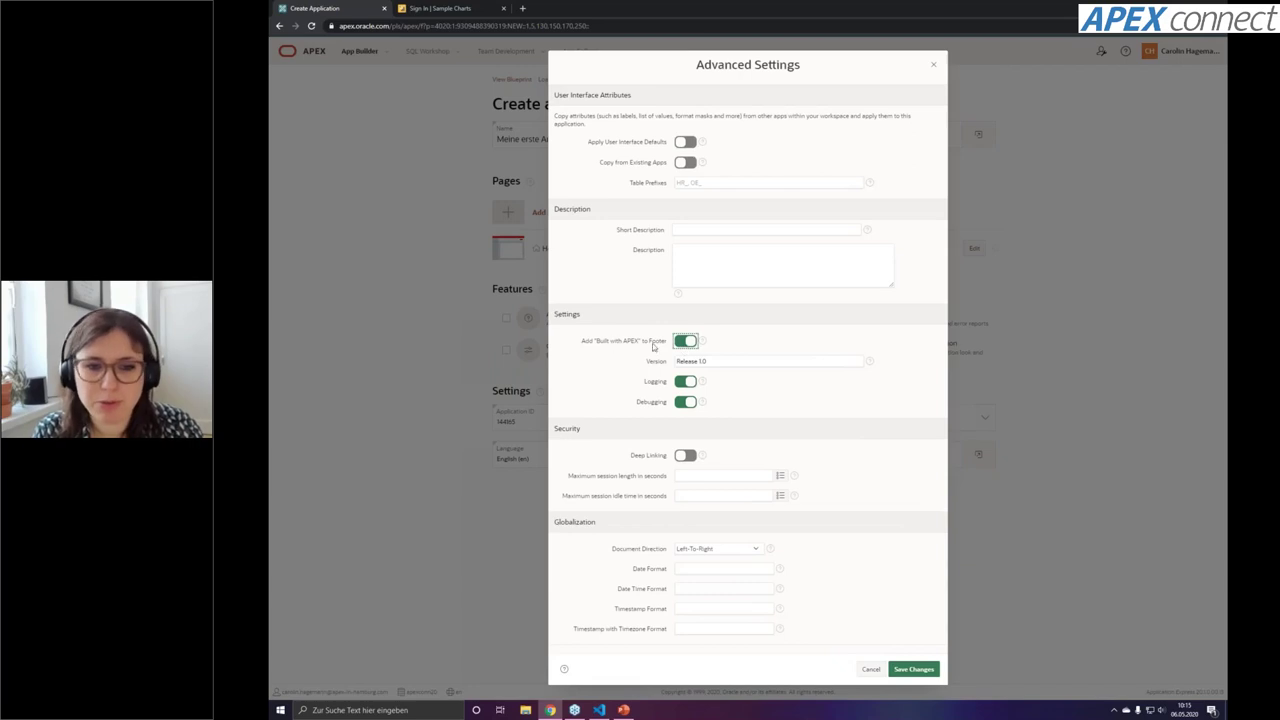
pyautogui.click(840, 461)
pyautogui.click(724, 568)
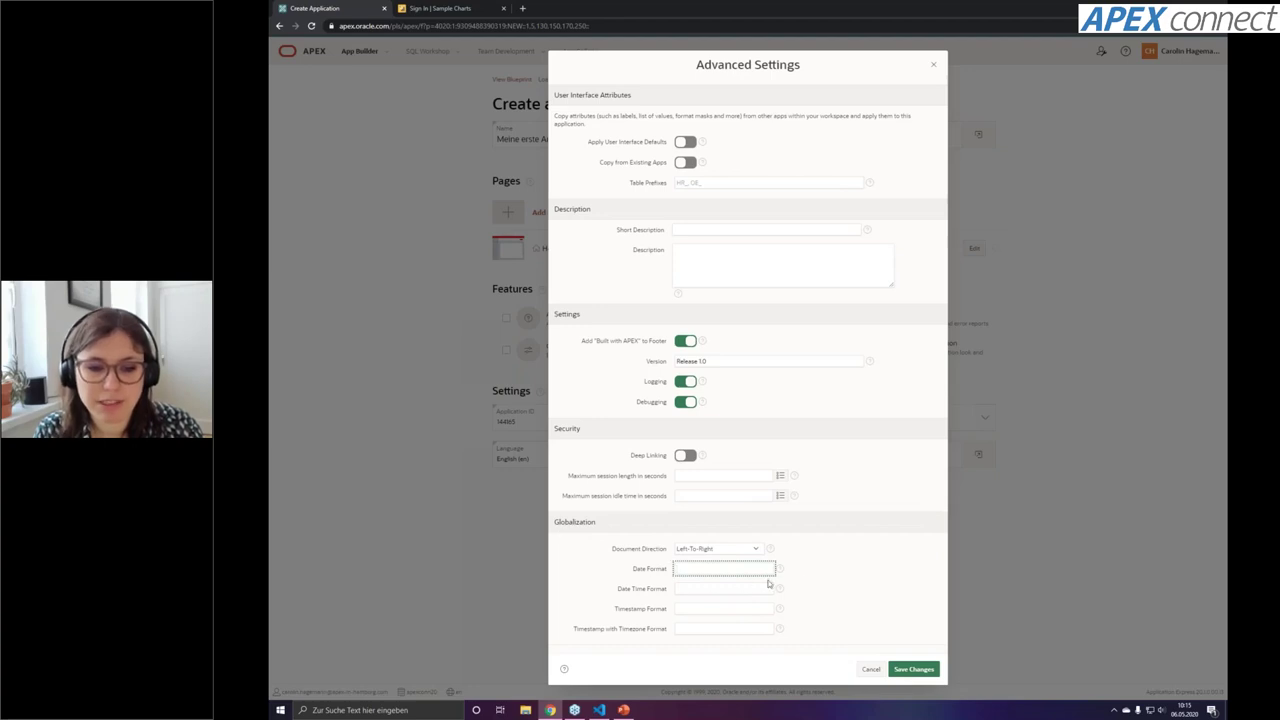
pyautogui.write('D.MM.YYYY')
pyautogui.click(834, 570)
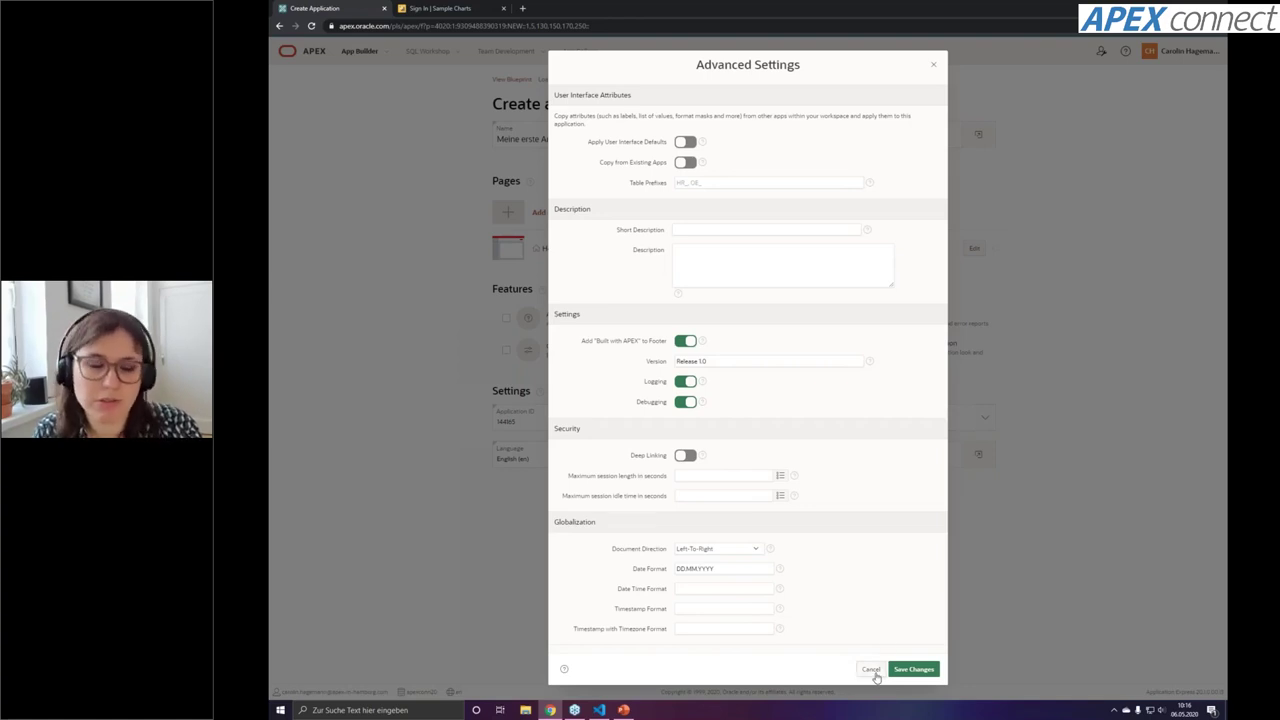
pyautogui.click(876, 673)
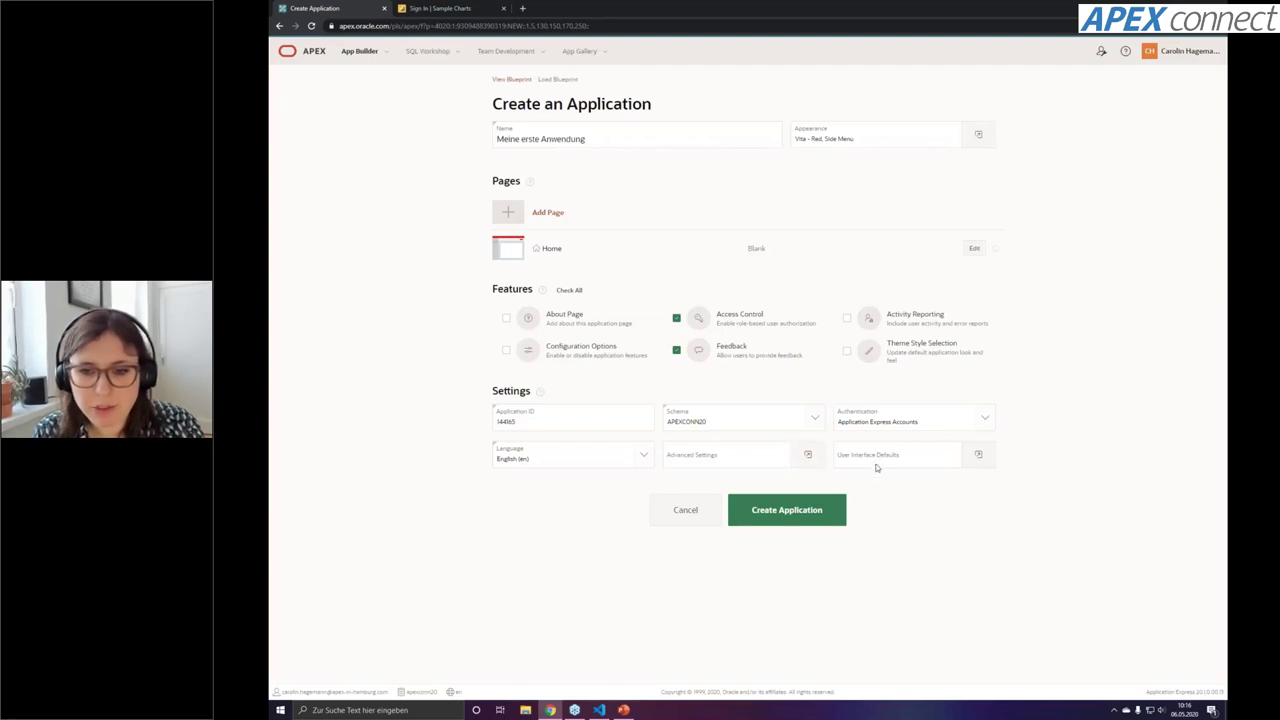
pyautogui.click(980, 464)
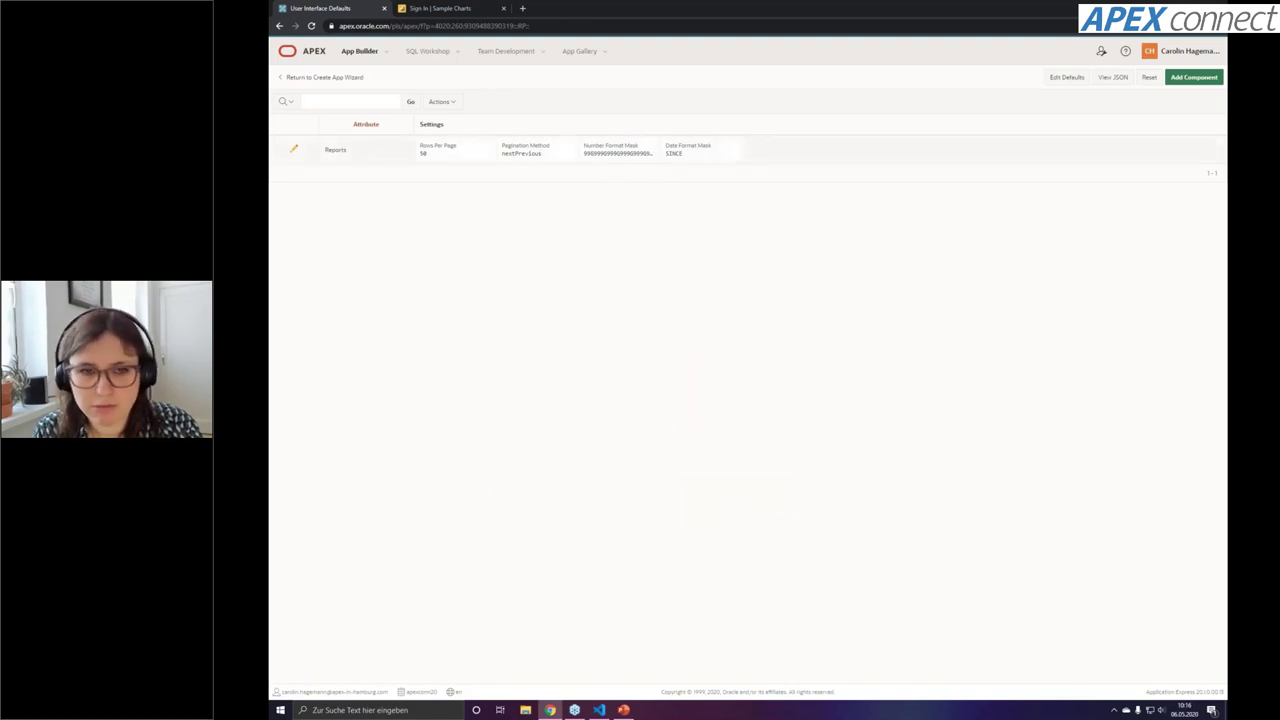
# Return to the creation form and create application 144165 'Meine erste Anwendung'
pyautogui.click(340, 77)
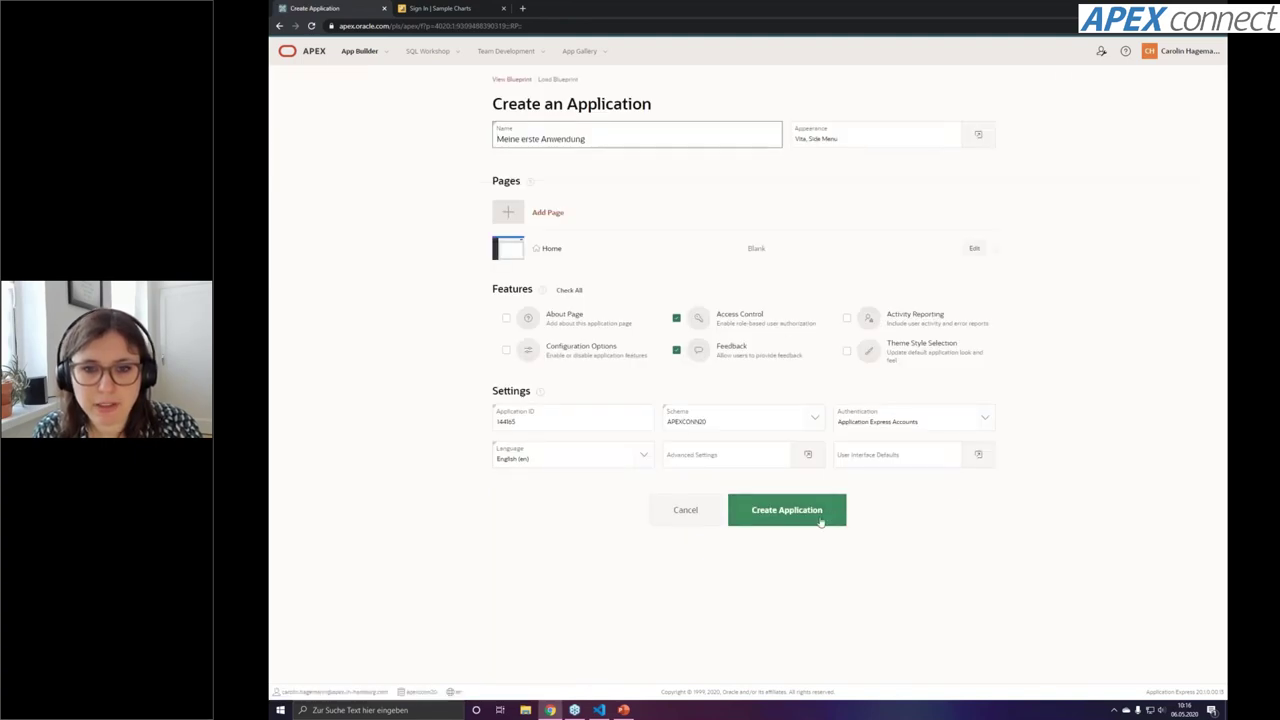
pyautogui.click(820, 520)
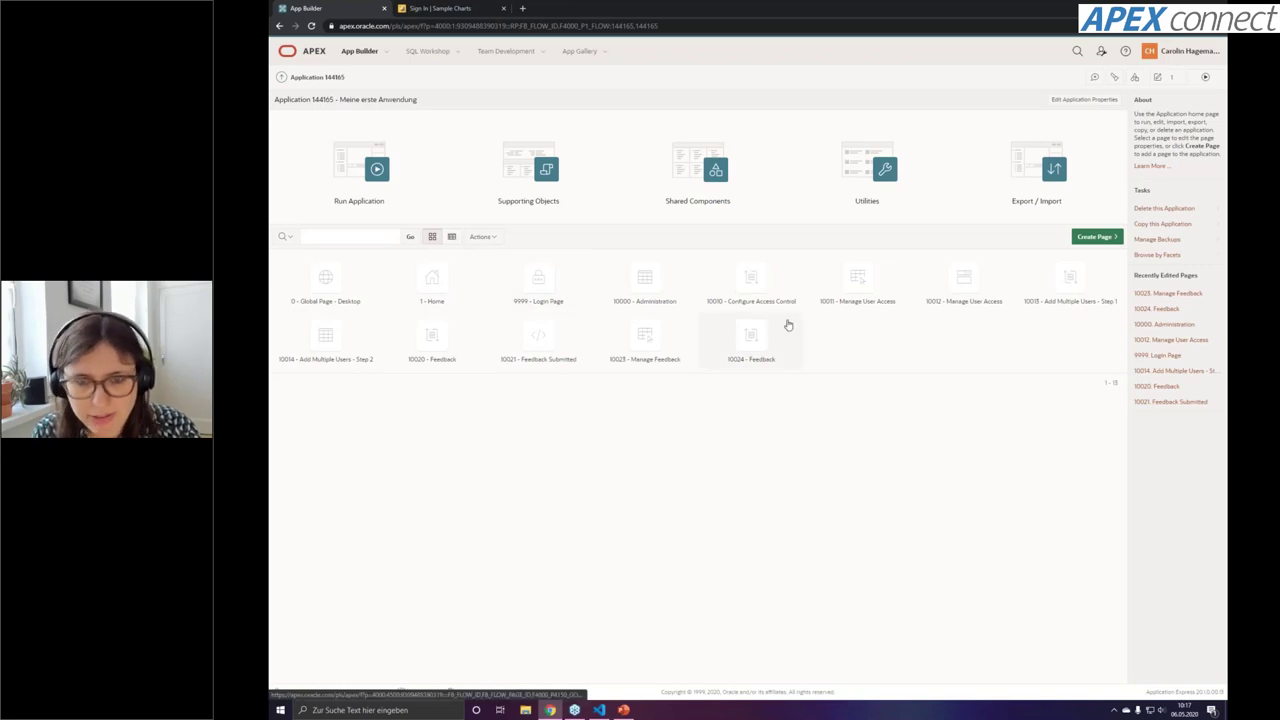
# Show the pages as a report, browse its Actions menu, then open page 10000 Administration
pyautogui.click(451, 236)
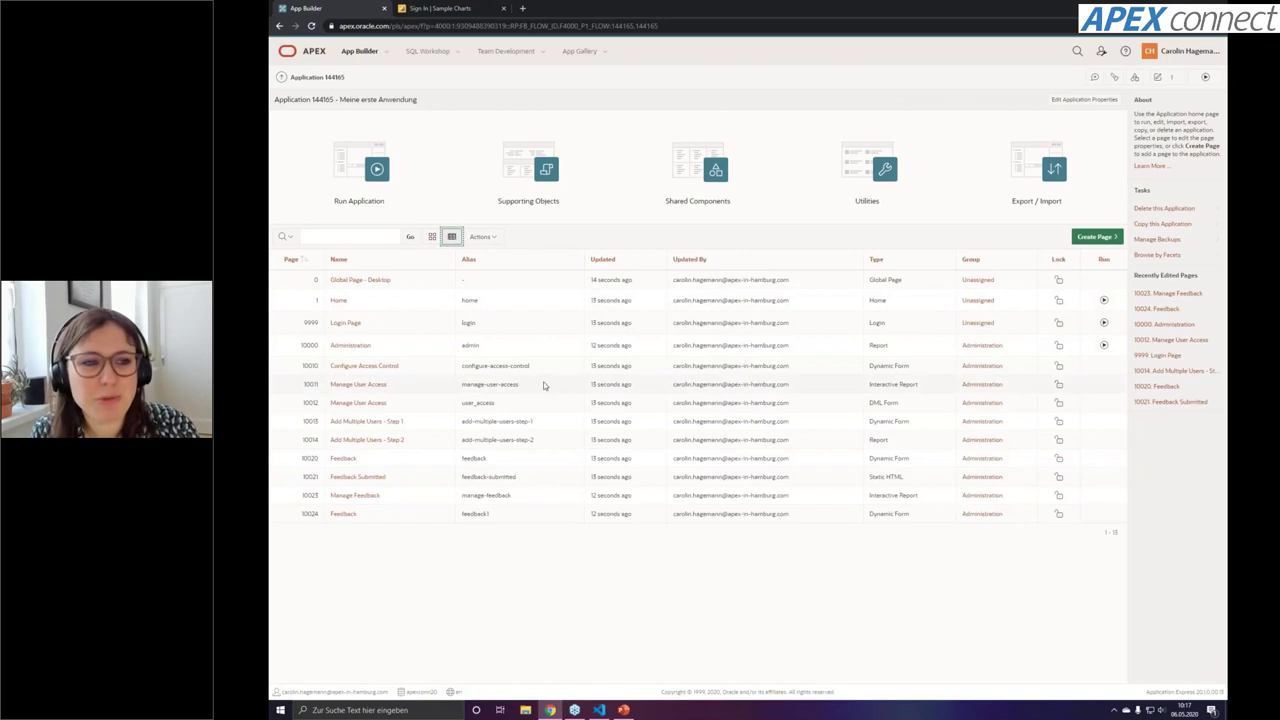
pyautogui.click(451, 236)
pyautogui.click(486, 237)
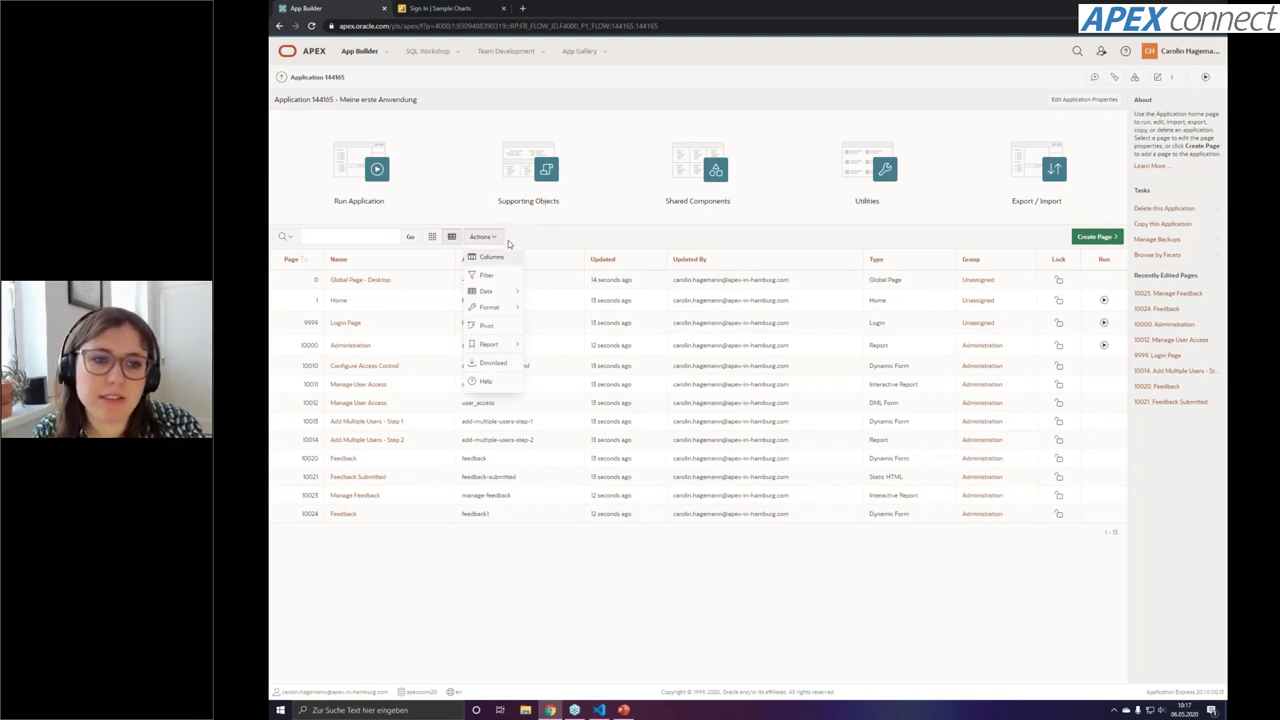
pyautogui.moveTo(504, 310)
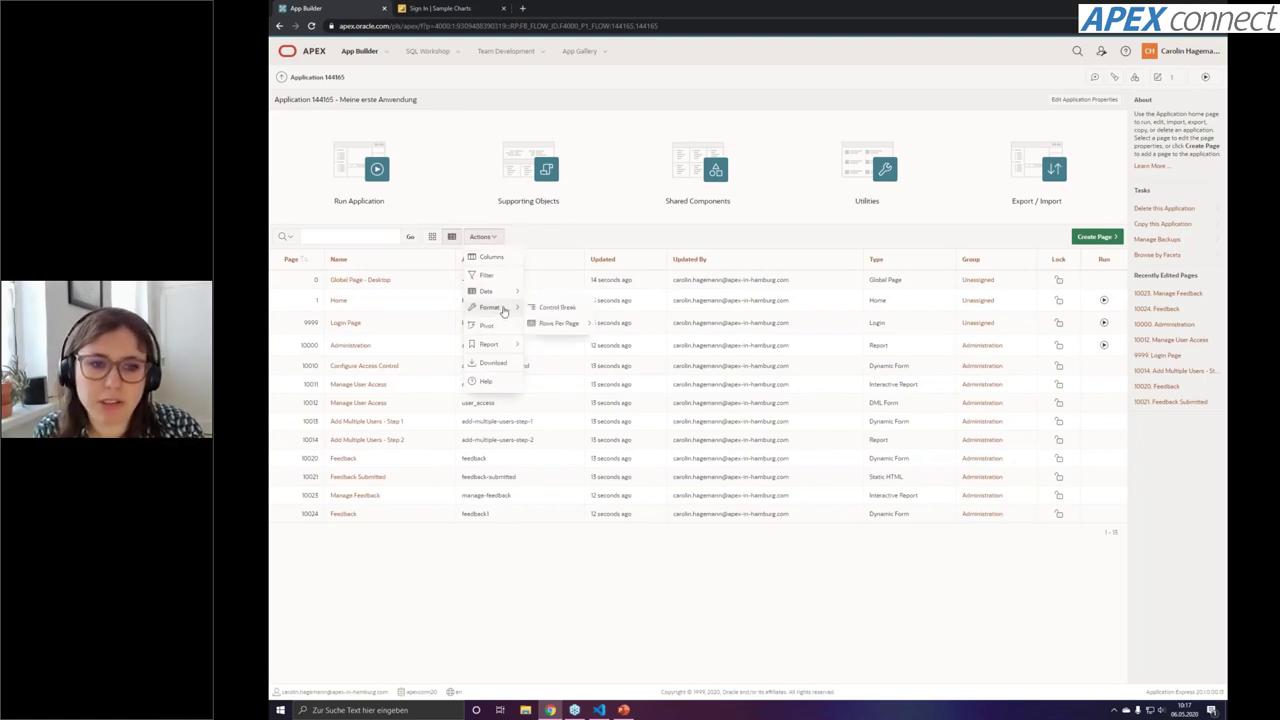
pyautogui.moveTo(494, 345)
pyautogui.click(611, 231)
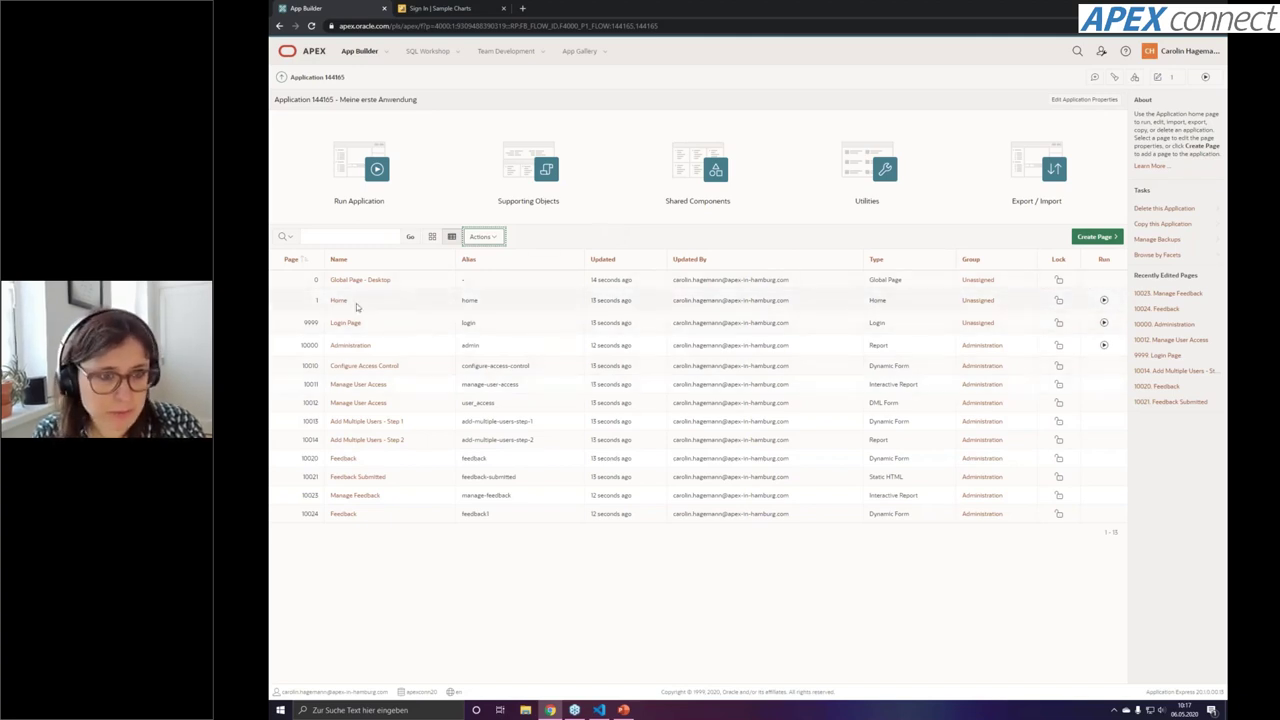
pyautogui.click(350, 345)
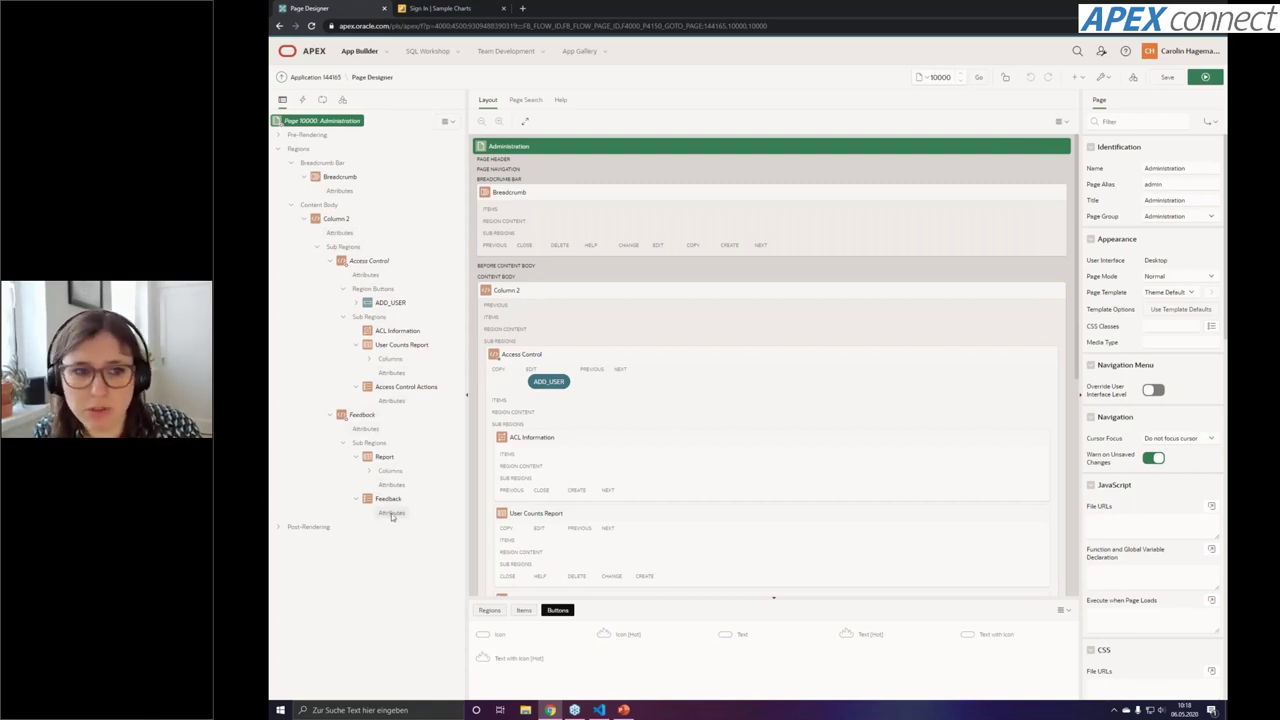
pyautogui.click(302, 100)
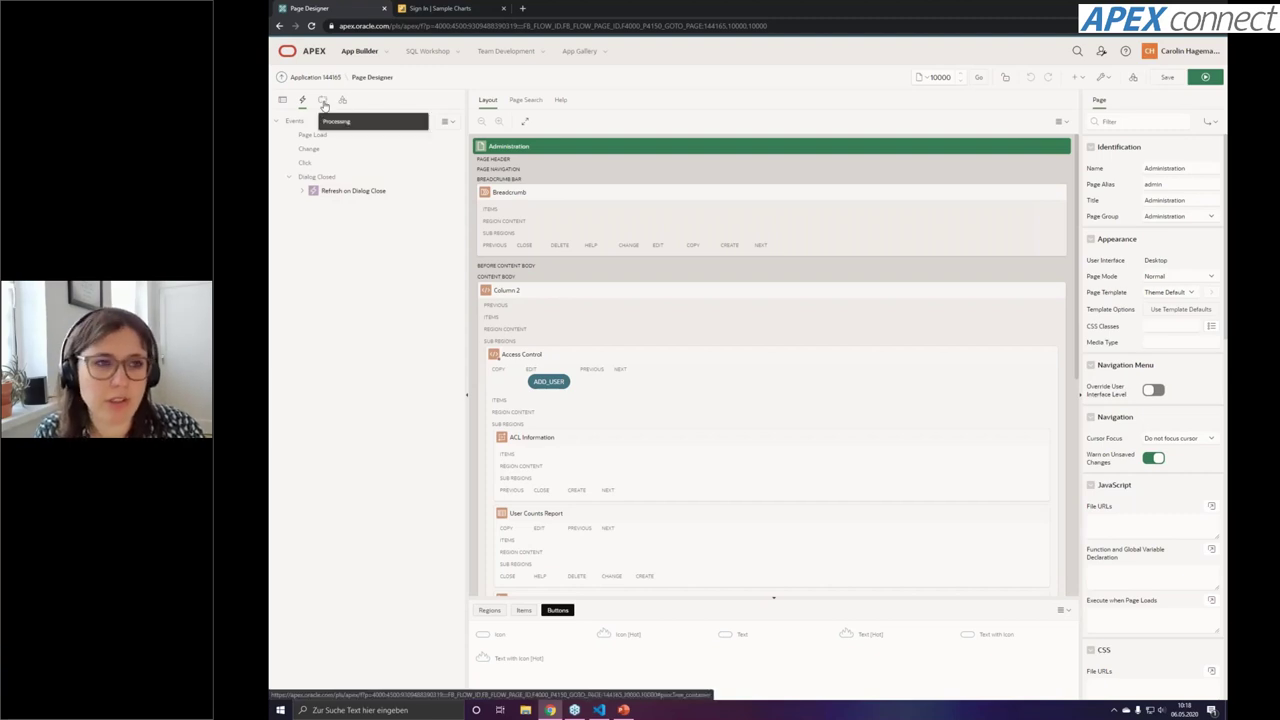
pyautogui.click(322, 101)
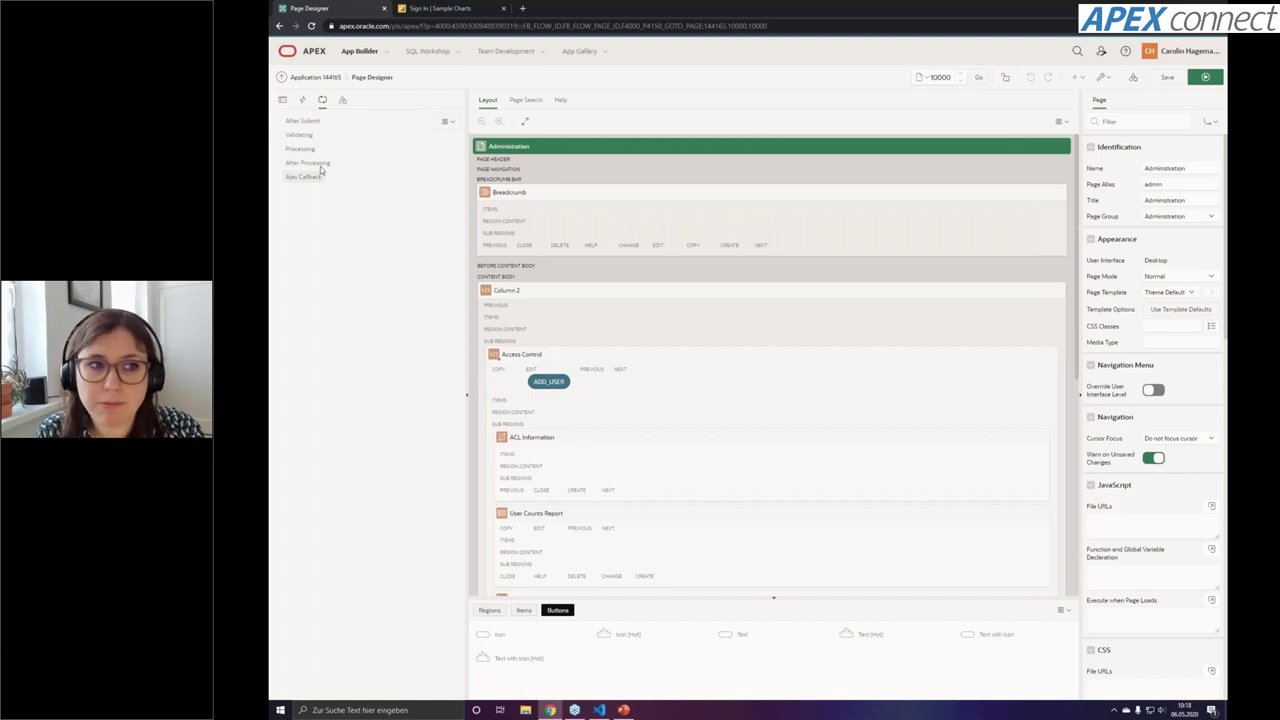
pyautogui.click(342, 100)
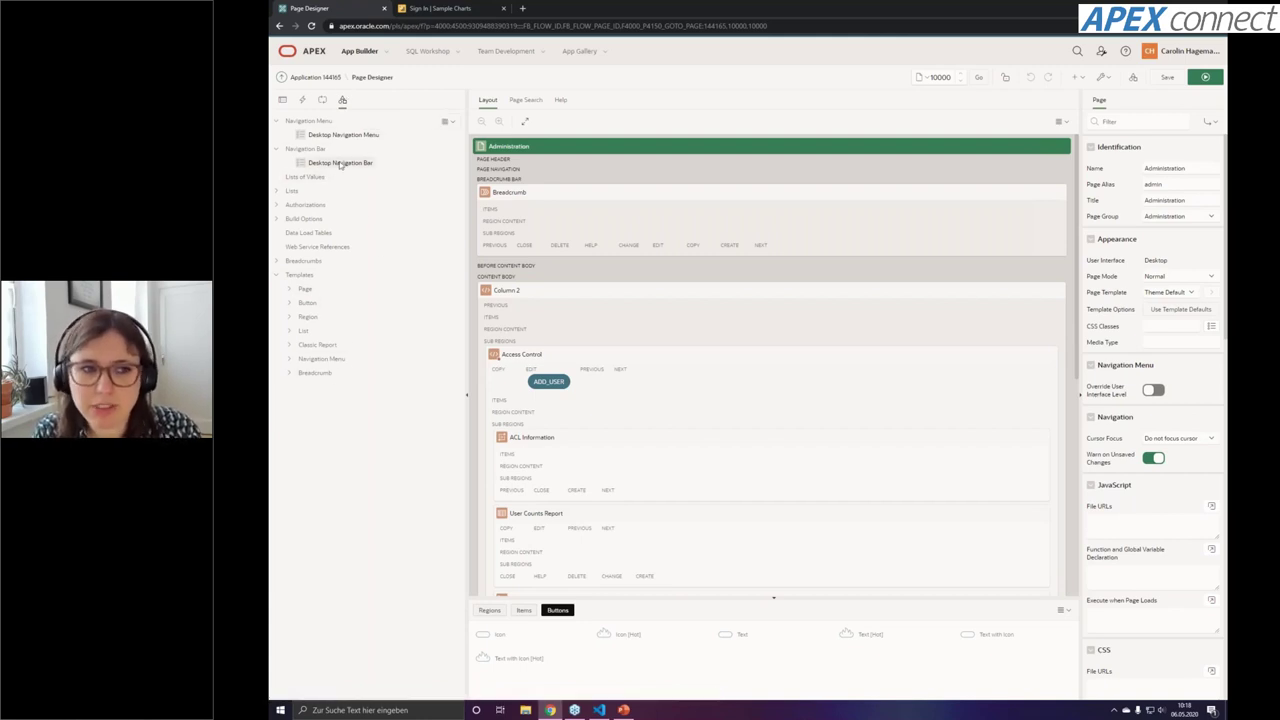
pyautogui.click(282, 99)
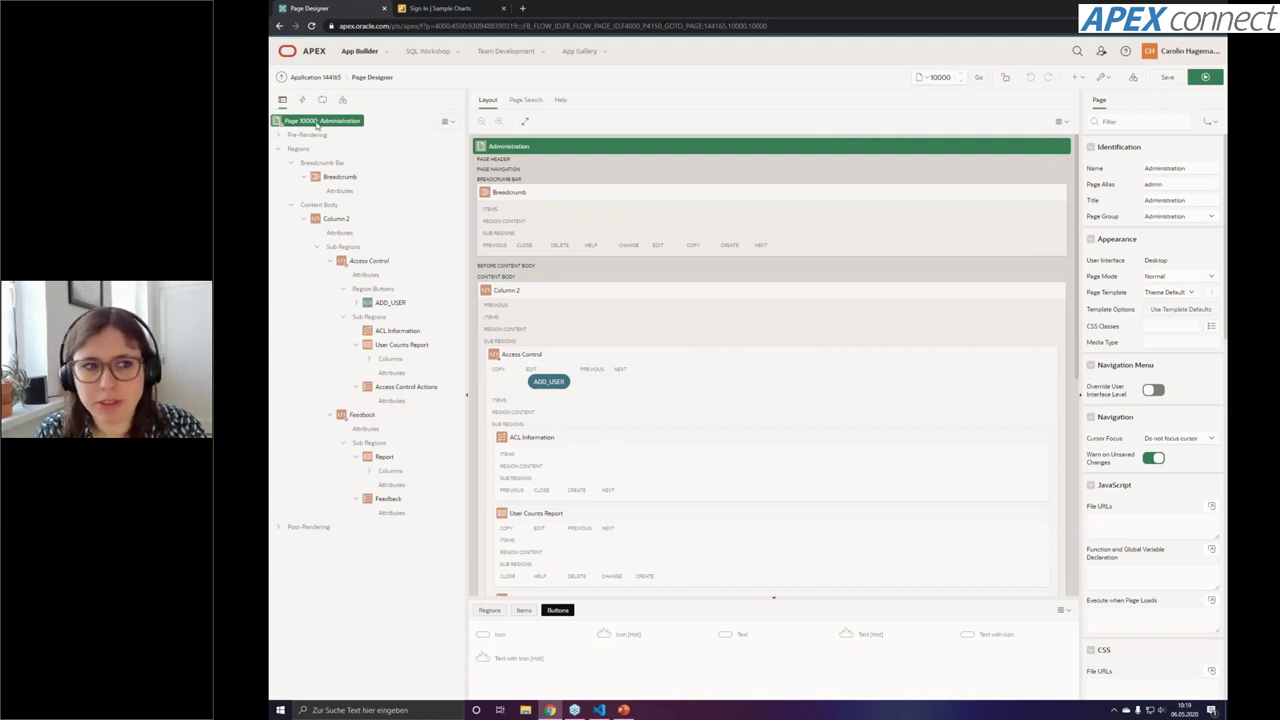
pyautogui.click(338, 178)
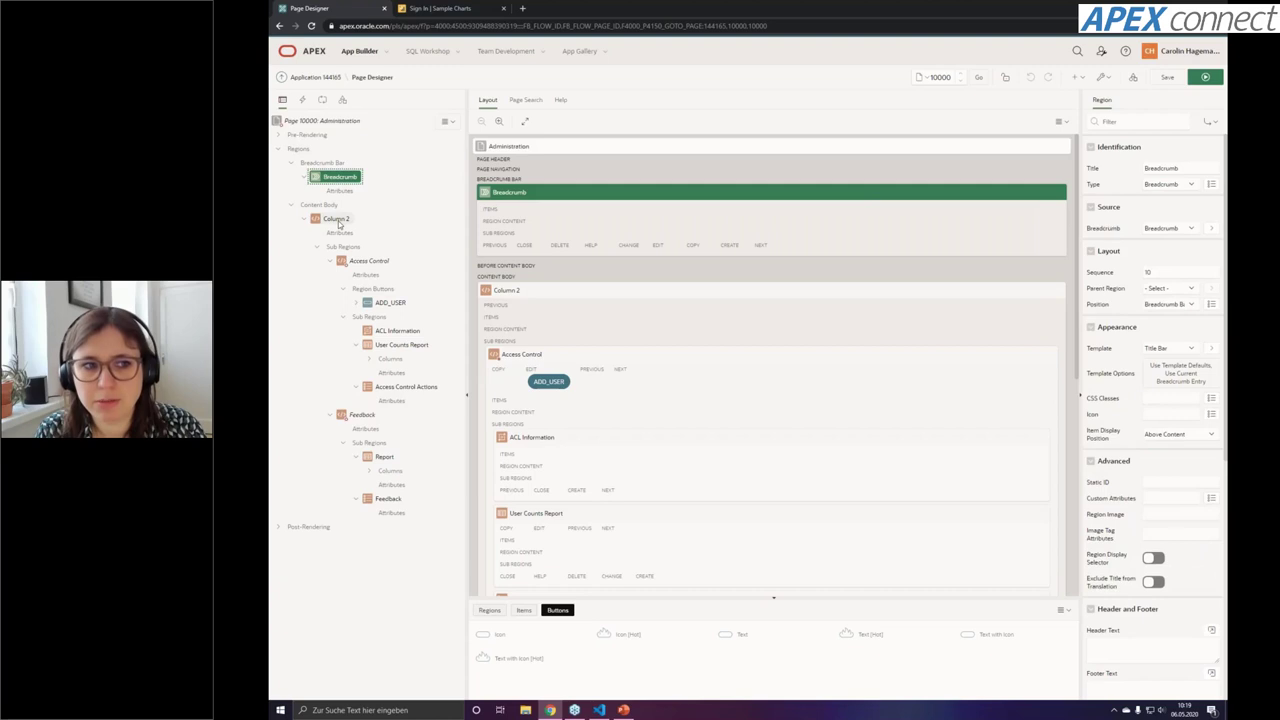
pyautogui.click(336, 218)
pyautogui.click(366, 260)
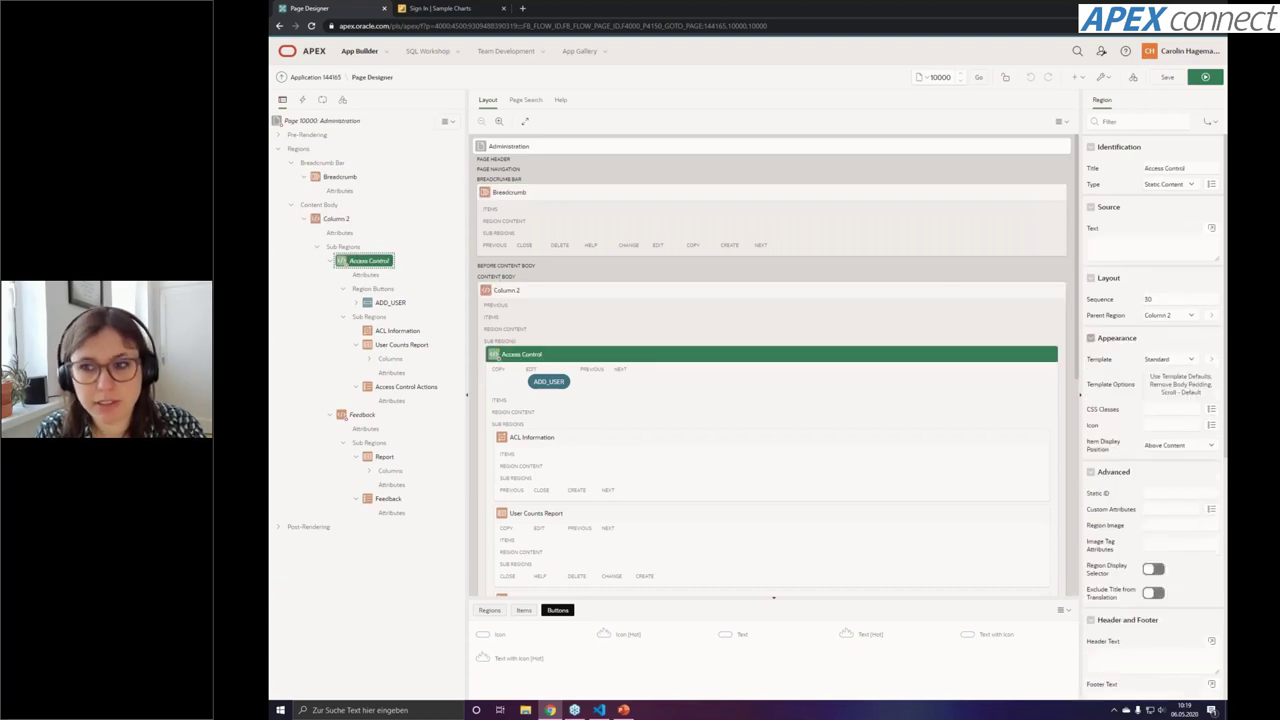
pyautogui.click(322, 120)
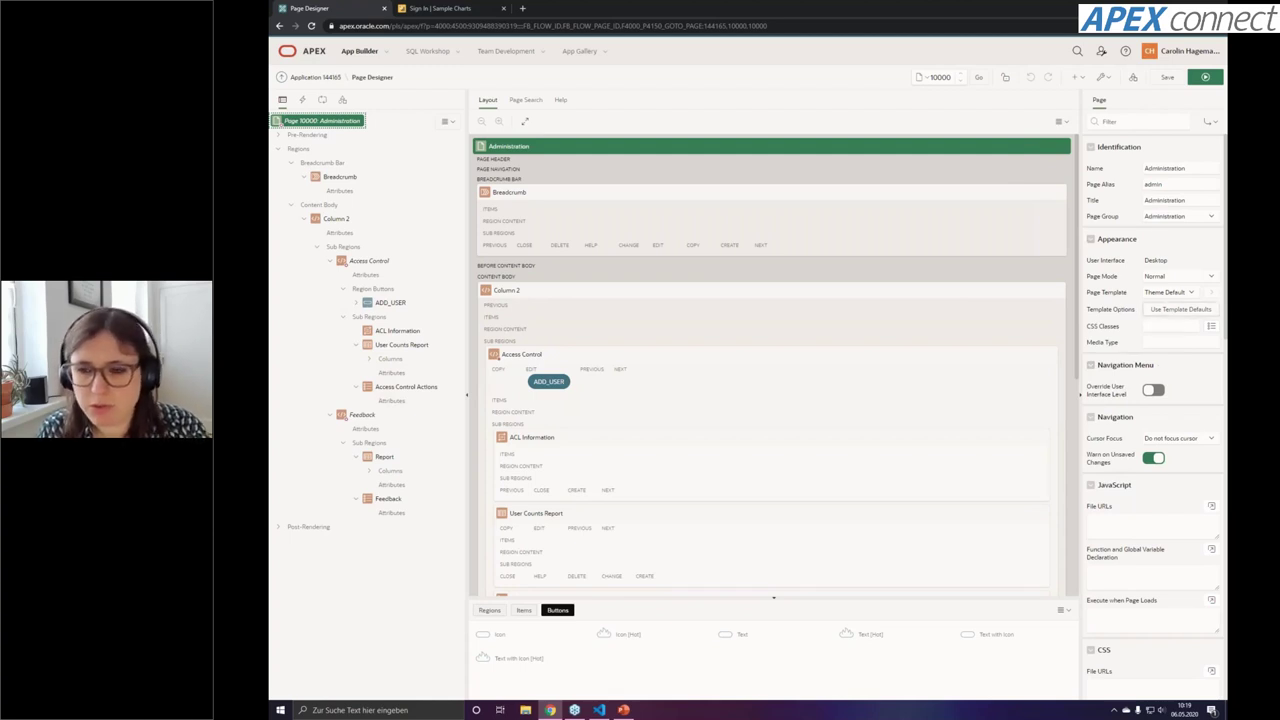
pyautogui.scroll(-1, 1174, 398)
pyautogui.scroll(-10, 1174, 398)
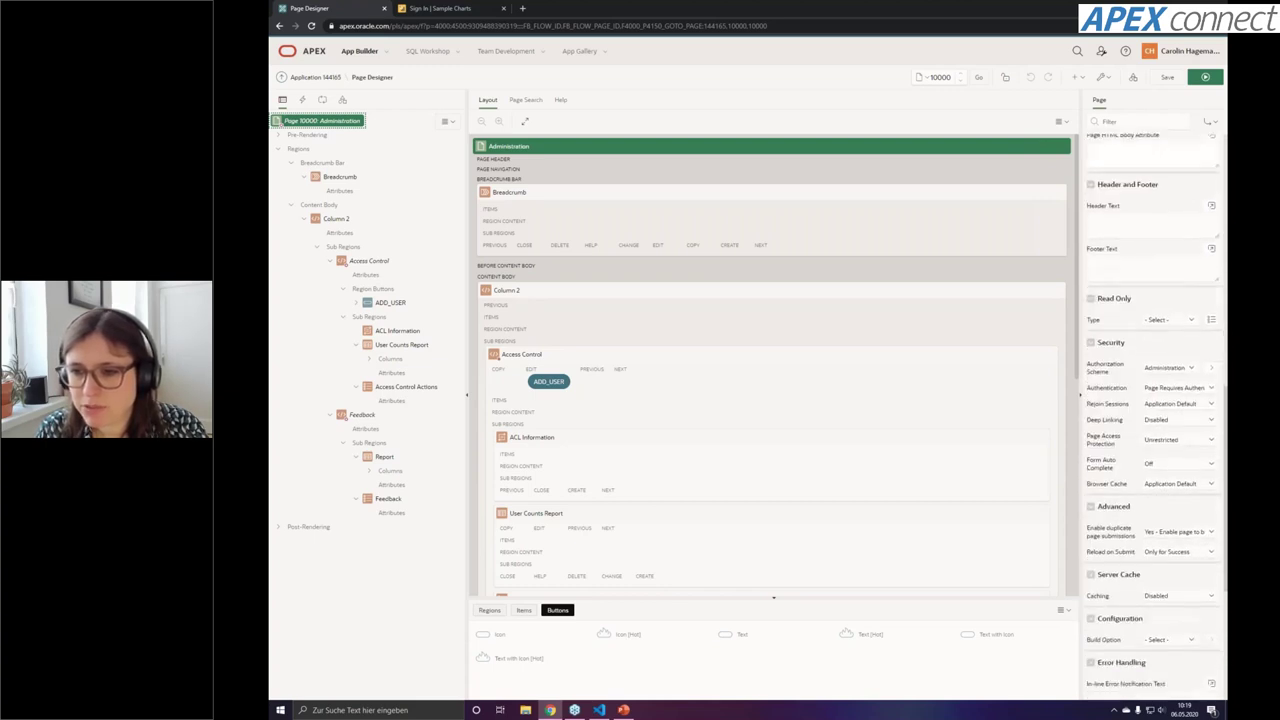
pyautogui.scroll(-3, 1157, 292)
pyautogui.scroll(-2, 1157, 292)
pyautogui.scroll(-2, 1144, 455)
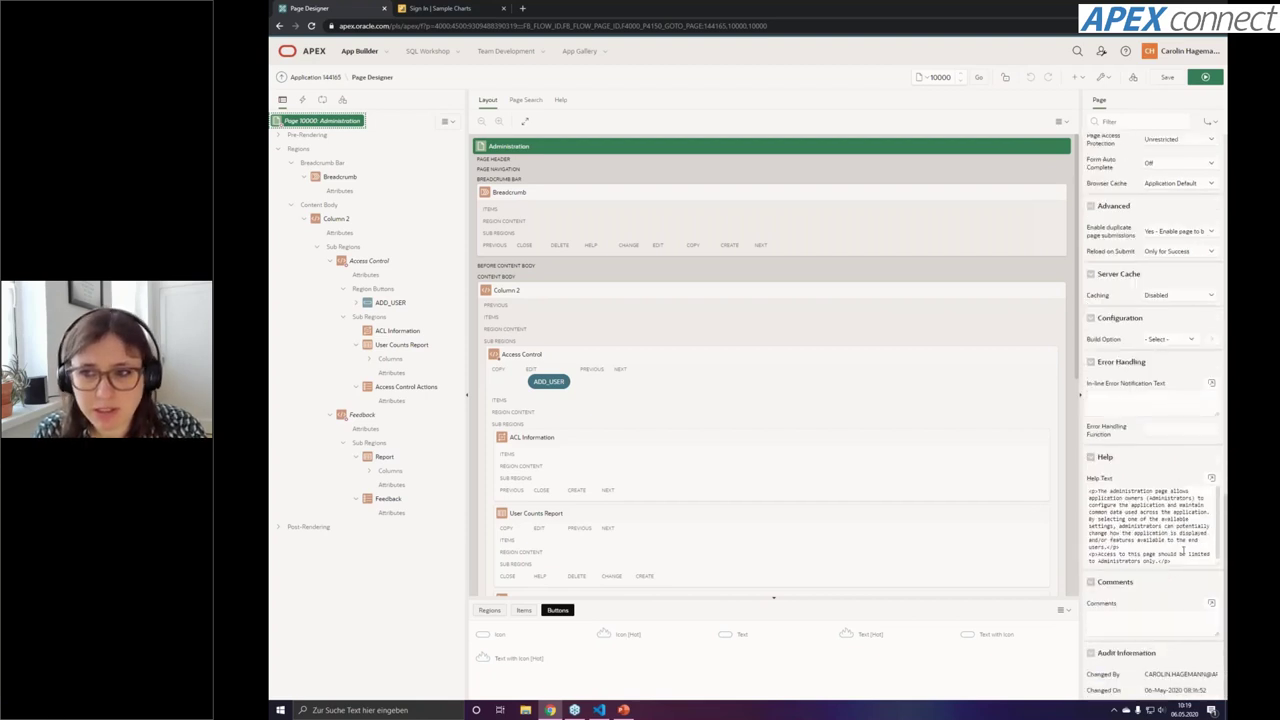
pyautogui.scroll(2, 1183, 549)
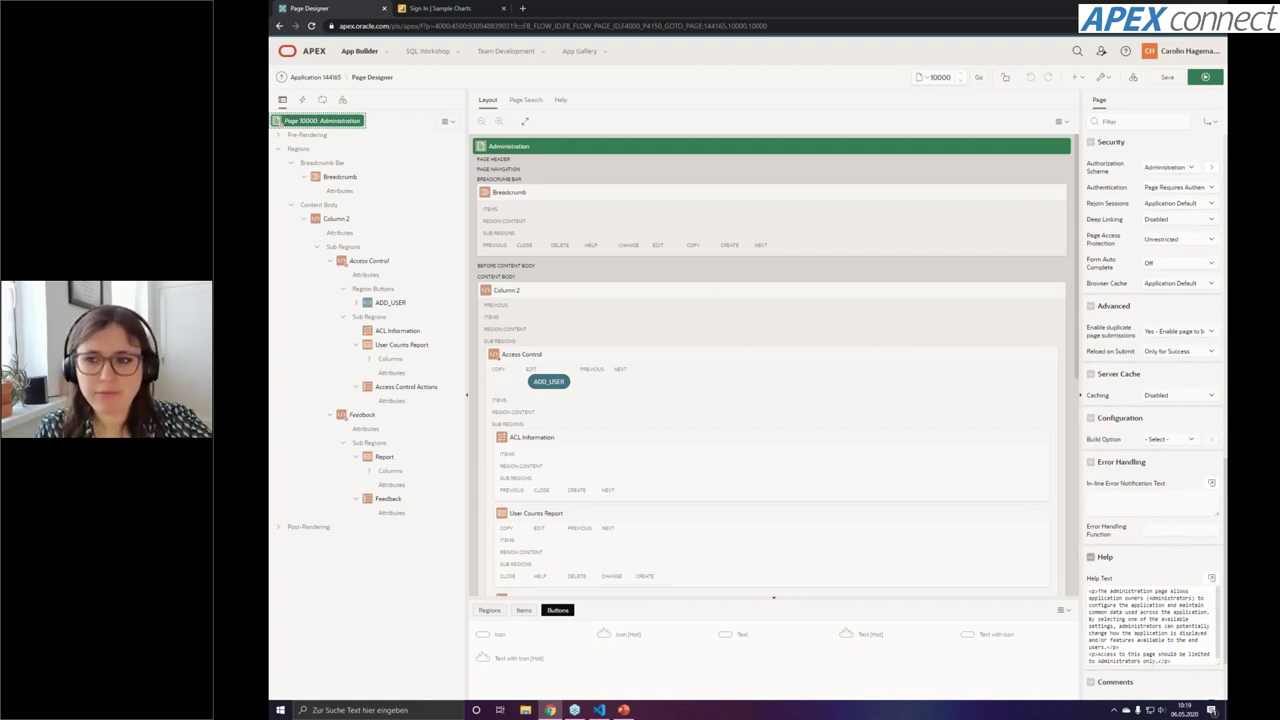
pyautogui.scroll(1, 1156, 418)
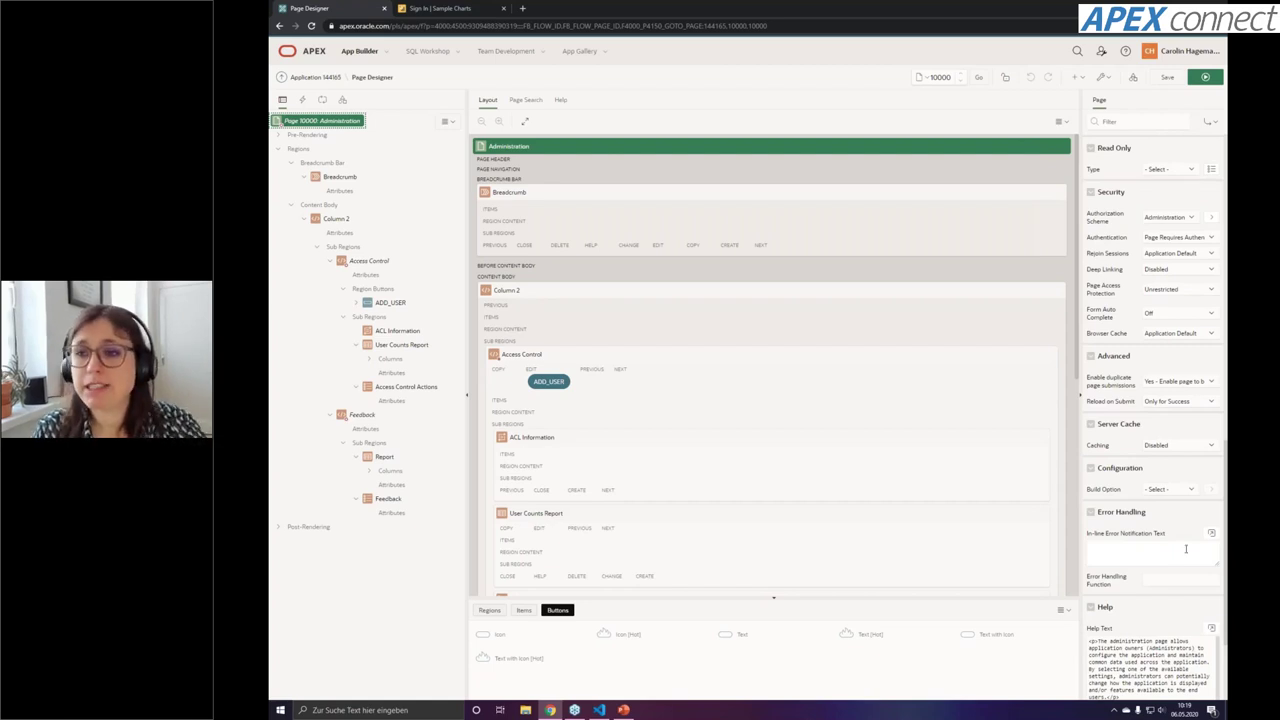
pyautogui.click(1187, 218)
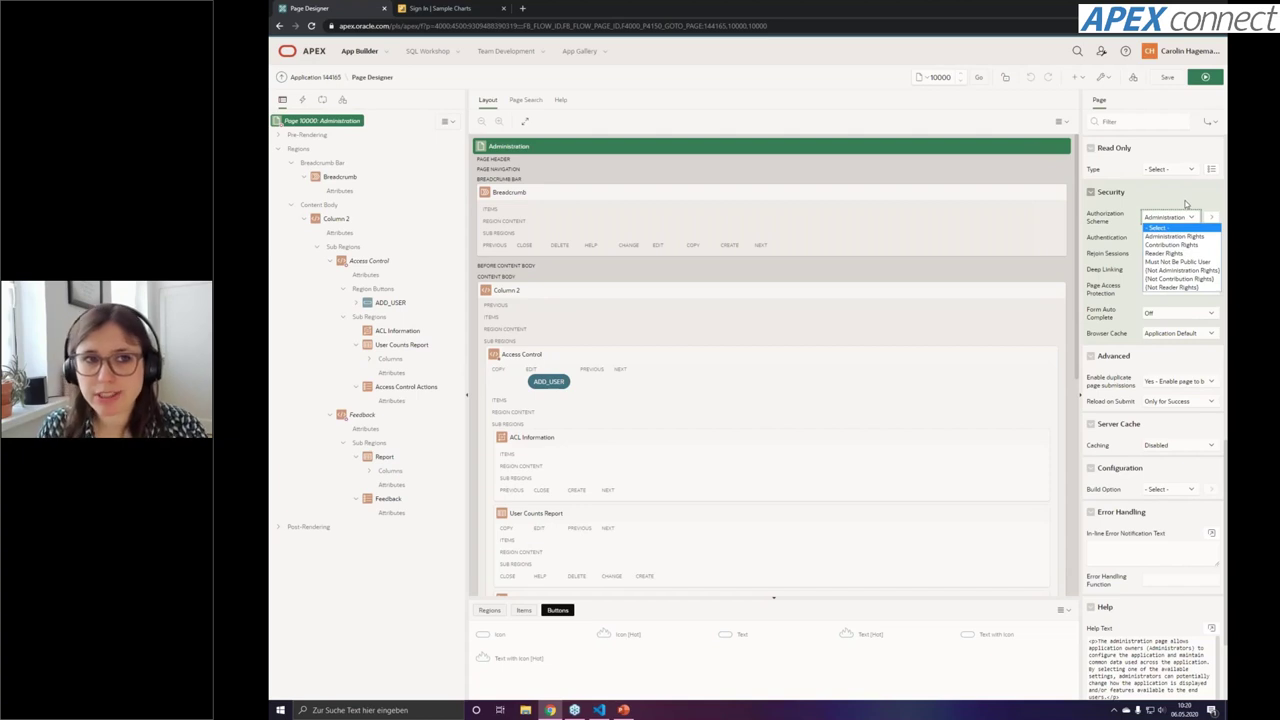
pyautogui.click(1185, 198)
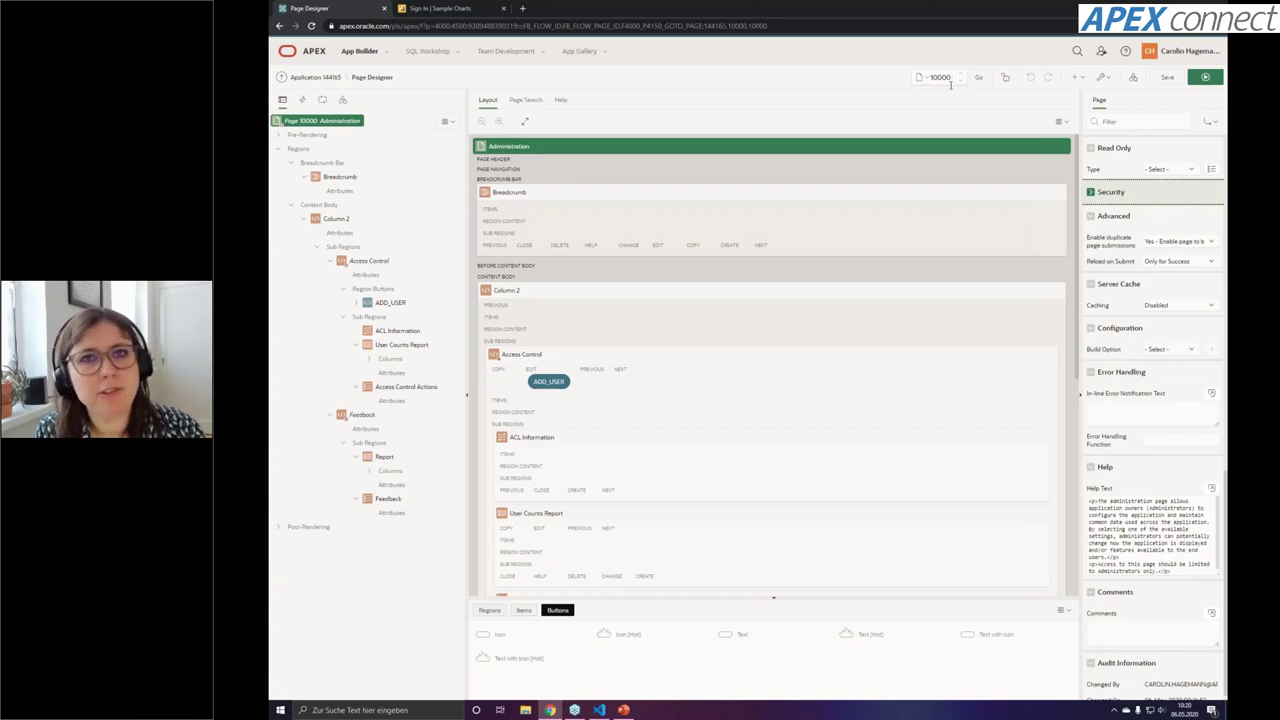
pyautogui.click(1098, 193)
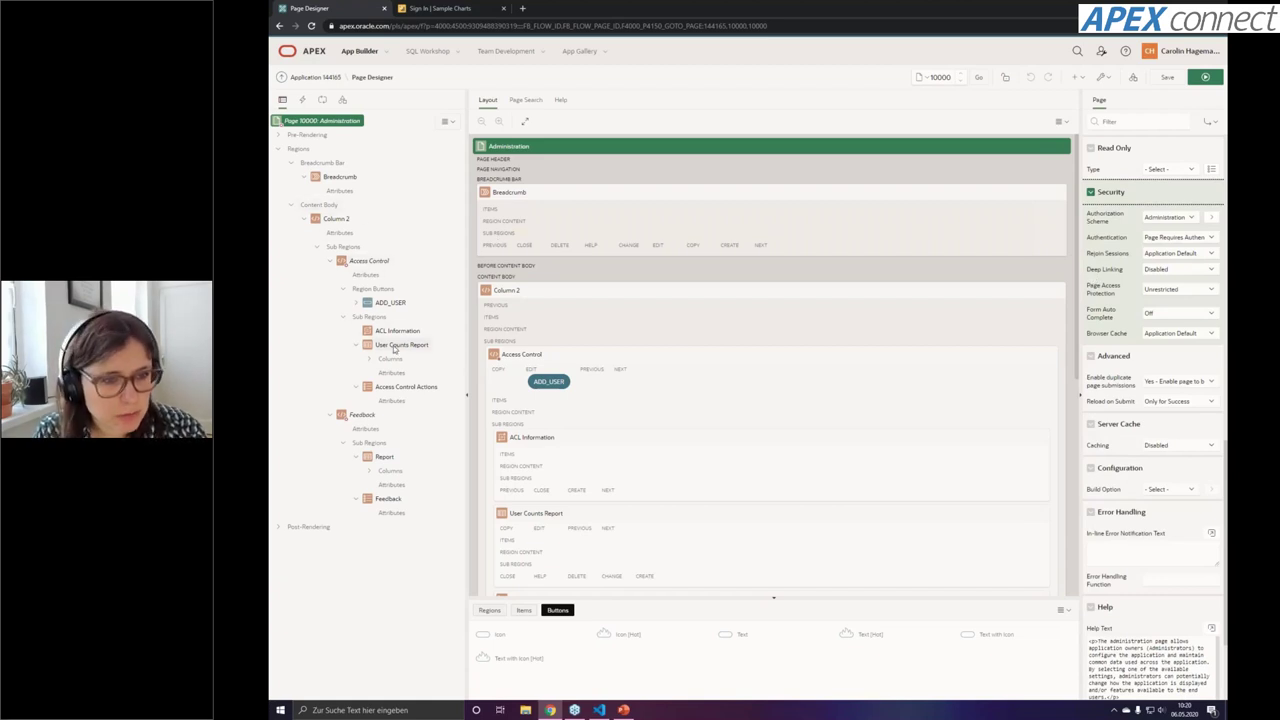
pyautogui.click(400, 345)
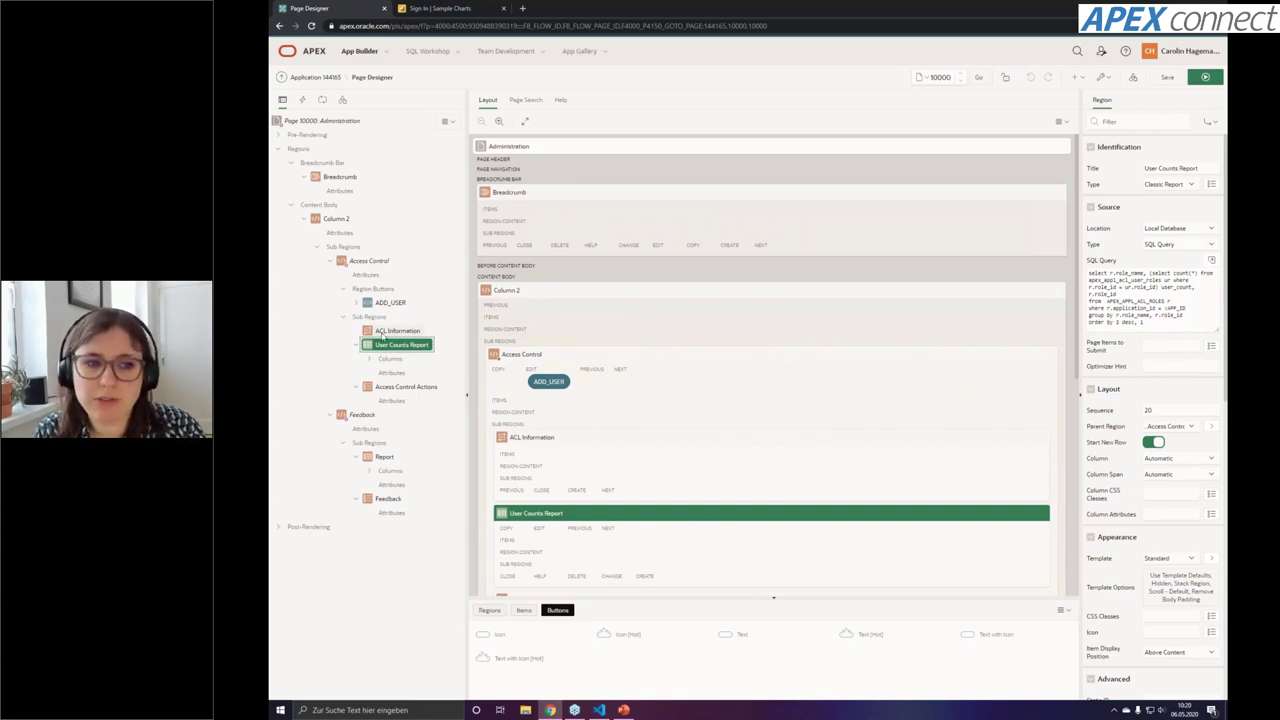
# Check ACL Information, then review the User Counts Report region's report attributes in the Property Editor
pyautogui.click(385, 332)
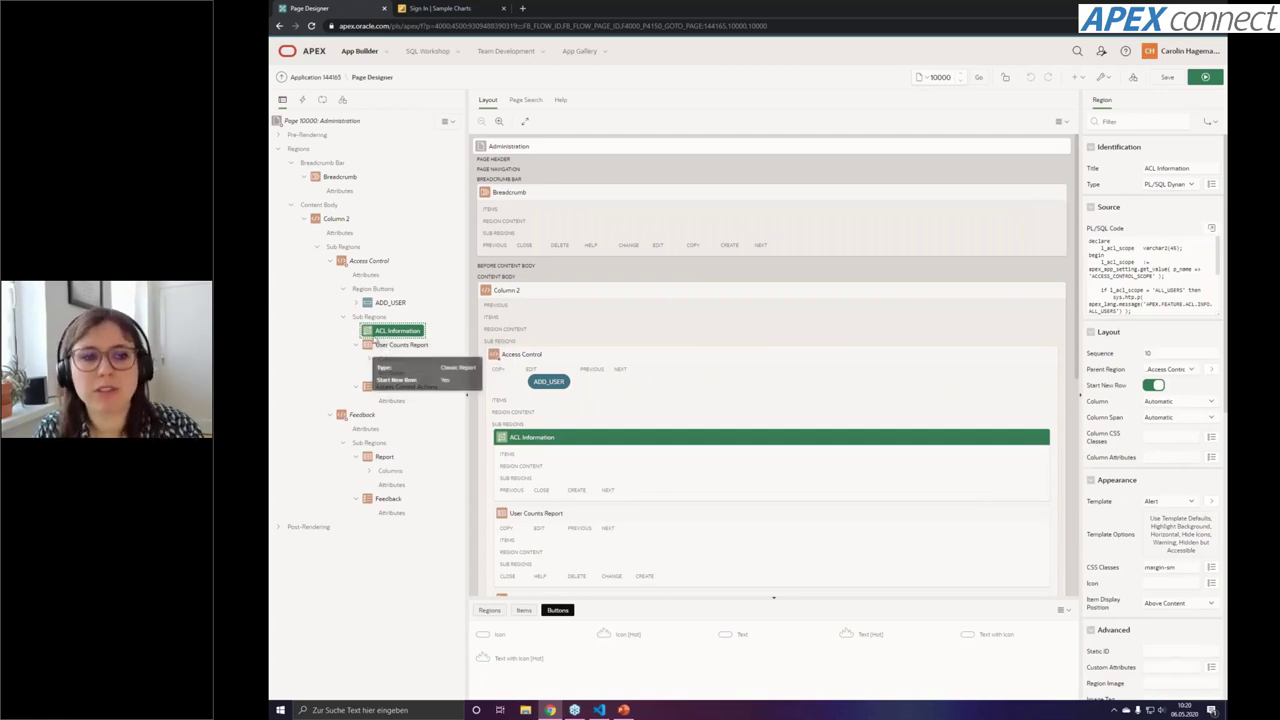
pyautogui.click(398, 345)
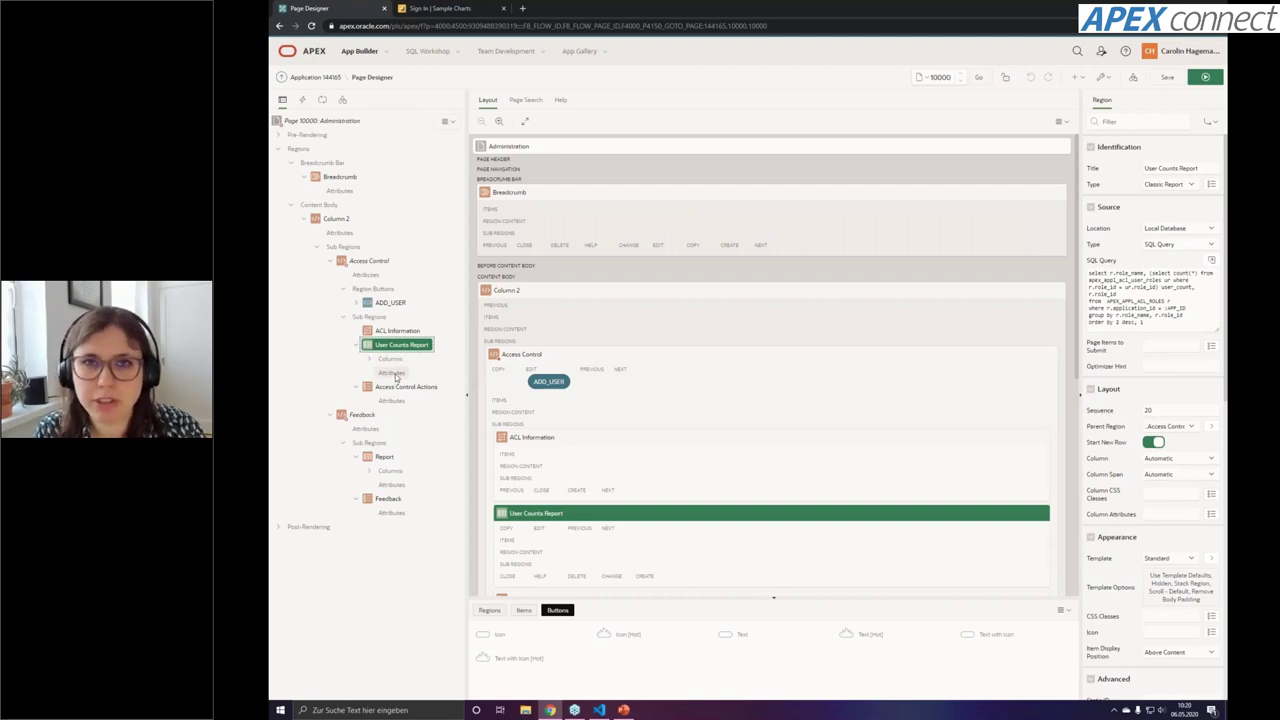
pyautogui.click(394, 373)
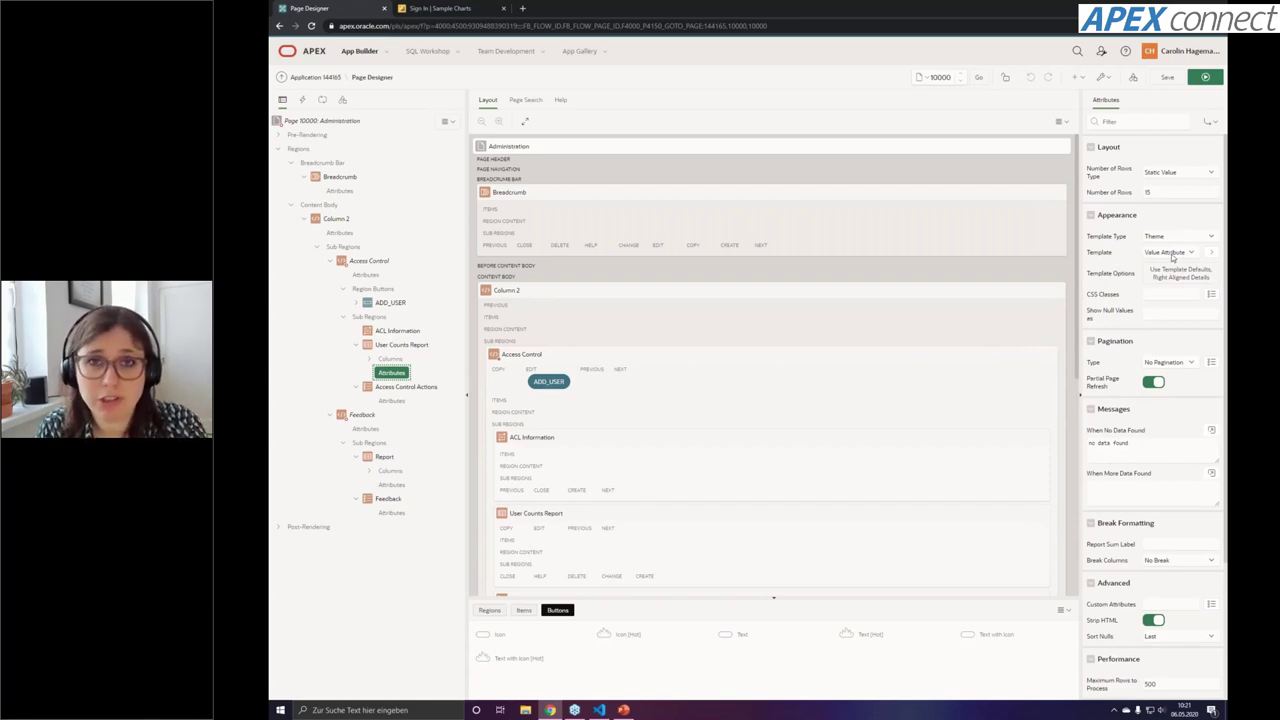
pyautogui.scroll(-4, 1150, 450)
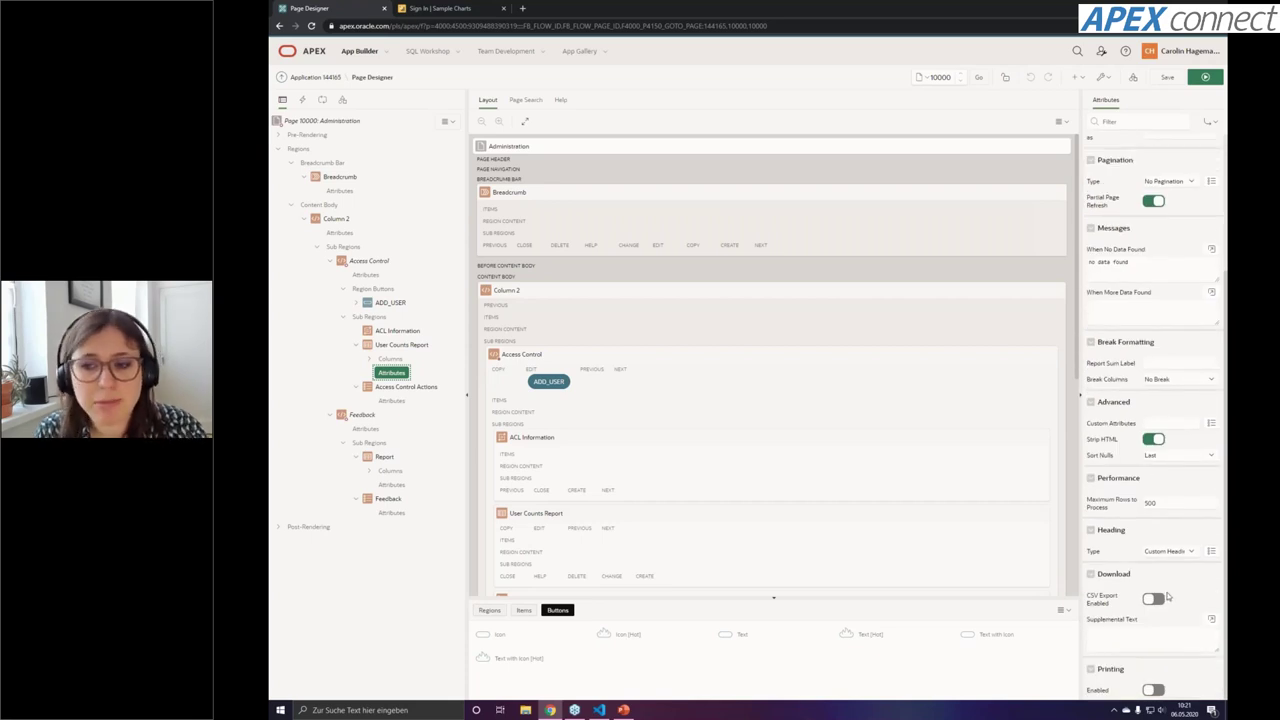
pyautogui.scroll(4, 1167, 597)
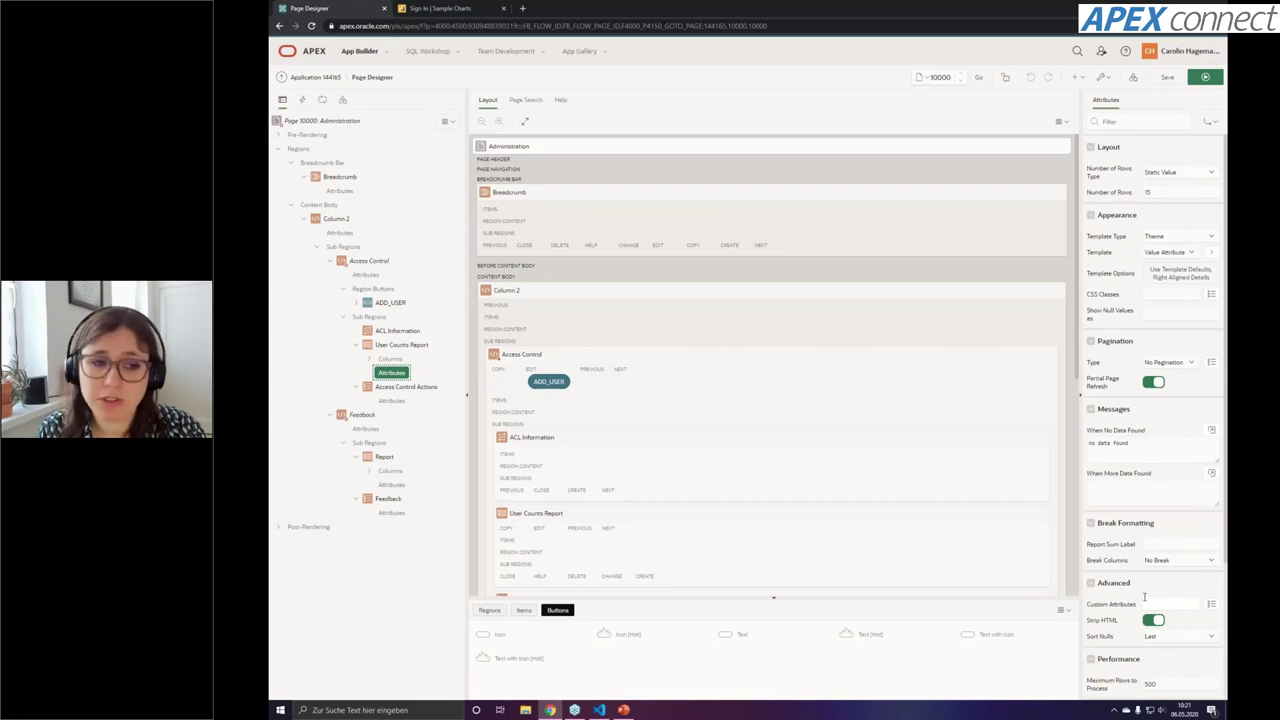
pyautogui.click(401, 345)
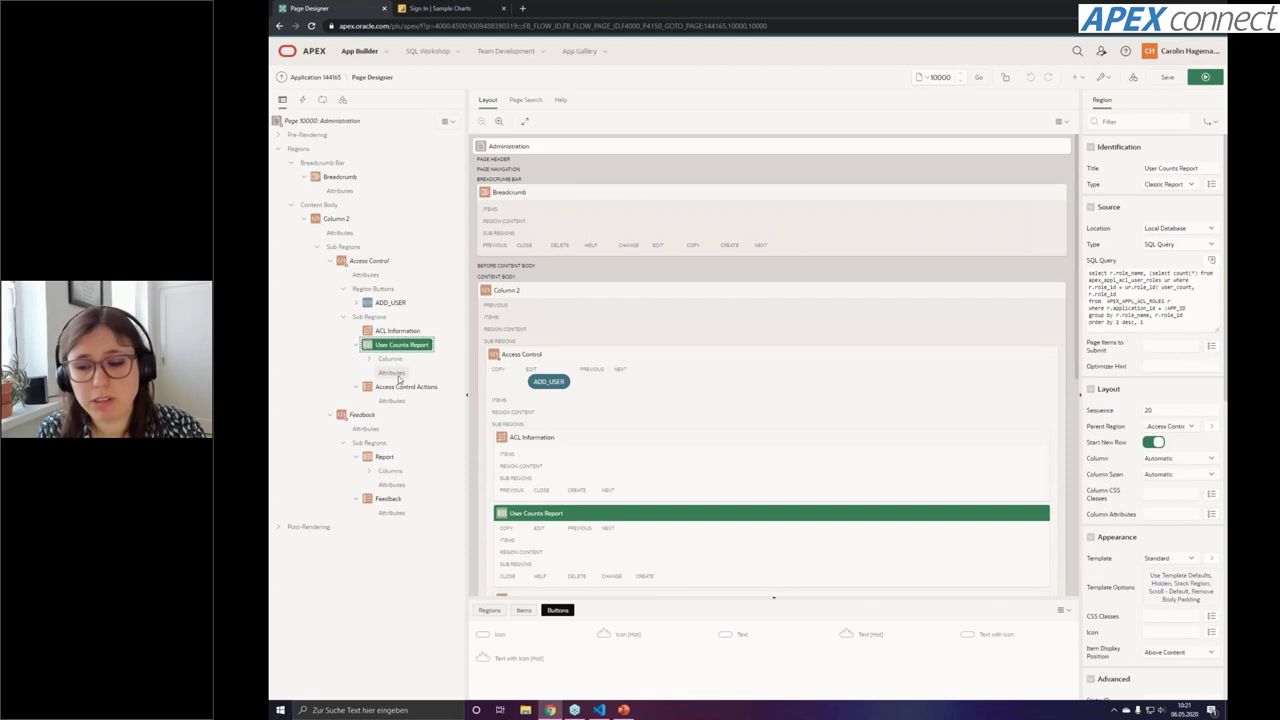
pyautogui.click(392, 373)
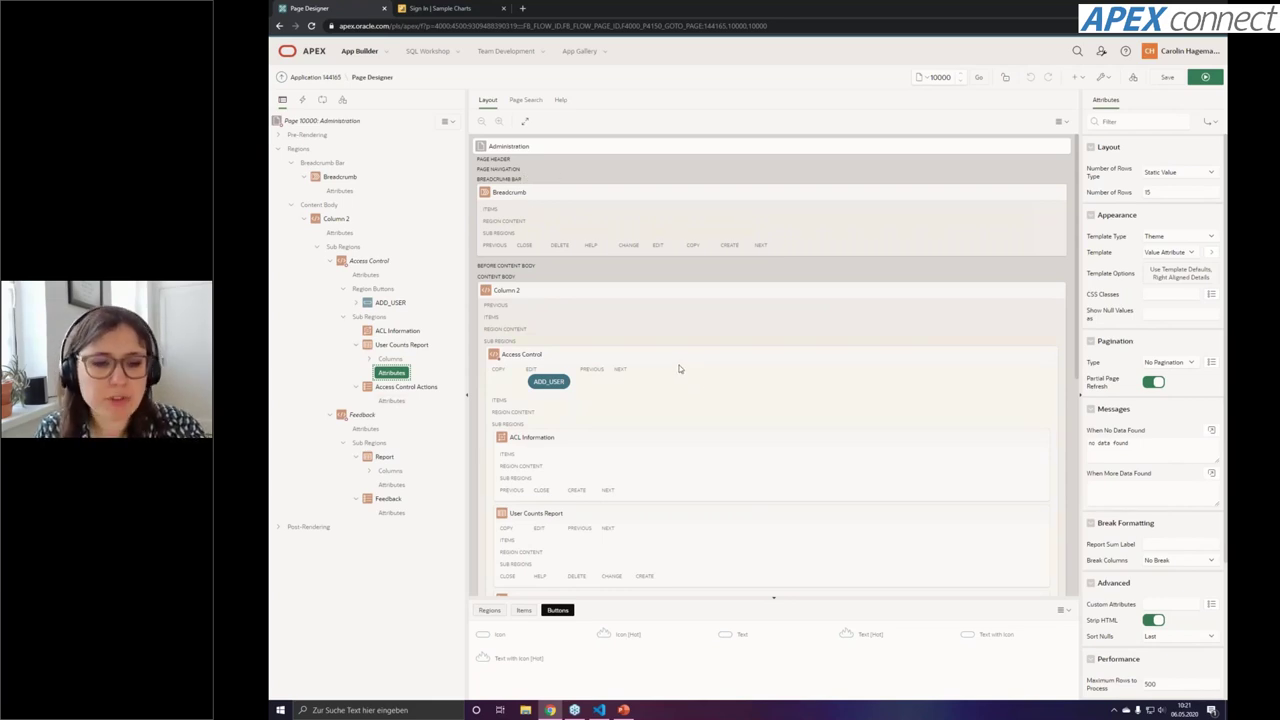
# Drag a Help Text region from the Regions gallery into the layout above User Counts Report
pyautogui.click(490, 610)
pyautogui.scroll(-1, 740, 645)
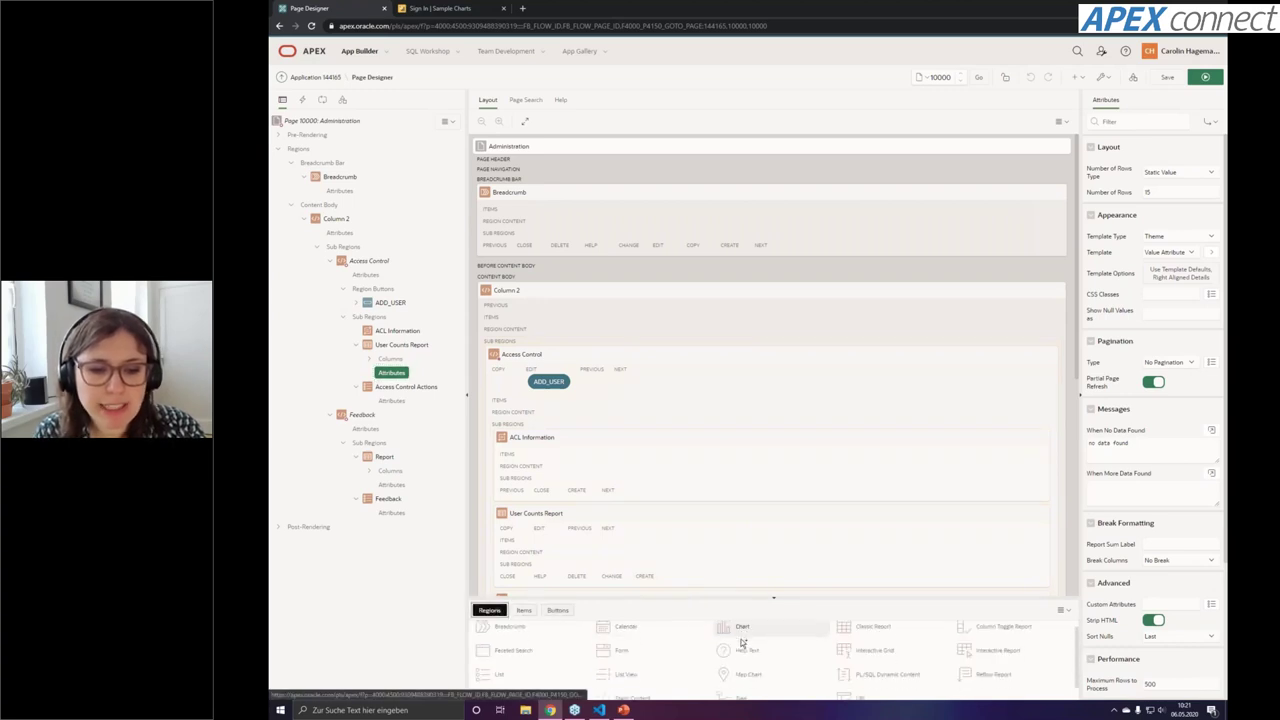
pyautogui.moveTo(740, 638); pyautogui.dragTo(1046, 430)
# Move the New region into Content Body above Column 2, then view Page Search and the Help pane
pyautogui.moveTo(835, 255); pyautogui.dragTo(594, 262)
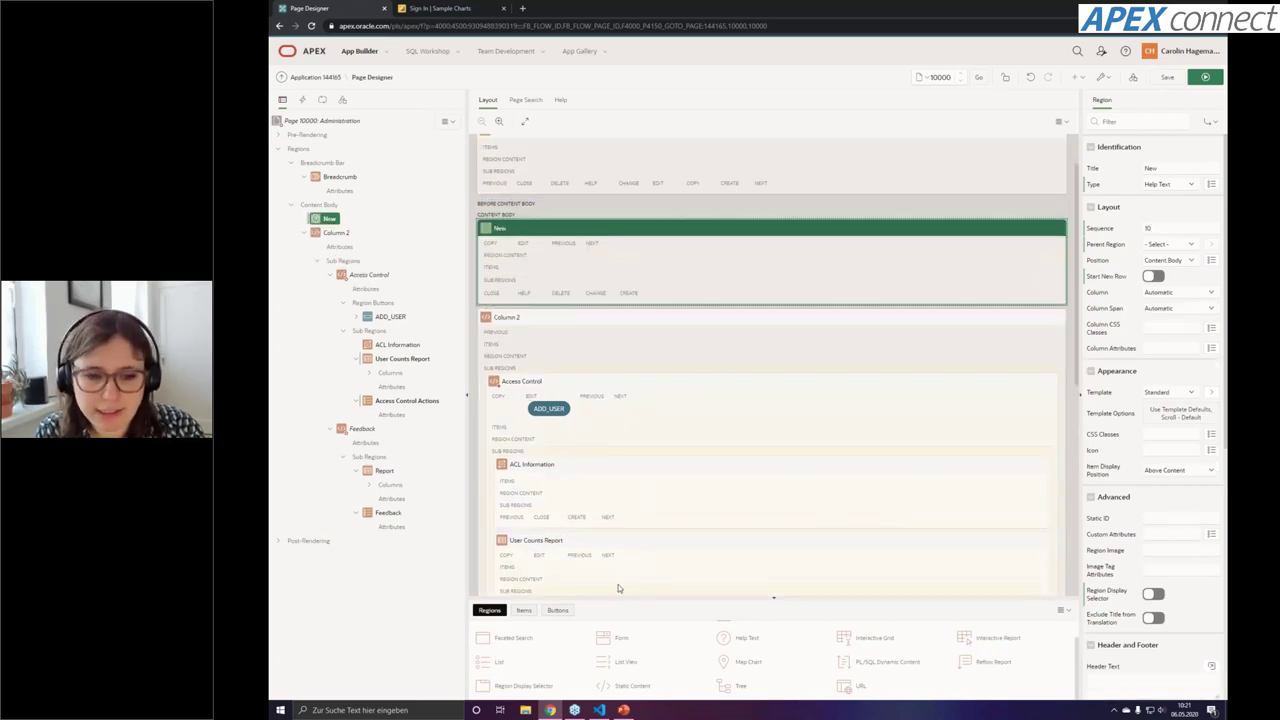
pyautogui.scroll(2, 706, 240)
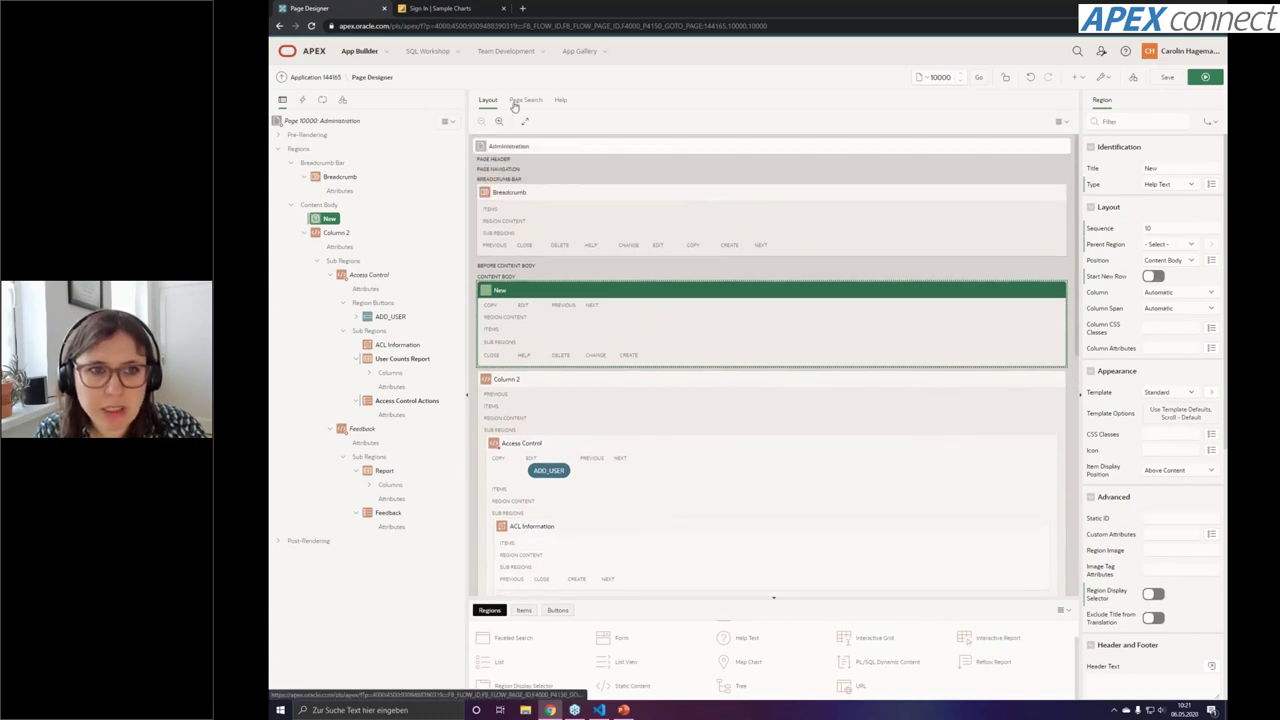
pyautogui.click(514, 103)
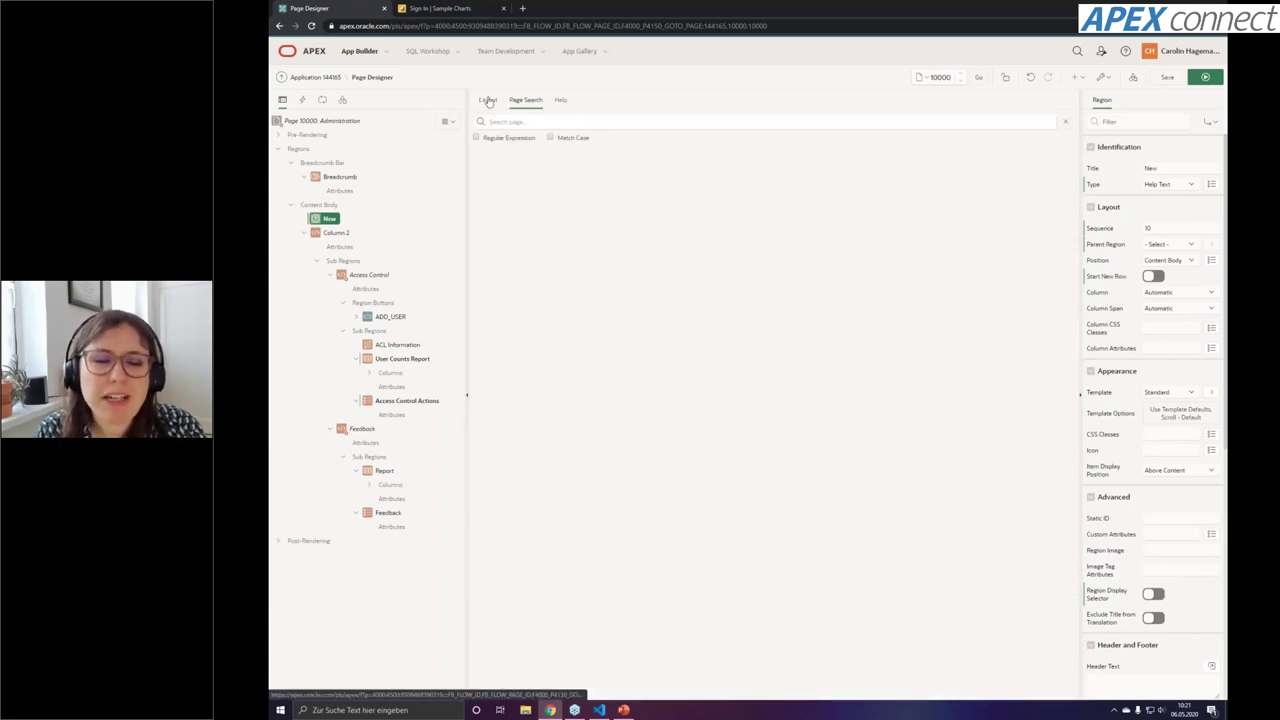
pyautogui.click(488, 102)
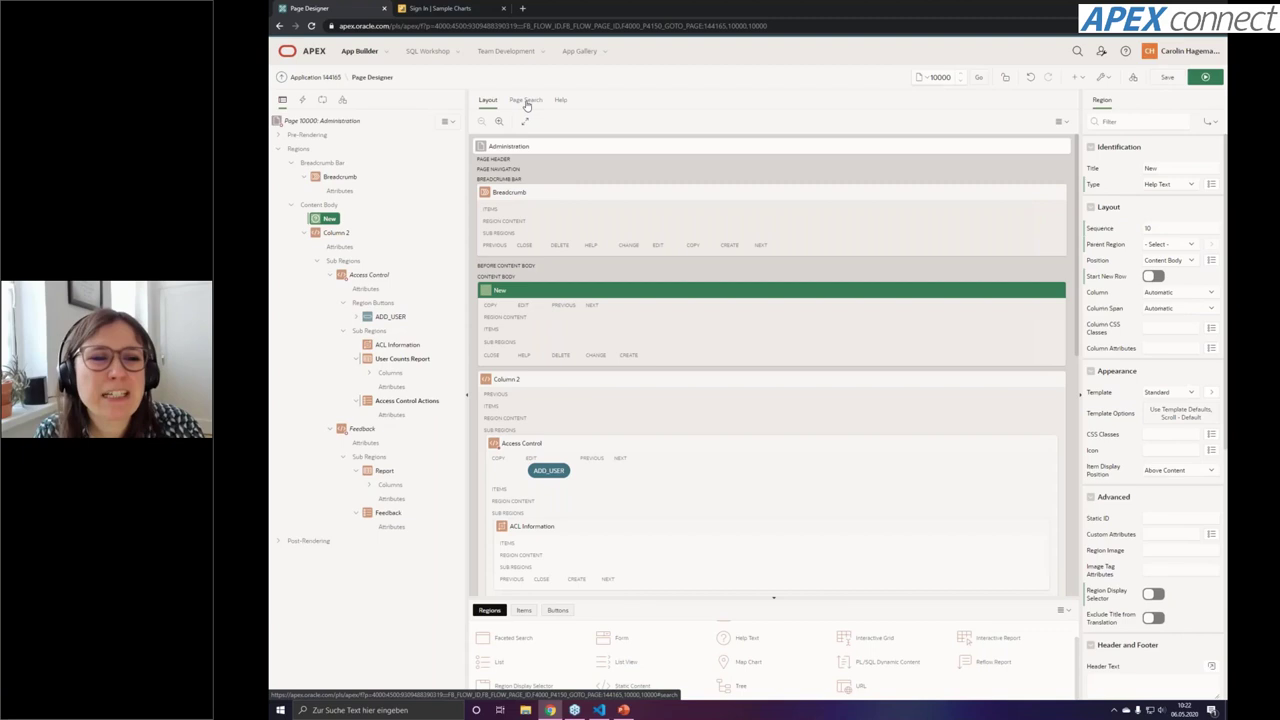
pyautogui.click(527, 102)
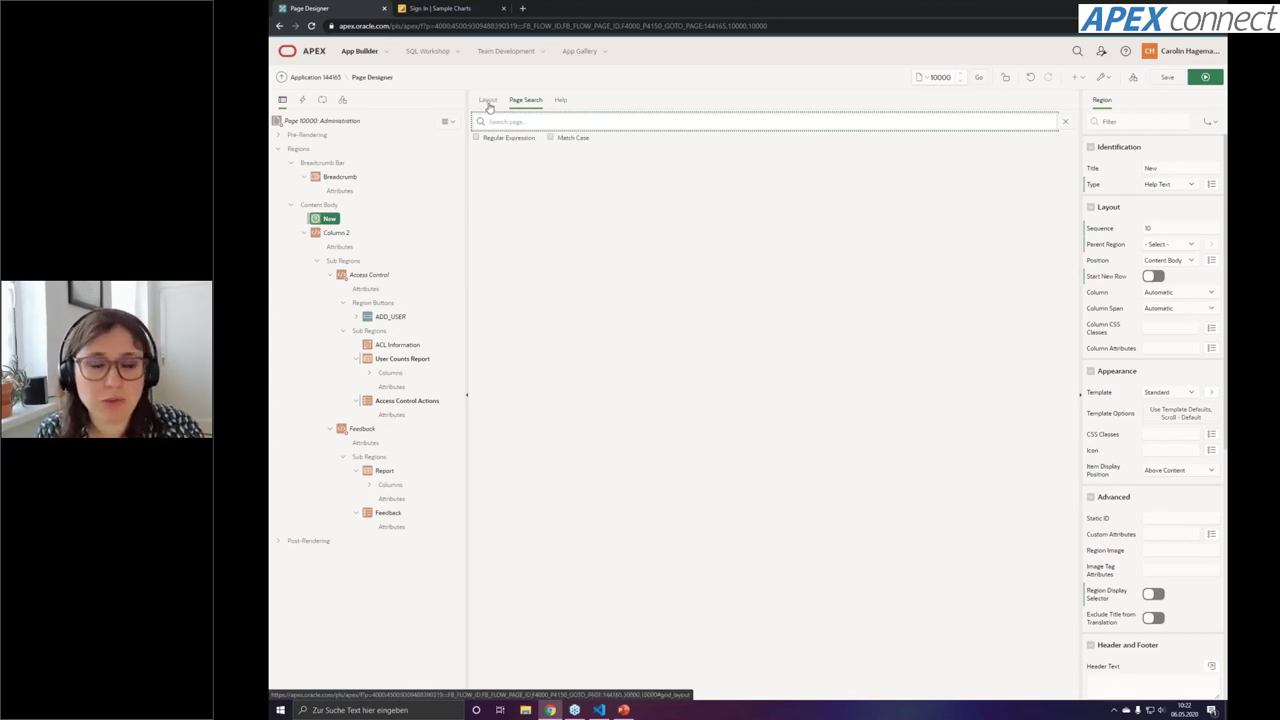
pyautogui.click(561, 100)
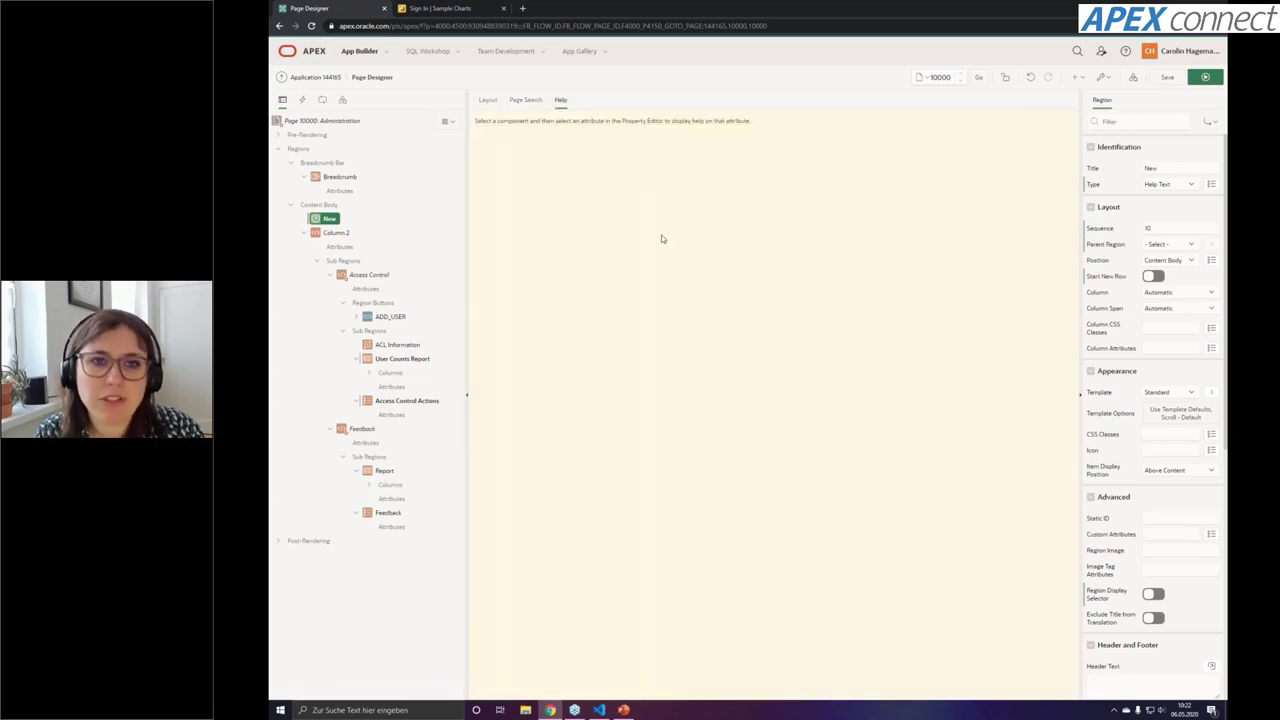
# Leave the New region's Column Span at Automatic and Position at Content Body
pyautogui.click(1170, 310)
pyautogui.click(1168, 312)
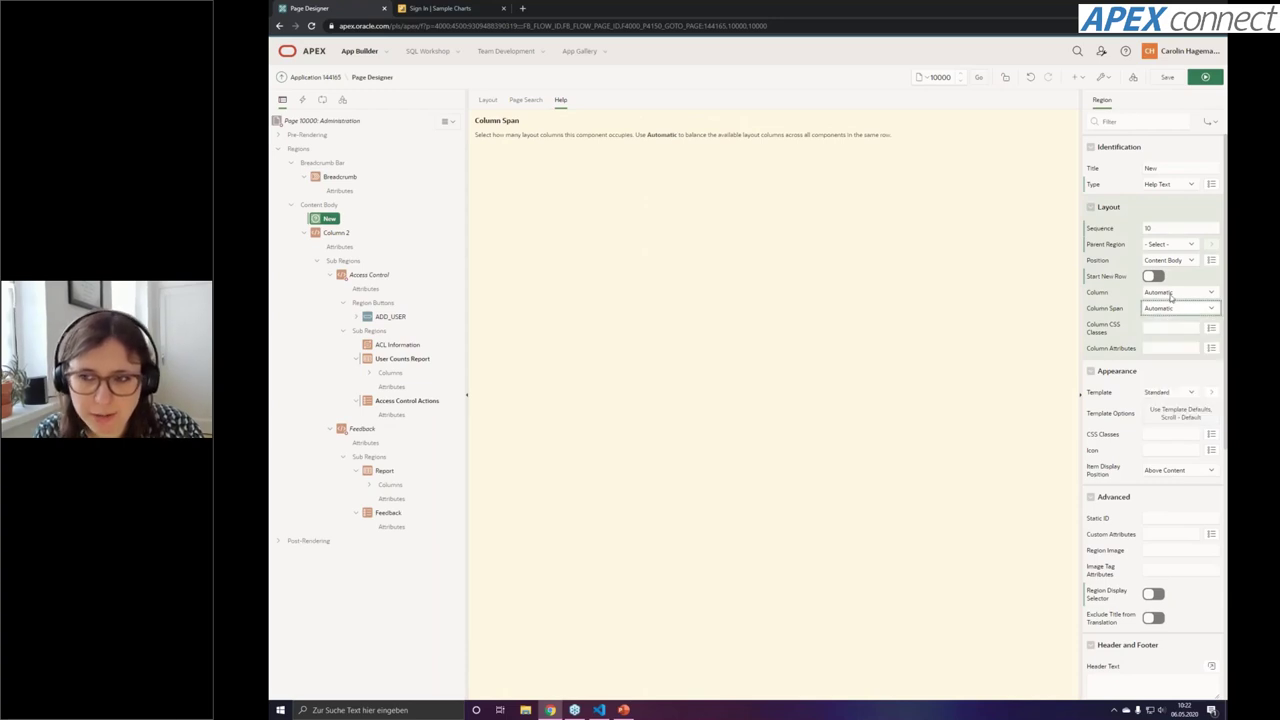
pyautogui.click(1165, 262)
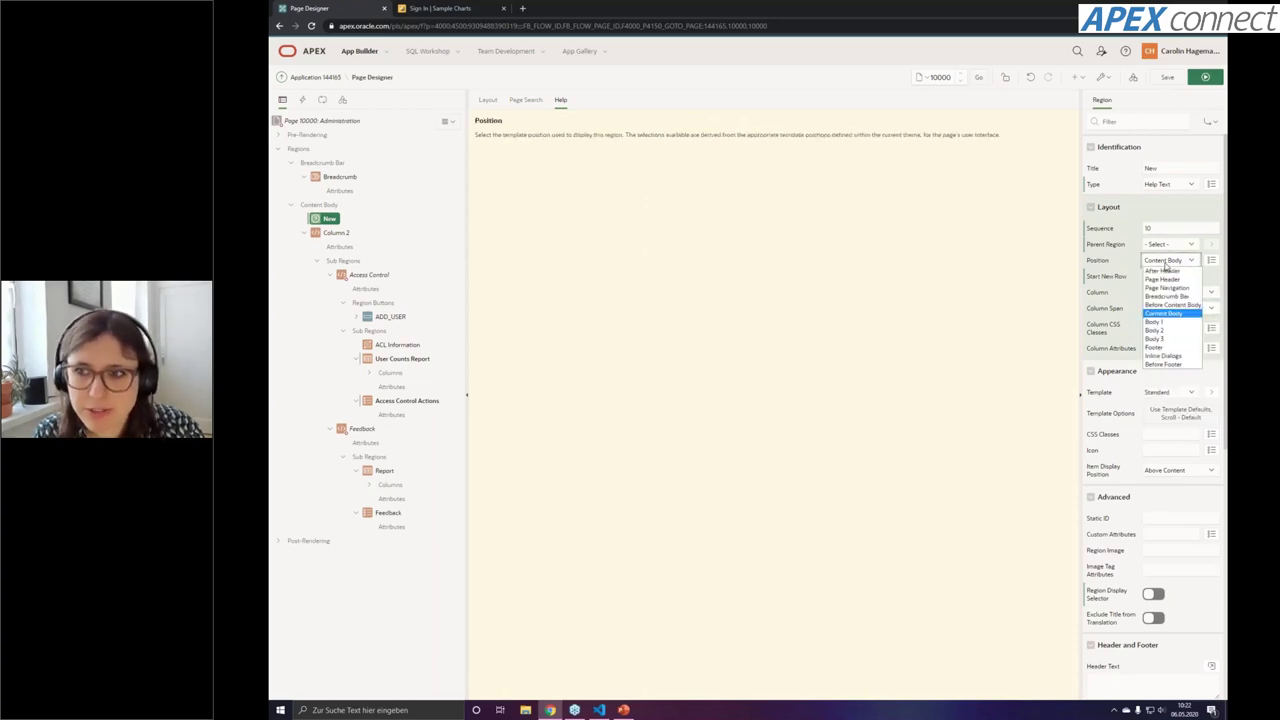
pyautogui.click(1165, 228)
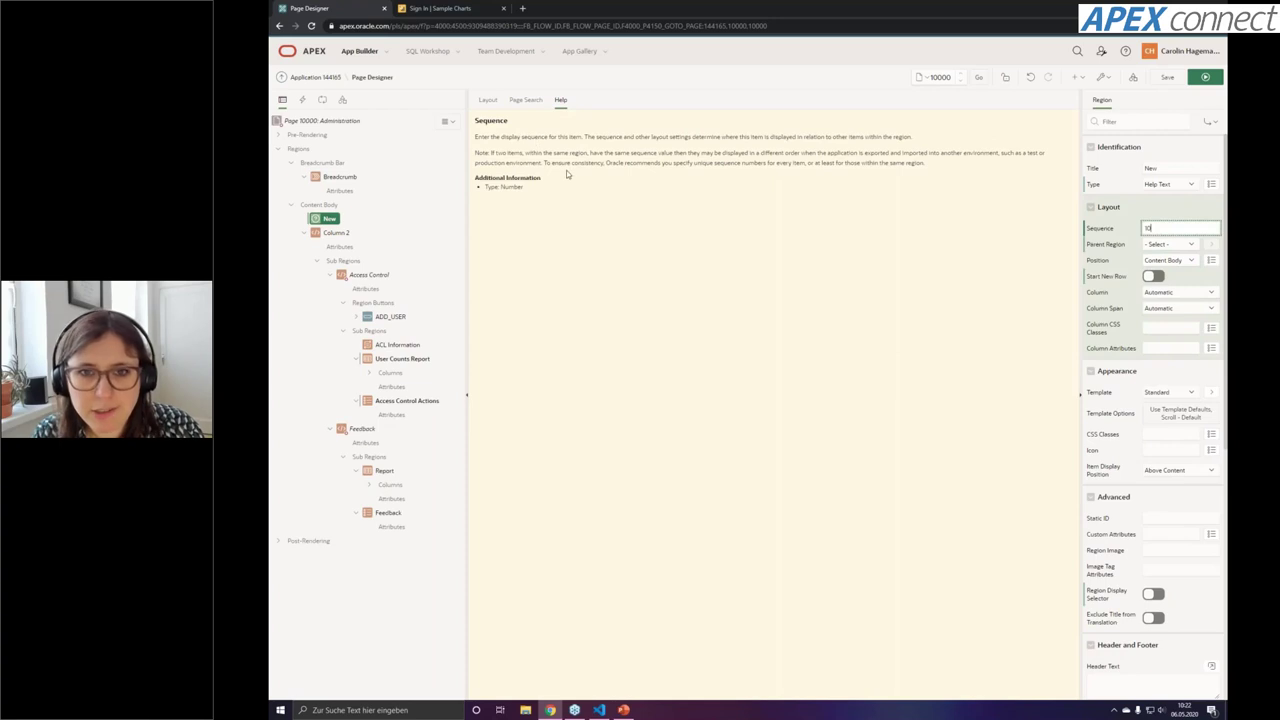
# Read the CSS Classes and Icon help, then return to the layout and the application home
pyautogui.click(1170, 431)
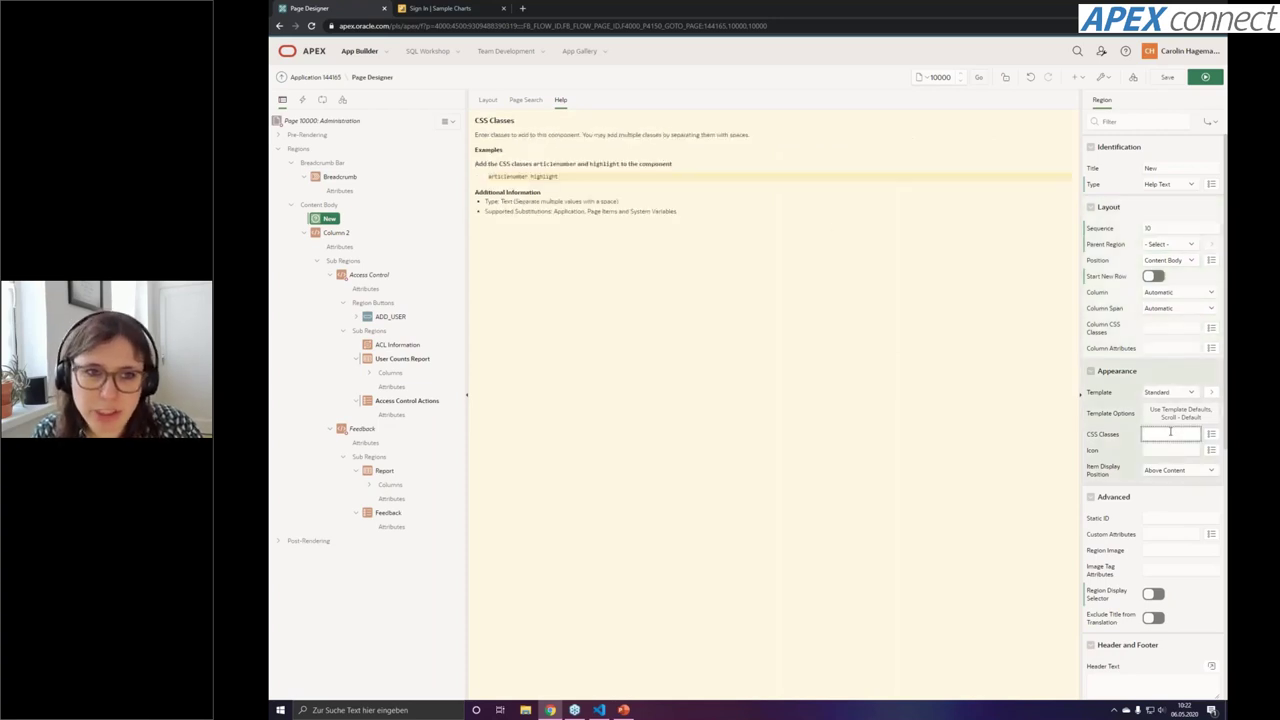
pyautogui.click(1165, 452)
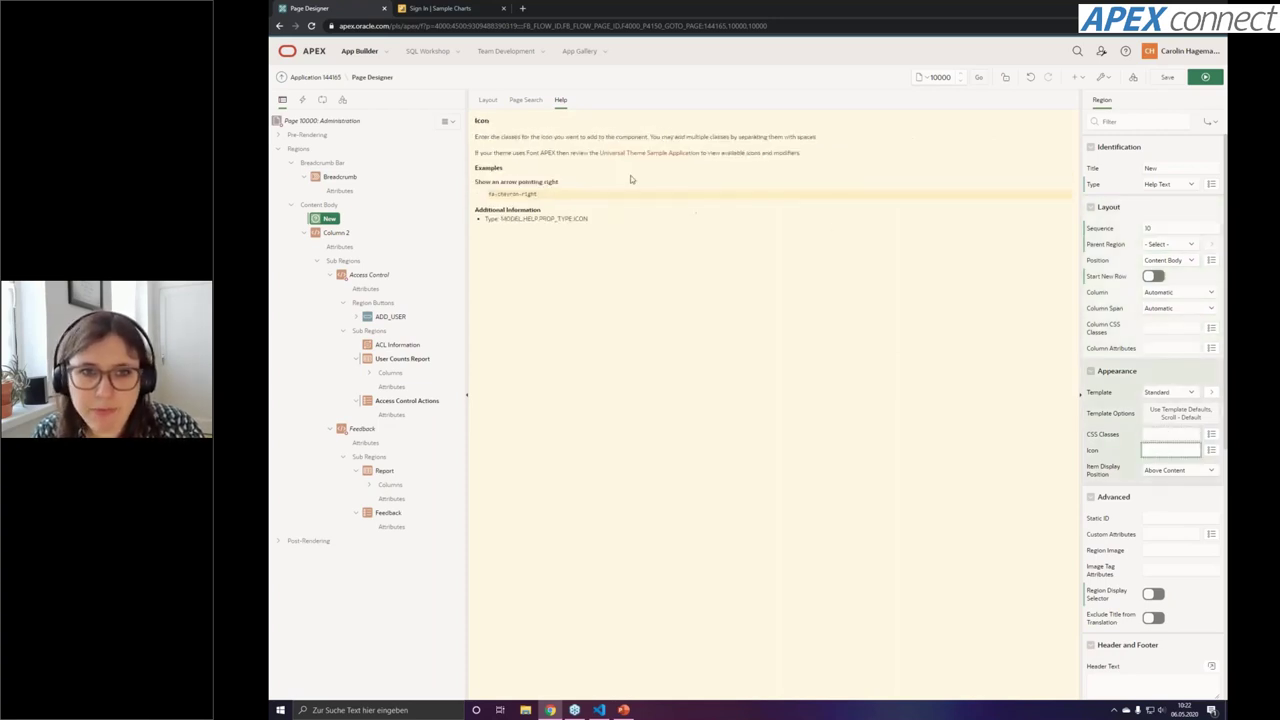
pyautogui.click(488, 102)
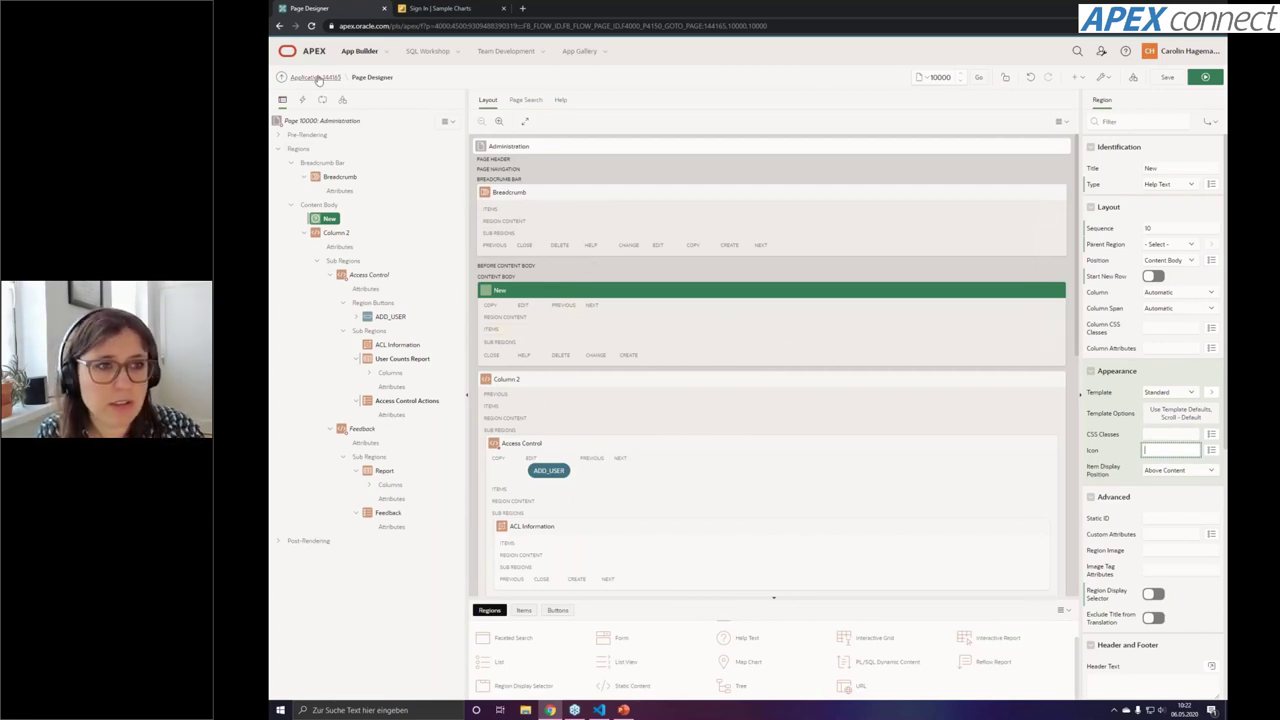
pyautogui.click(315, 80)
# Confirm leaving Page Designer and start a new page with Create Page
pyautogui.click(781, 82)
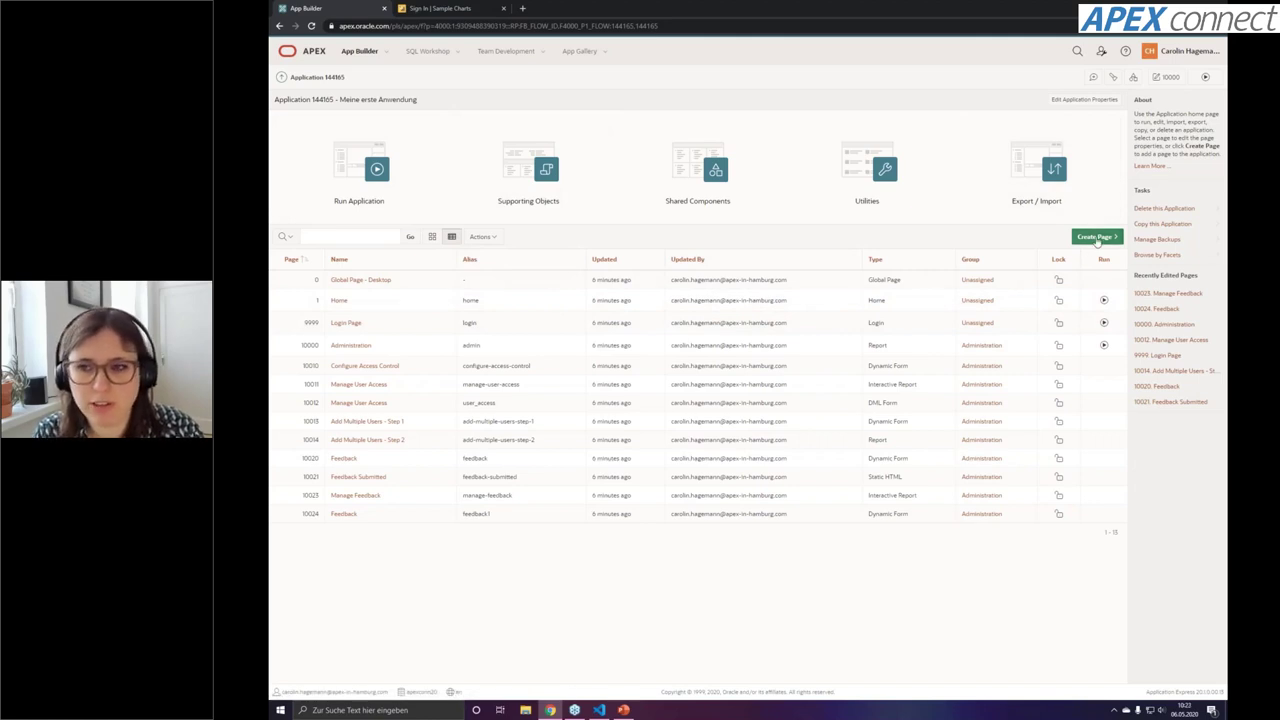
pyautogui.click(1097, 238)
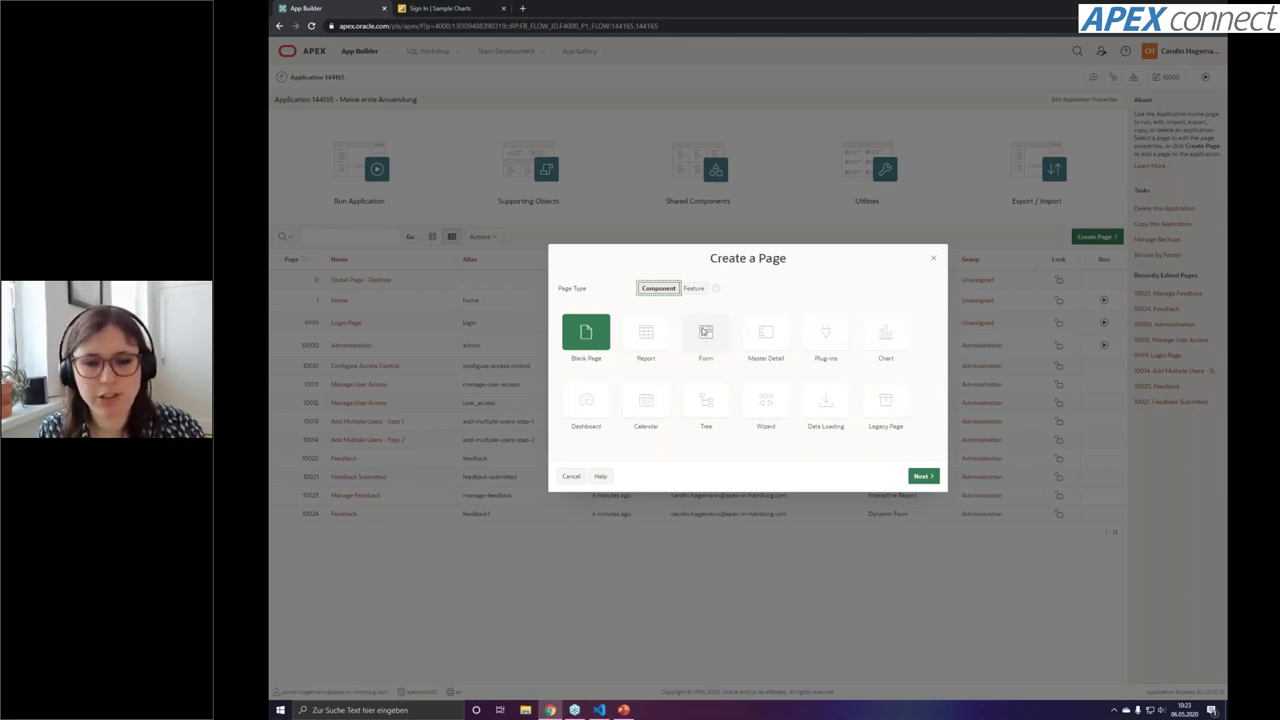
# Pick the Form category and proceed with the Report with Form page type
pyautogui.click(707, 336)
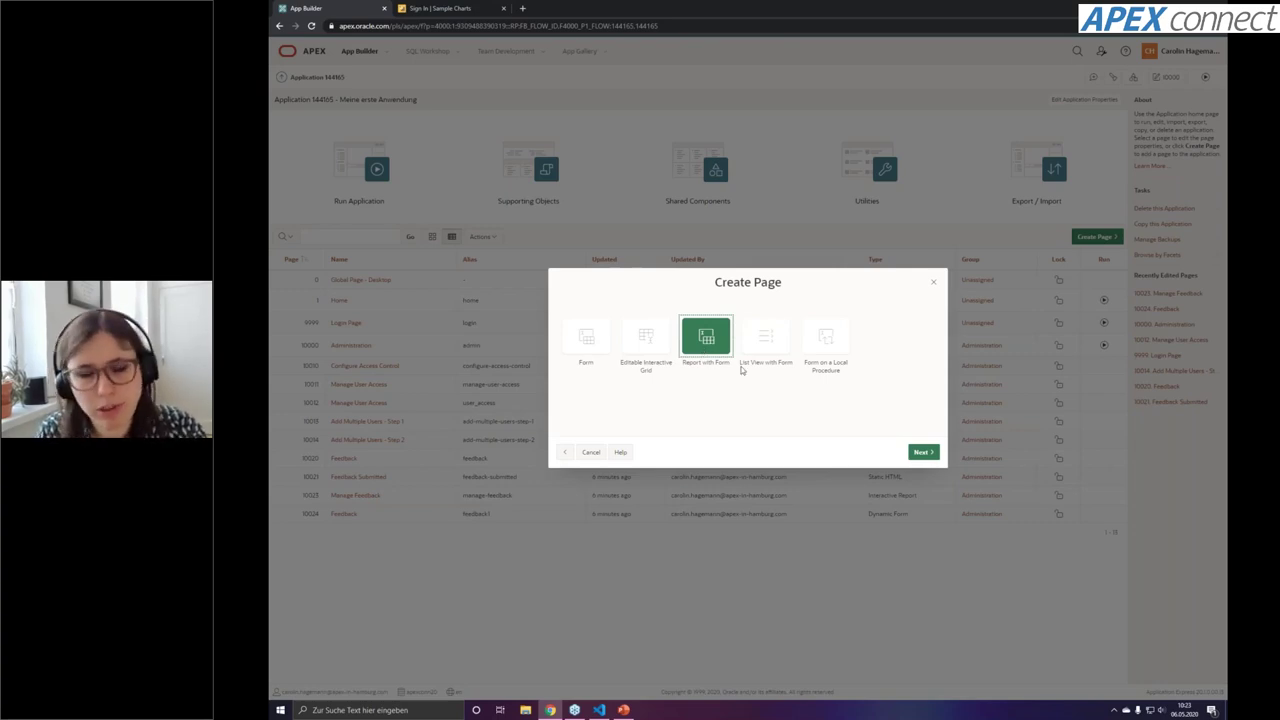
pyautogui.click(916, 455)
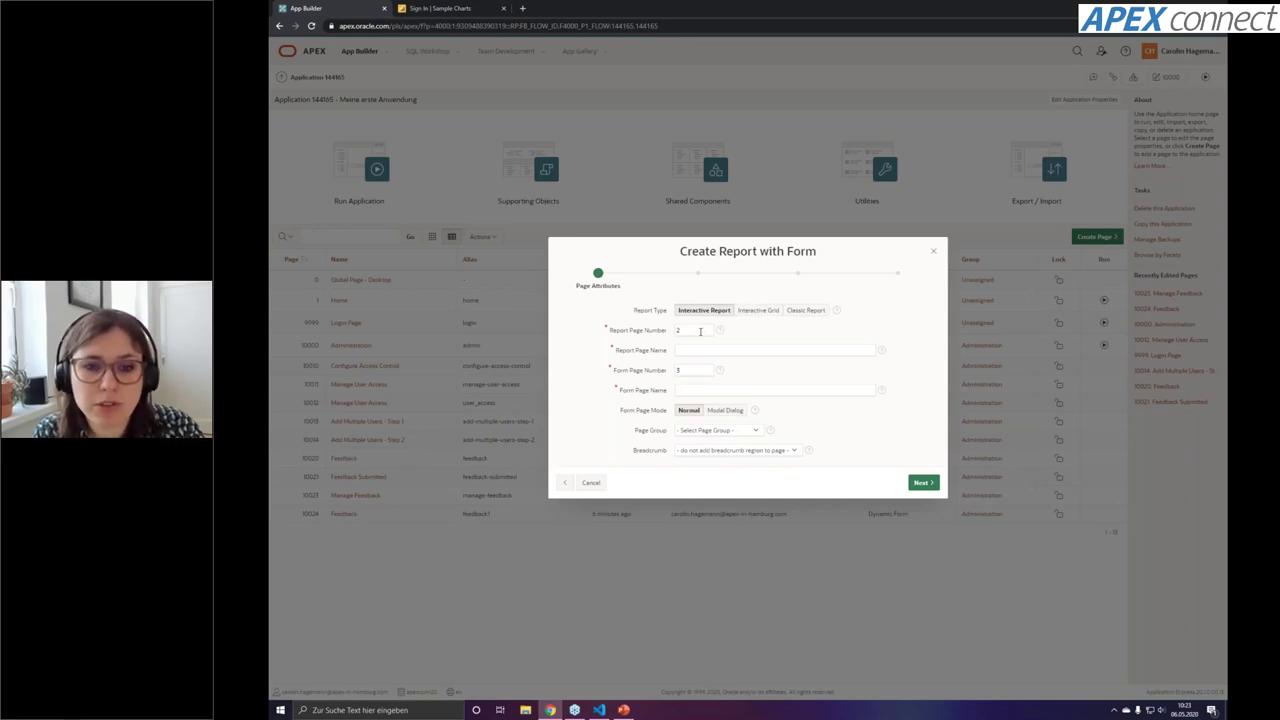
# Set the report page number to 5000 and name it Manage Categories
pyautogui.doubleClick(700, 331)
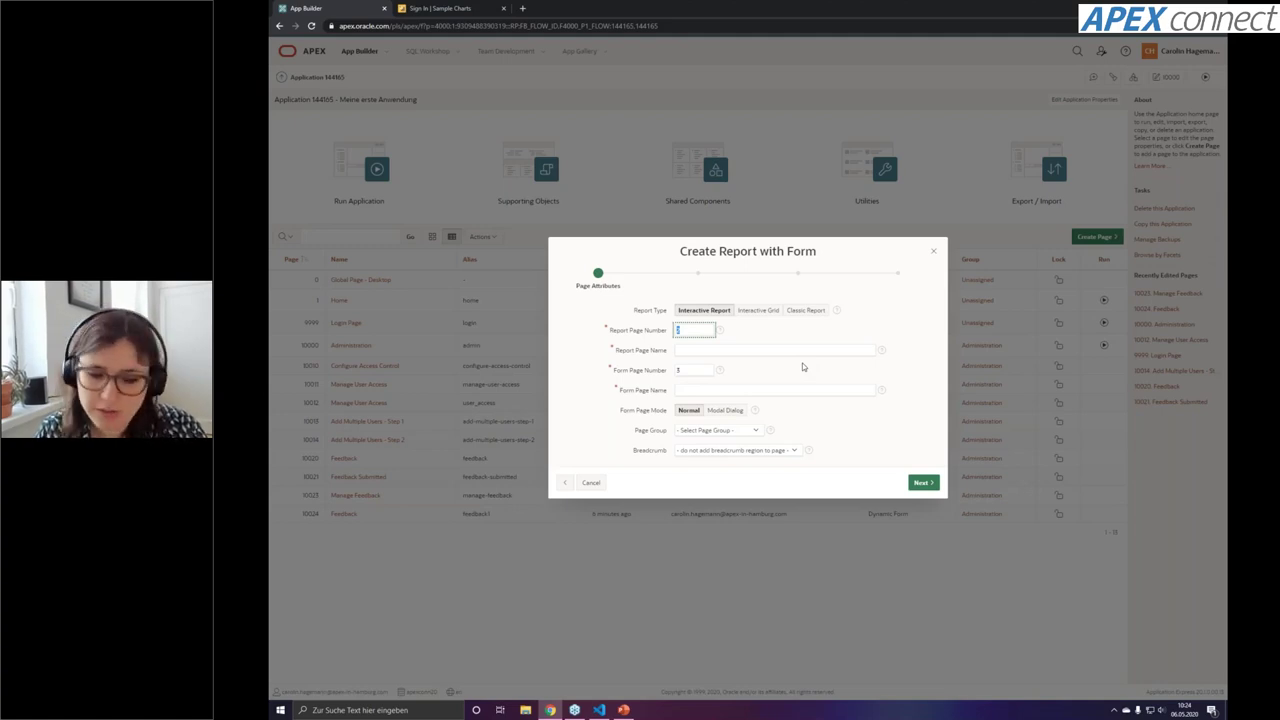
pyautogui.write('5000')
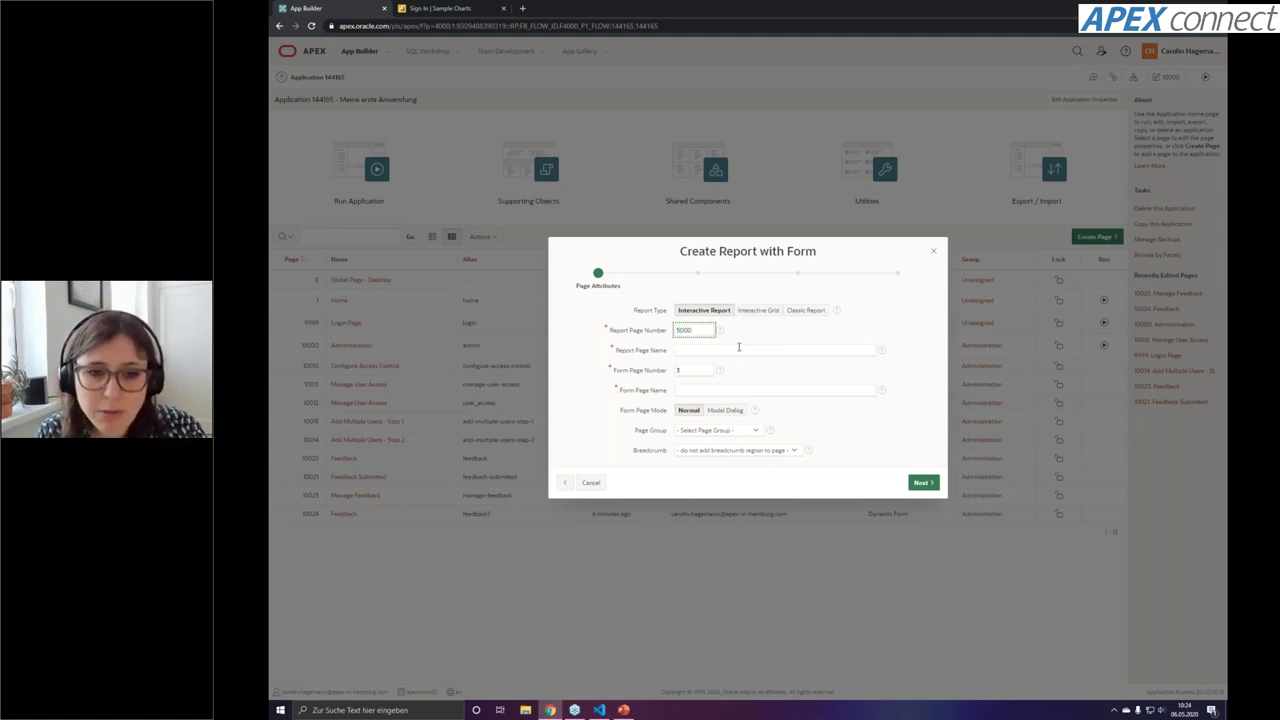
pyautogui.click(735, 349)
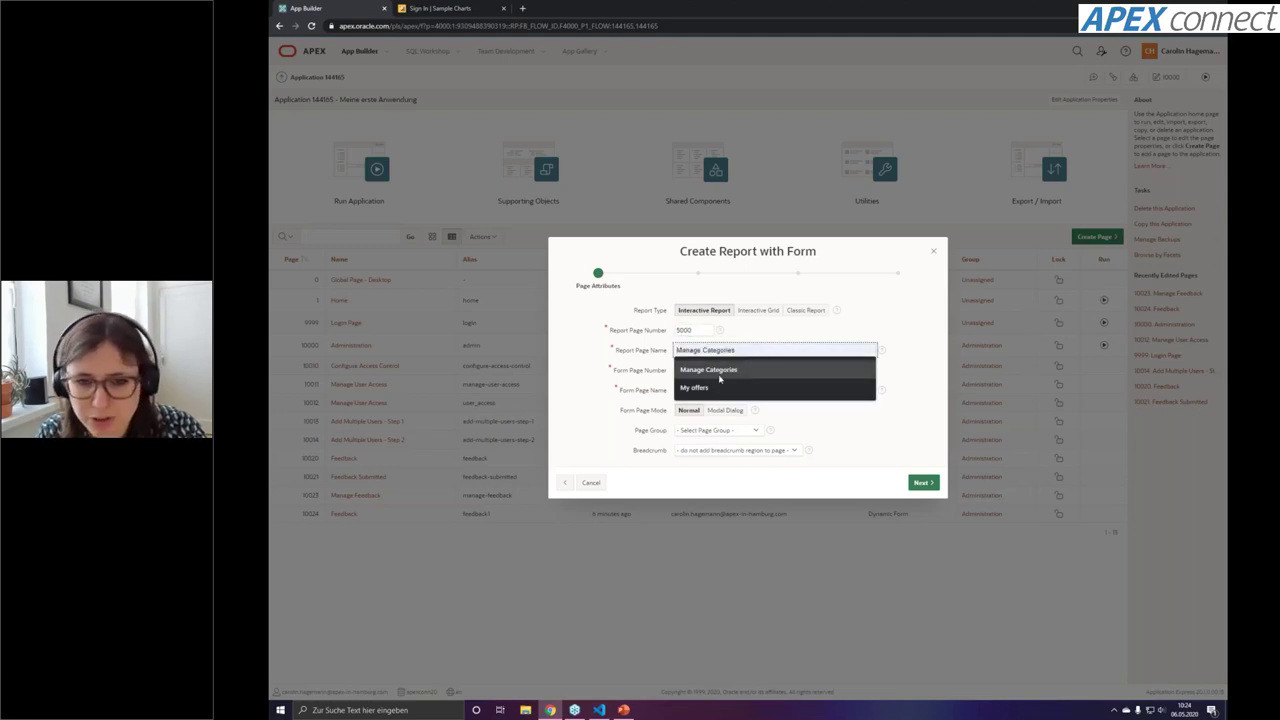
pyautogui.click(719, 376)
# Set form page number 5010, name it Category, and make it a Modal Dialog
pyautogui.press('Tab')
pyautogui.write('5001')
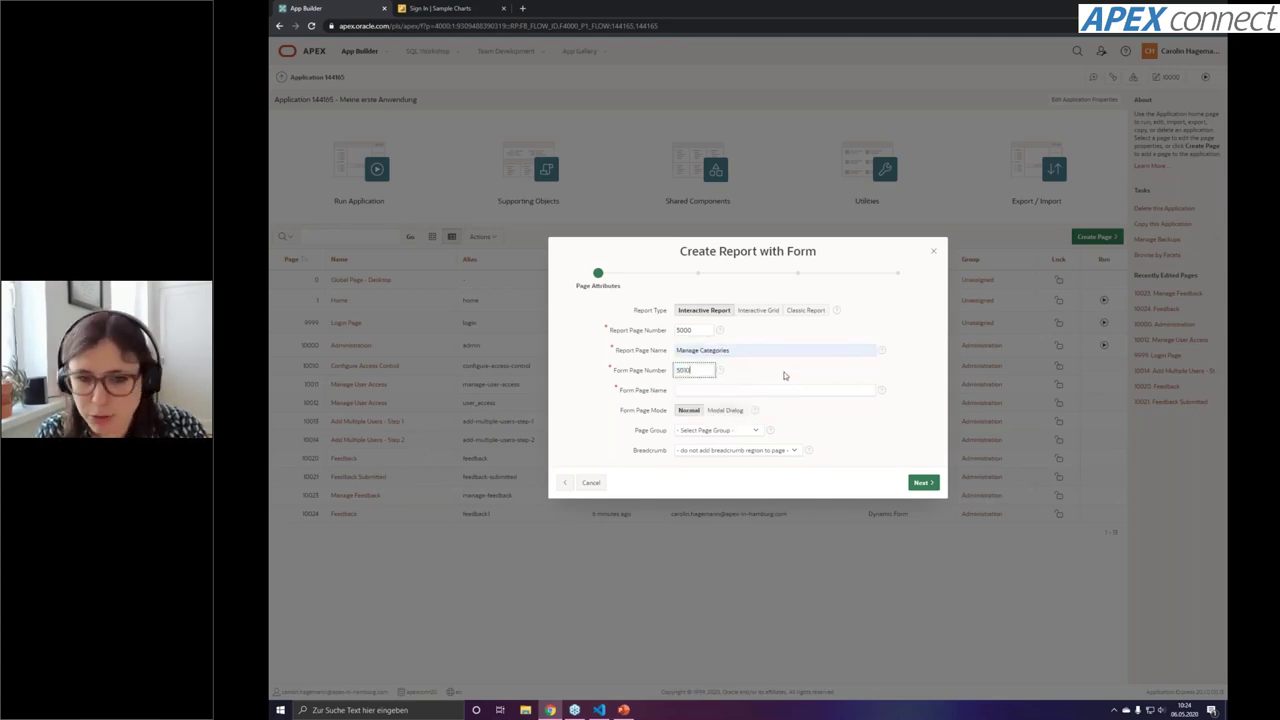
pyautogui.click(784, 375)
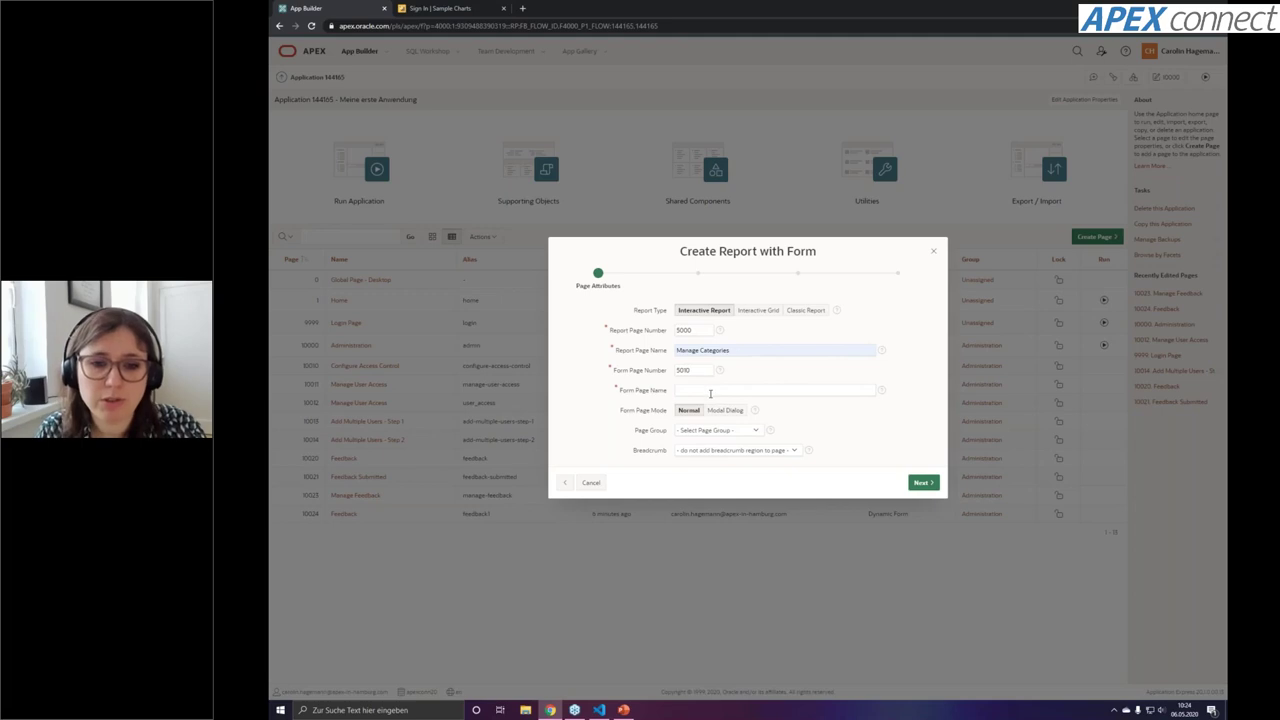
pyautogui.click(710, 393)
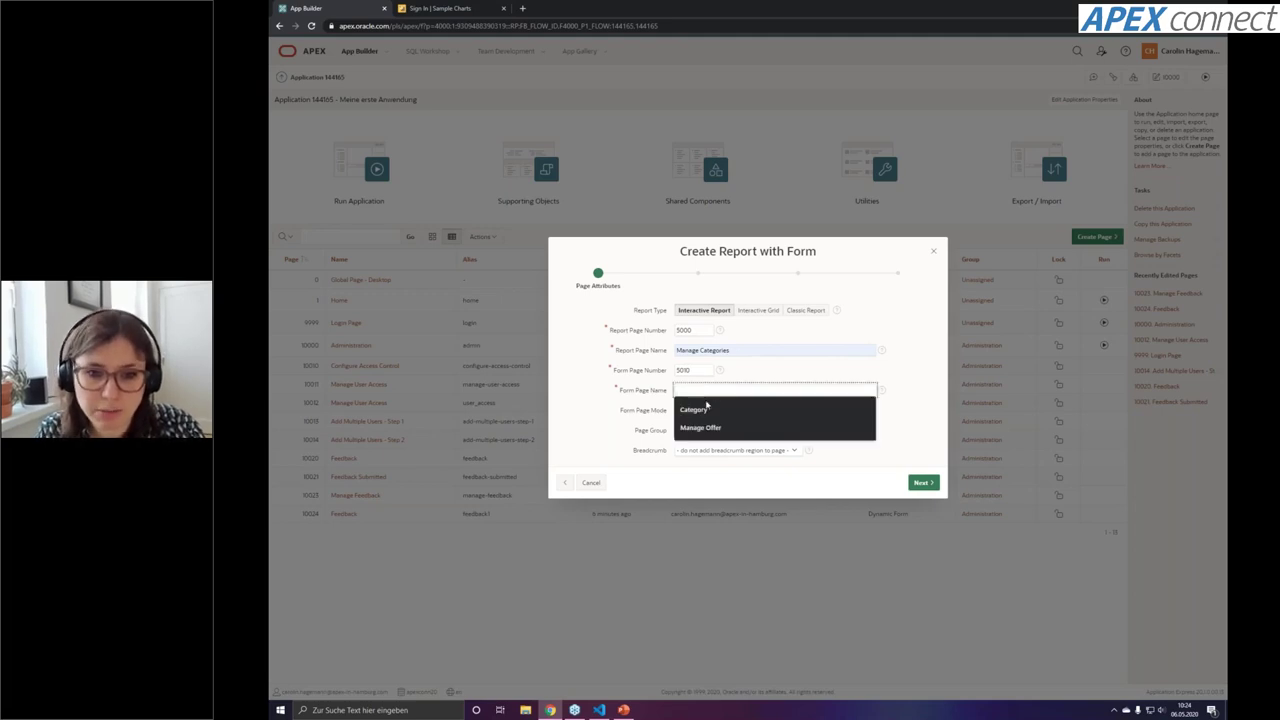
pyautogui.click(694, 409)
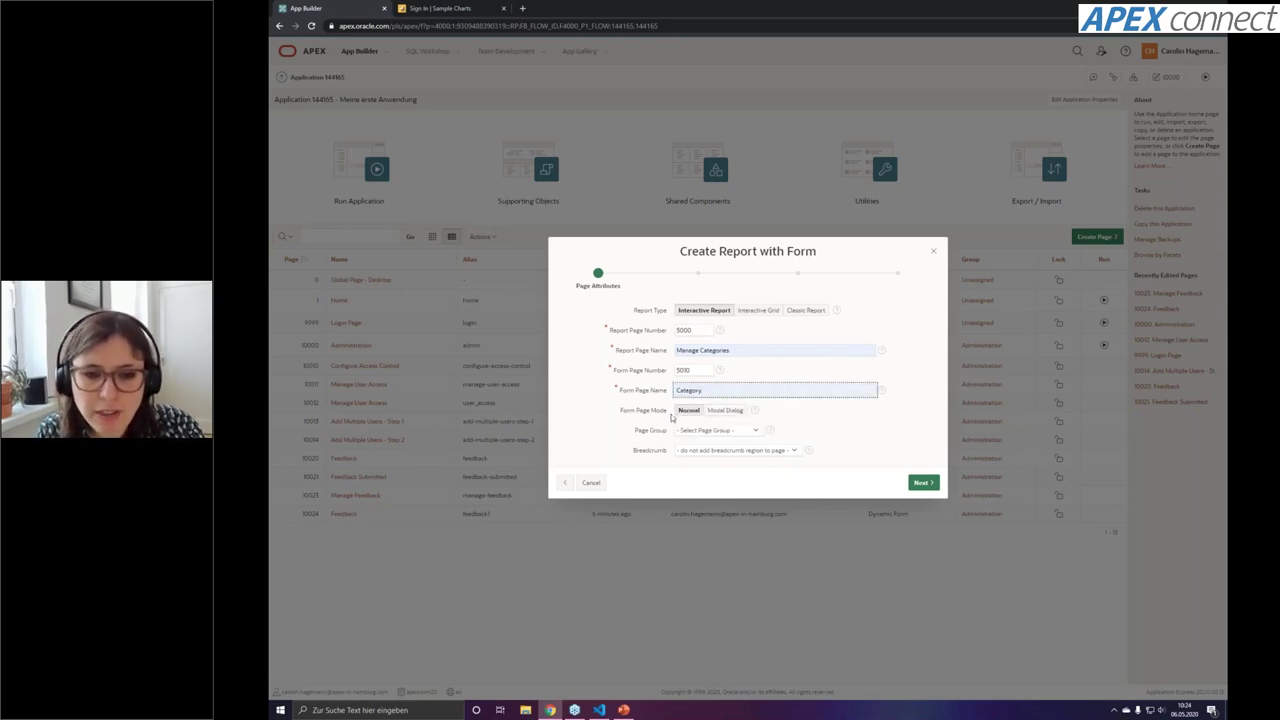
pyautogui.moveTo(621, 411); pyautogui.dragTo(669, 414)
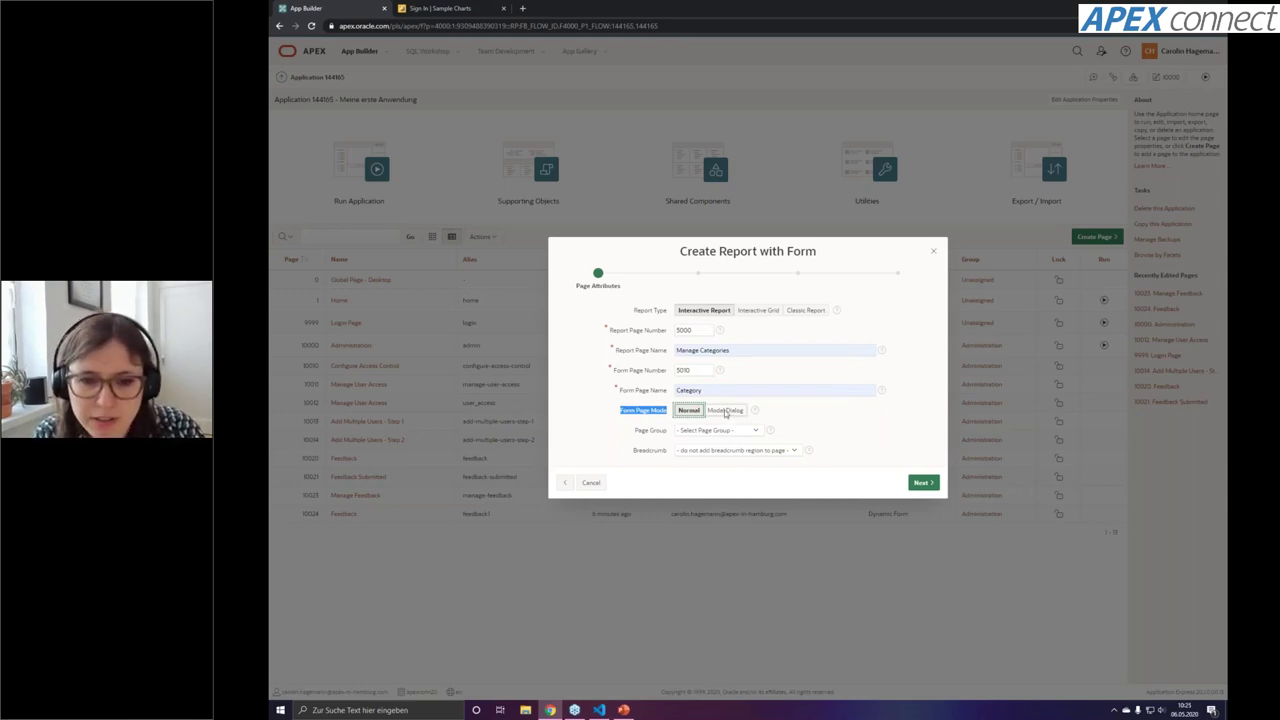
pyautogui.click(725, 410)
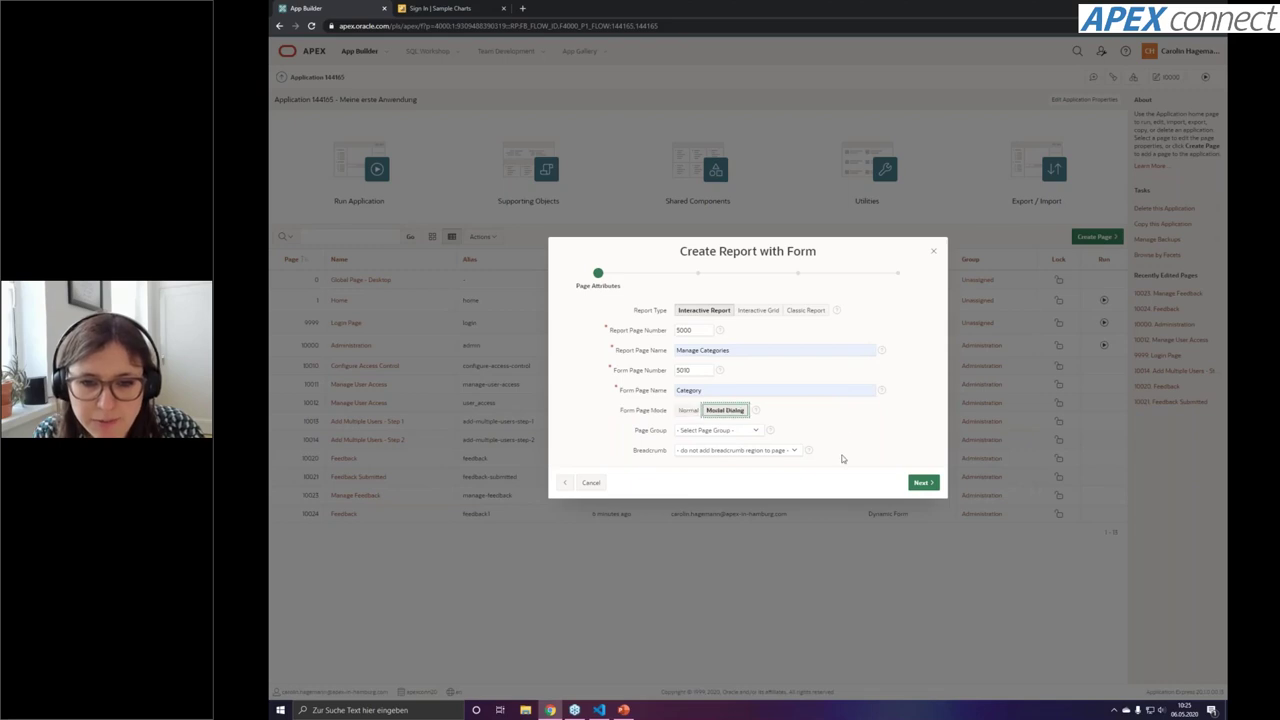
# Add a Manage Categories entry to the Breadcrumb and continue to the Navigation Menu step
pyautogui.click(781, 453)
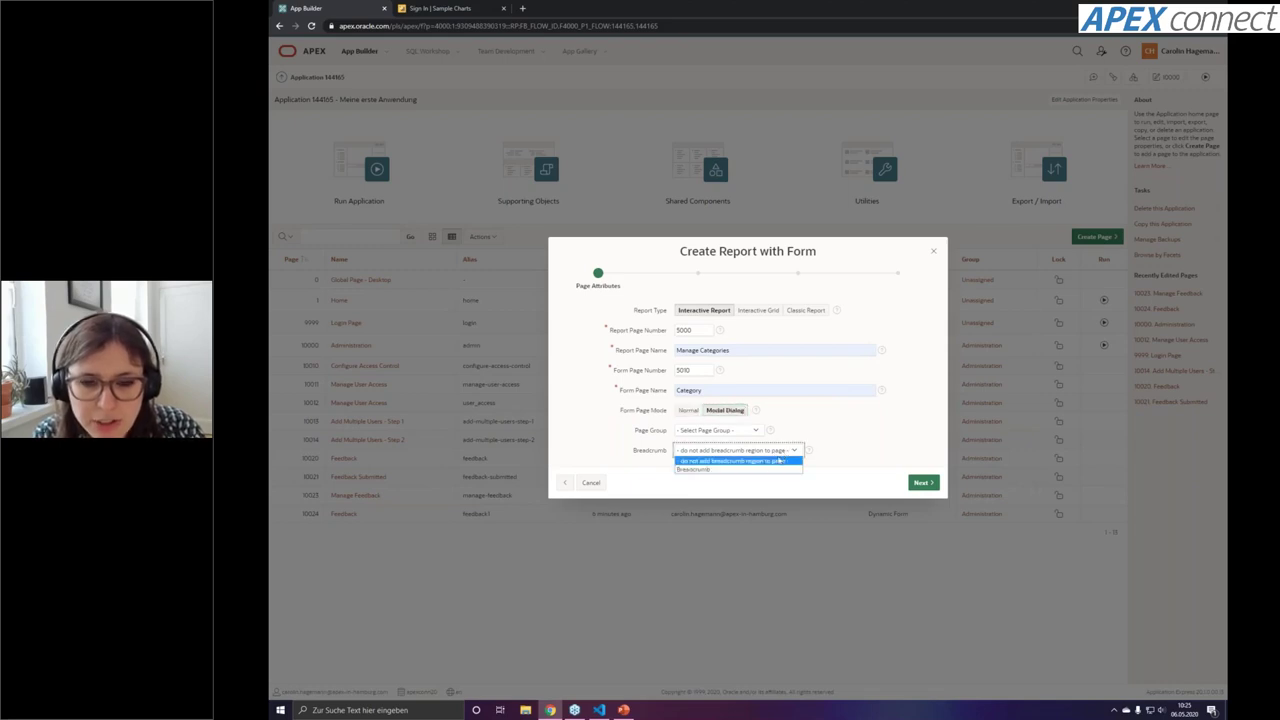
pyautogui.click(746, 470)
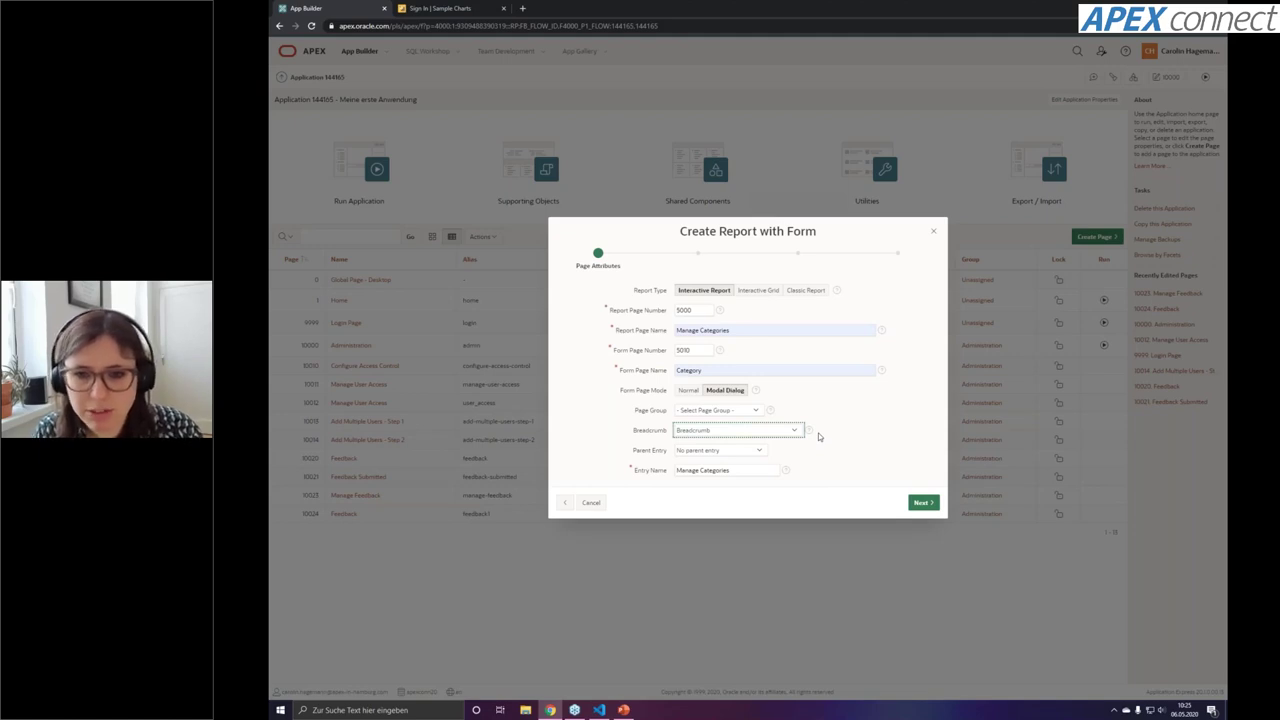
pyautogui.click(924, 503)
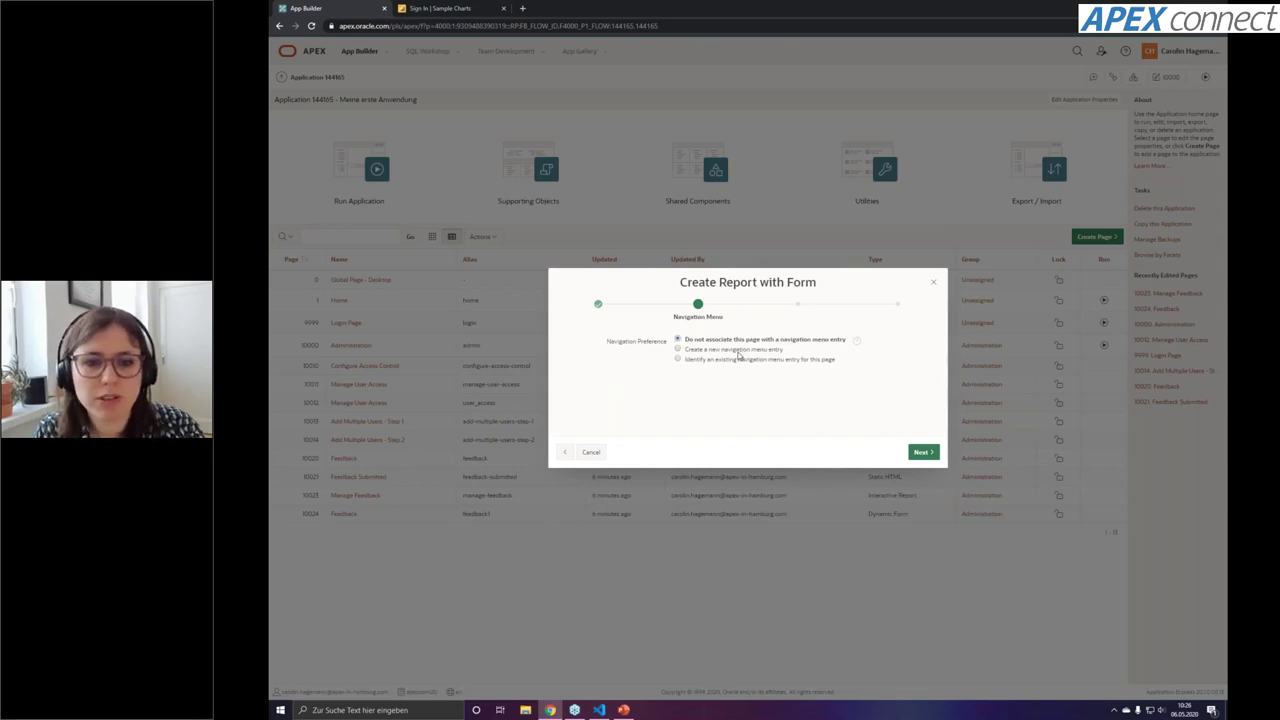
# Create a new Manage Categories navigation menu entry and continue to Data Source
pyautogui.click(738, 350)
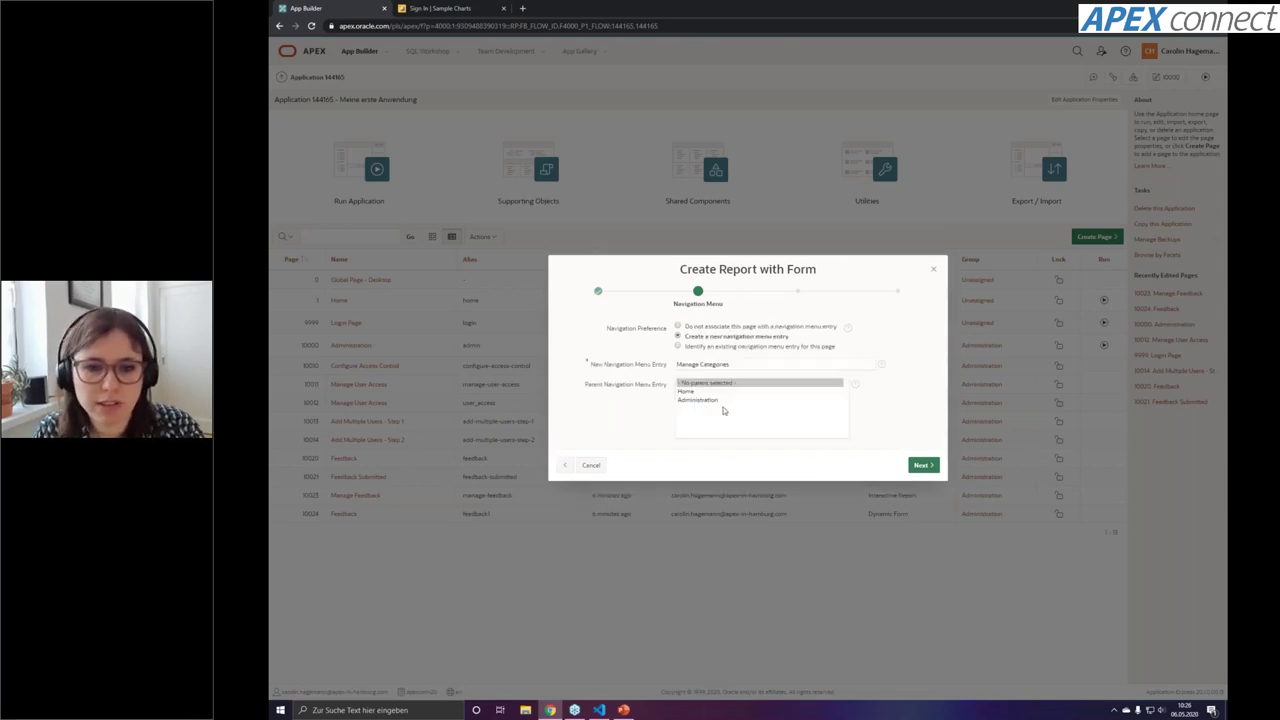
pyautogui.click(923, 465)
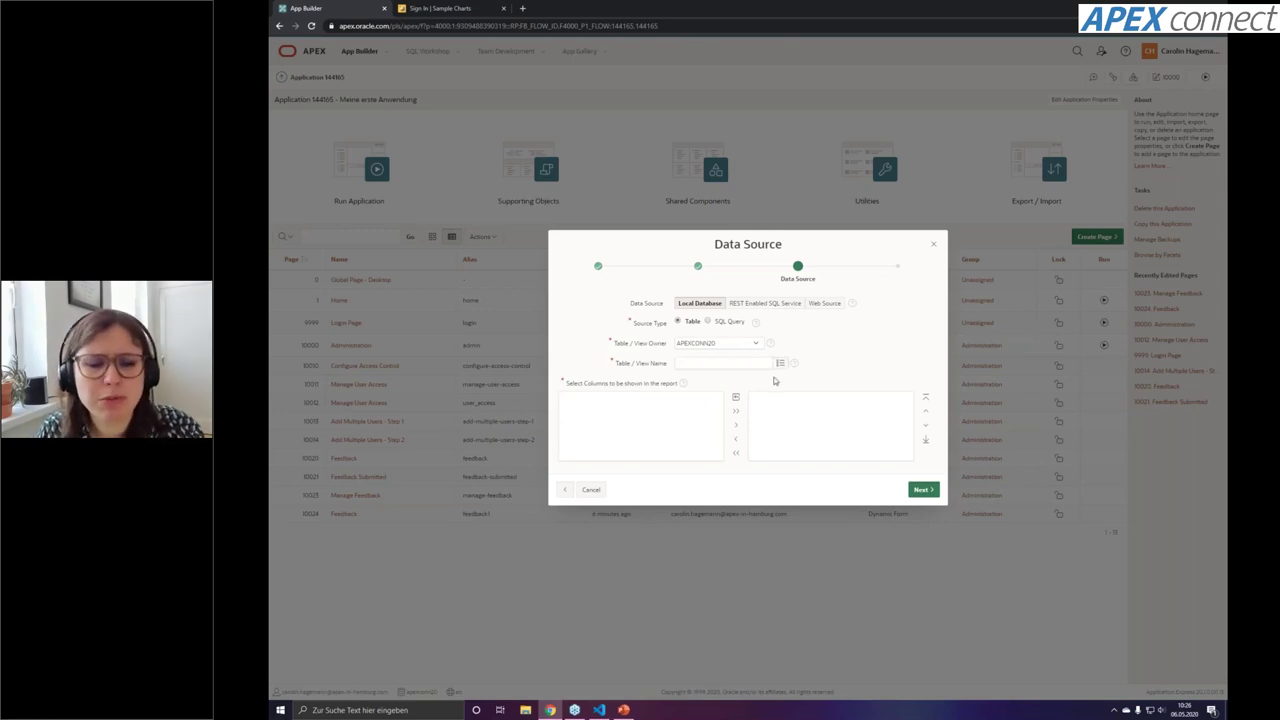
# Use table CON_CATEGORY with primary key ID and create the report and form pages
pyautogui.click(780, 363)
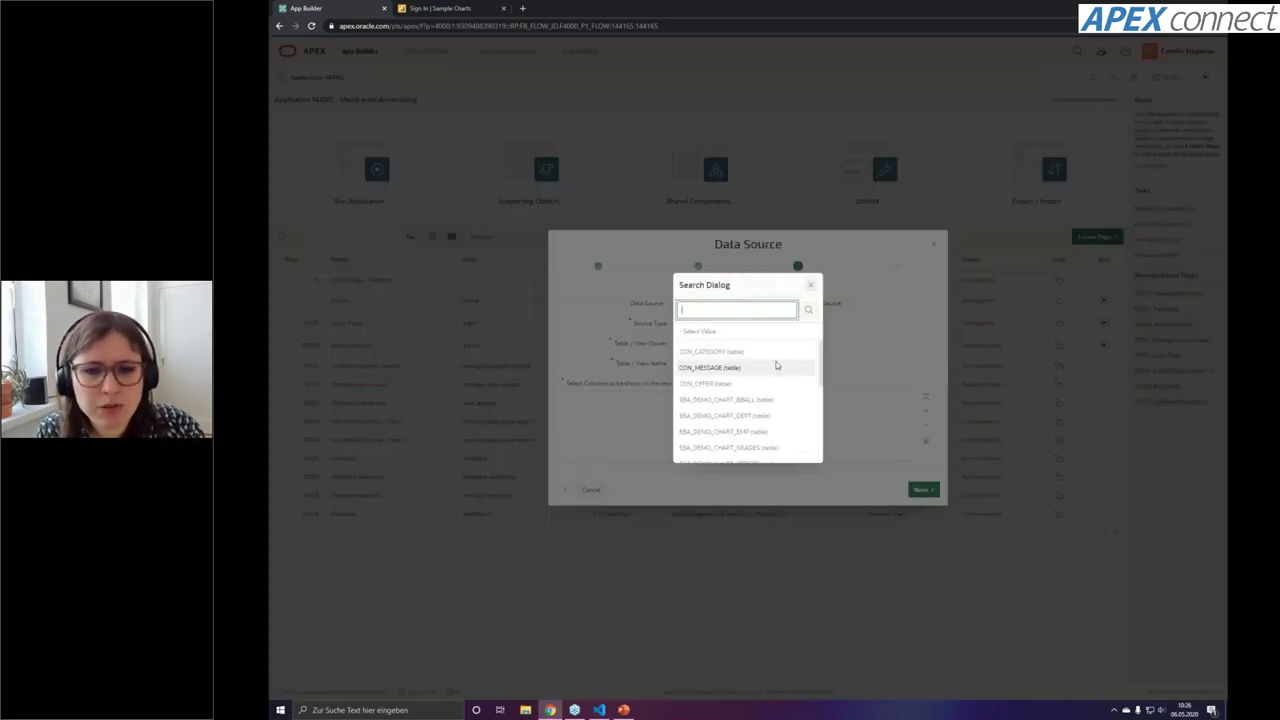
pyautogui.click(713, 352)
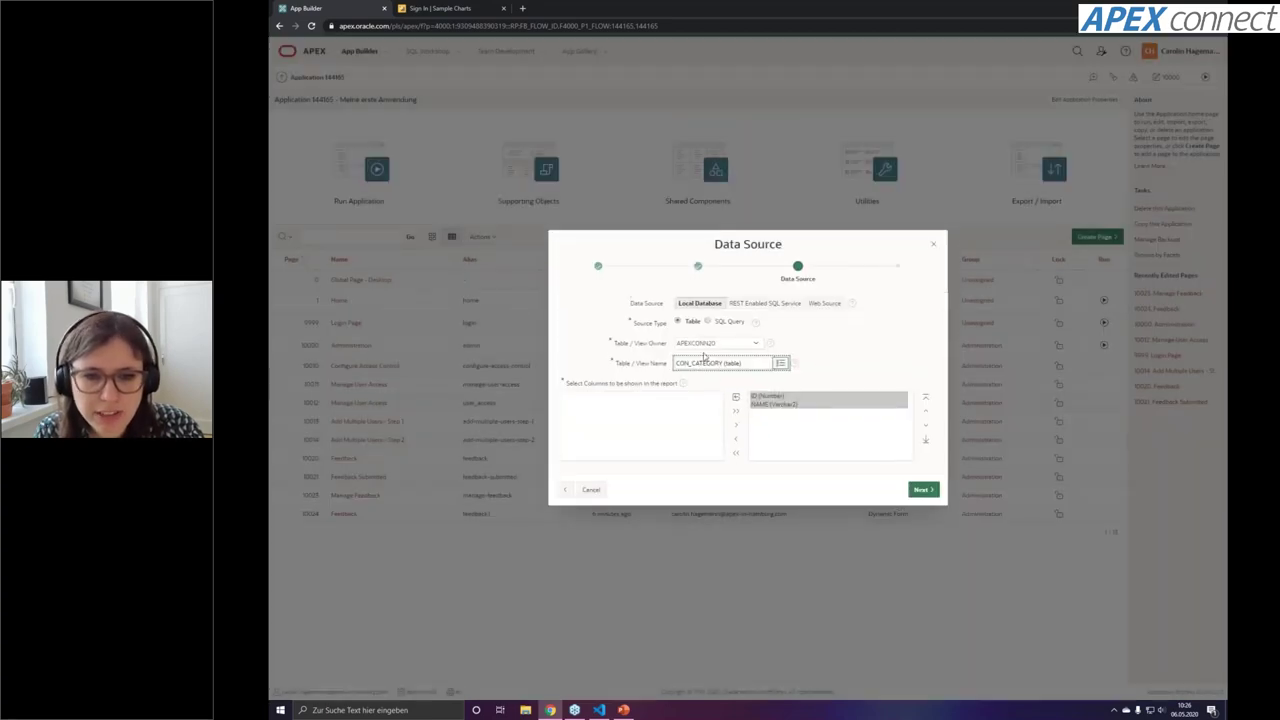
pyautogui.click(921, 489)
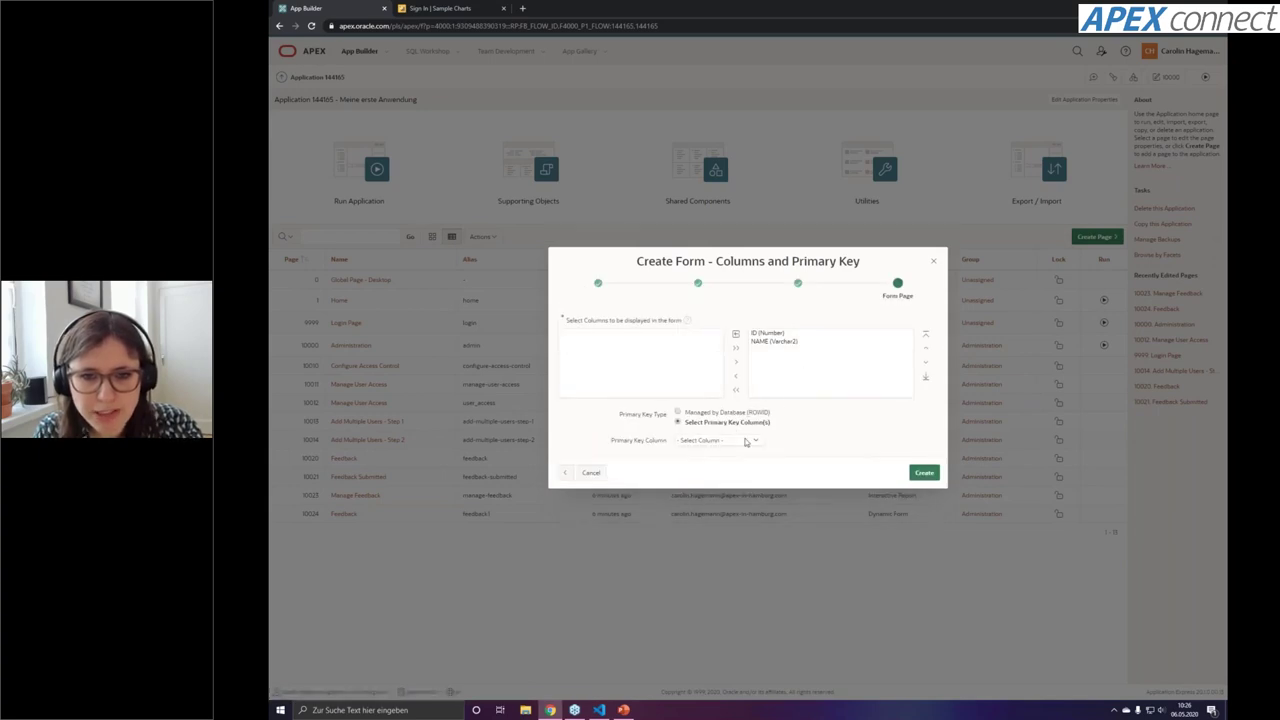
pyautogui.click(744, 442)
pyautogui.click(740, 451)
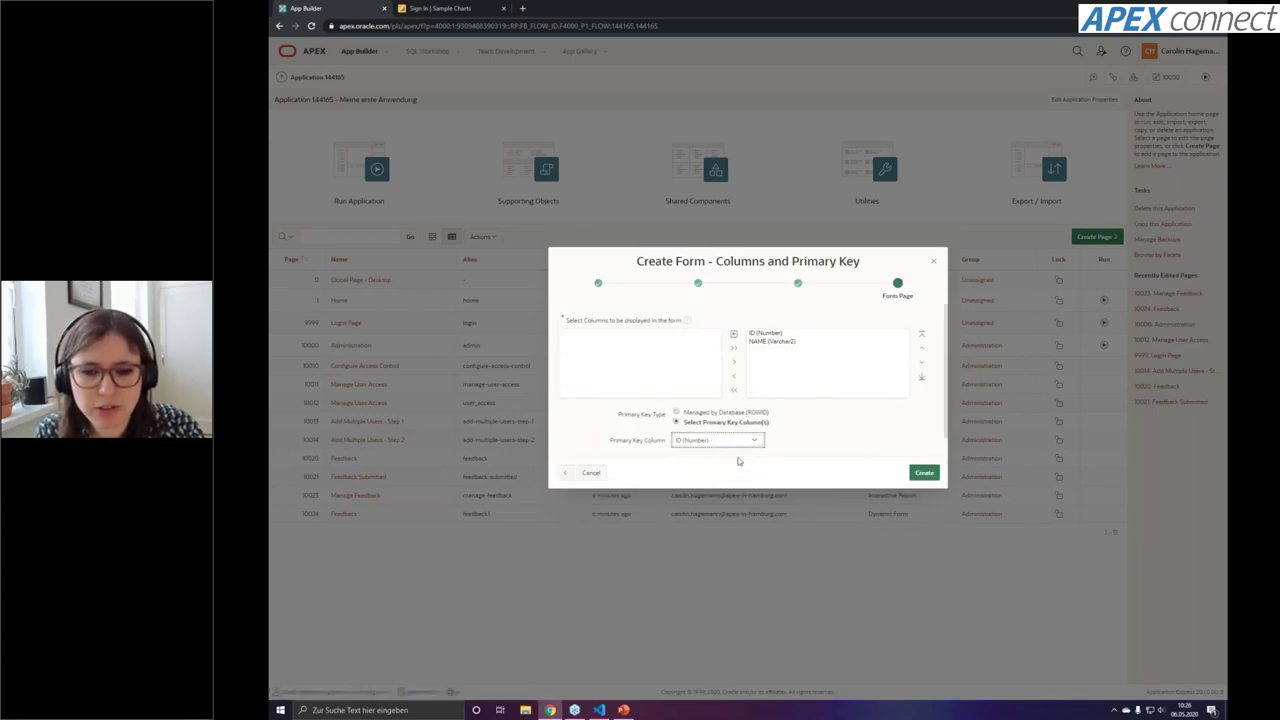
pyautogui.click(924, 485)
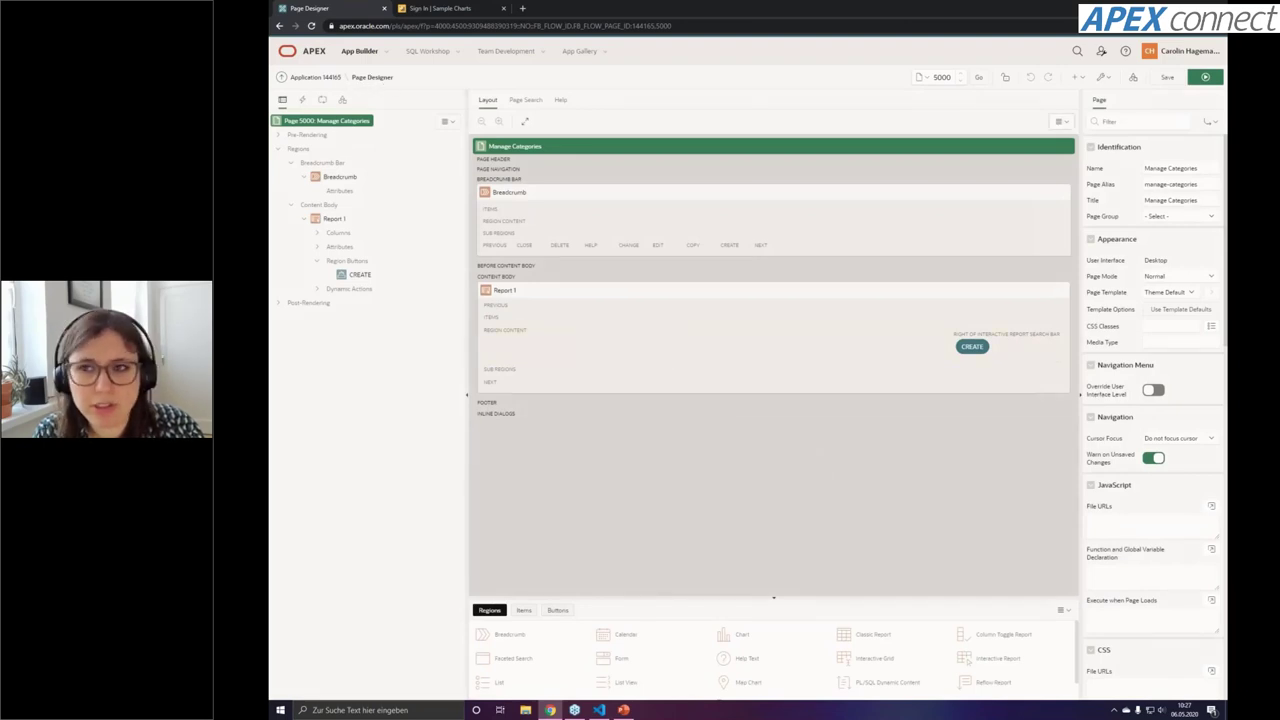
# Run the Manage Categories page and sign in with the user's e-mail and password
pyautogui.click(1205, 77)
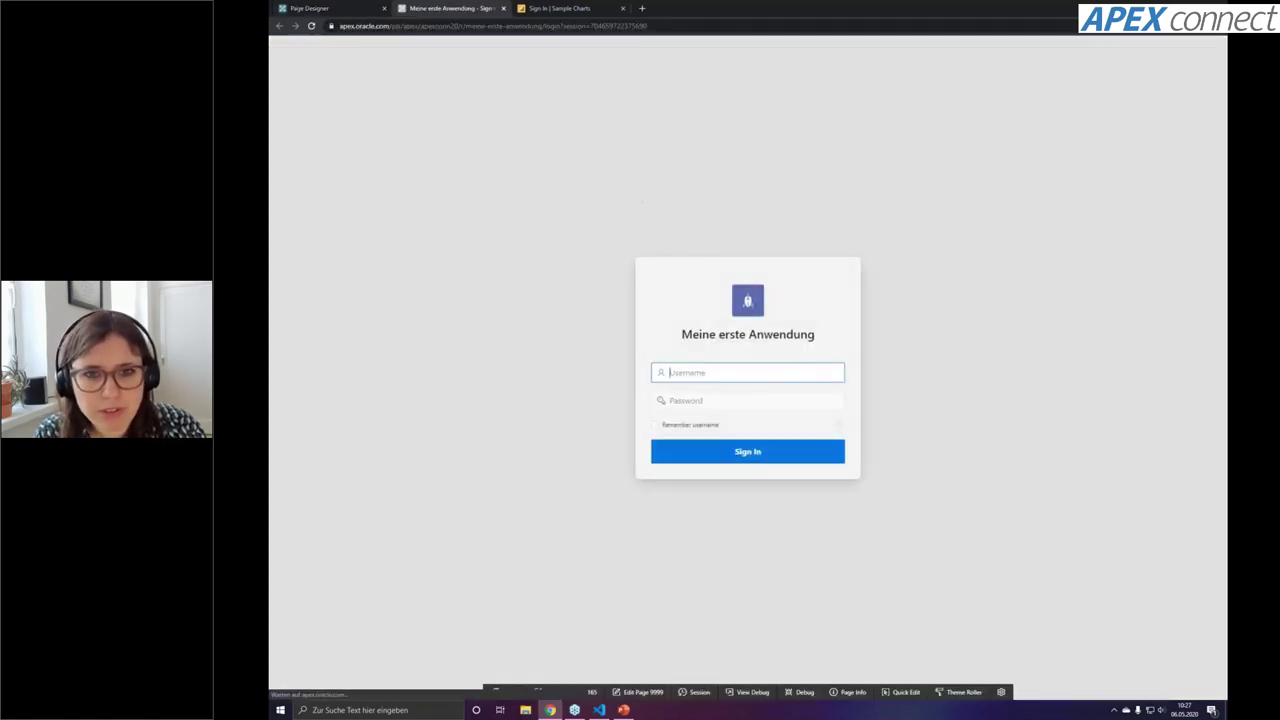
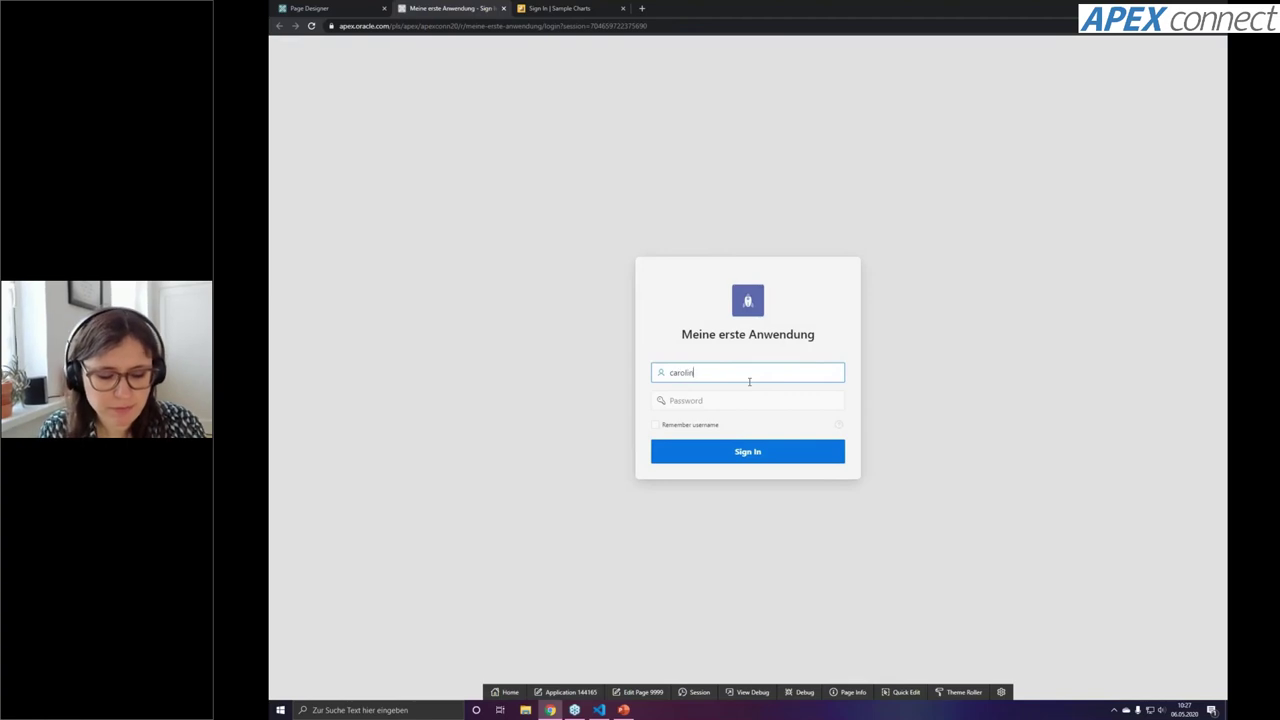
pyautogui.press('Tab')
pyautogui.write('xxxxxxxxxxxx')
pyautogui.press('Return')
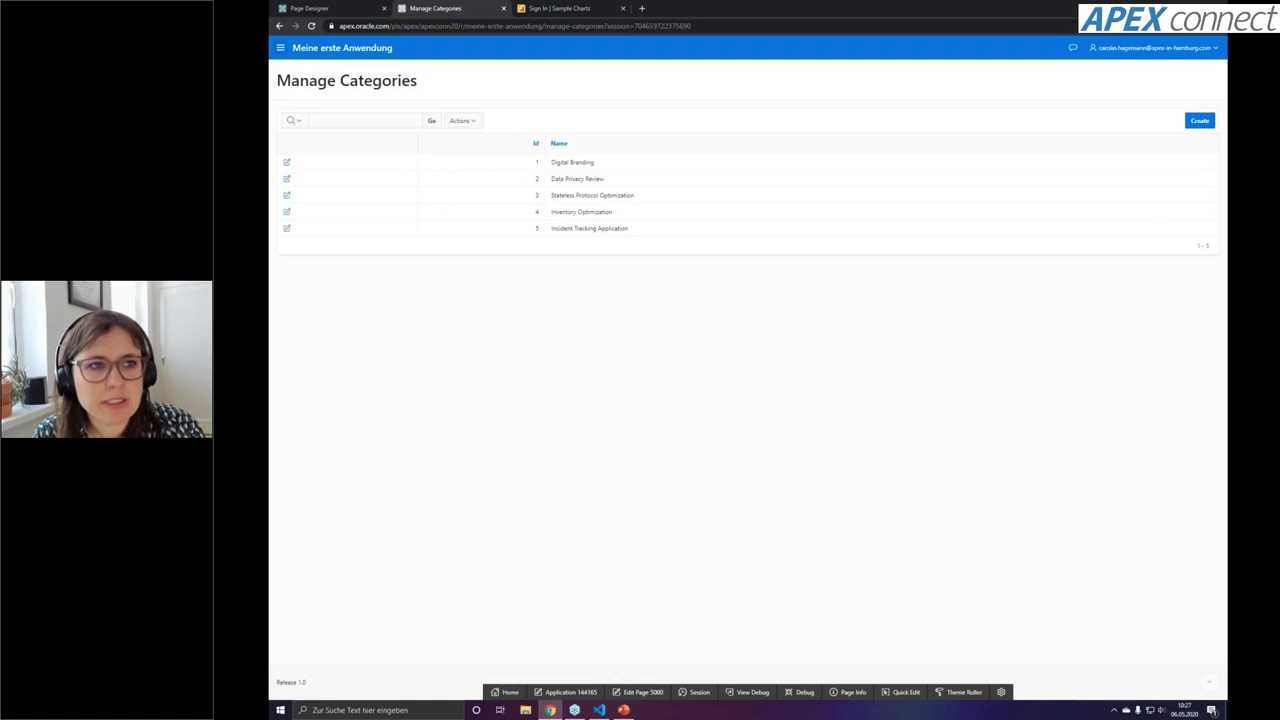
pyautogui.click(280, 48)
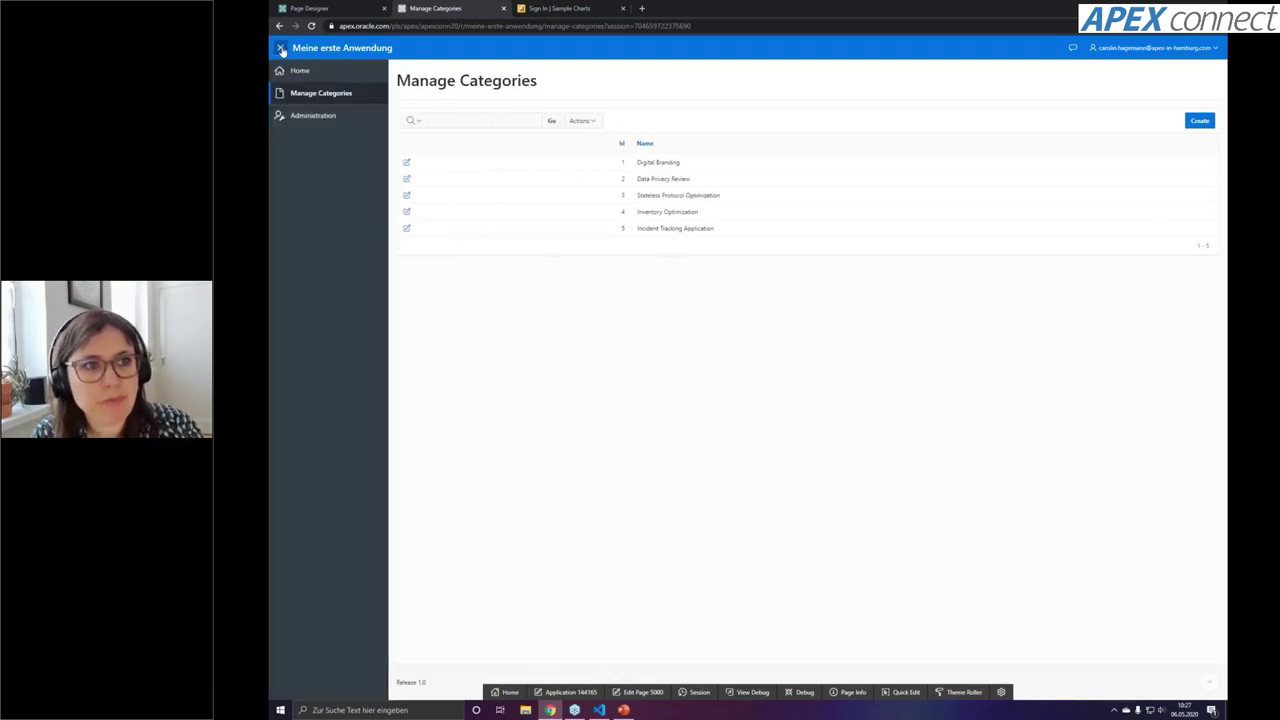
# Open Manage Categories, preview Digital Branding's edit dialog, then open page 5010 in Page Designer
pyautogui.click(343, 106)
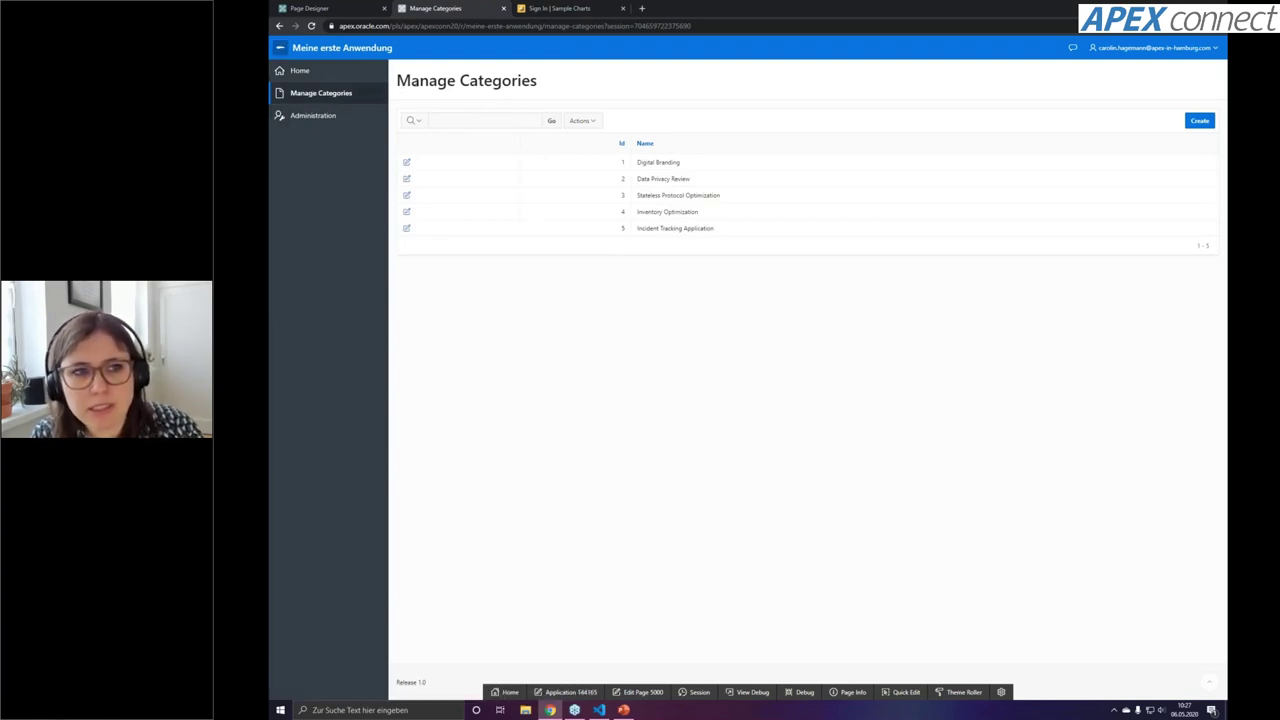
pyautogui.moveTo(396, 80); pyautogui.dragTo(555, 89)
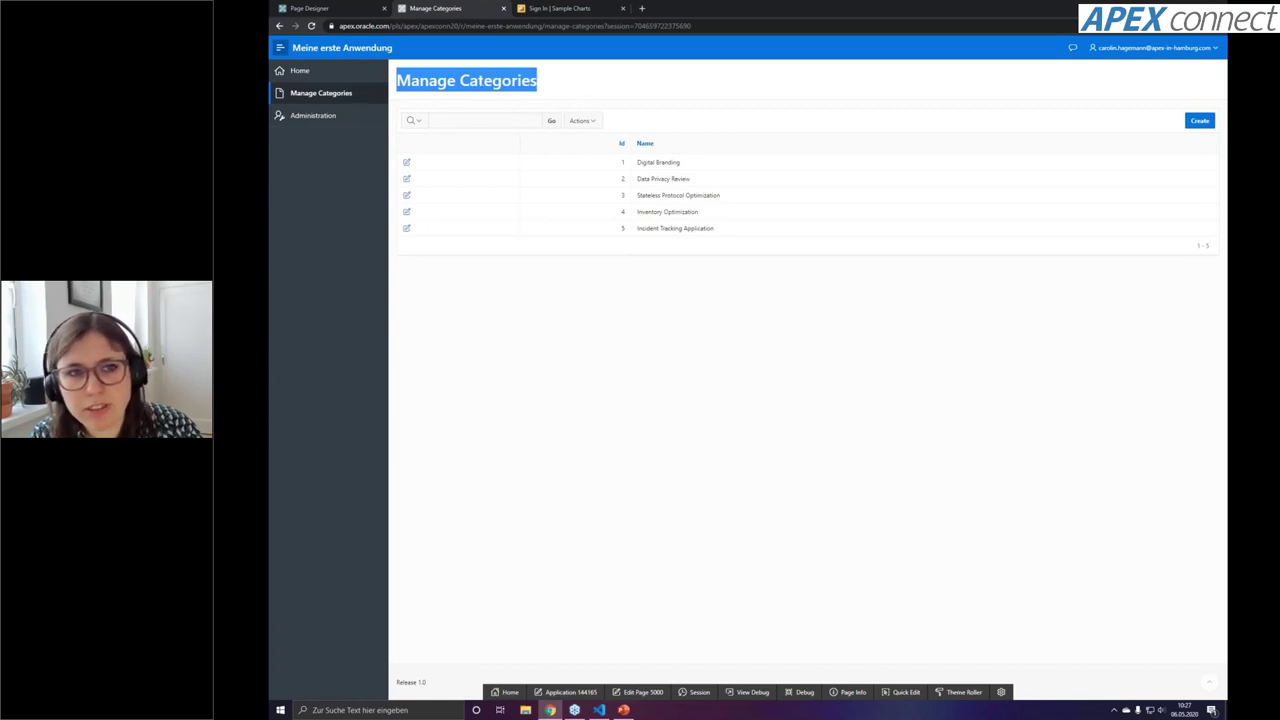
pyautogui.click(465, 104)
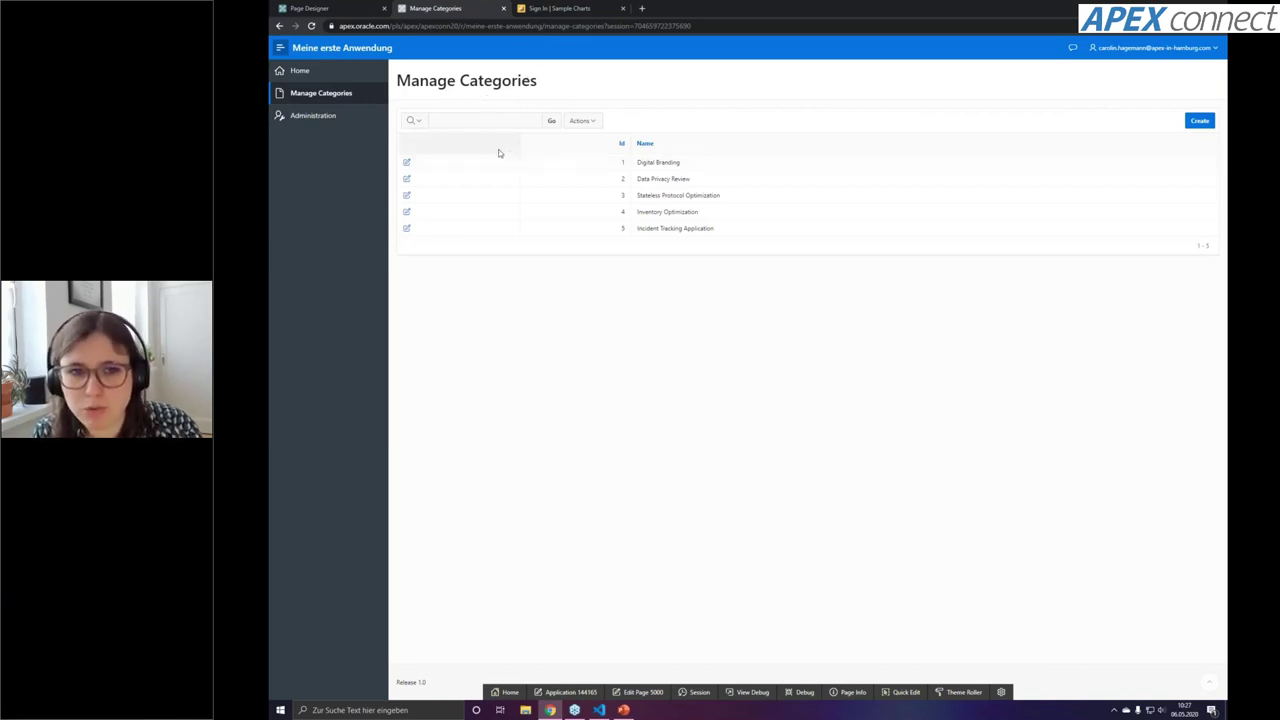
pyautogui.click(406, 163)
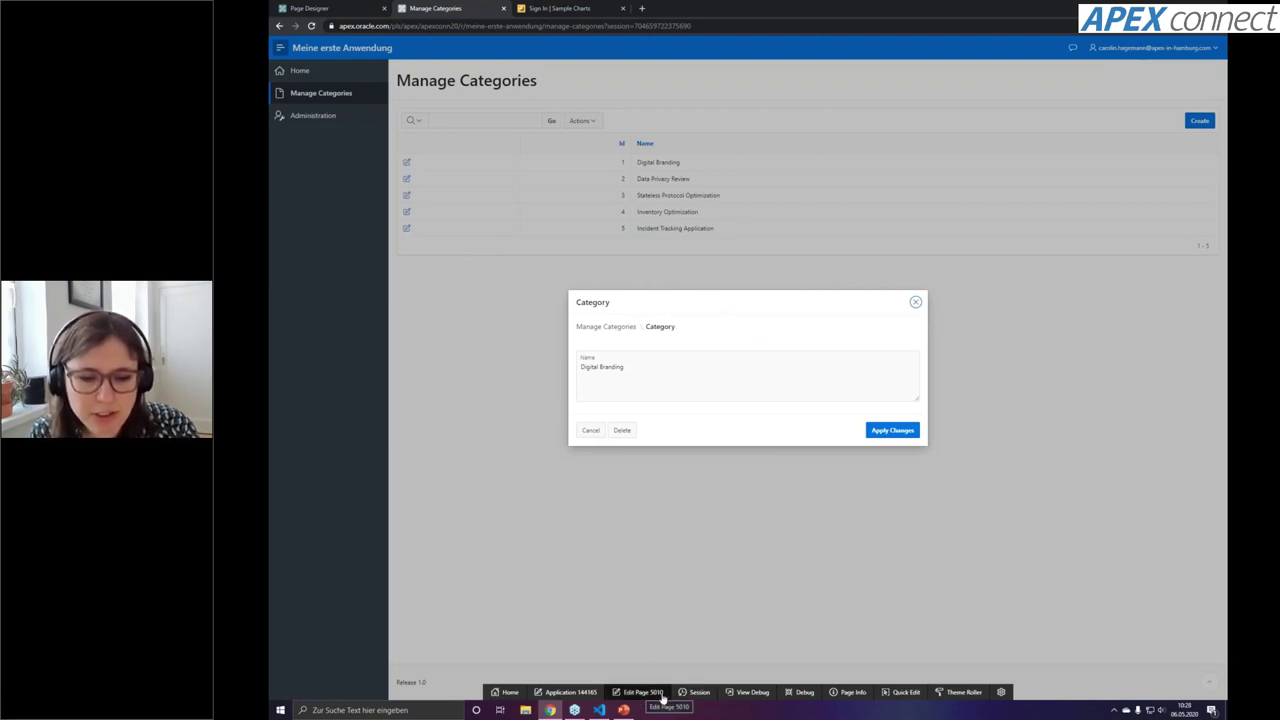
pyautogui.click(645, 693)
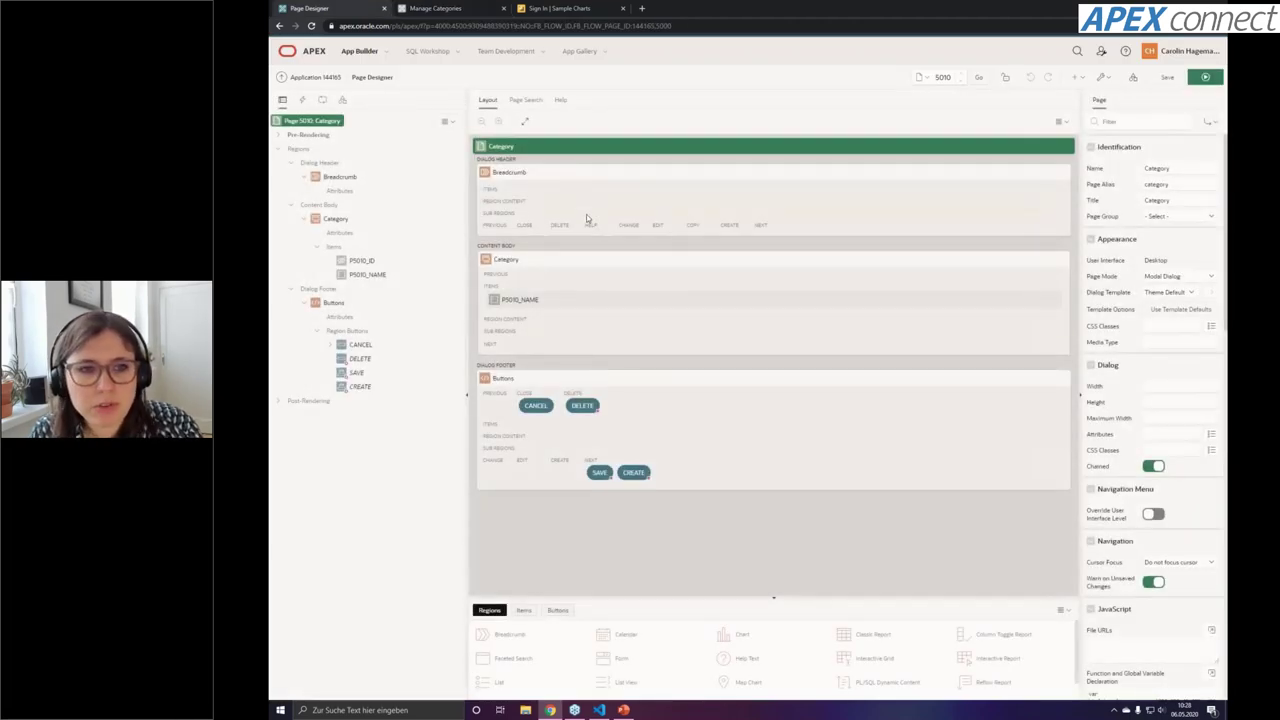
# Delete the Breadcrumb region from the Category dialog page and save
pyautogui.click(595, 171)
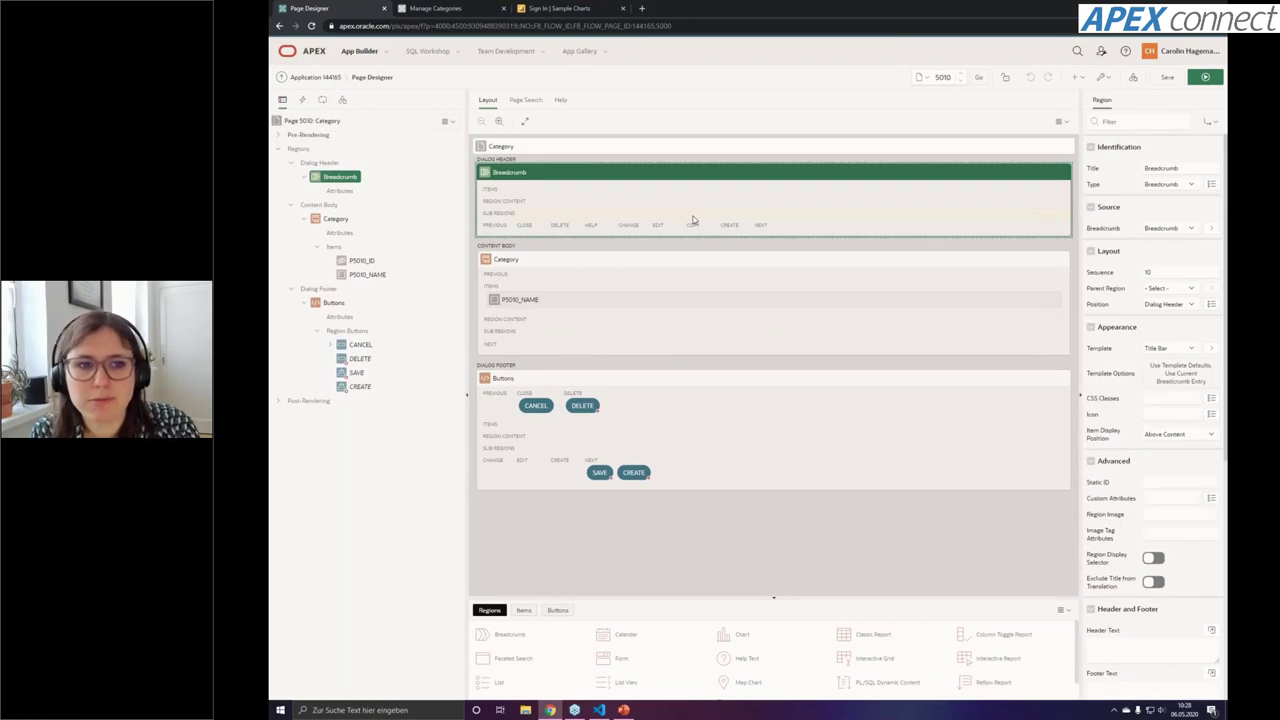
pyautogui.press('Delete')
pyautogui.click(1165, 79)
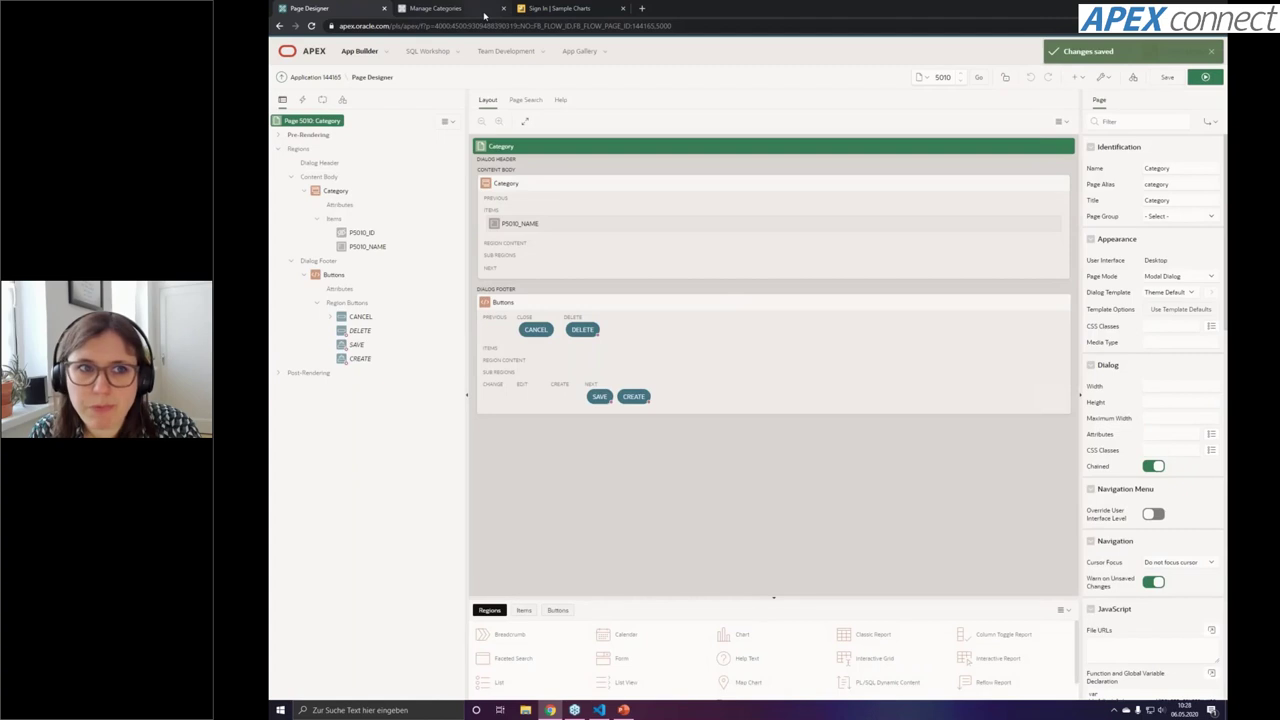
# In the running app, reopen and close the Digital Branding dialog to check the change
pyautogui.click(484, 12)
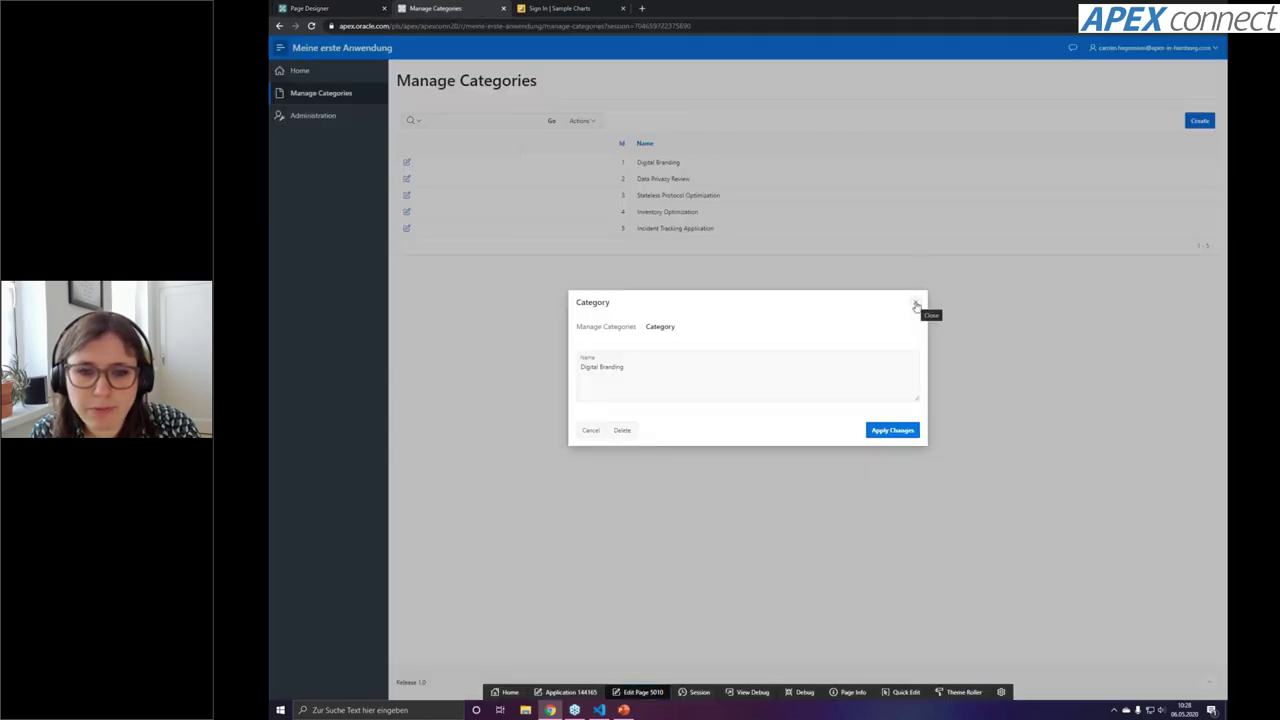
pyautogui.click(916, 306)
pyautogui.click(406, 162)
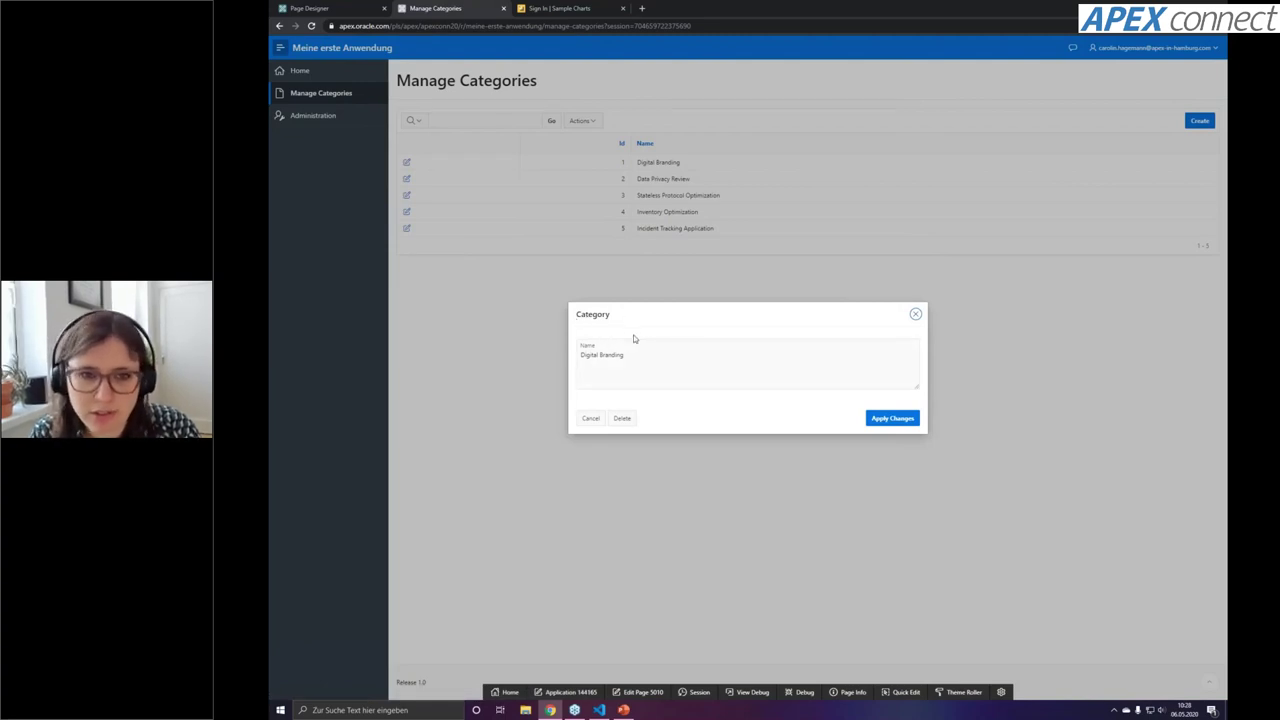
pyautogui.click(916, 316)
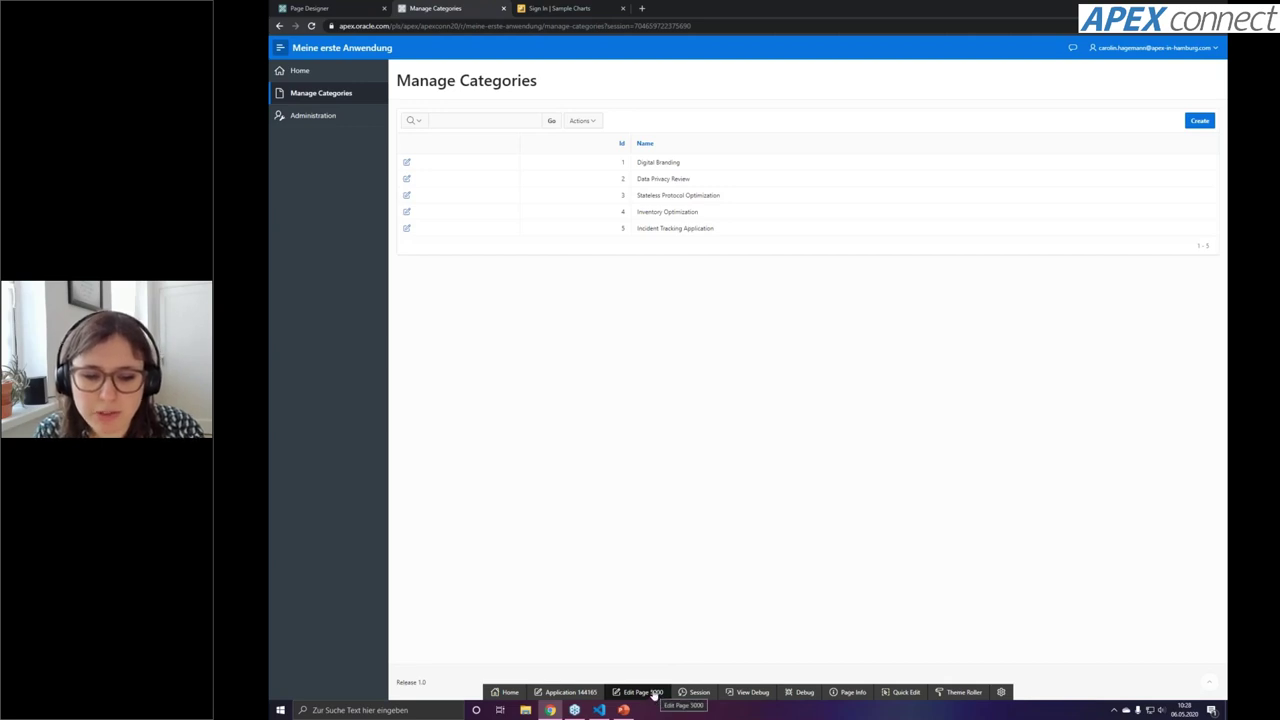
# On page 5000, make Report 1's ID column a Hidden Column, then save and run
pyautogui.click(650, 692)
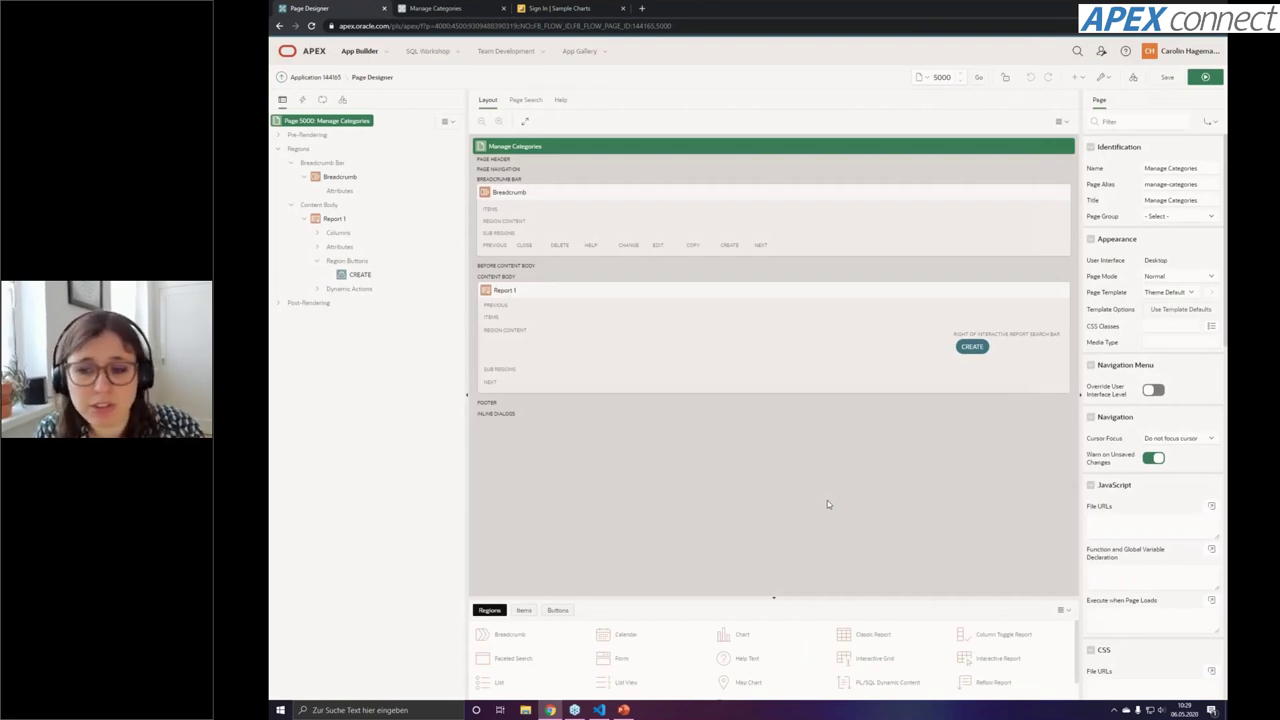
pyautogui.click(630, 292)
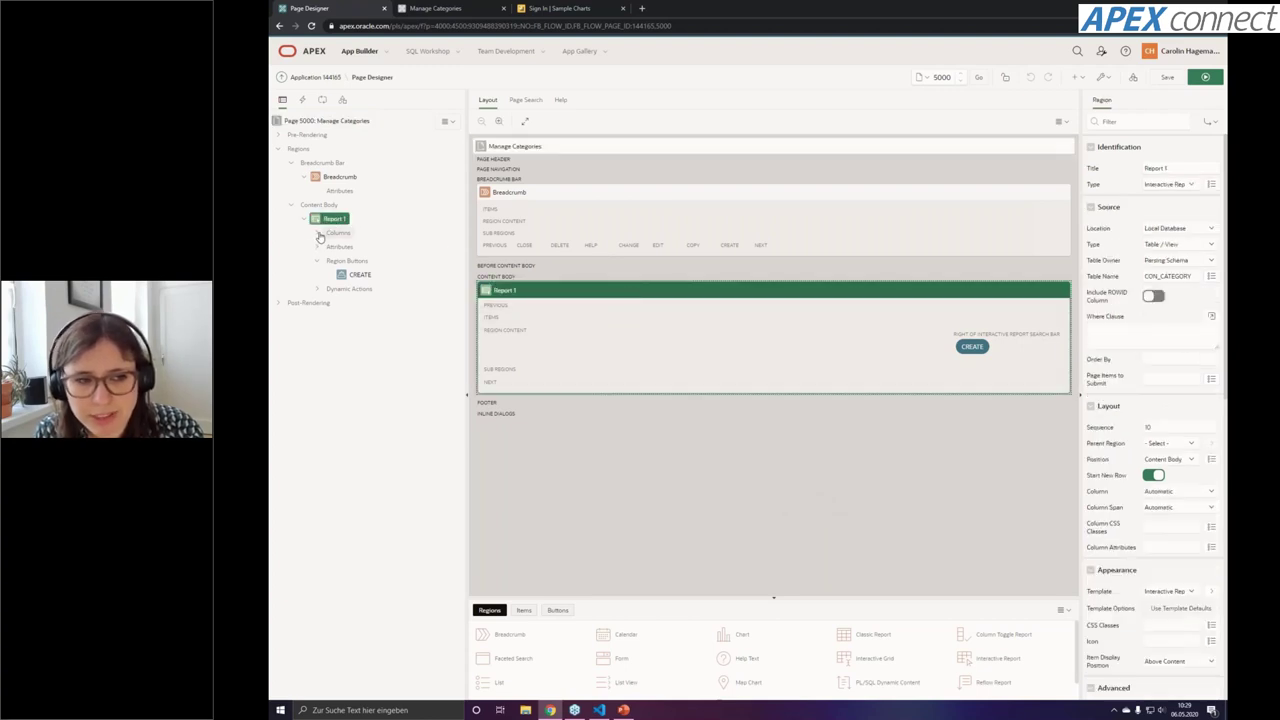
pyautogui.click(317, 234)
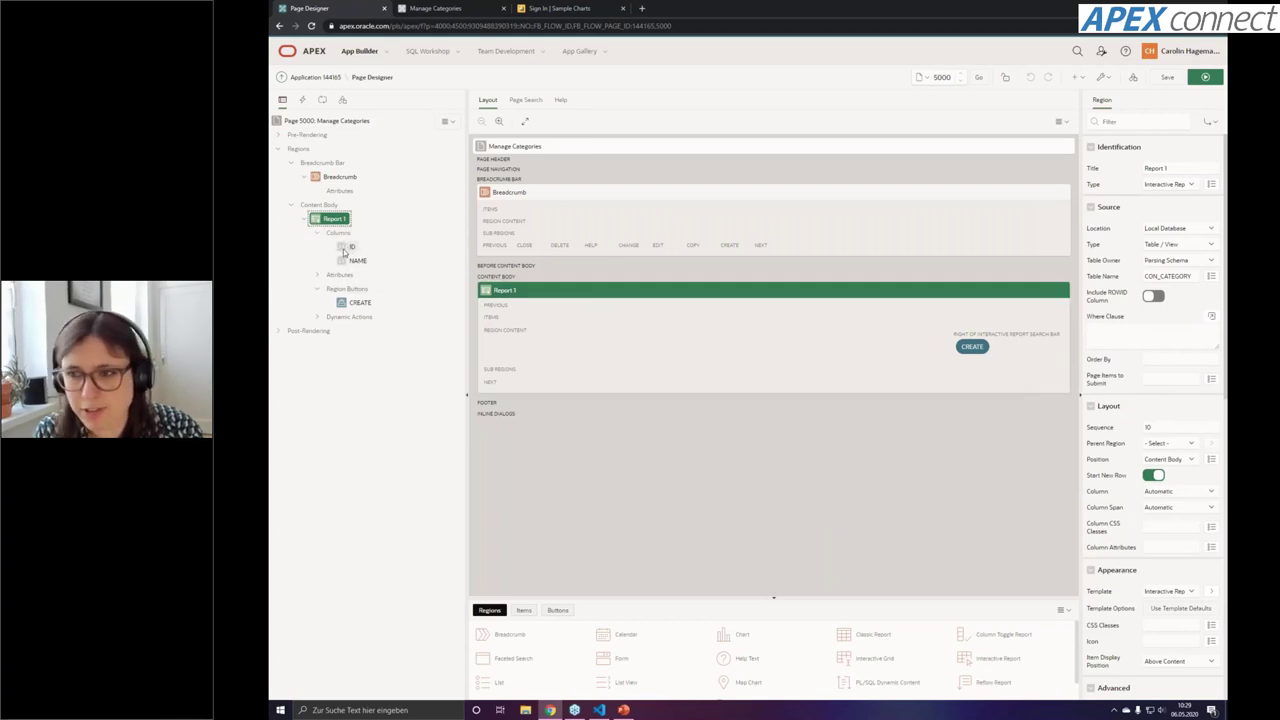
pyautogui.click(347, 247)
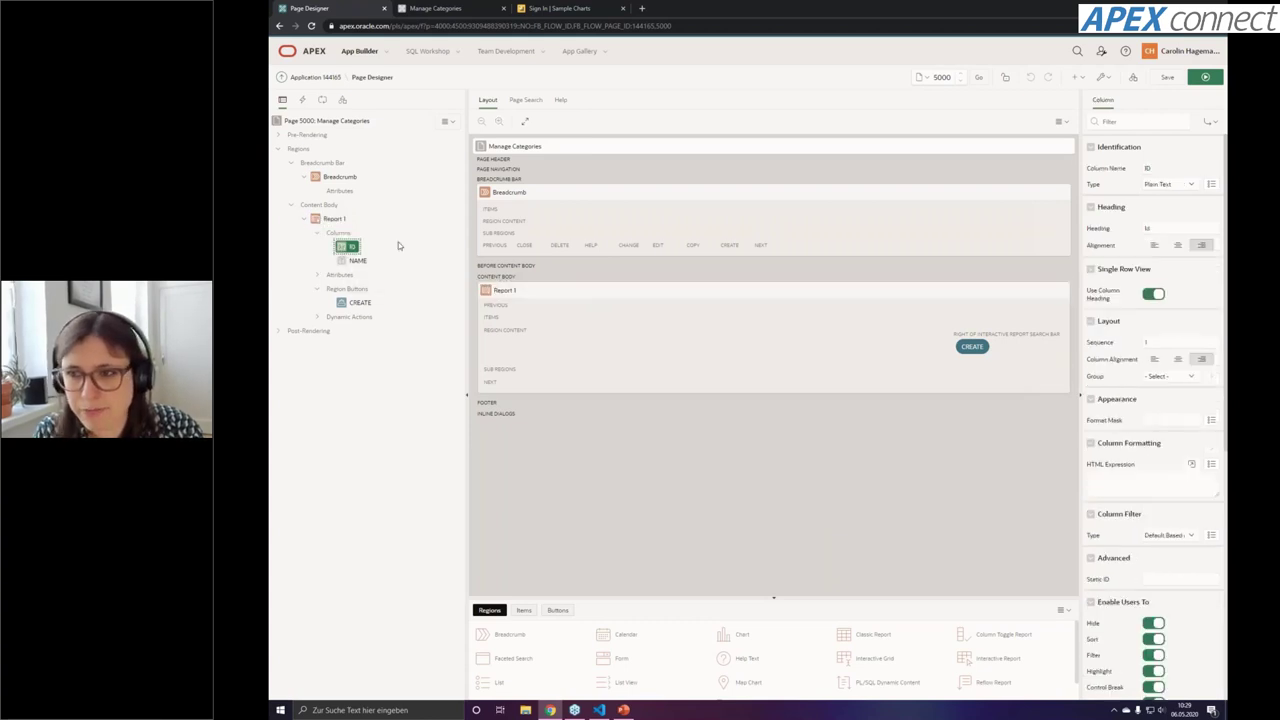
pyautogui.click(1191, 187)
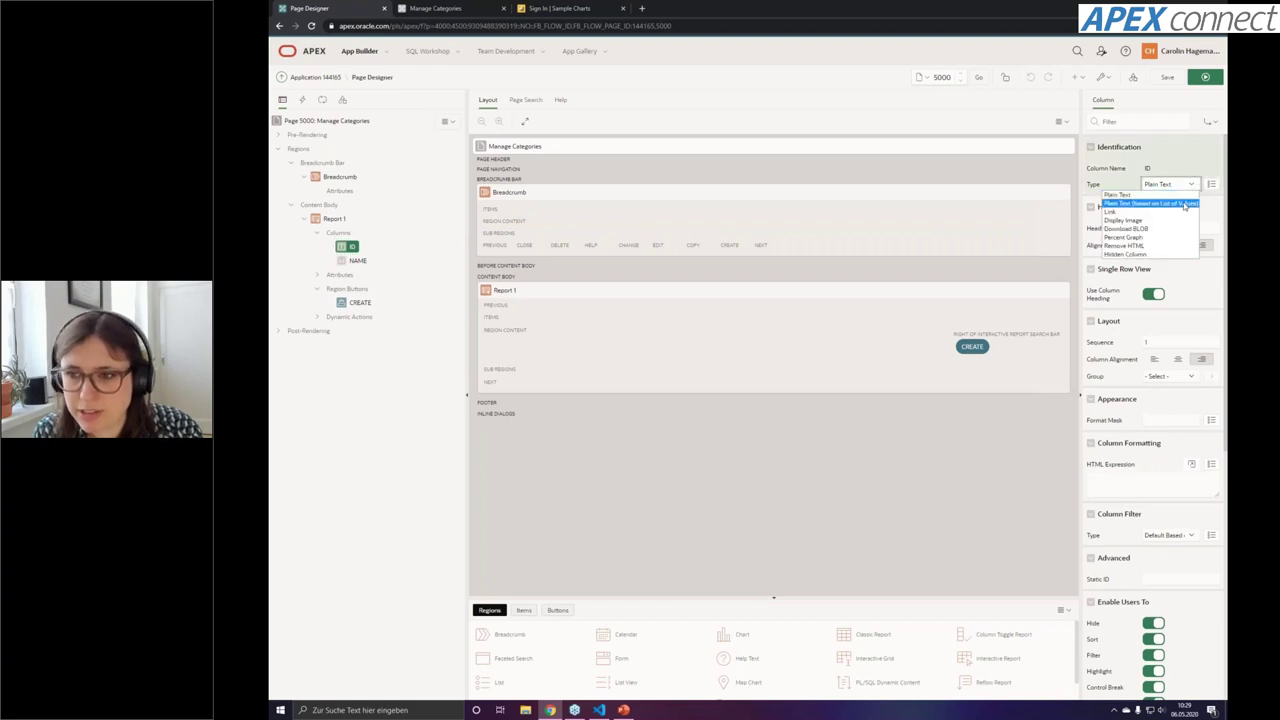
pyautogui.click(1160, 255)
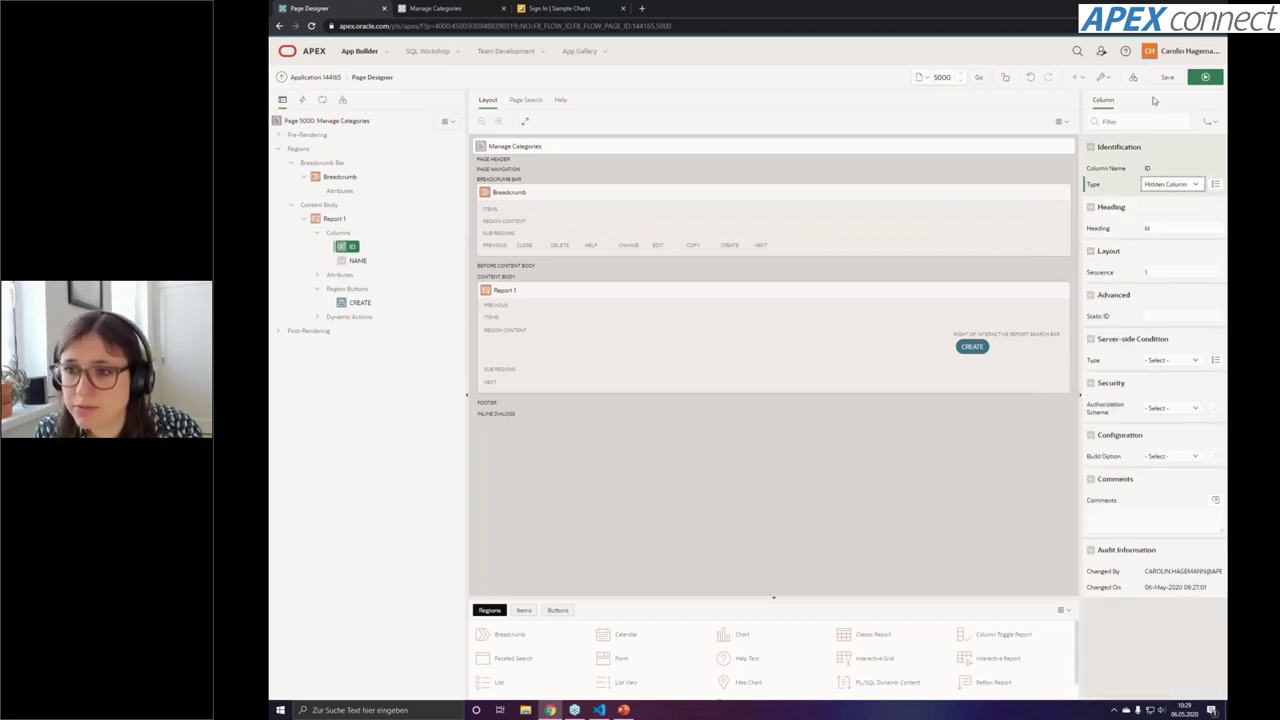
pyautogui.click(1167, 77)
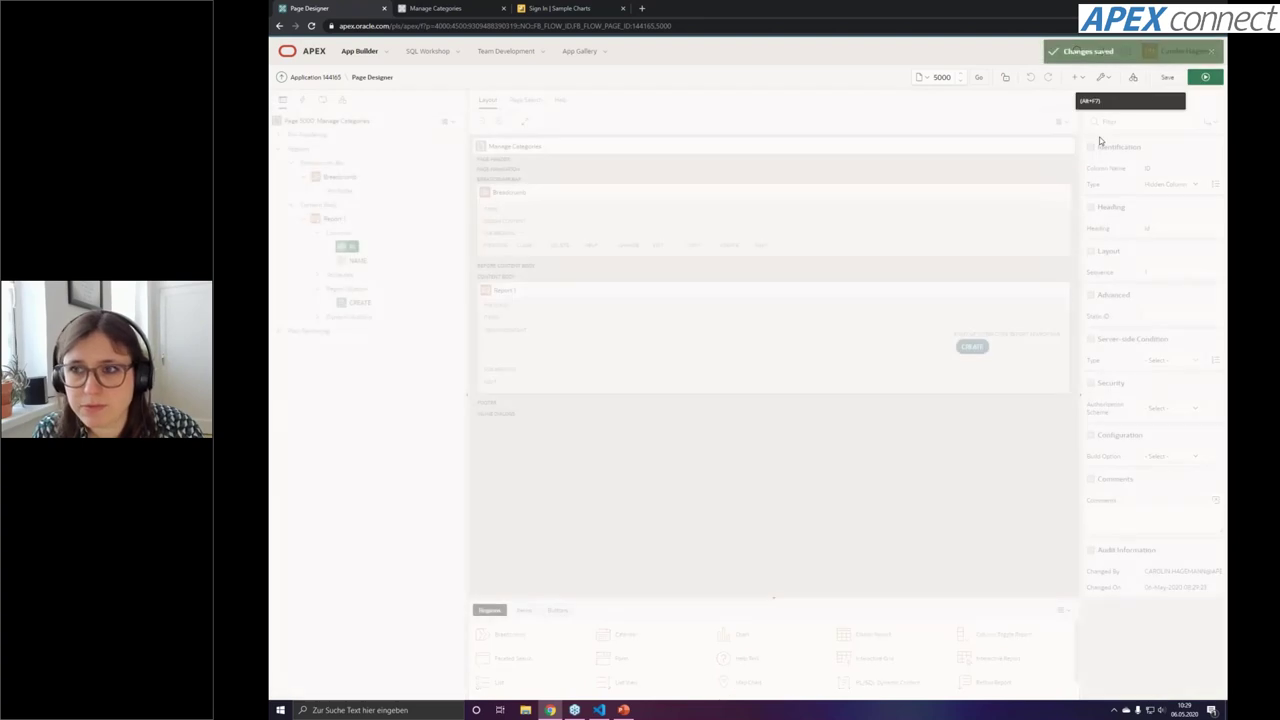
pyautogui.click(1206, 78)
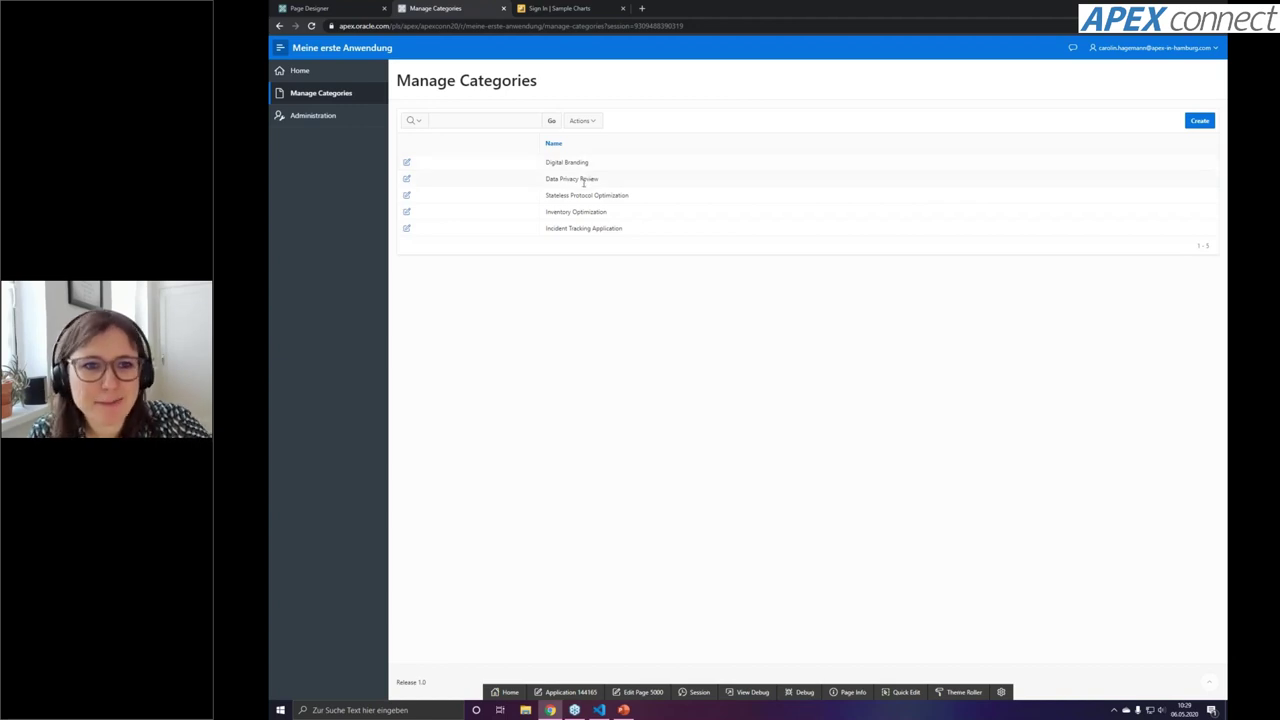
# Open Digital Branding's edit dialog and remove the empty line below its name
pyautogui.click(406, 163)
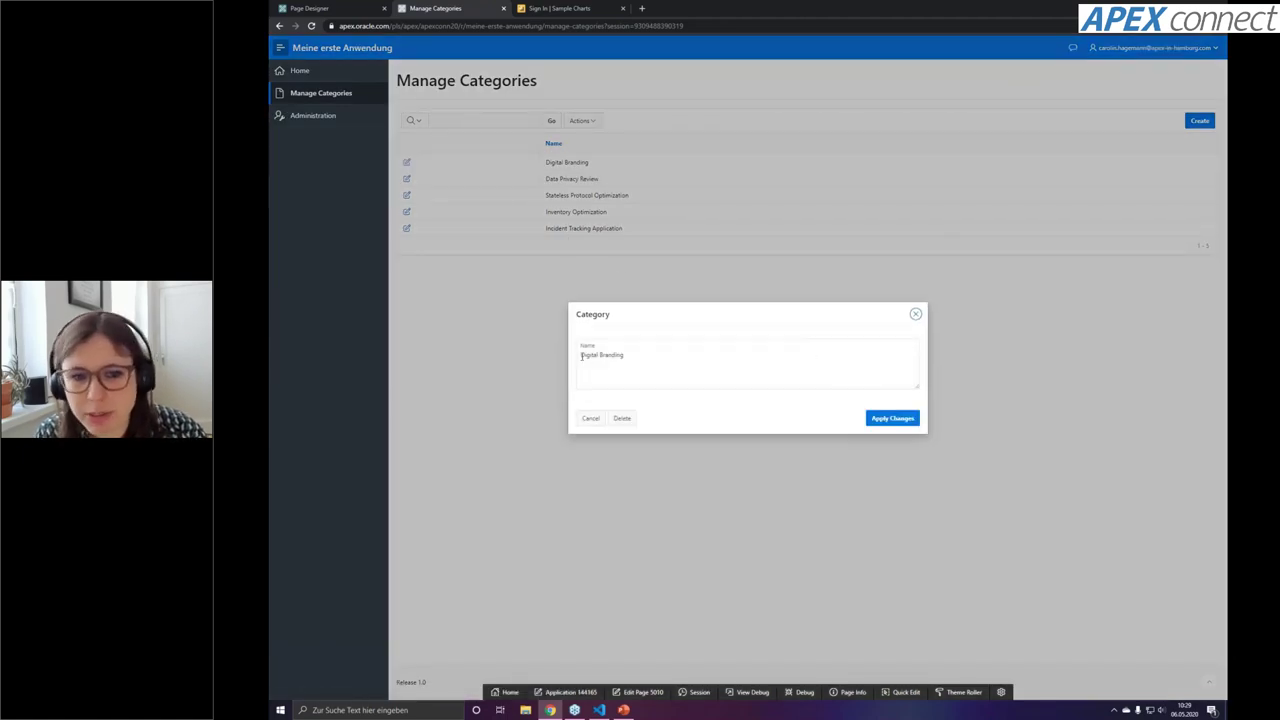
pyautogui.moveTo(582, 356); pyautogui.dragTo(711, 359)
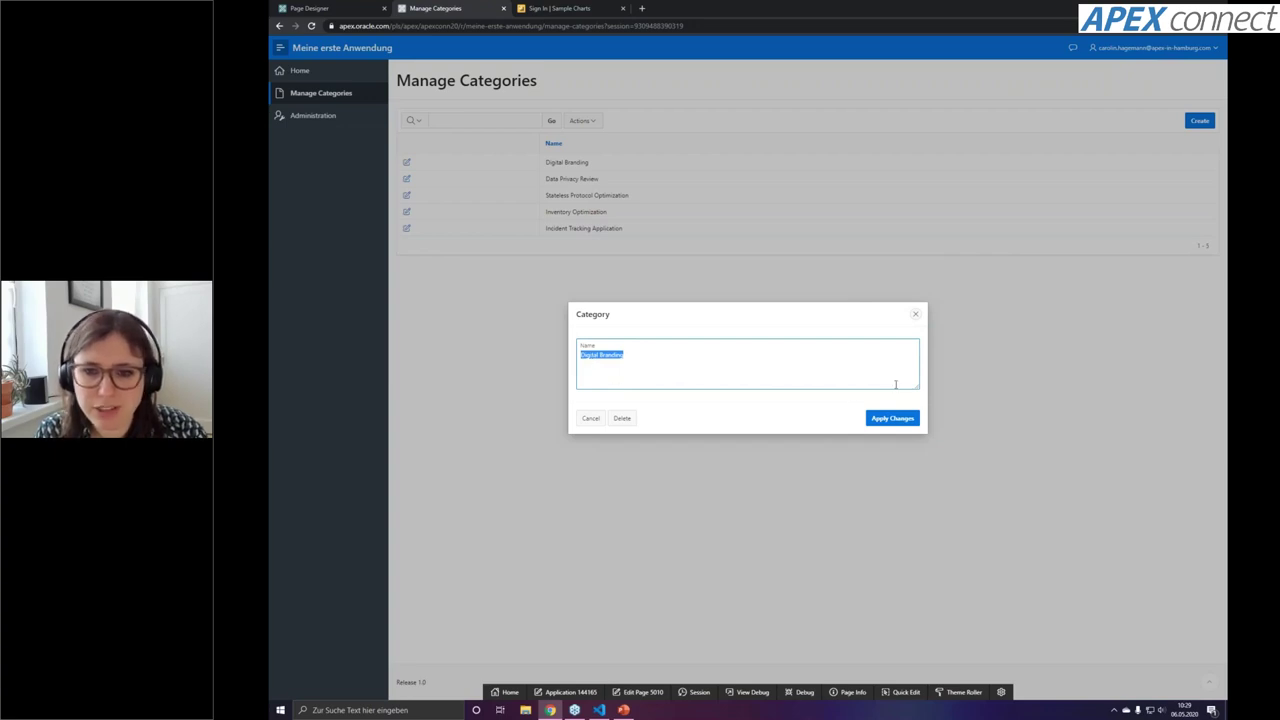
pyautogui.click(672, 398)
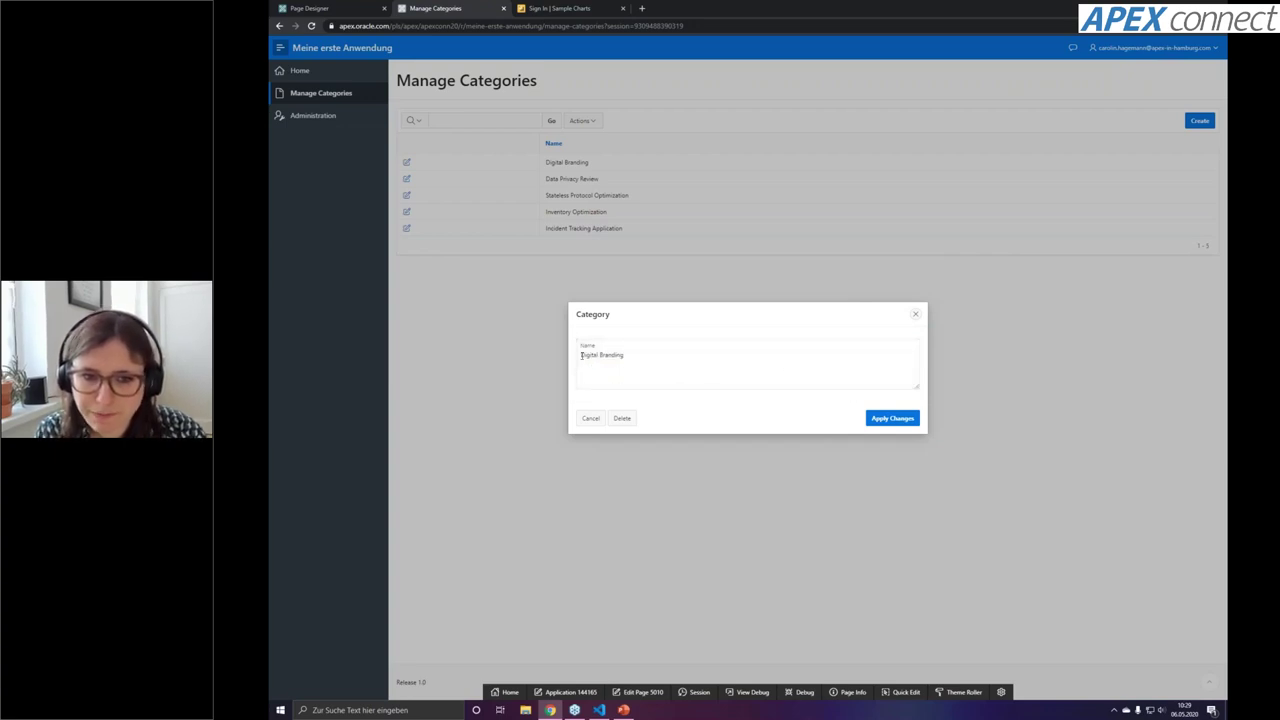
pyautogui.click(667, 364)
pyautogui.press('BackSpace')
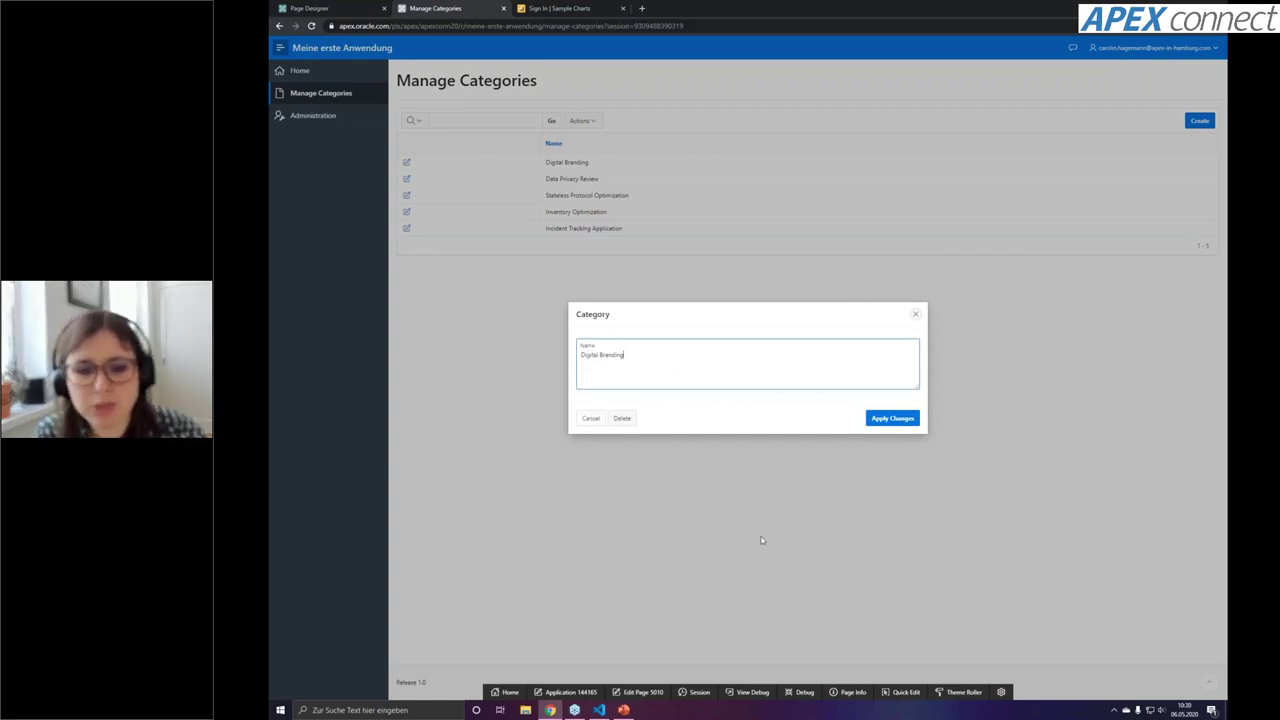
pyautogui.click(643, 692)
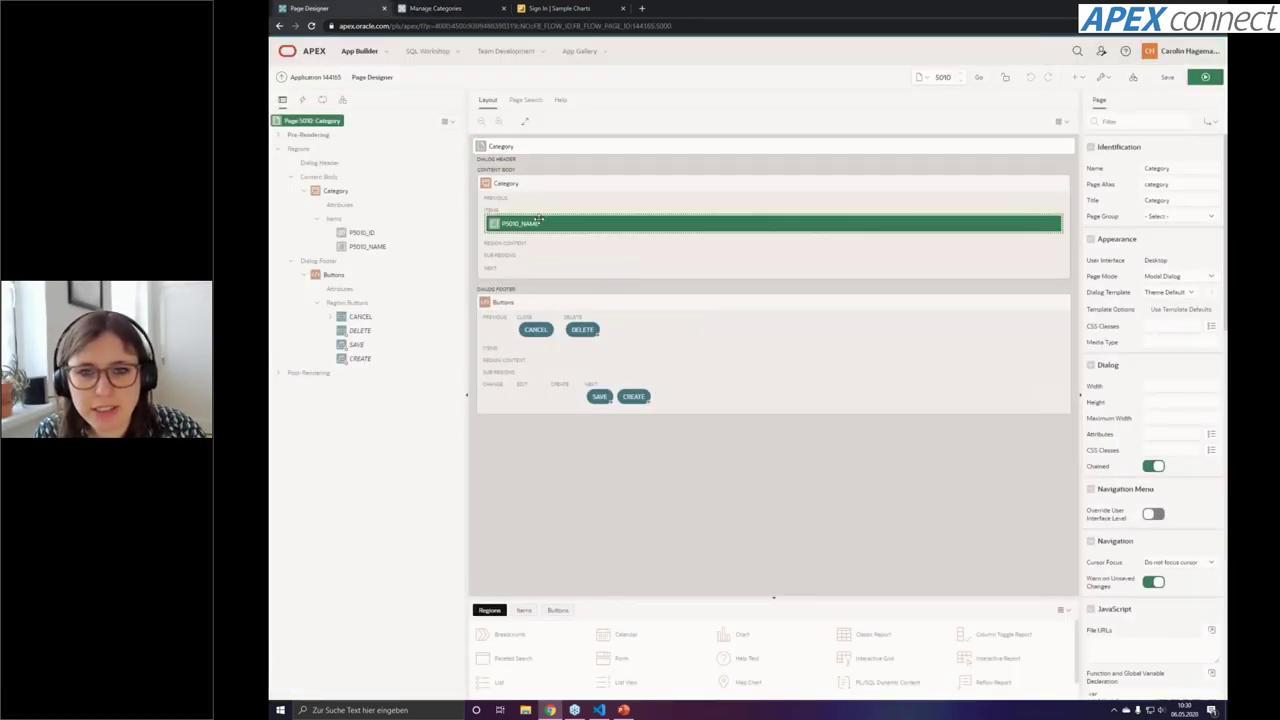
# Change P5010_NAME to a Text Field, then save and run the dialog page
pyautogui.click(538, 220)
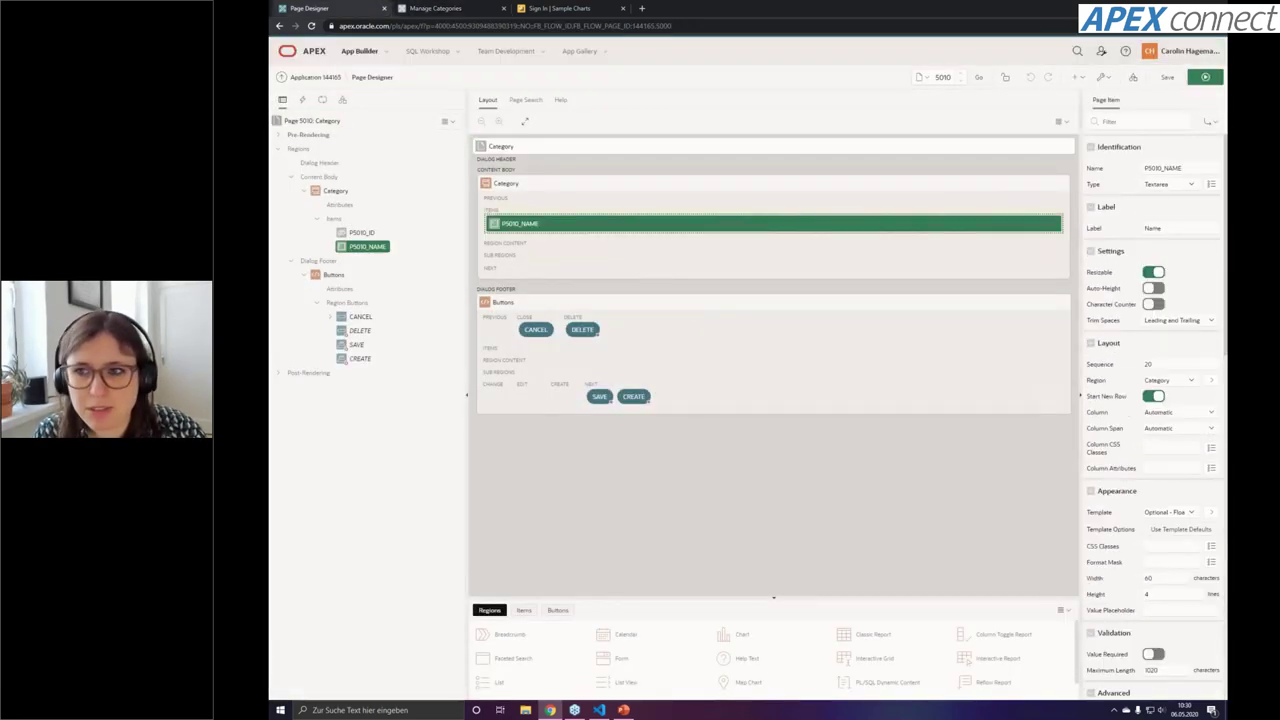
pyautogui.click(1166, 186)
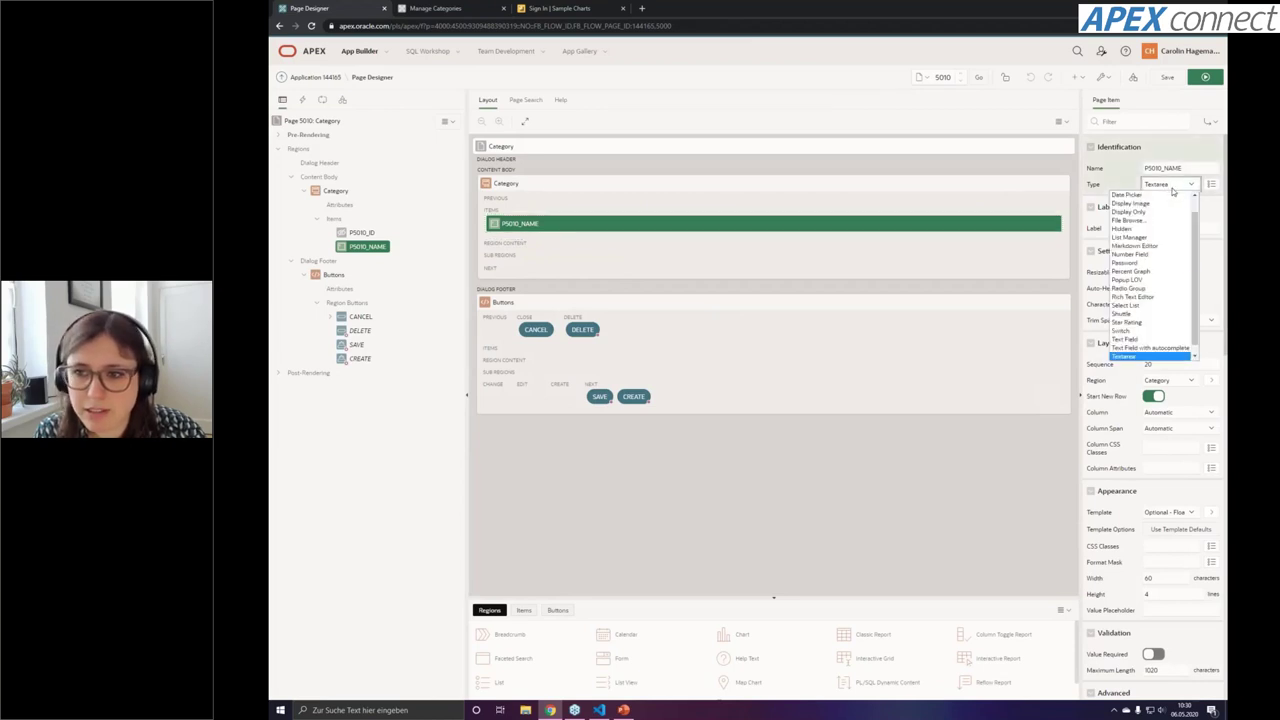
pyautogui.click(1126, 339)
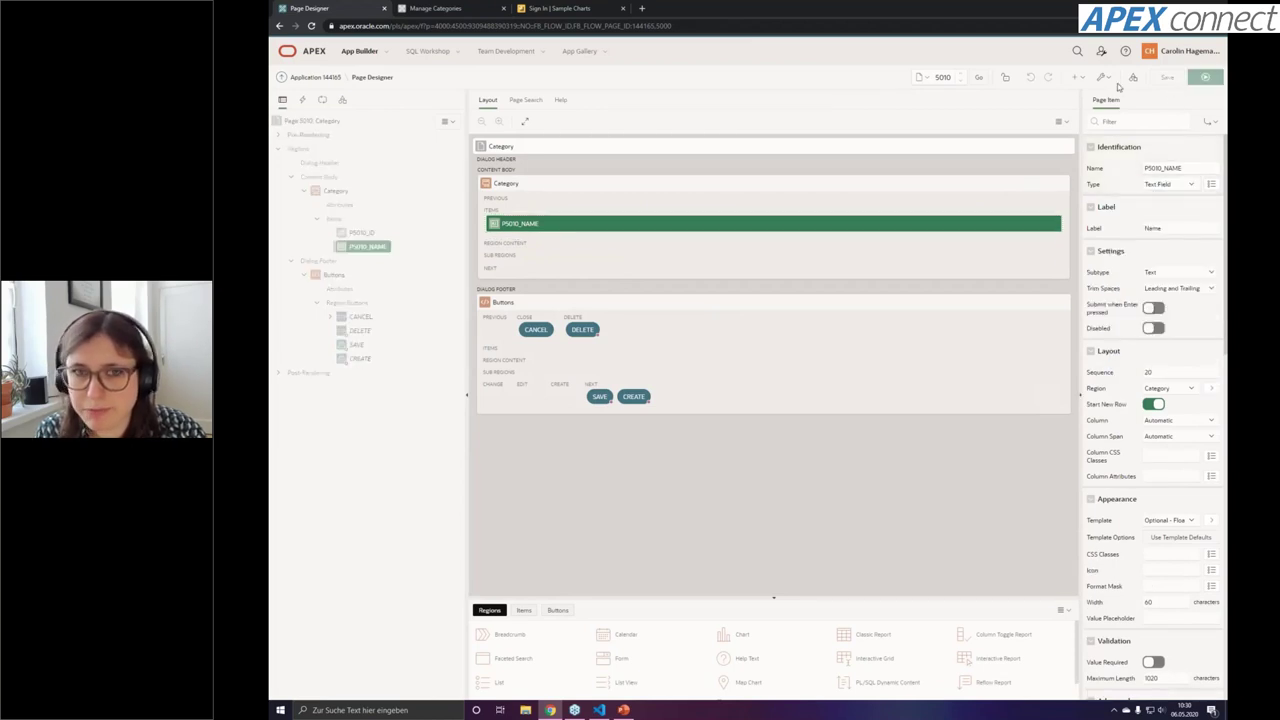
pyautogui.click(1205, 77)
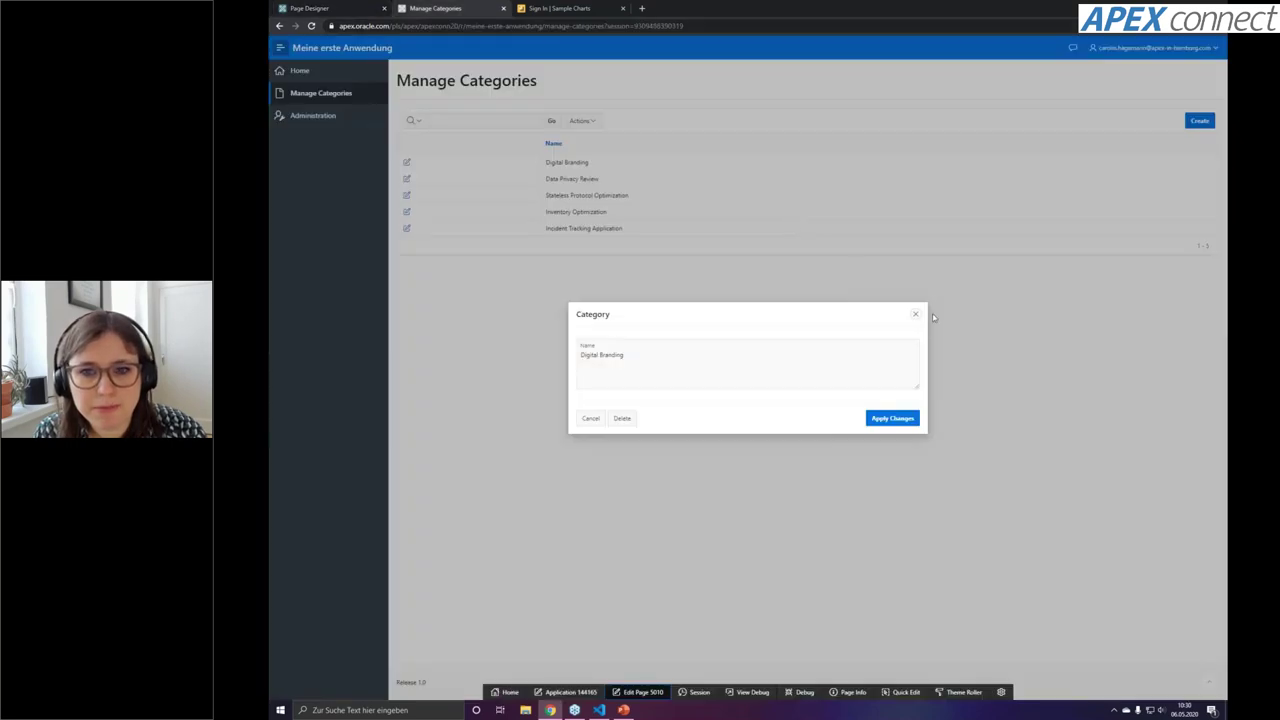
# Check Data Privacy Review's edit dialog, cancel it, and return to the application home page
pyautogui.click(915, 314)
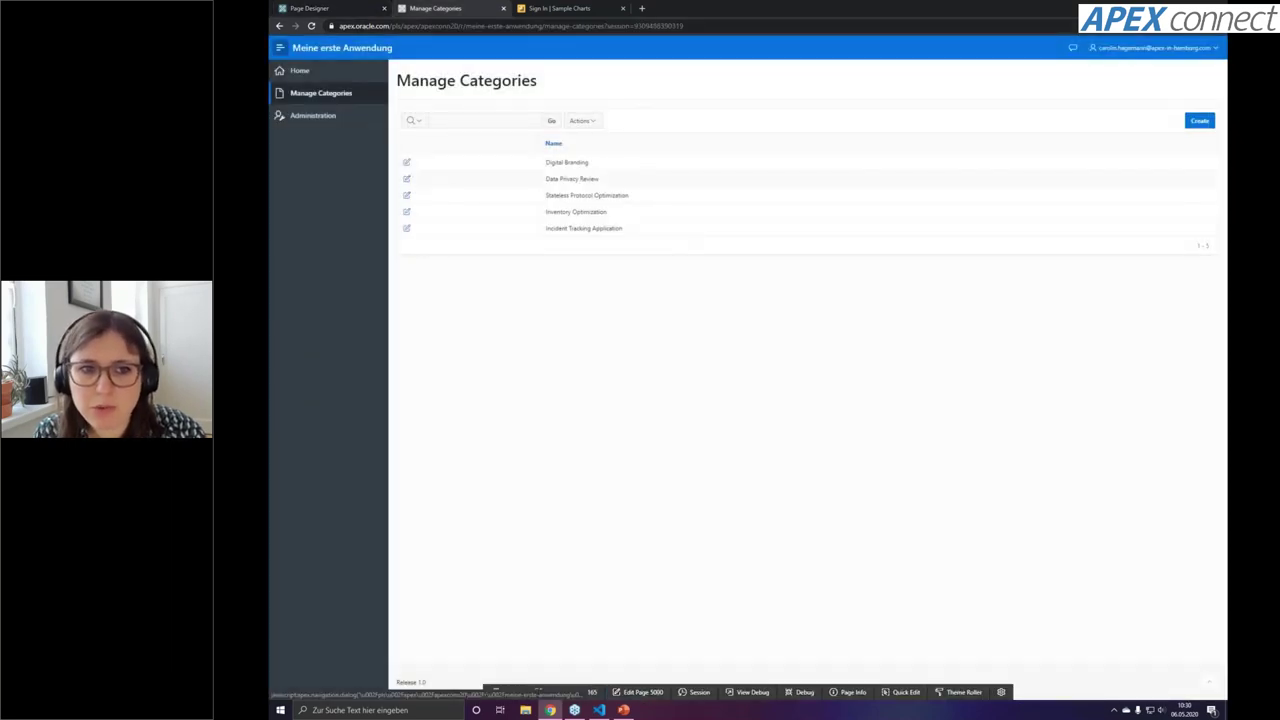
pyautogui.click(406, 178)
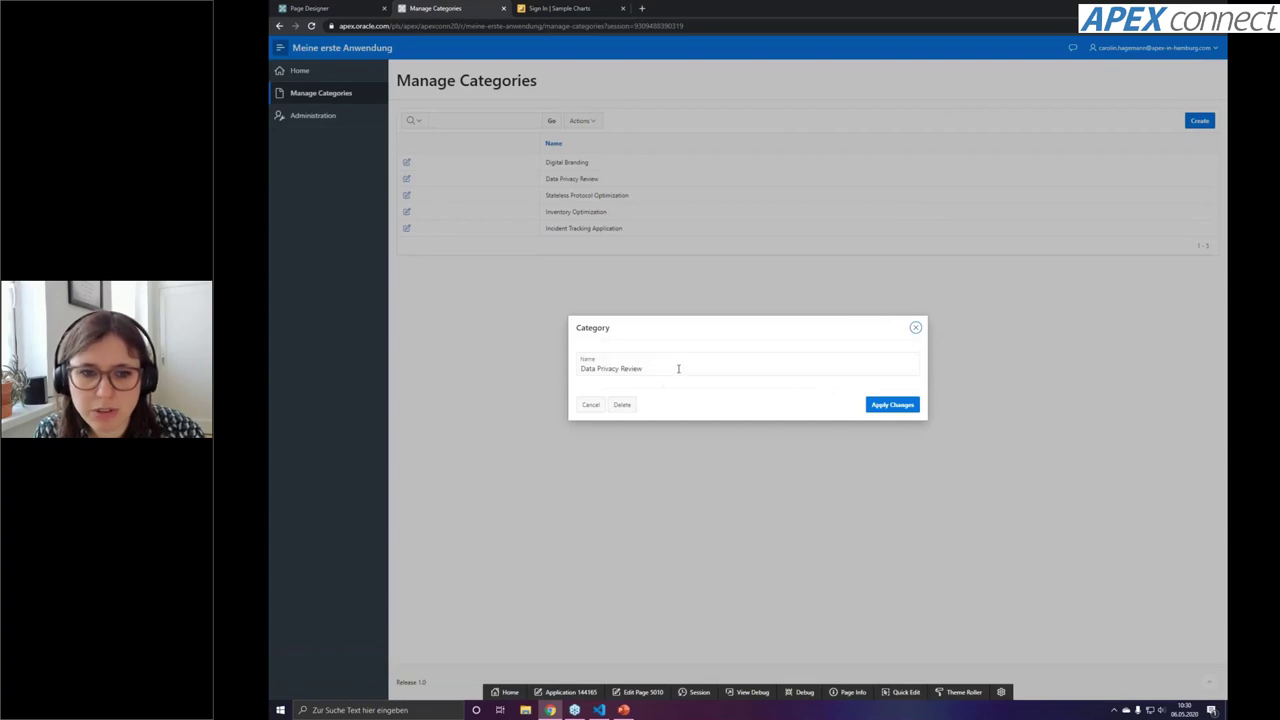
pyautogui.click(678, 369)
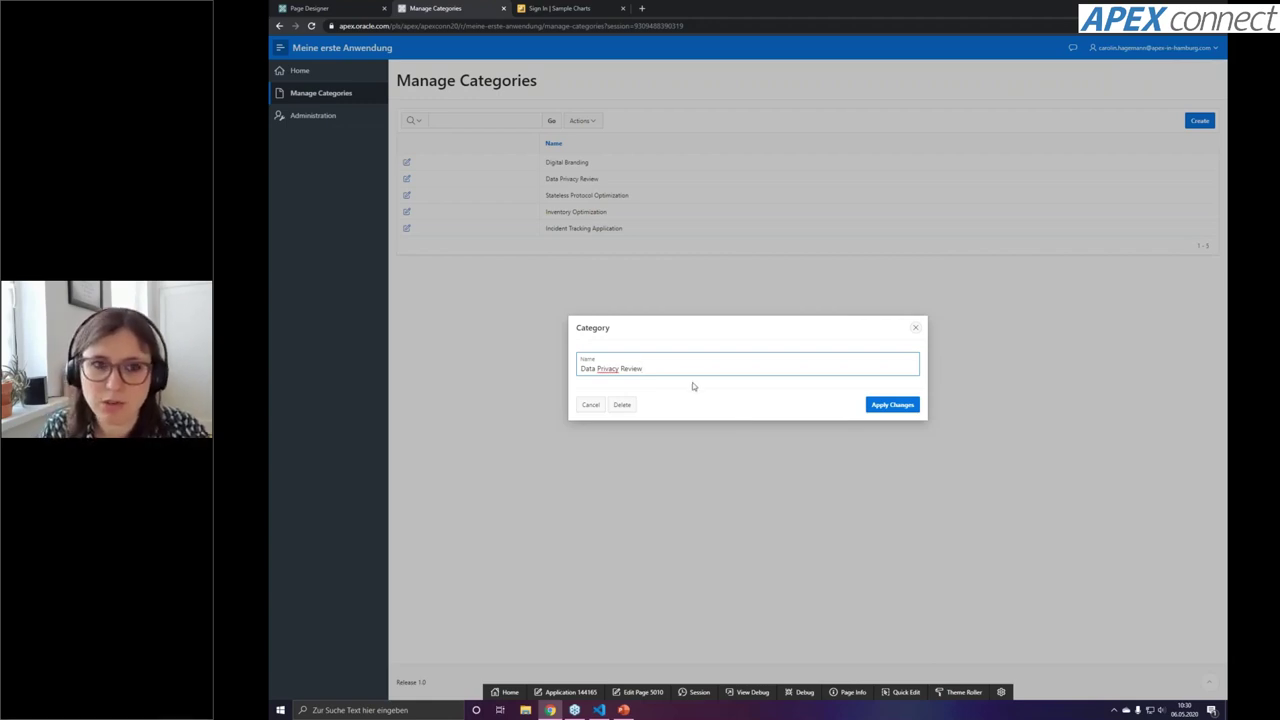
pyautogui.click(591, 405)
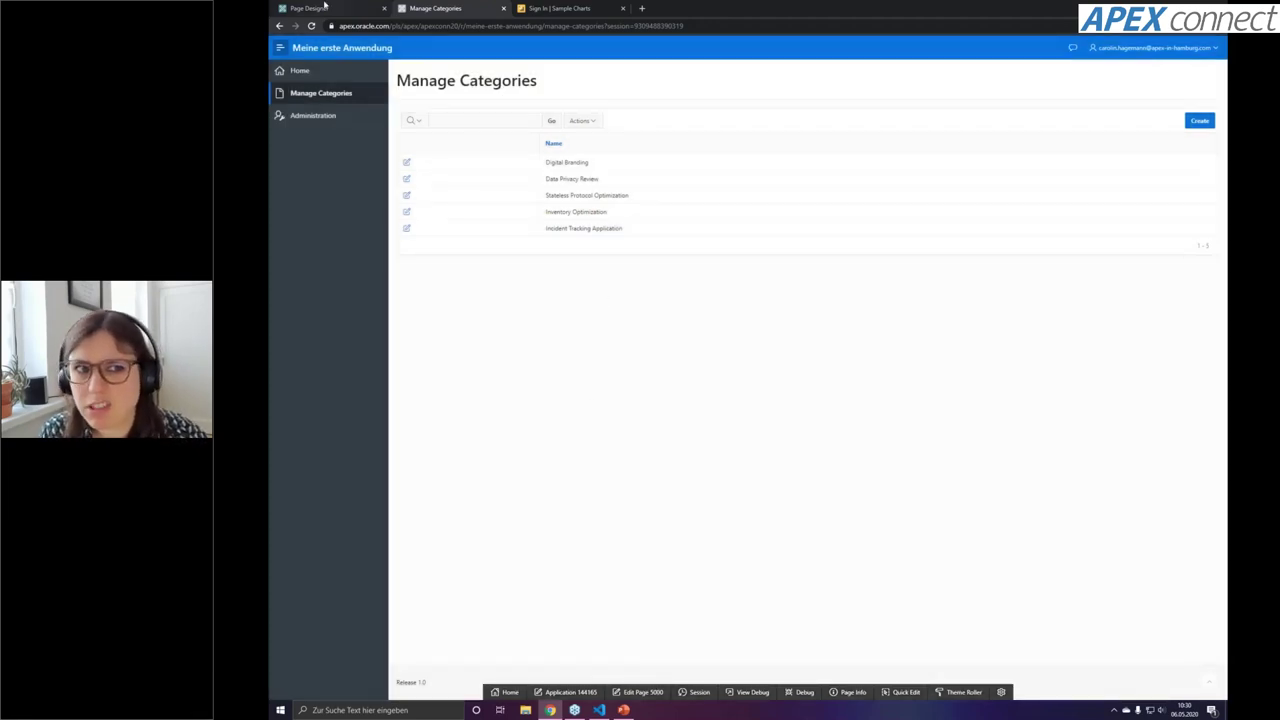
pyautogui.click(330, 8)
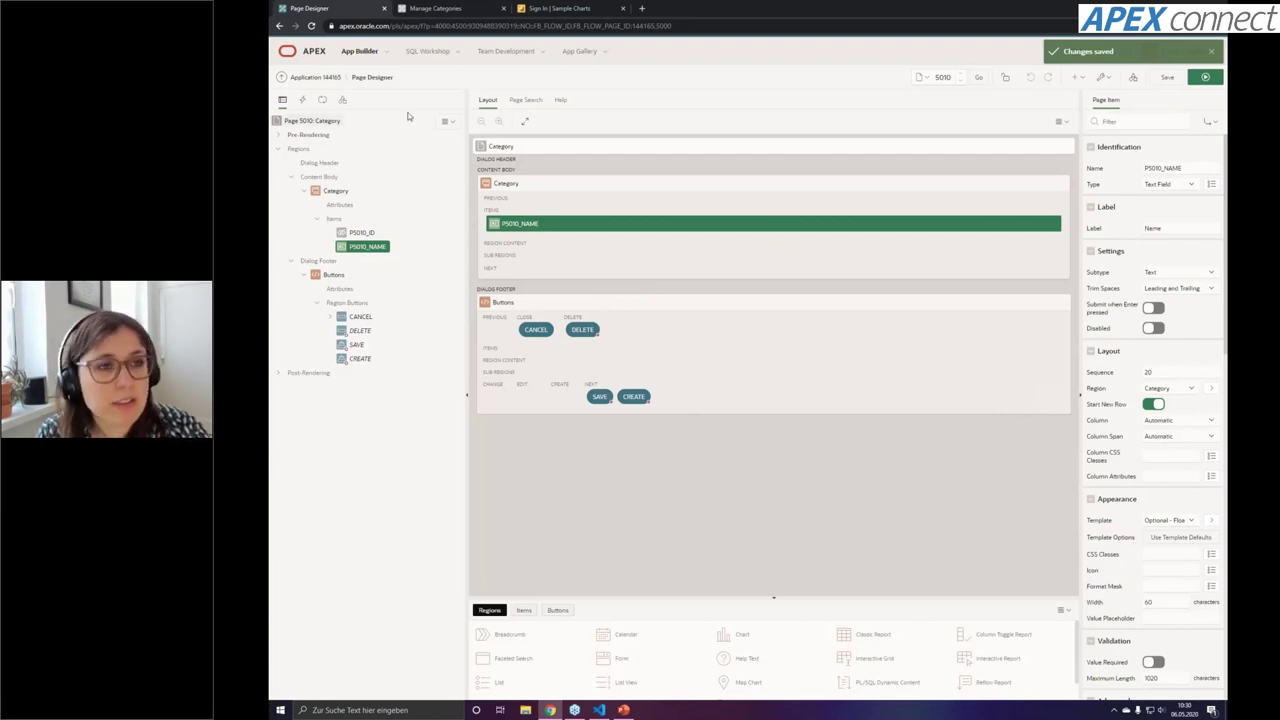
pyautogui.click(314, 78)
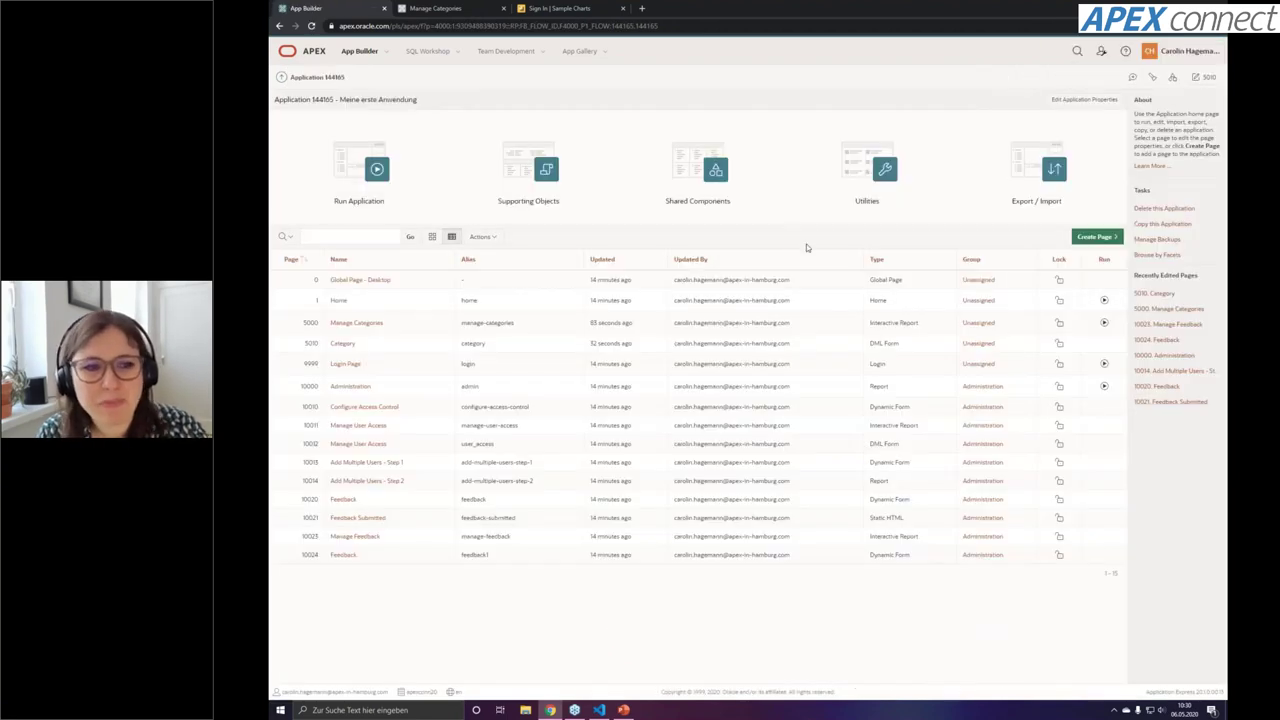
# Start a Faceted Search report page 4000 named Search with a new navigation menu entry
pyautogui.click(1087, 237)
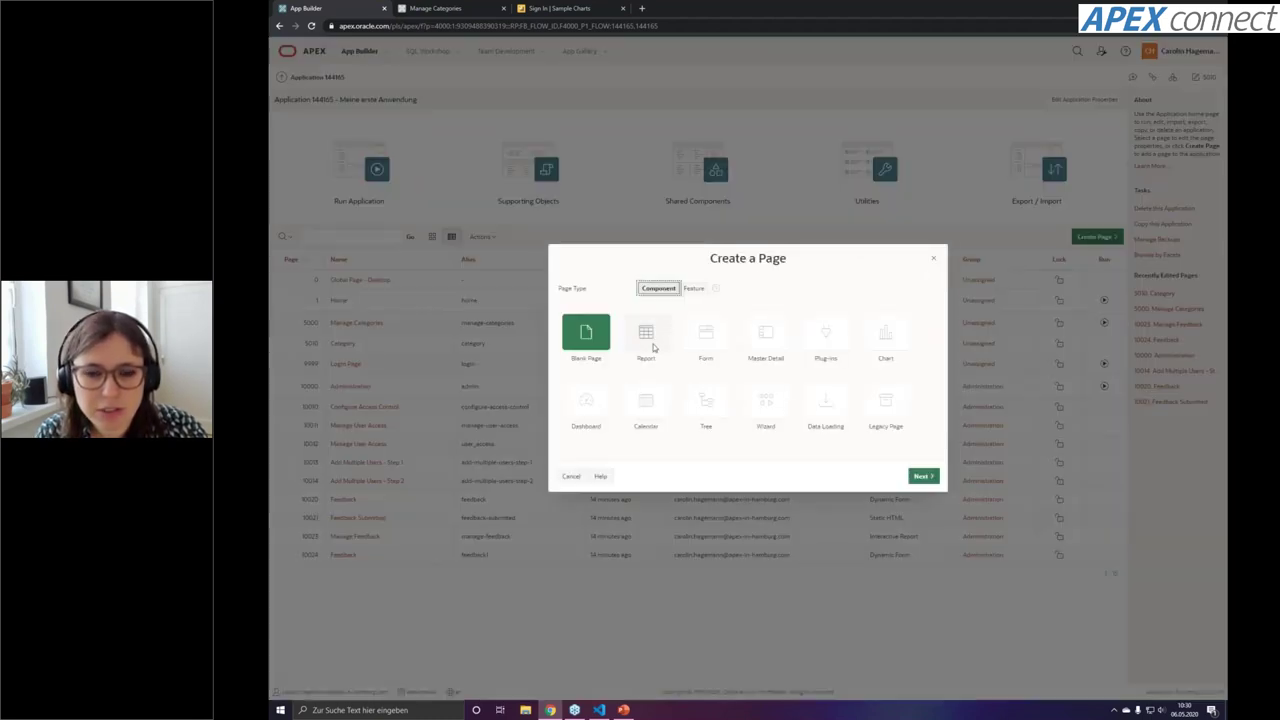
pyautogui.click(656, 344)
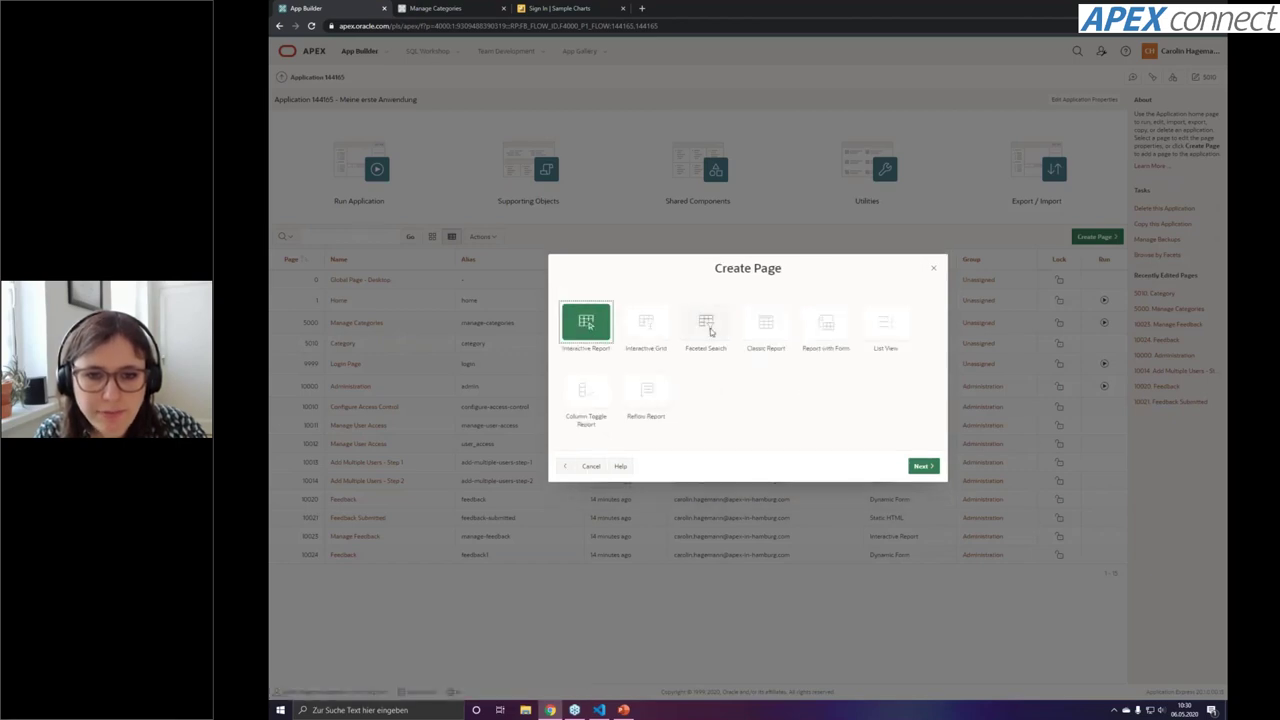
pyautogui.click(705, 323)
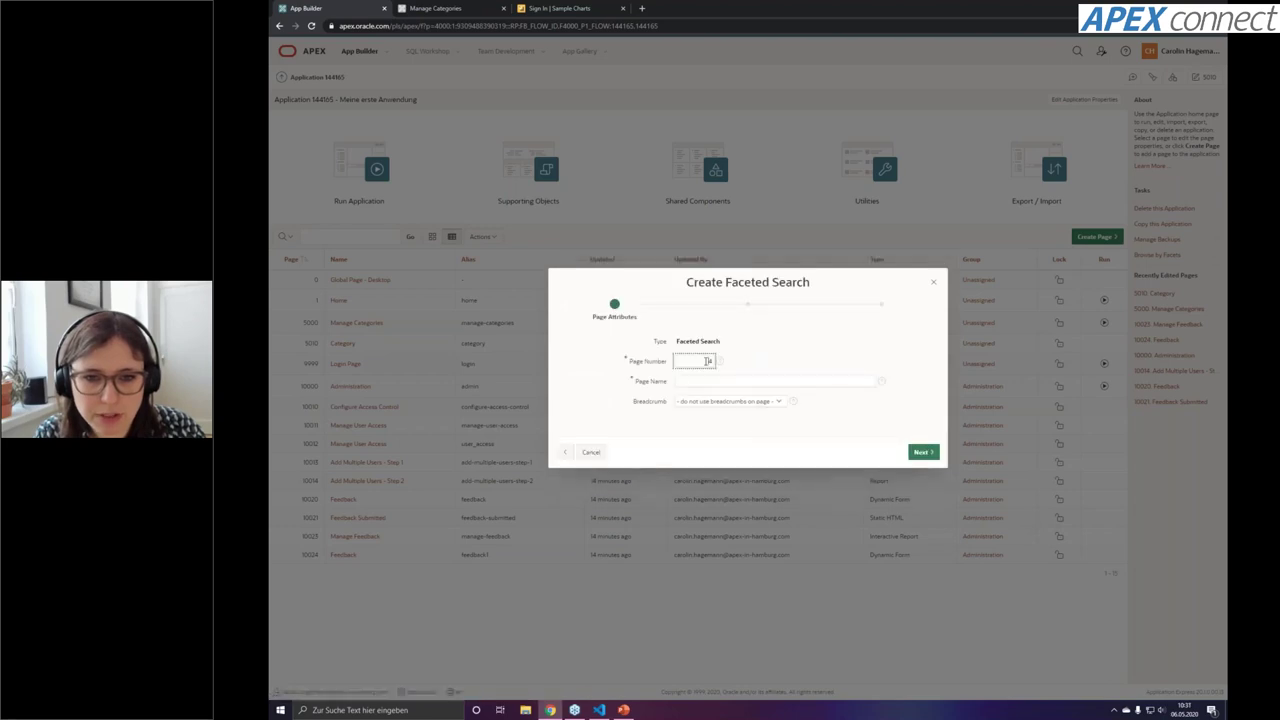
pyautogui.click(707, 361)
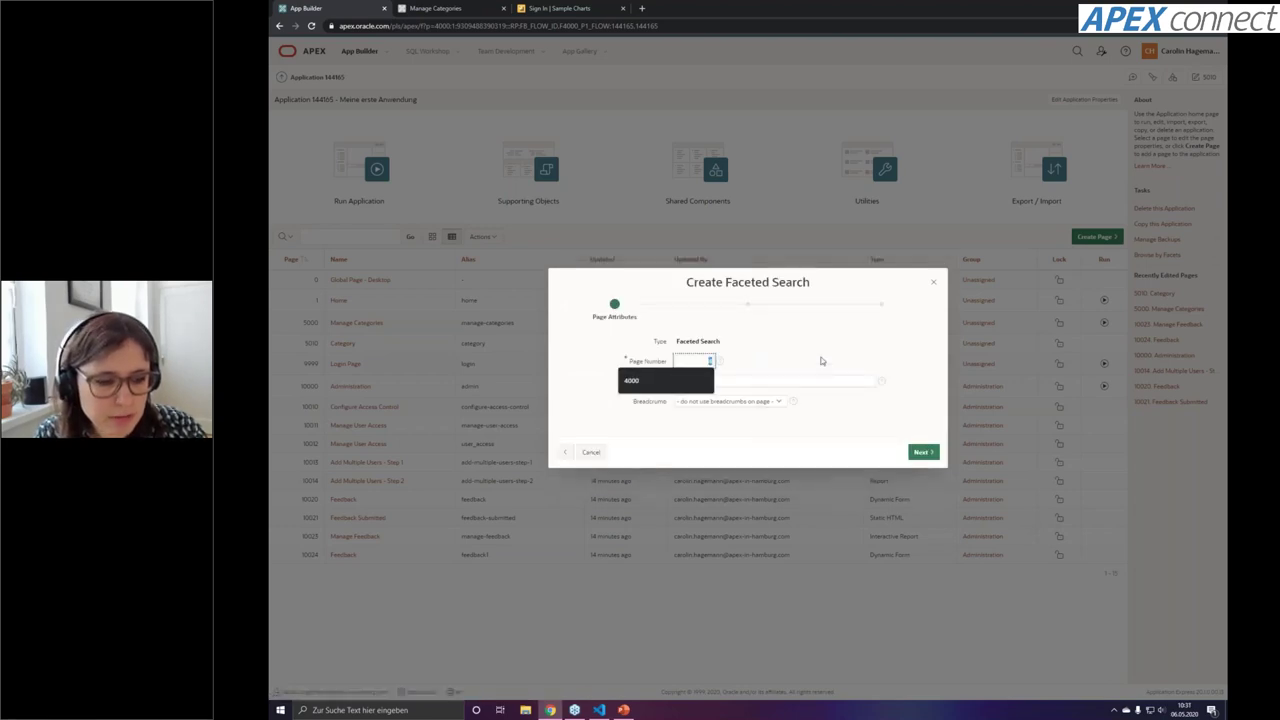
pyautogui.write('4000')
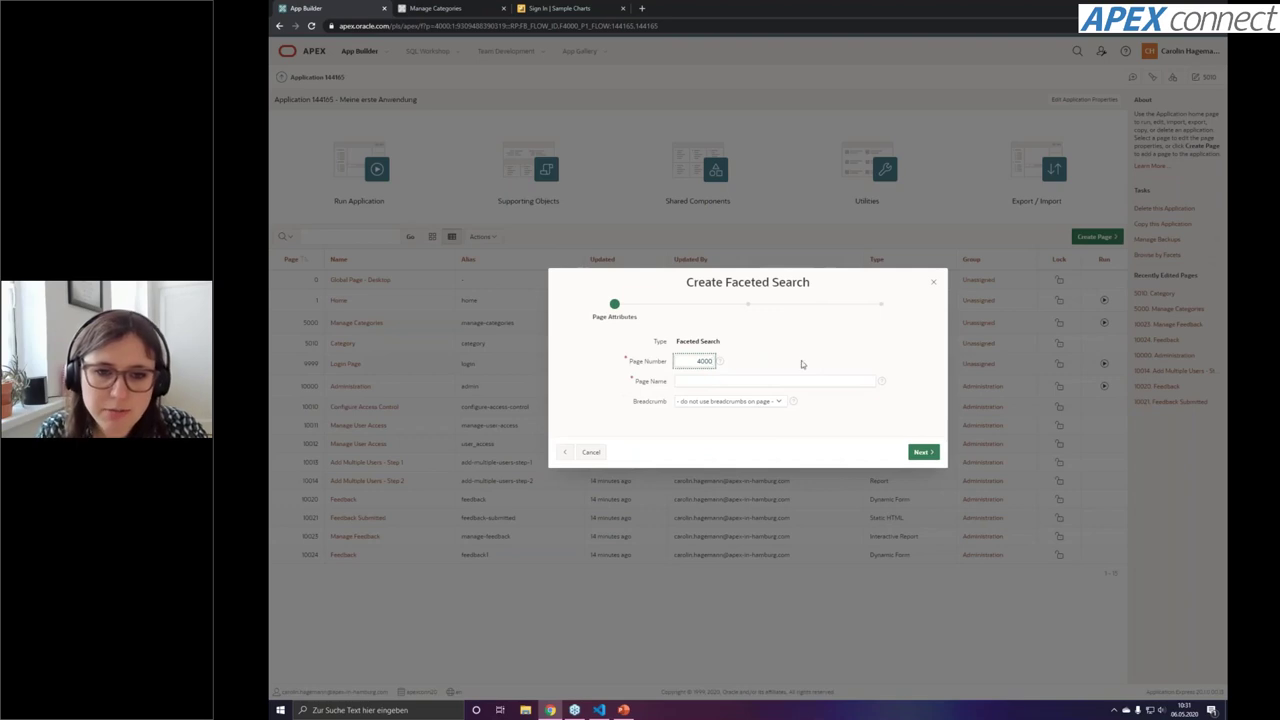
pyautogui.click(774, 382)
pyautogui.click(764, 401)
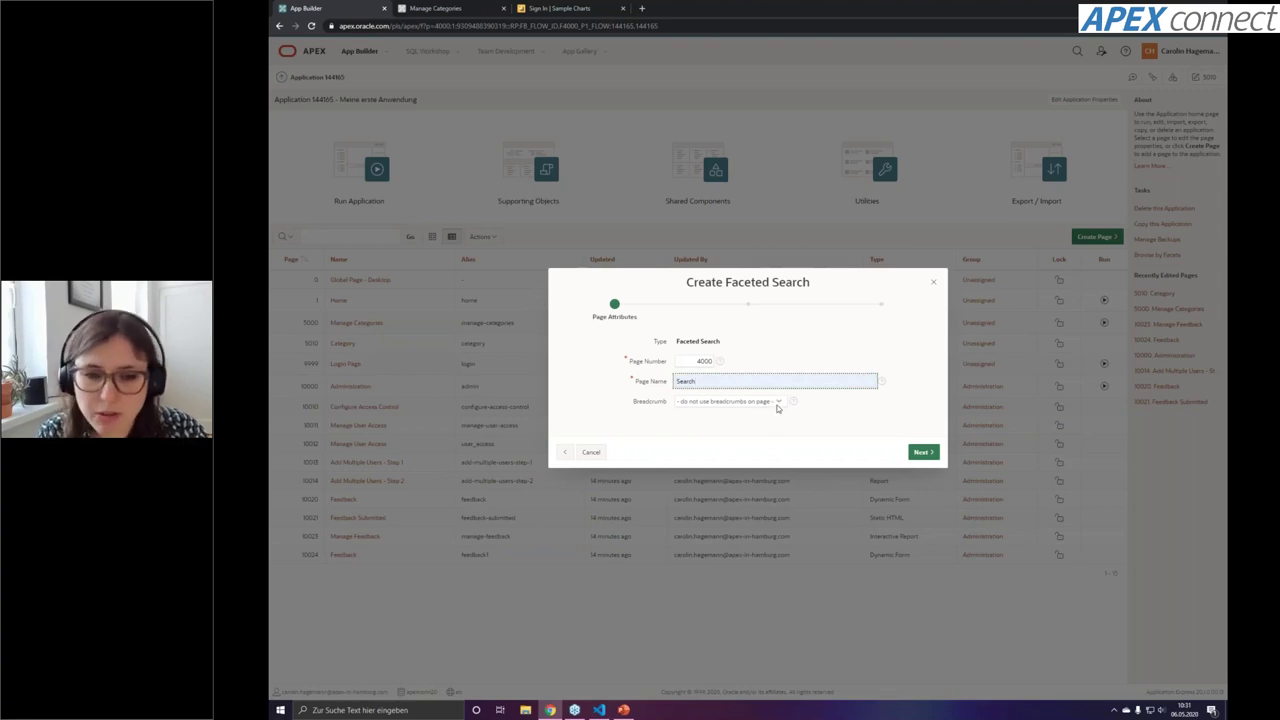
pyautogui.click(924, 452)
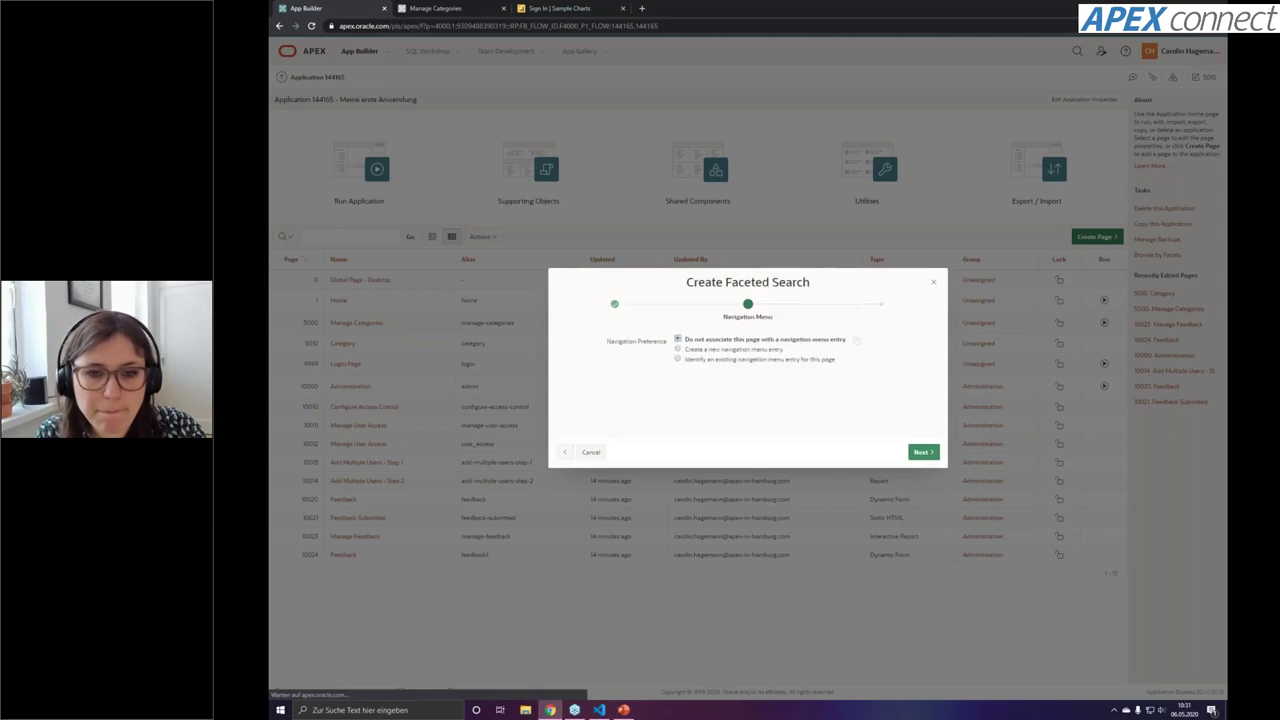
pyautogui.click(777, 349)
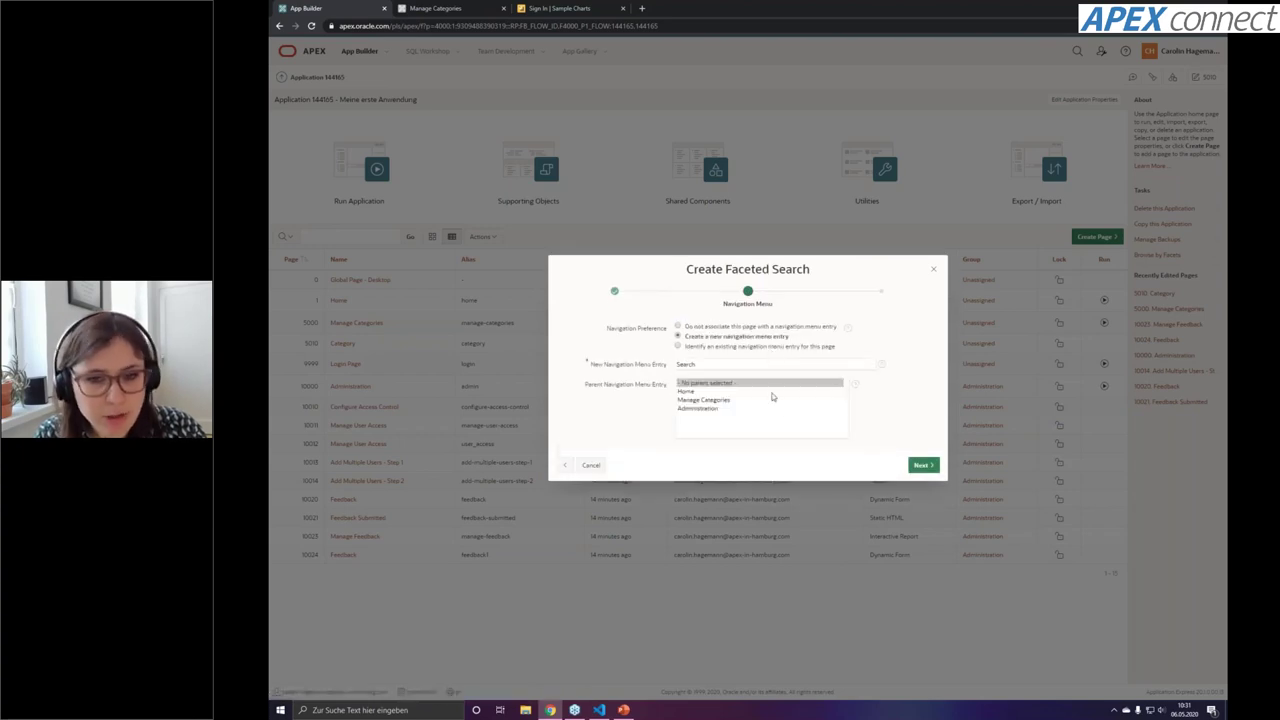
pyautogui.click(922, 466)
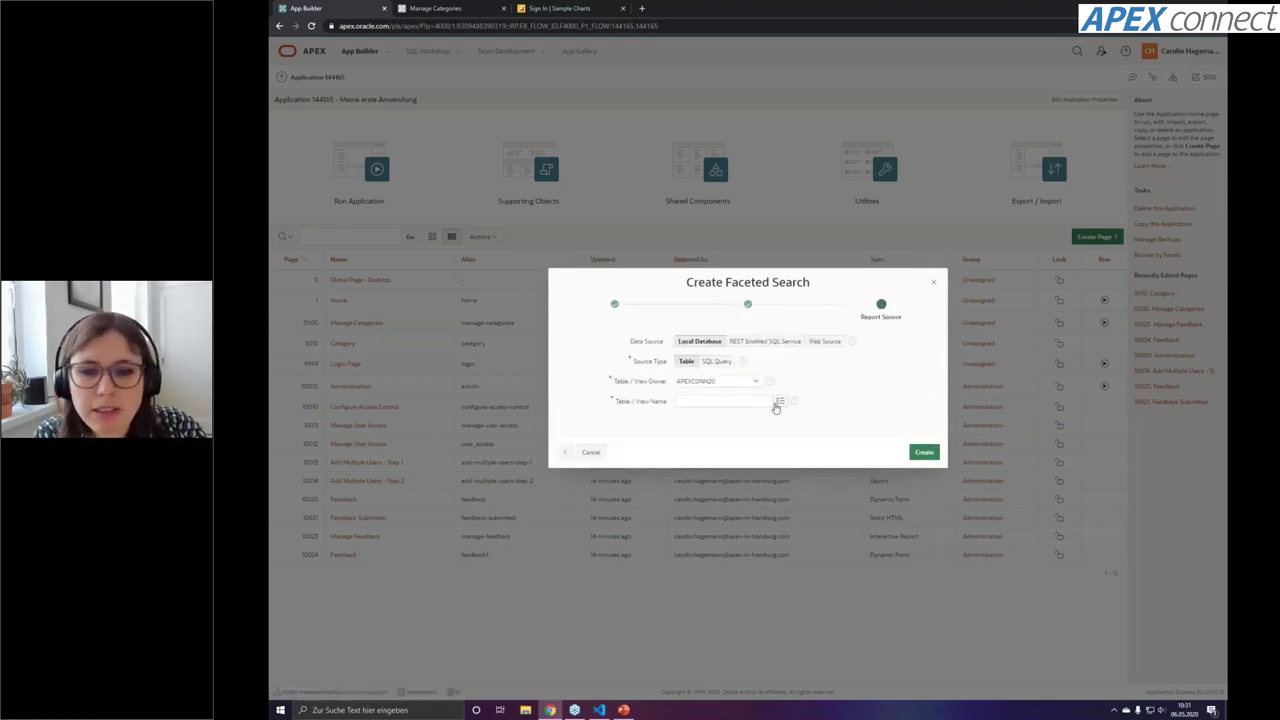
# Base the faceted search on CON_OFFER, refresh facet recommendations, and create the page
pyautogui.click(779, 401)
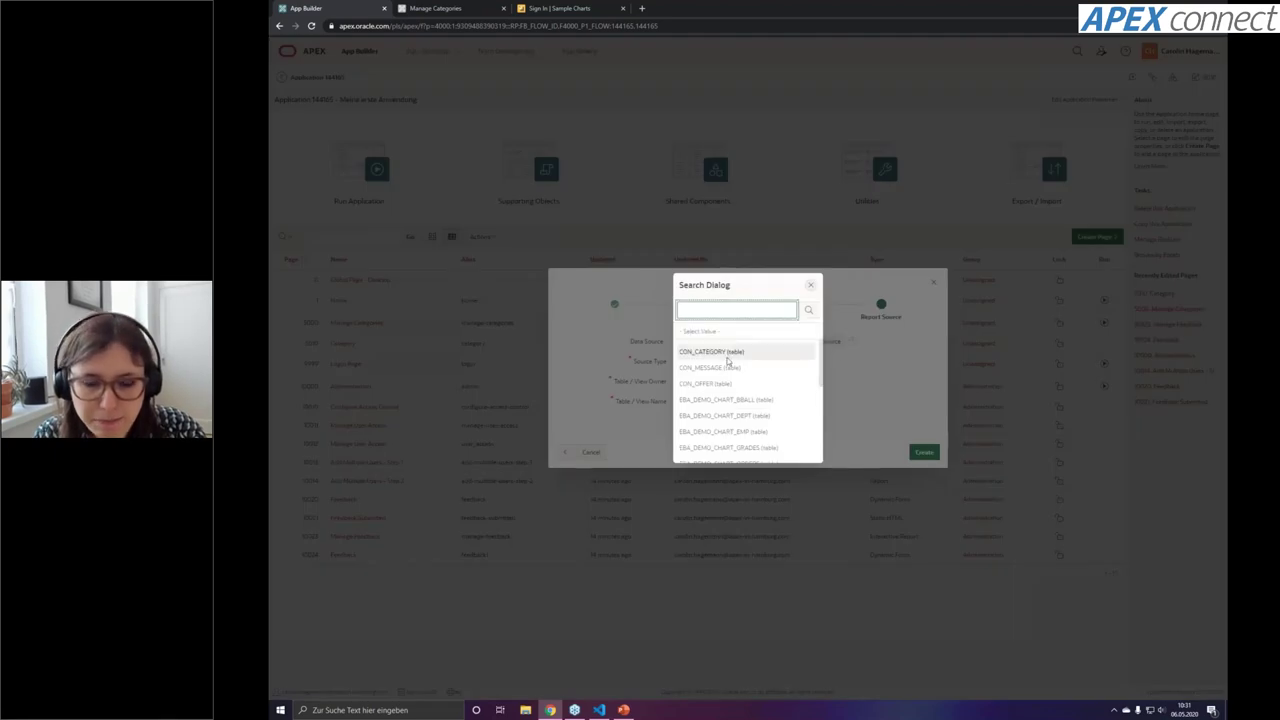
pyautogui.click(722, 384)
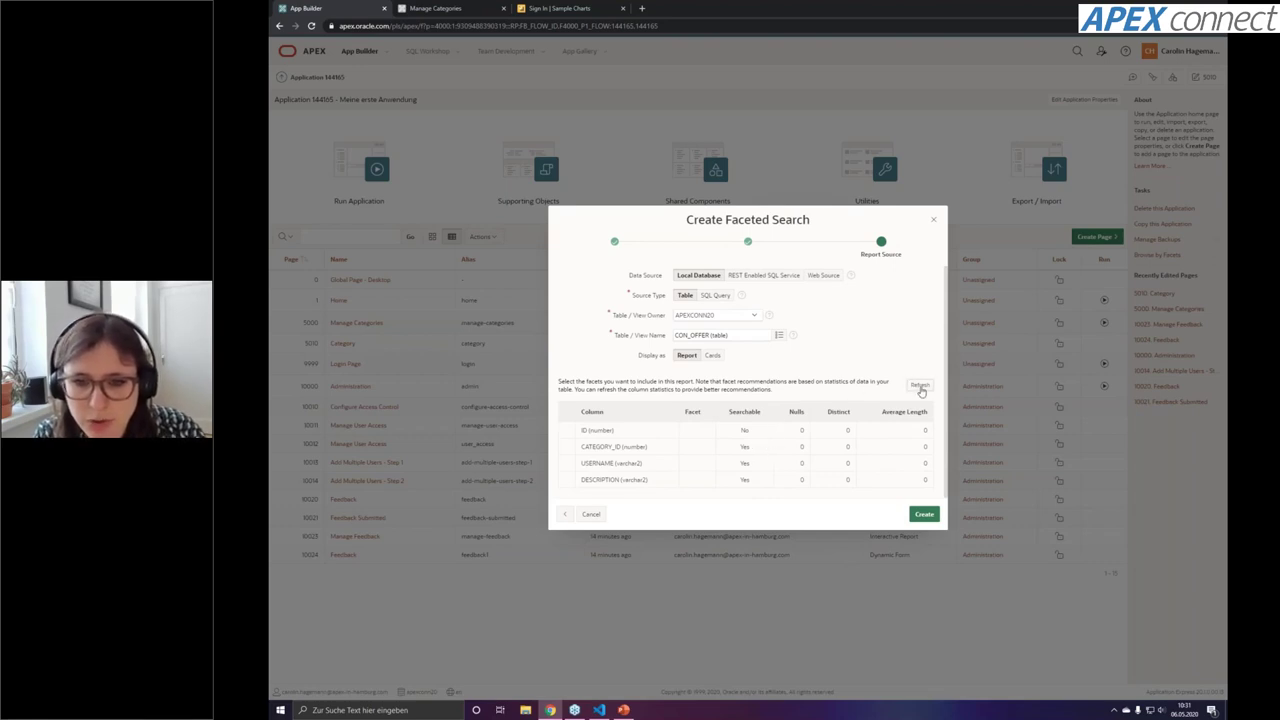
pyautogui.moveTo(566, 411); pyautogui.dragTo(570, 486)
pyautogui.click(566, 421)
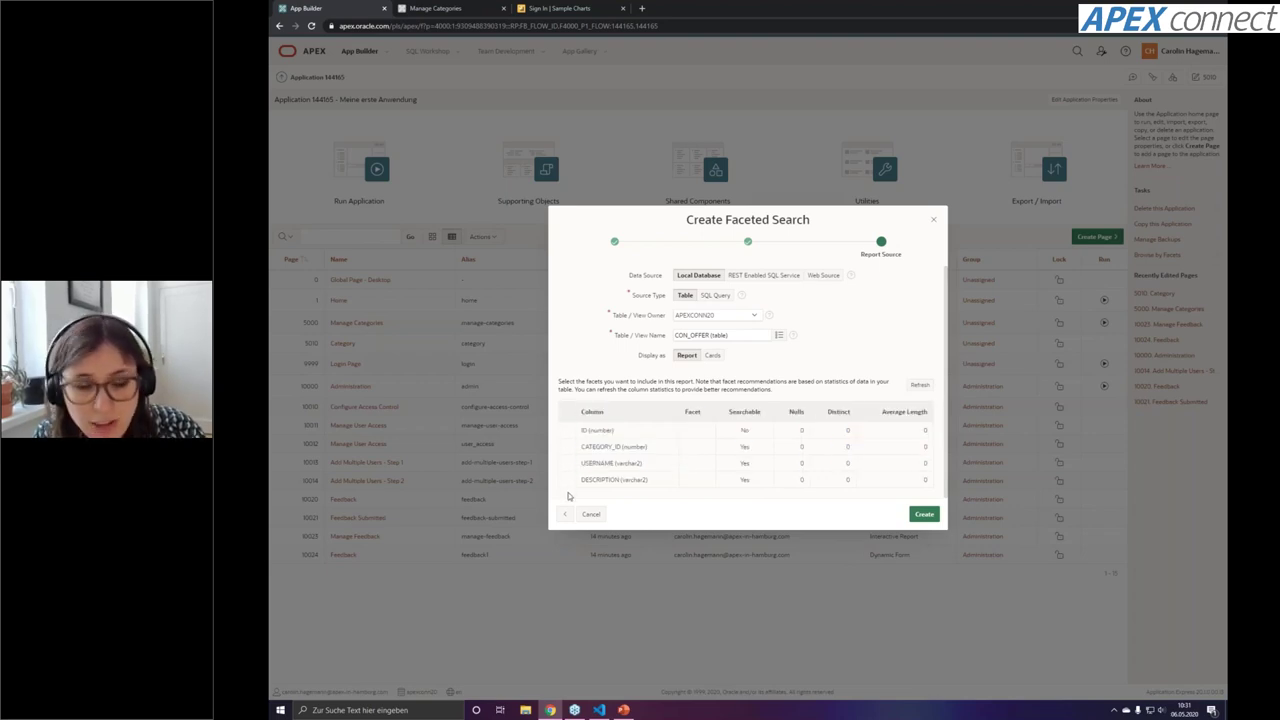
pyautogui.click(918, 385)
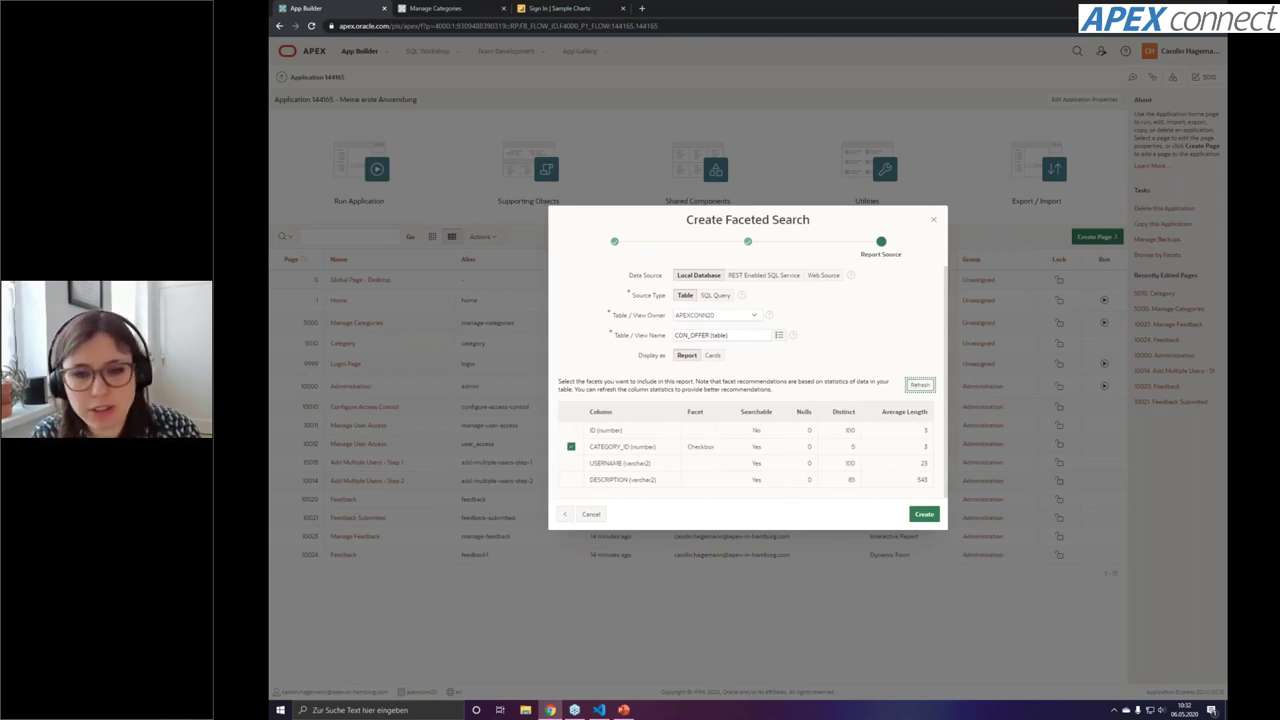
pyautogui.moveTo(688, 446); pyautogui.dragTo(716, 447)
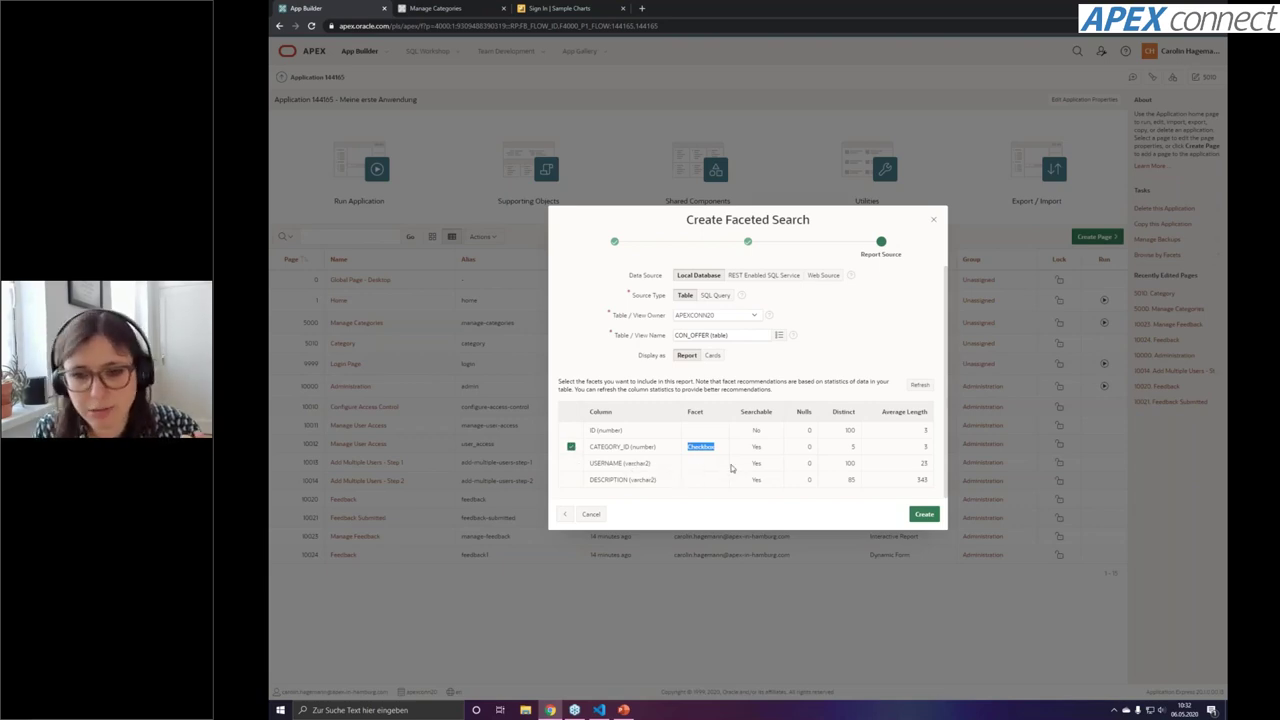
pyautogui.click(916, 515)
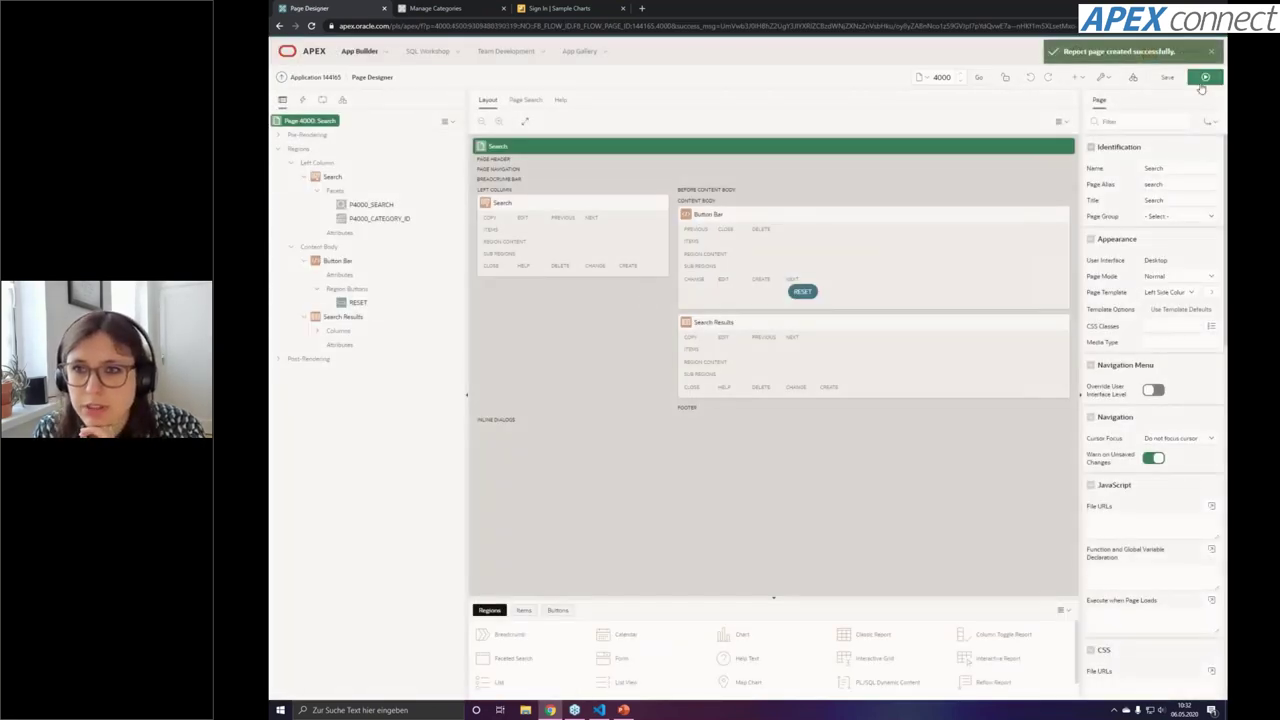
pyautogui.click(1205, 78)
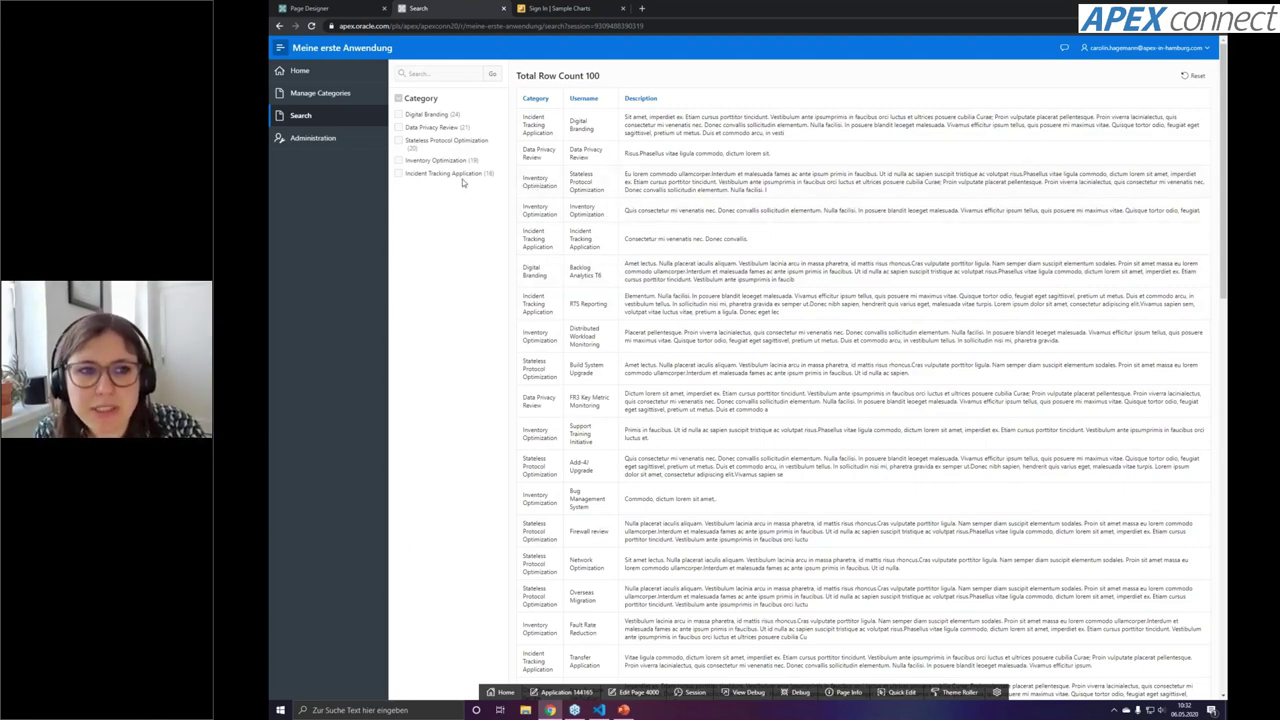
# Search the offers for 'rts', then clear the search text
pyautogui.click(438, 75)
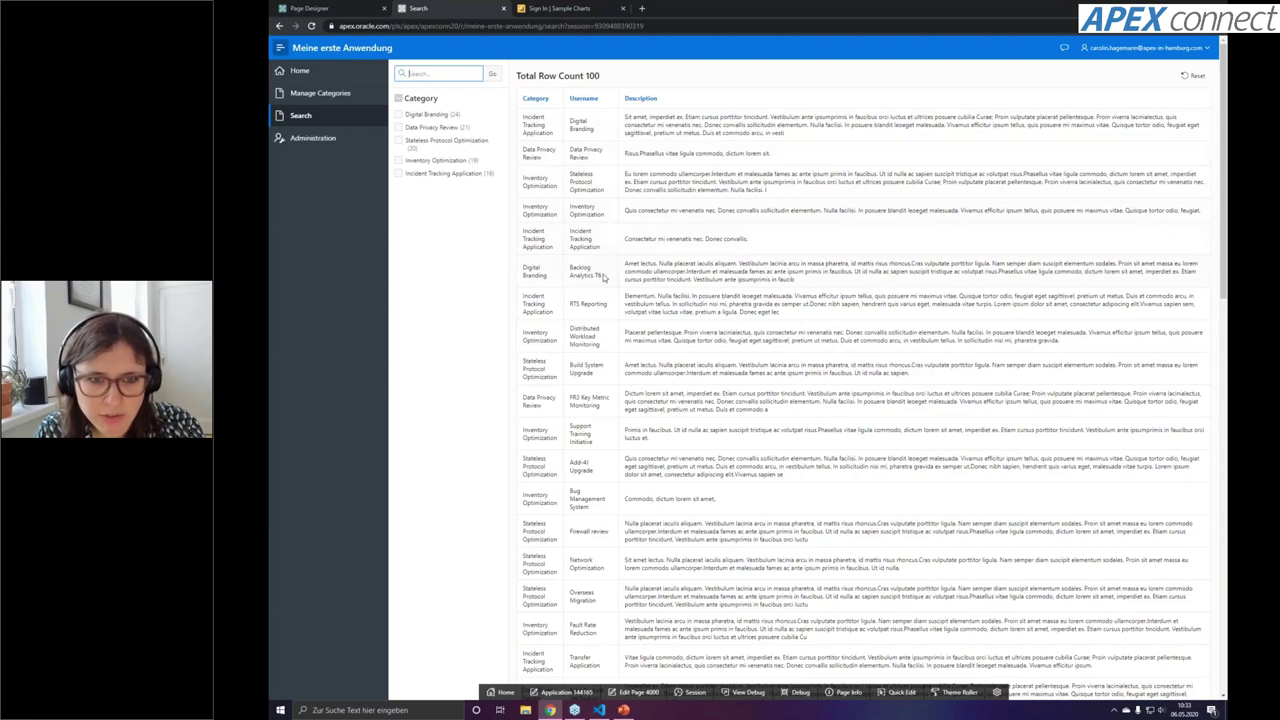
pyautogui.write('rts')
pyautogui.press('Return')
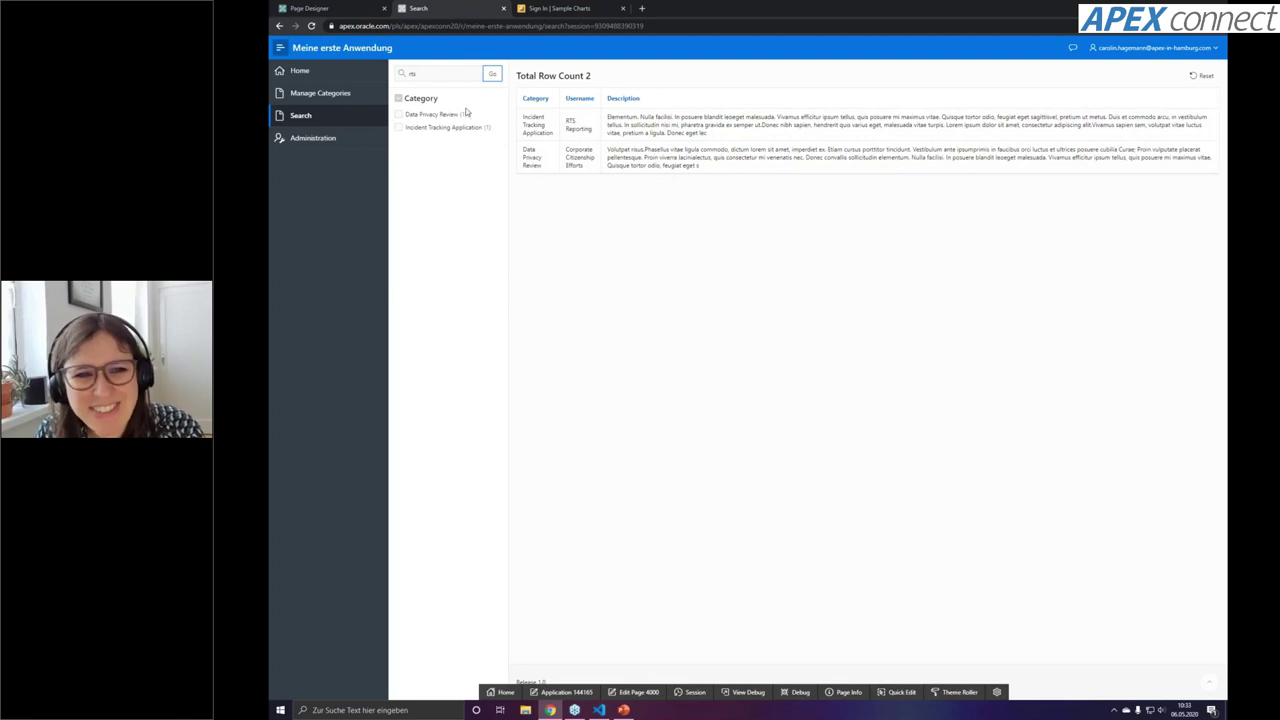
pyautogui.click(412, 74)
pyautogui.press('BackSpace')
pyautogui.press('BackSpace')
pyautogui.press('BackSpace')
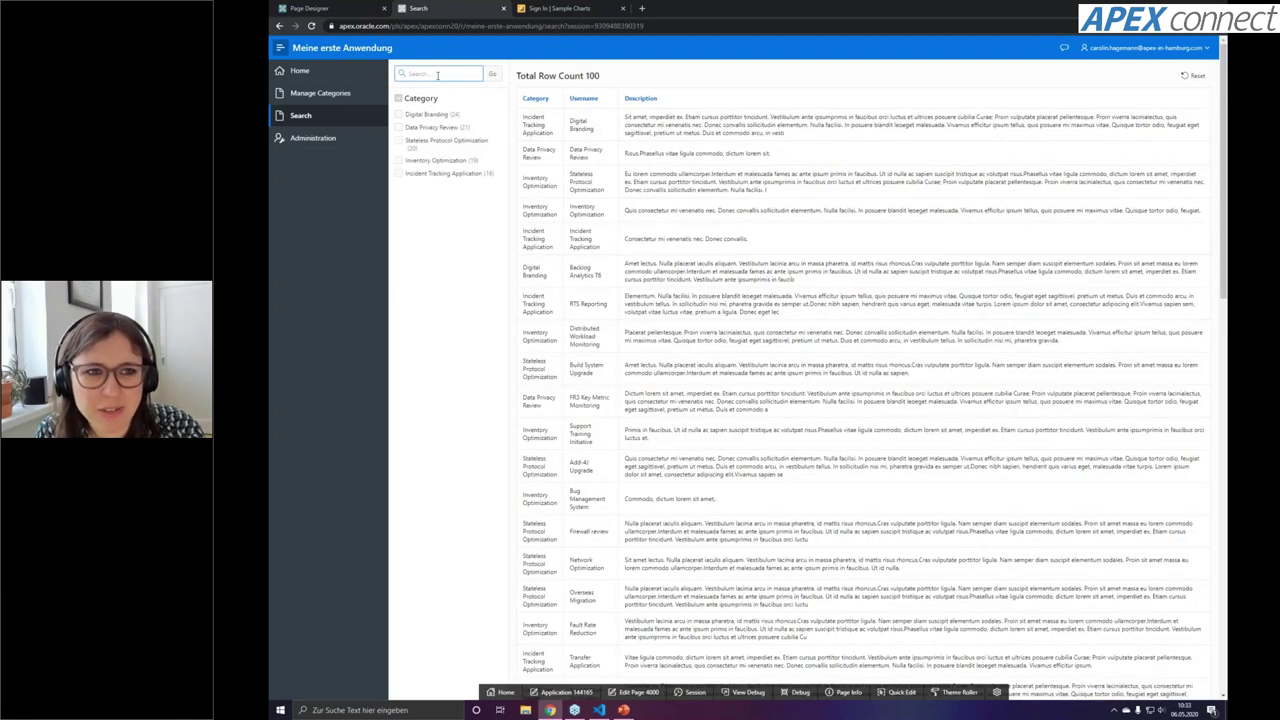
# Toggle Data Privacy Review and Stateless Protocol Optimization category filters on and off, then sort by Description
pyautogui.click(409, 128)
pyautogui.click(421, 143)
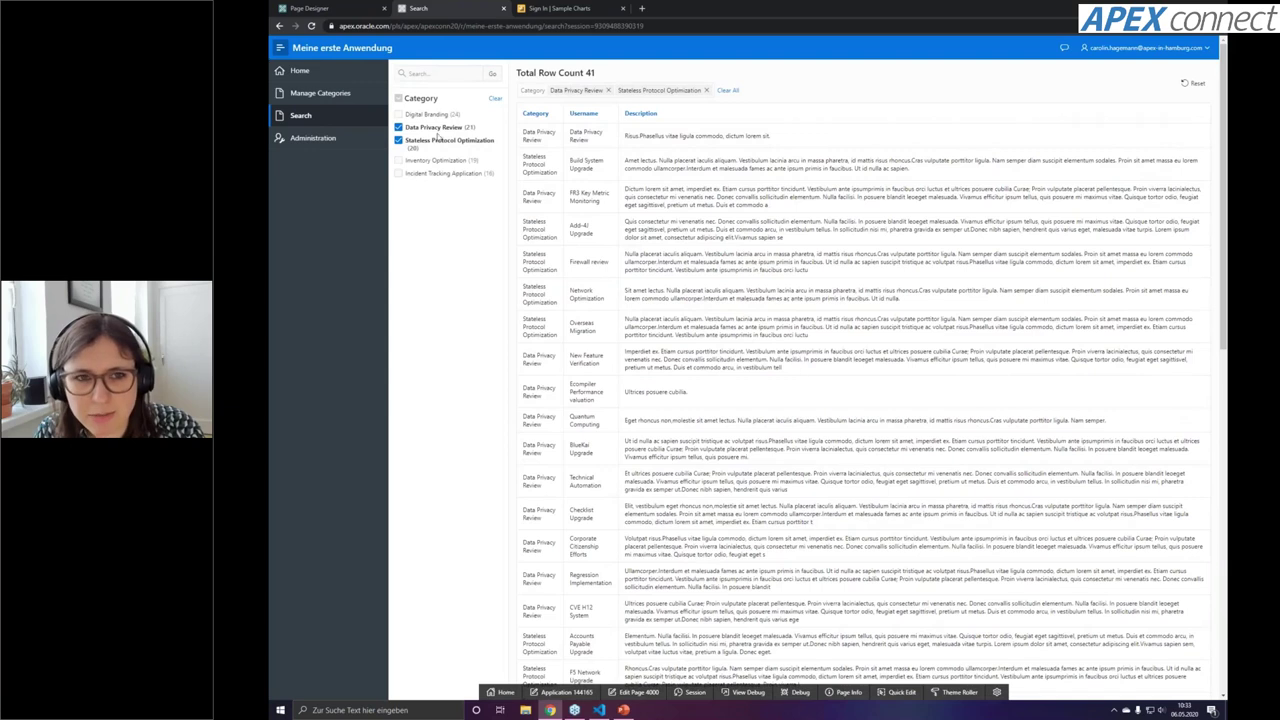
pyautogui.click(434, 141)
pyautogui.click(431, 127)
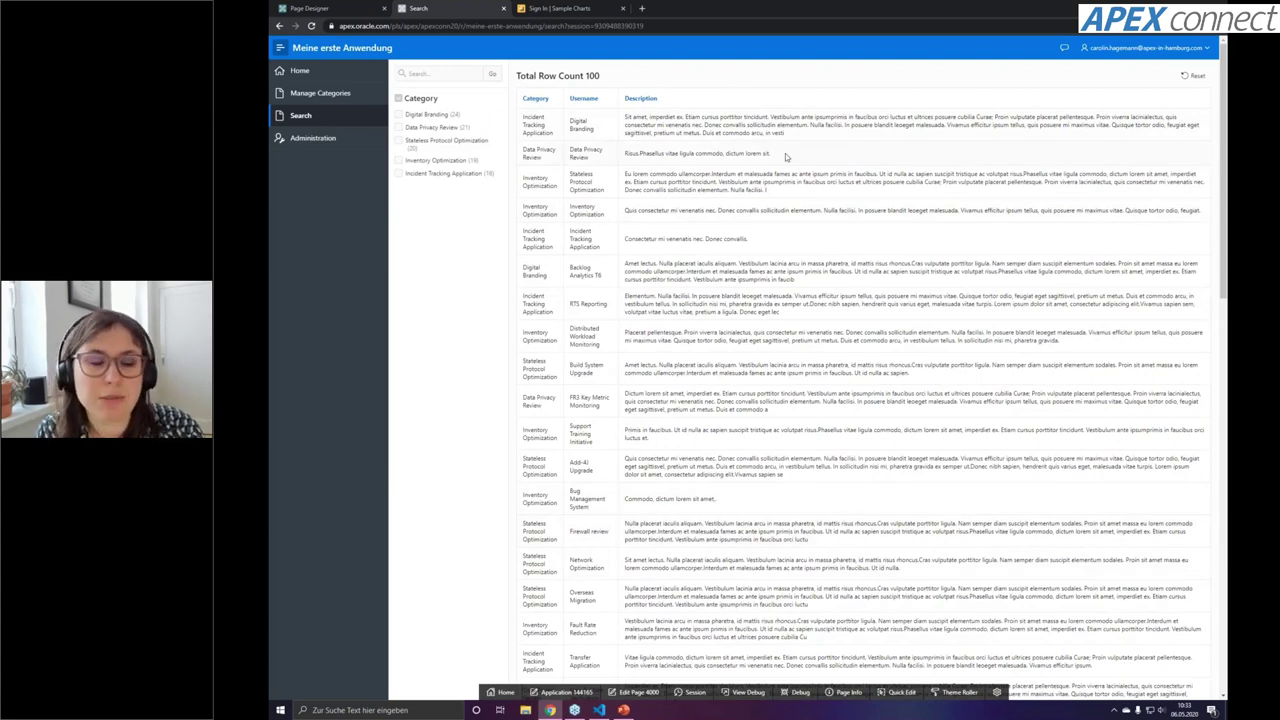
pyautogui.click(641, 98)
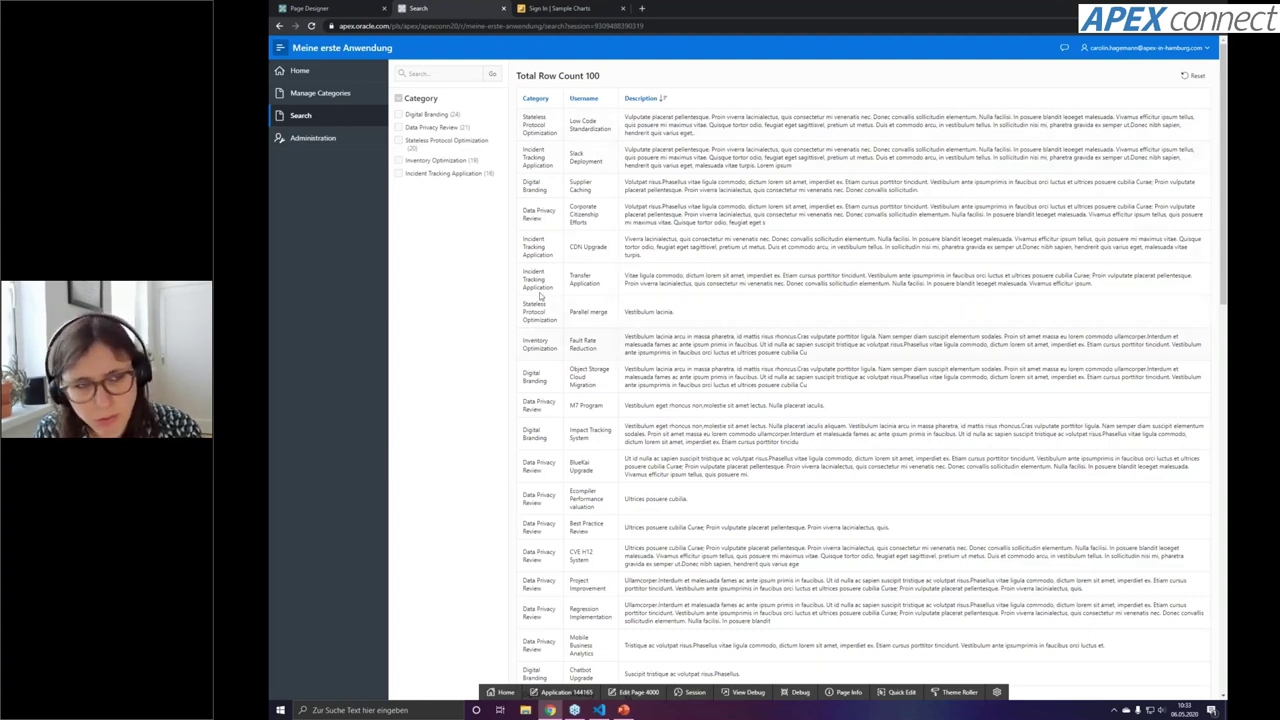
# In page 4000's Page Designer, add a new facet named P4000_USERNAME
pyautogui.click(346, 11)
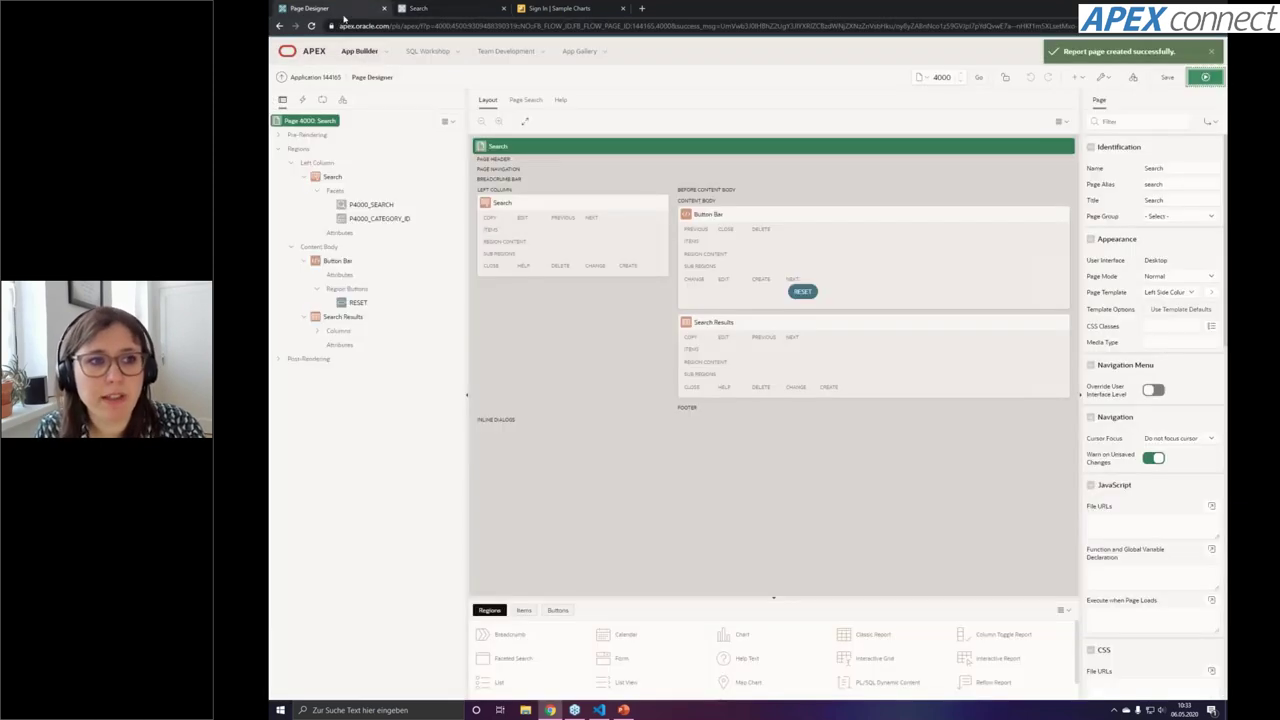
pyautogui.click(334, 177)
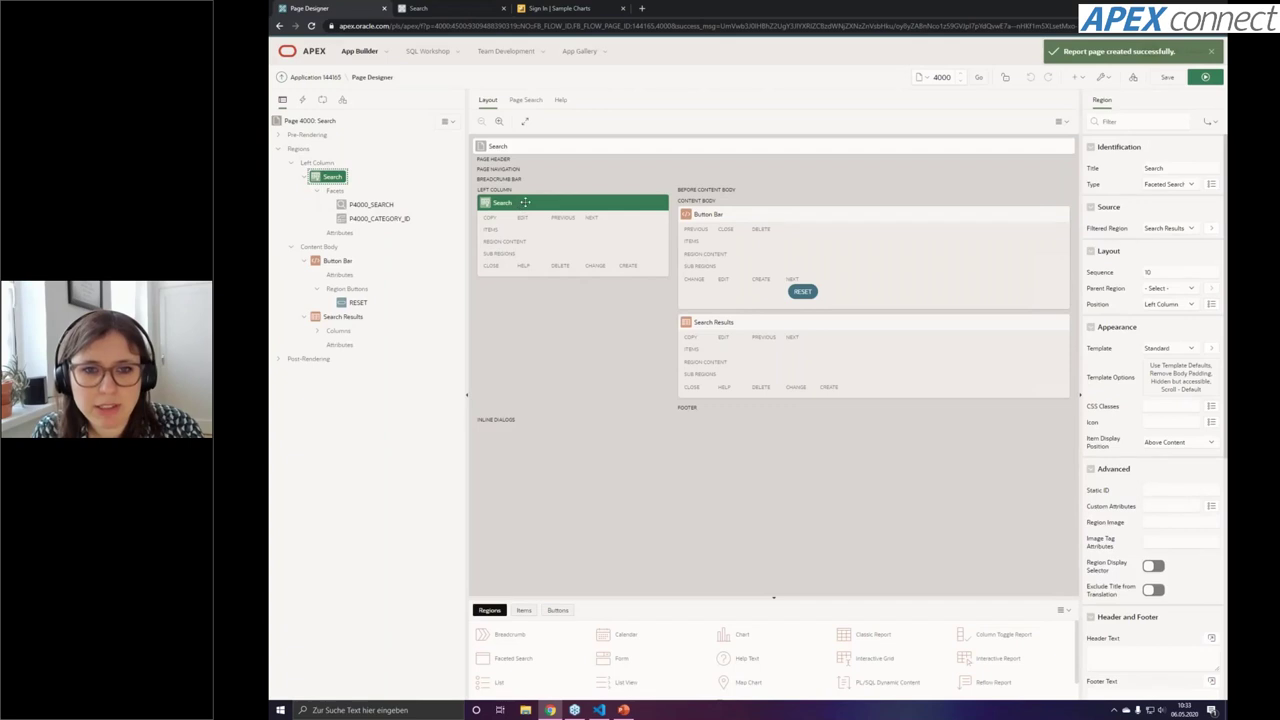
pyautogui.click(367, 222)
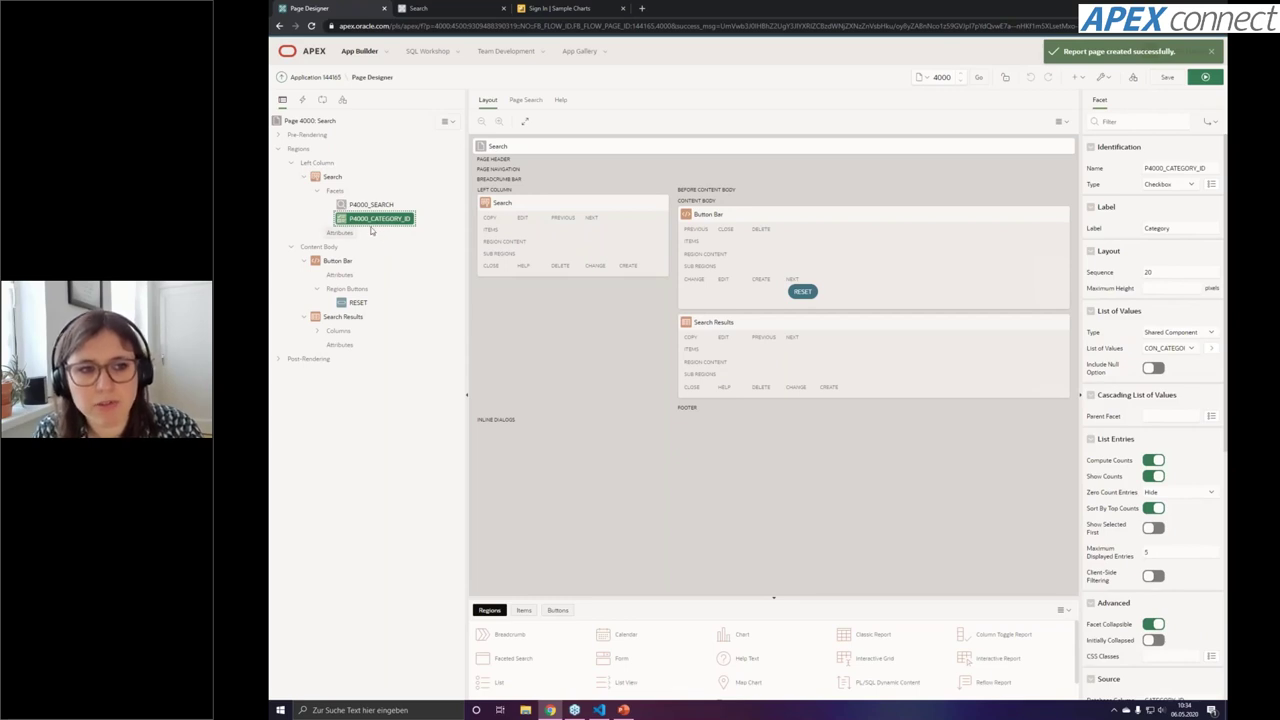
pyautogui.rightClick(338, 192)
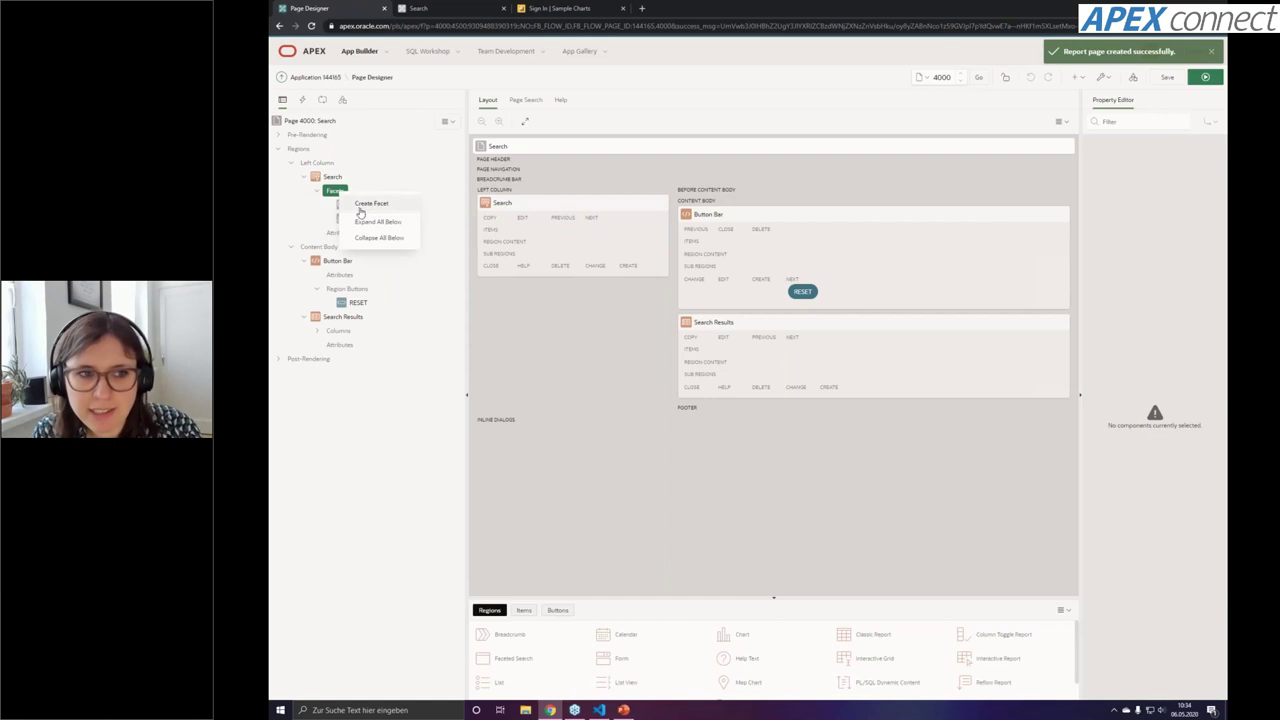
pyautogui.click(370, 205)
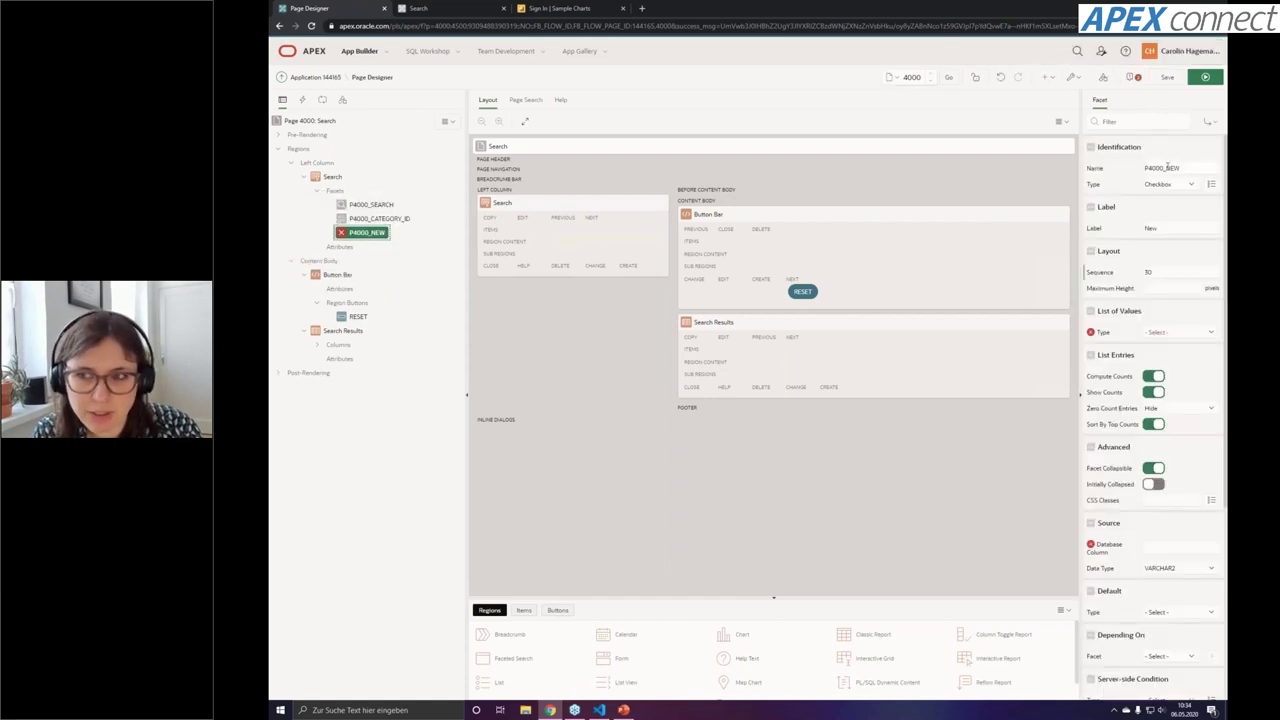
pyautogui.moveTo(1167, 168); pyautogui.dragTo(1183, 168)
pyautogui.write('USERNAME')
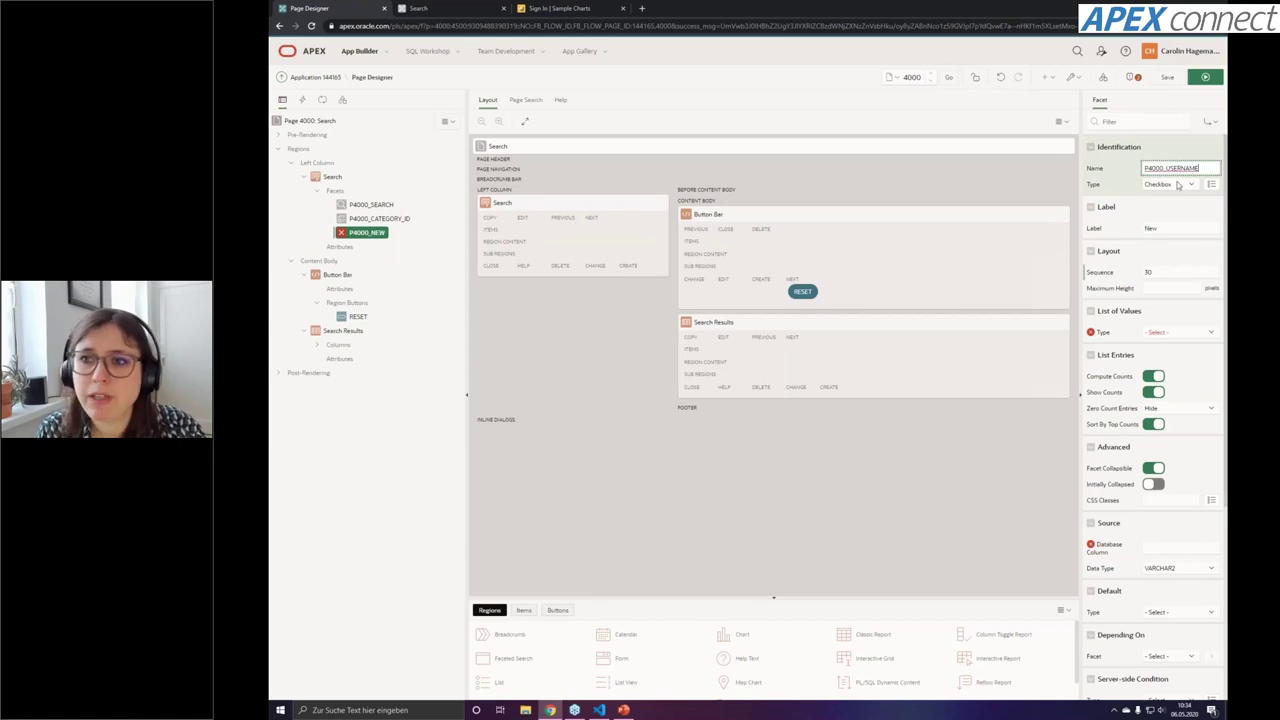
# Make P4000_USERNAME a Select List with its list of values from a SQL Query
pyautogui.click(1180, 185)
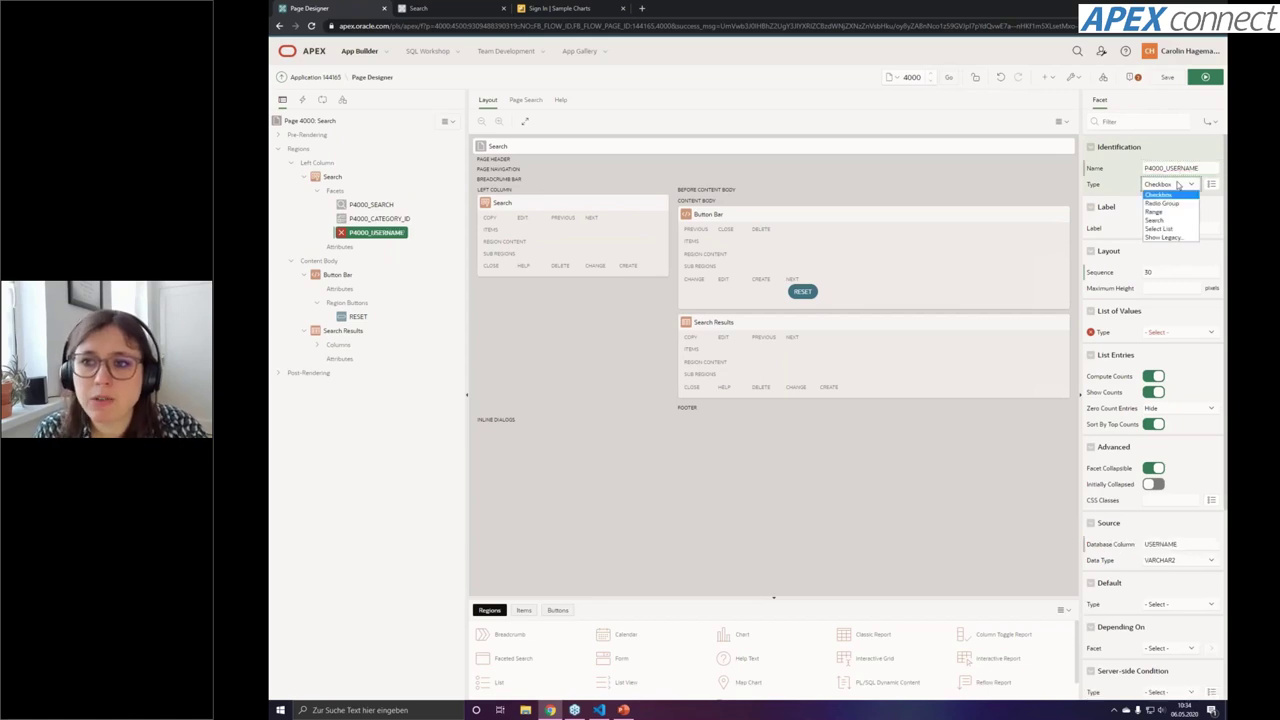
pyautogui.click(1162, 228)
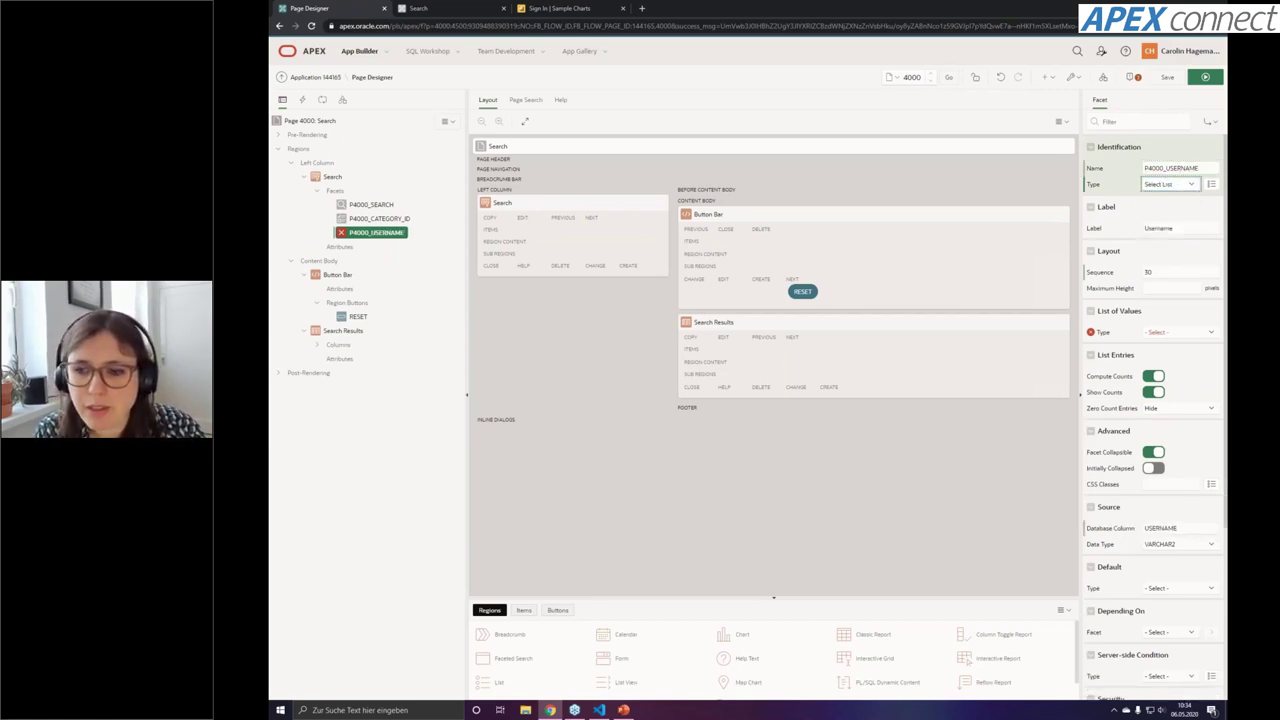
pyautogui.scroll(-1, 1150, 420)
pyautogui.moveTo(1180, 478); pyautogui.dragTo(1146, 478)
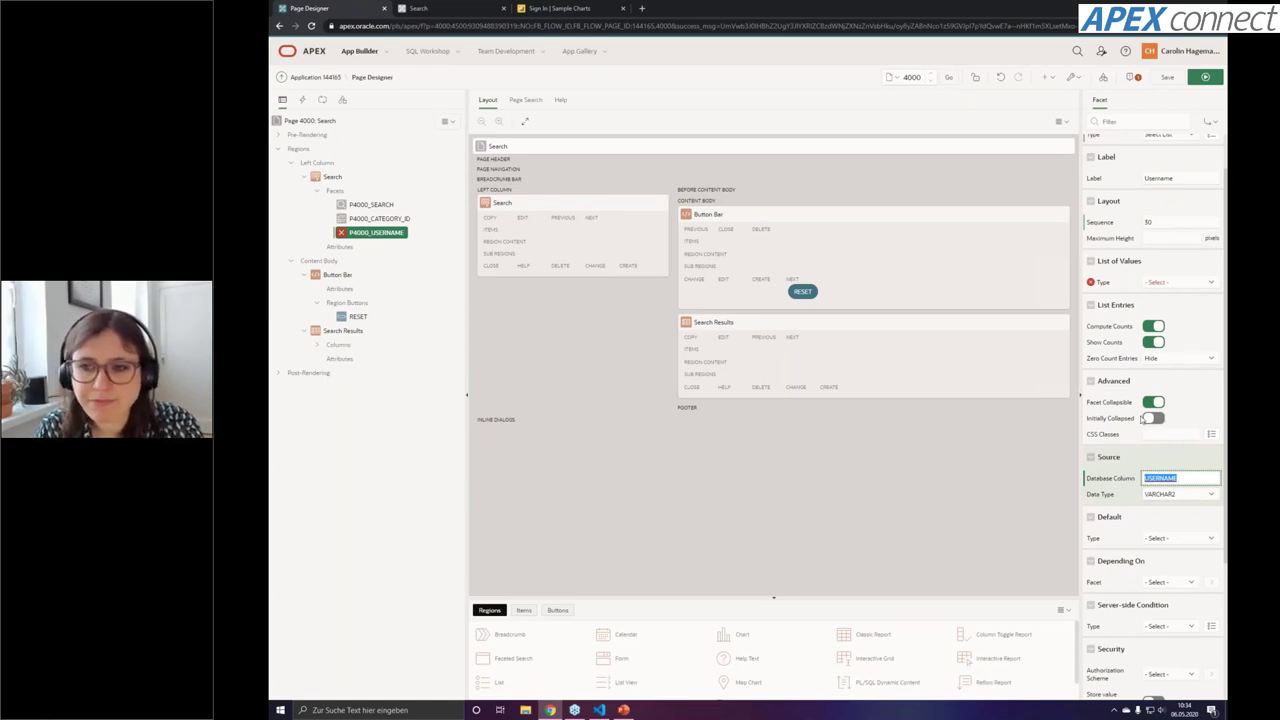
pyautogui.click(1178, 283)
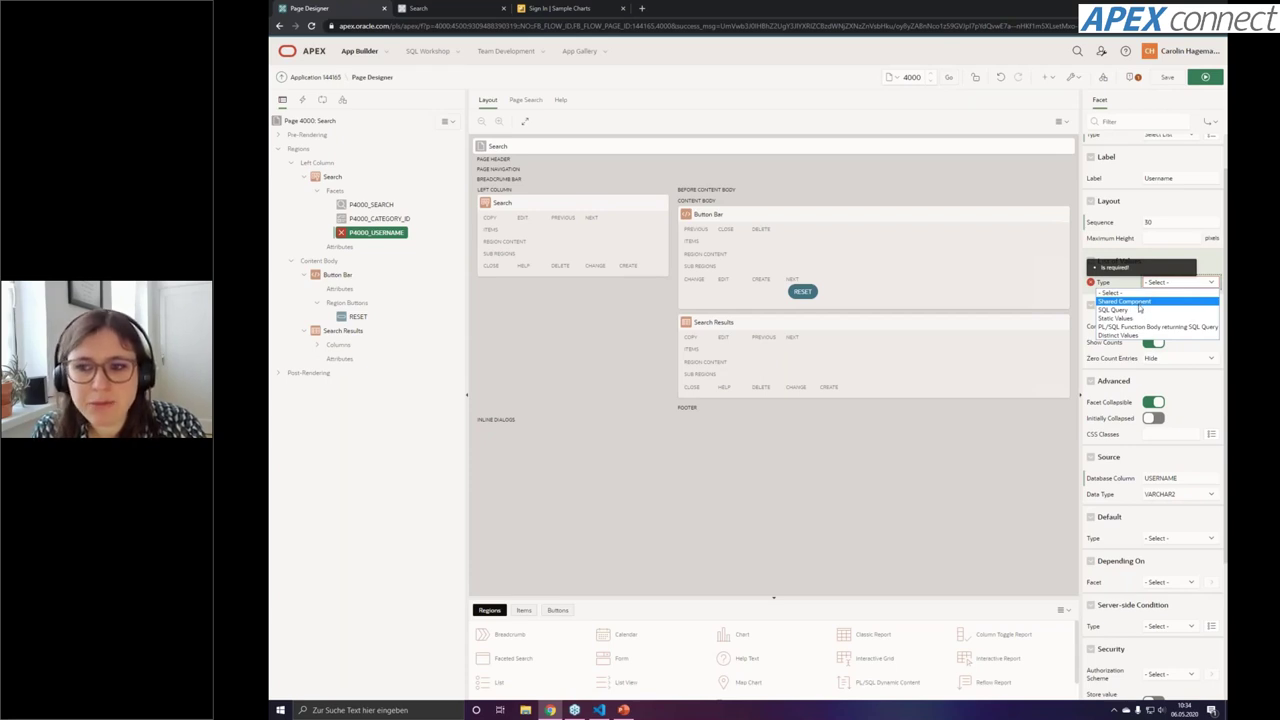
pyautogui.click(1139, 309)
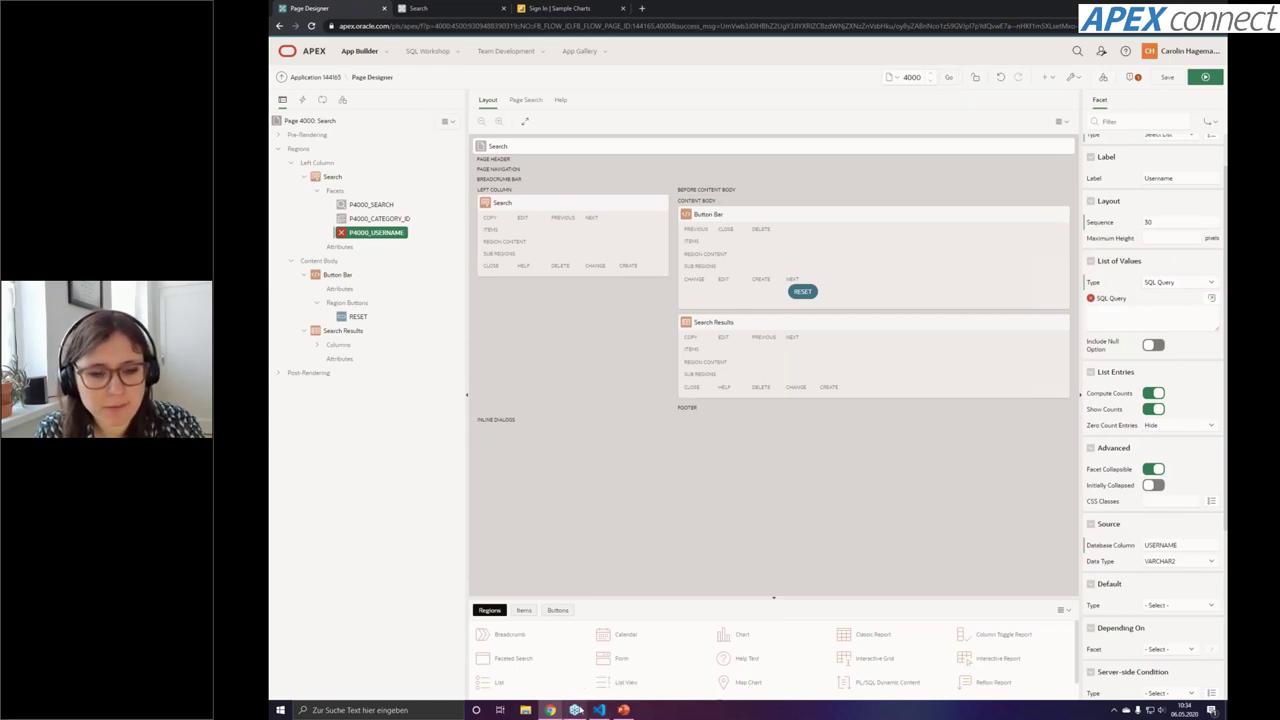
pyautogui.click(598, 710)
# Copy the distinct-username LOV query from line 15 in VS Code into the Username facet's SQL Query
pyautogui.scroll(9, 580, 320)
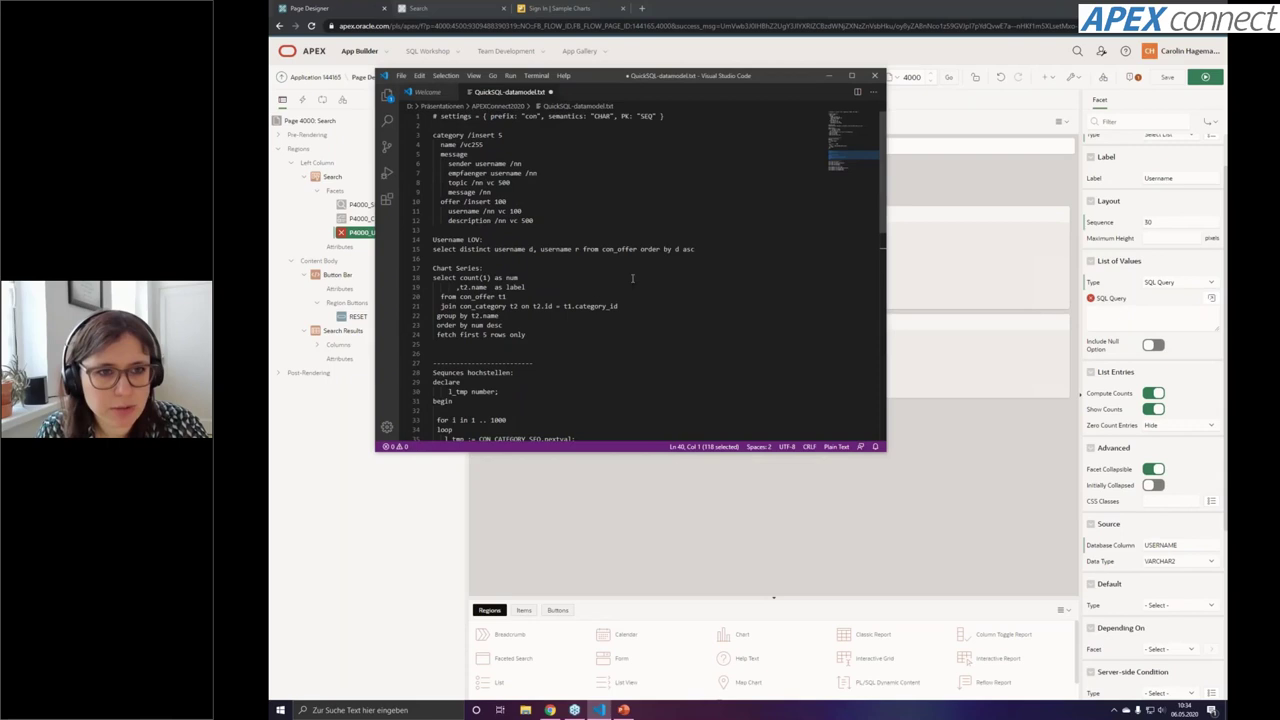
pyautogui.moveTo(707, 249); pyautogui.dragTo(428, 250)
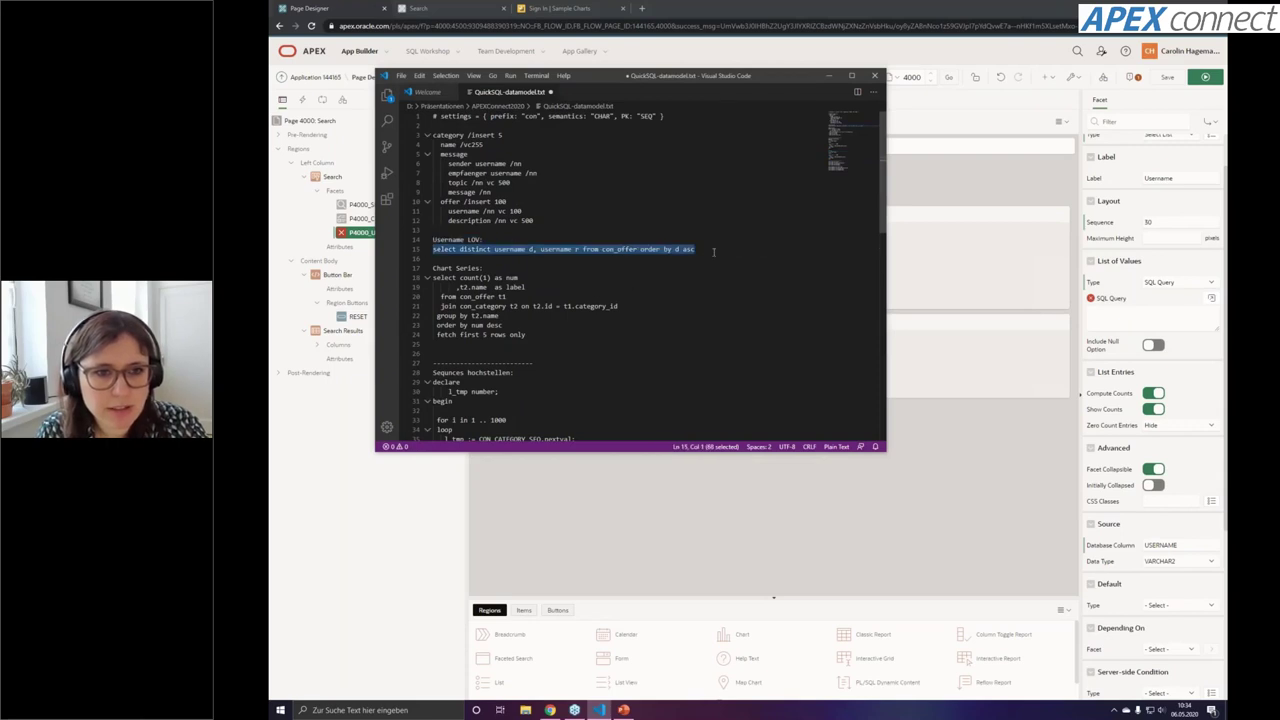
pyautogui.hotkey('ctrl', 'c')
pyautogui.hotkey('alt', 'Tab')
pyautogui.hotkey('ctrl', 'v')
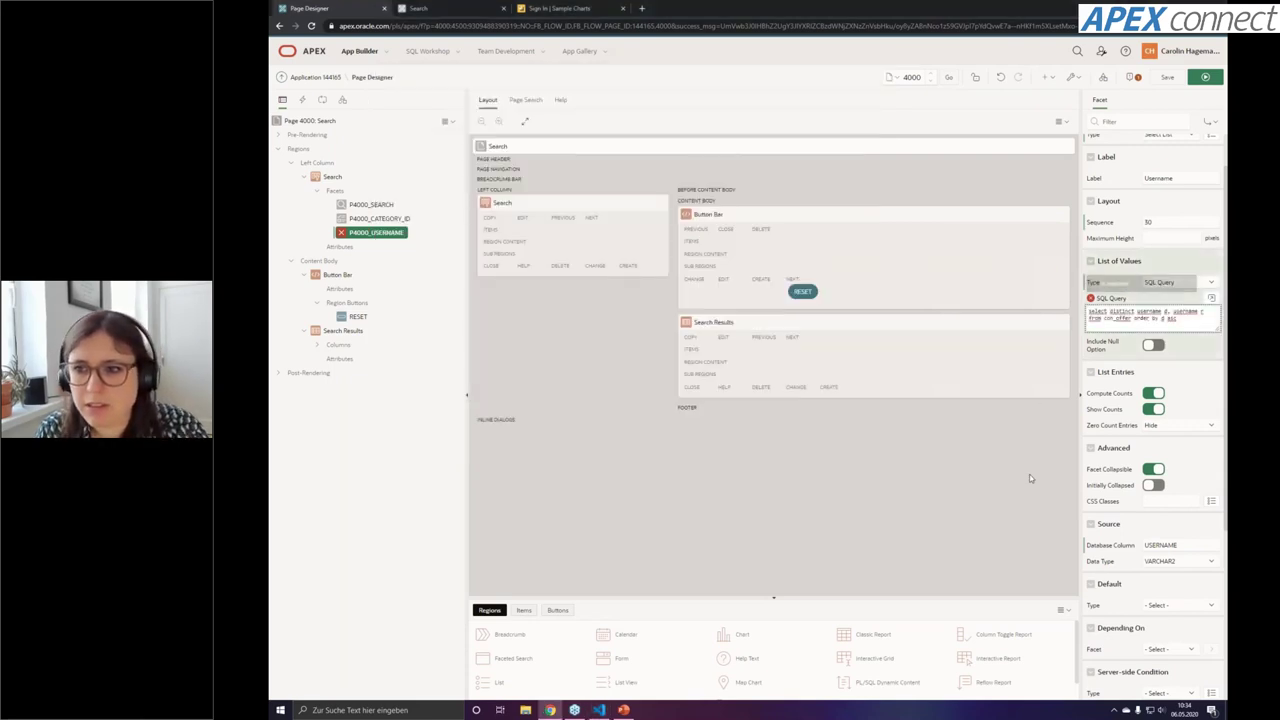
# Save and run the Search page, then filter offers by the Social Media Marketing username
pyautogui.click(1167, 78)
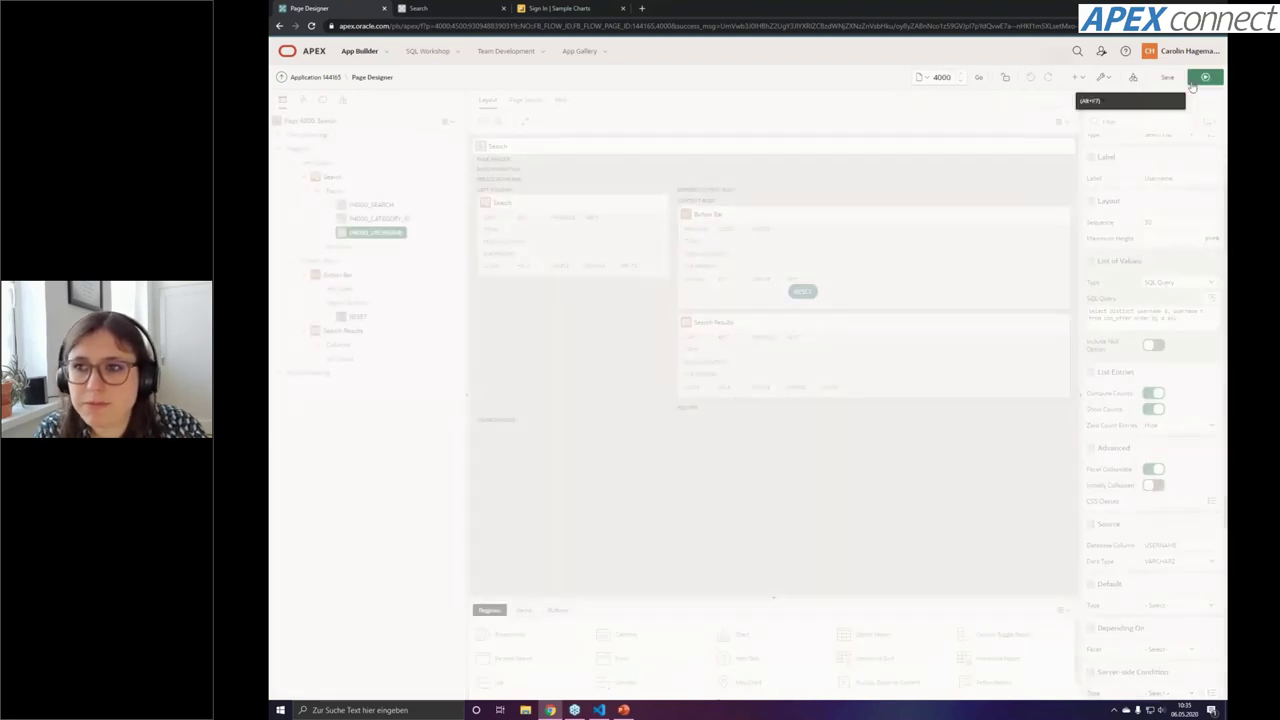
pyautogui.click(1196, 80)
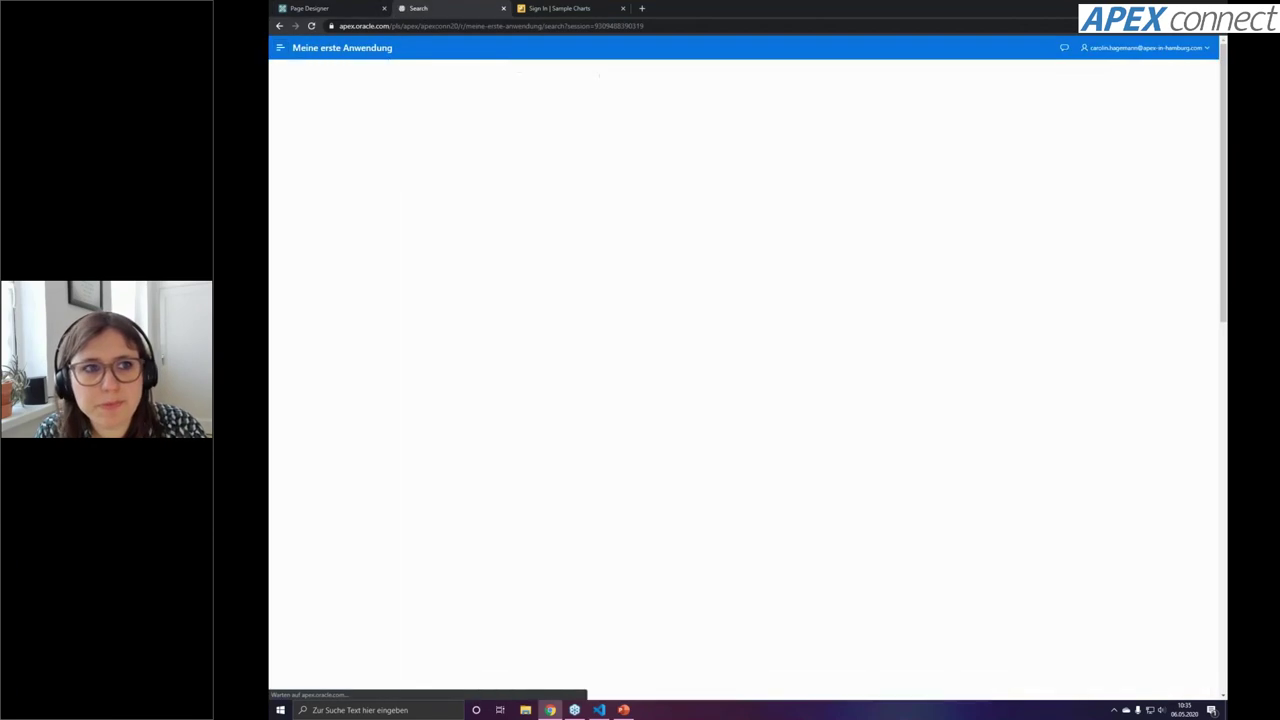
pyautogui.click(494, 214)
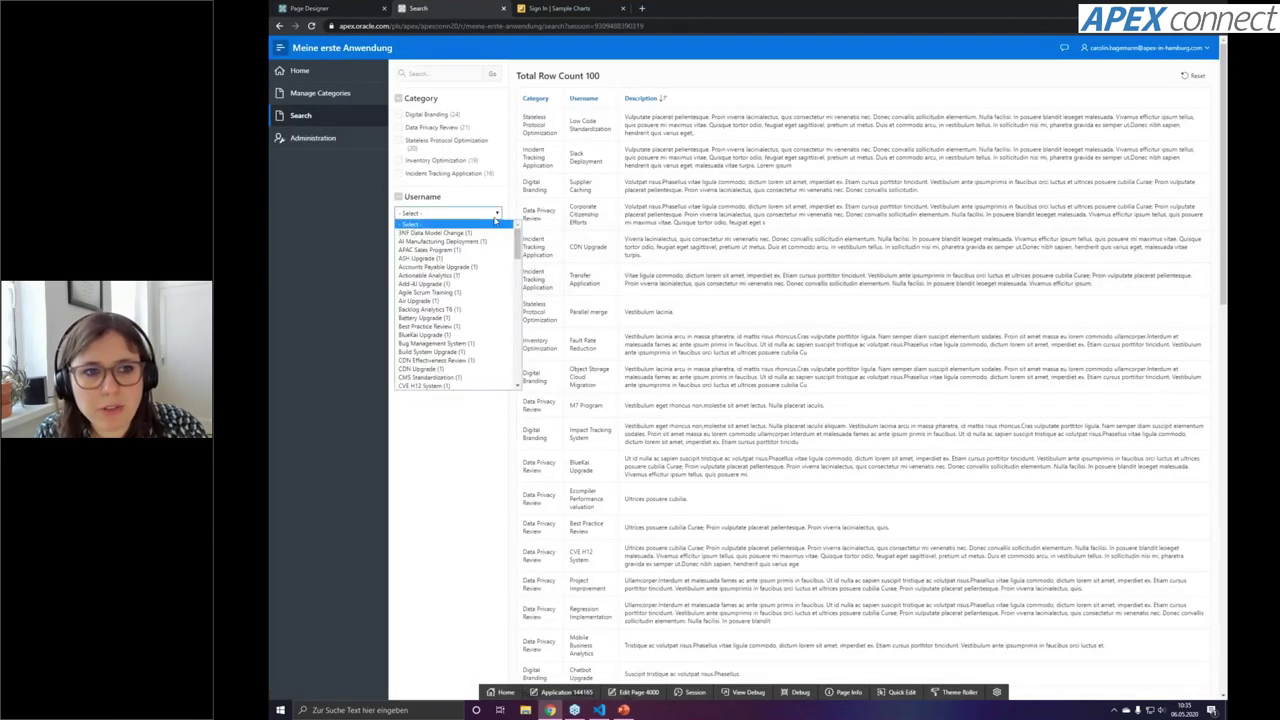
pyautogui.scroll(-10, 494, 224)
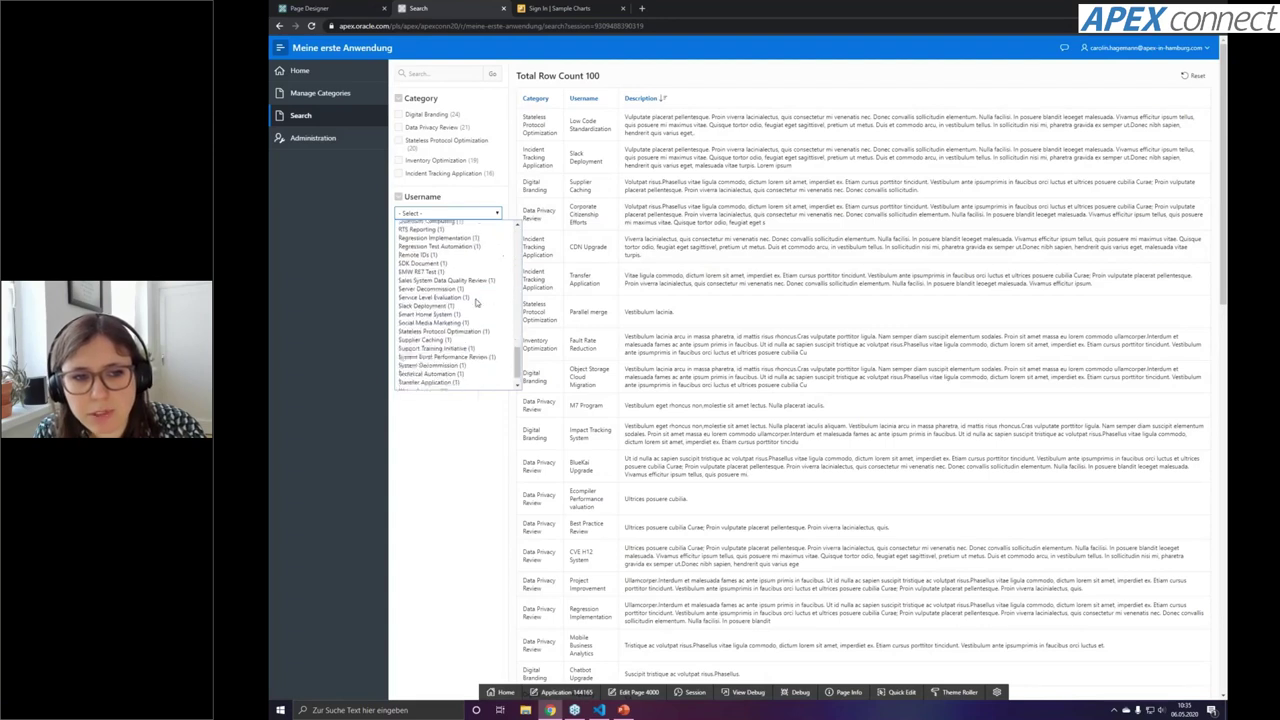
pyautogui.click(452, 302)
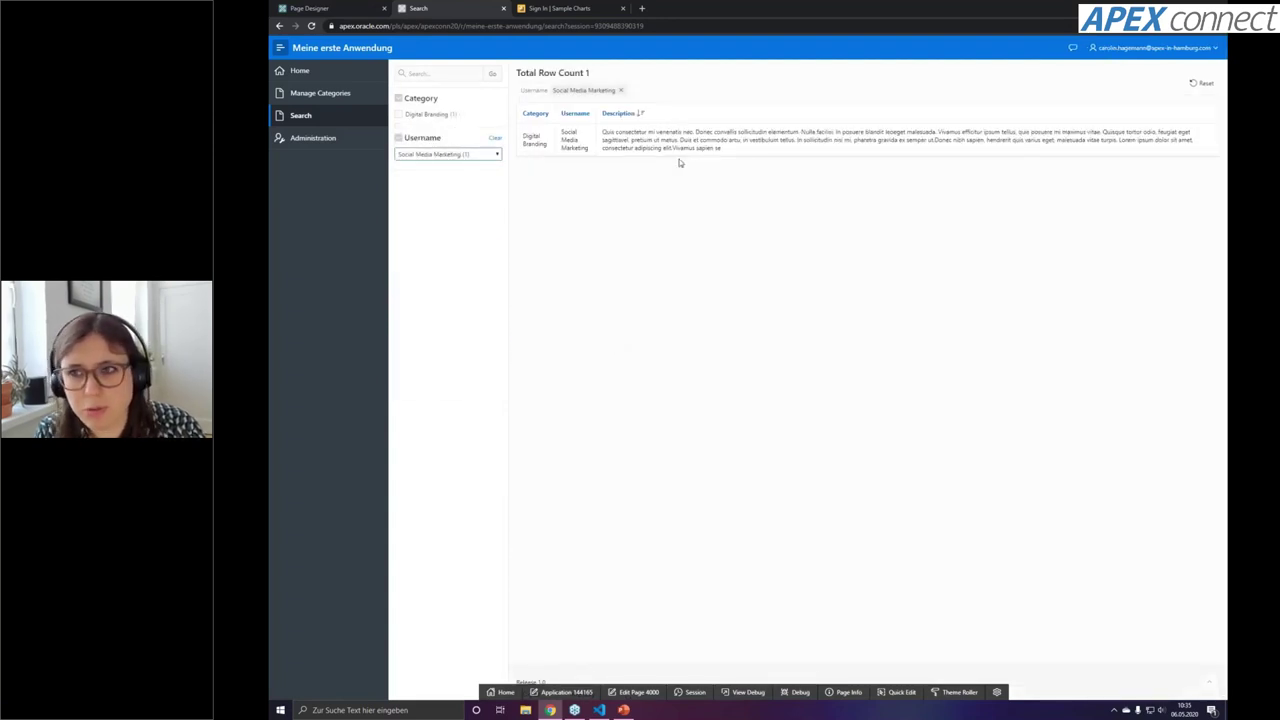
# Switch the Username filter to APAC Sales Program, then remove it to show all offers
pyautogui.click(479, 154)
pyautogui.scroll(10, 474, 207)
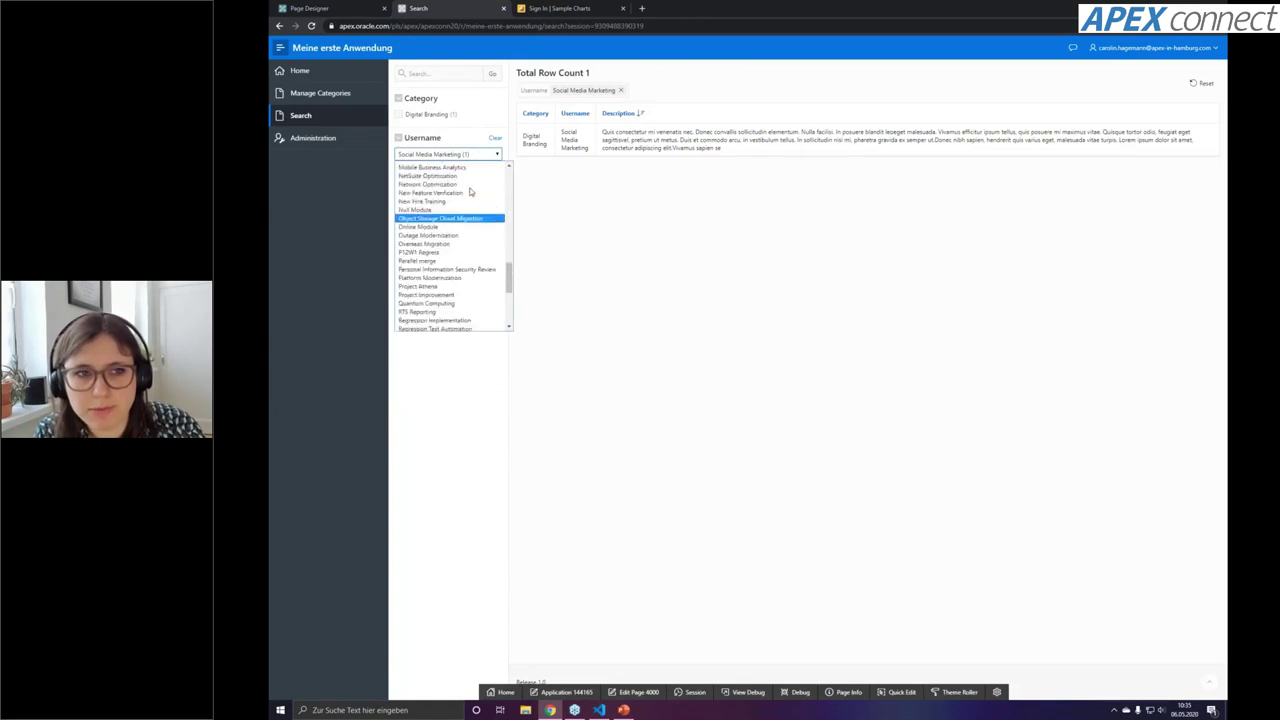
pyautogui.click(476, 191)
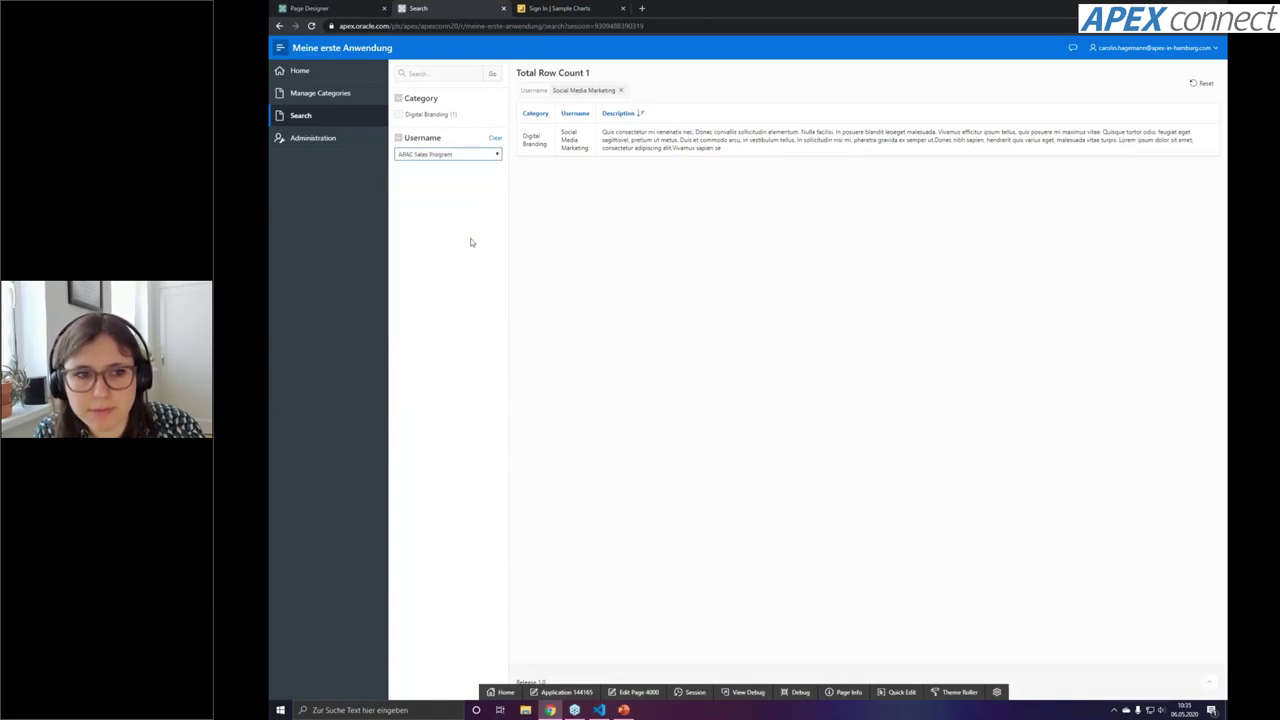
pyautogui.click(612, 90)
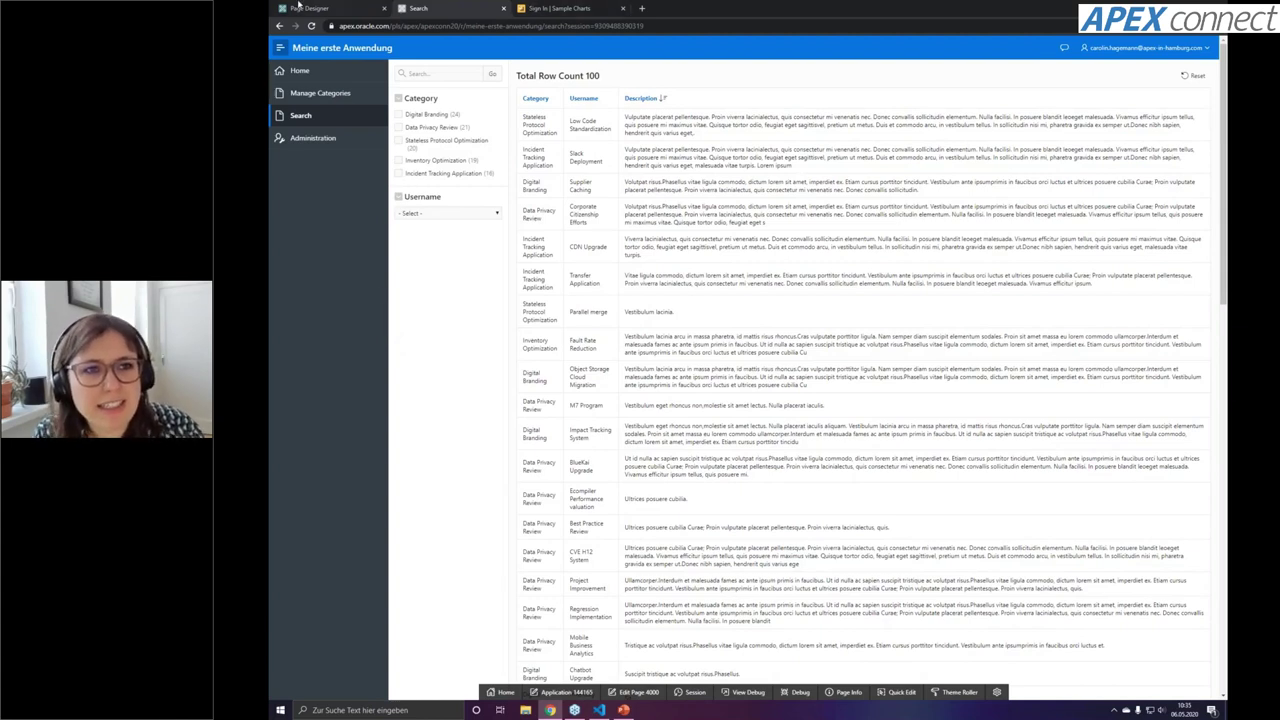
pyautogui.click(548, 9)
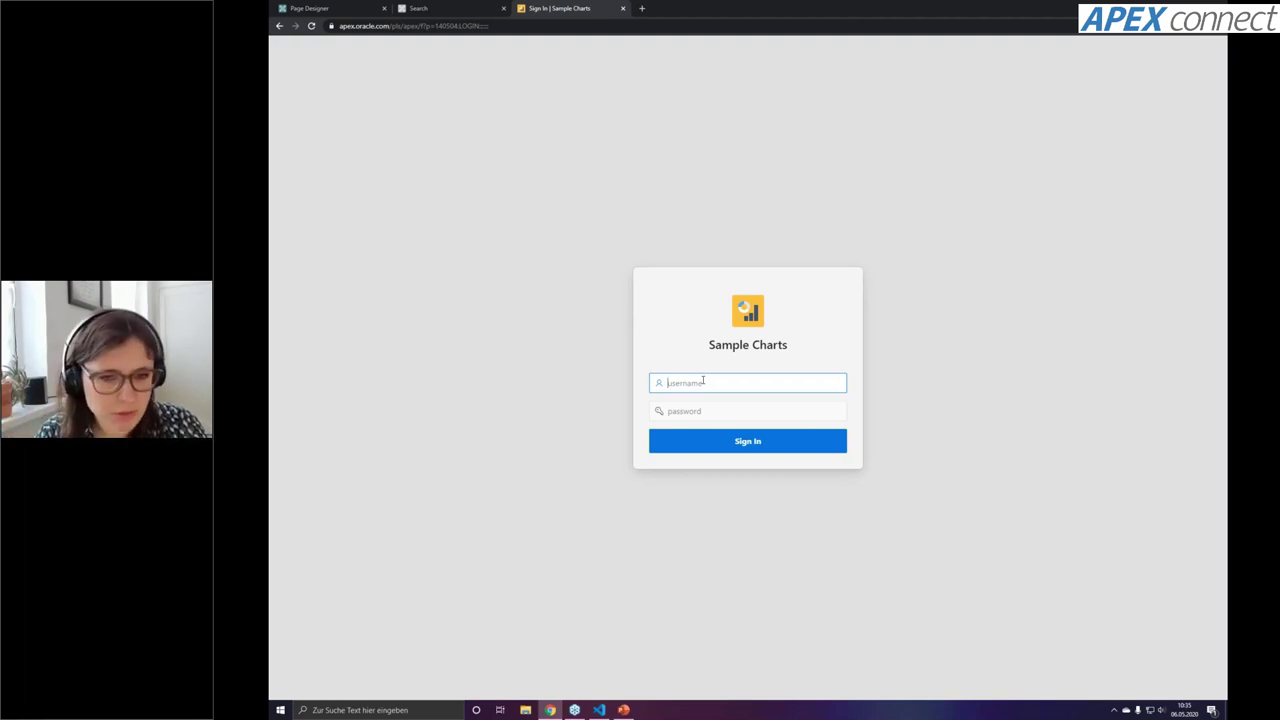
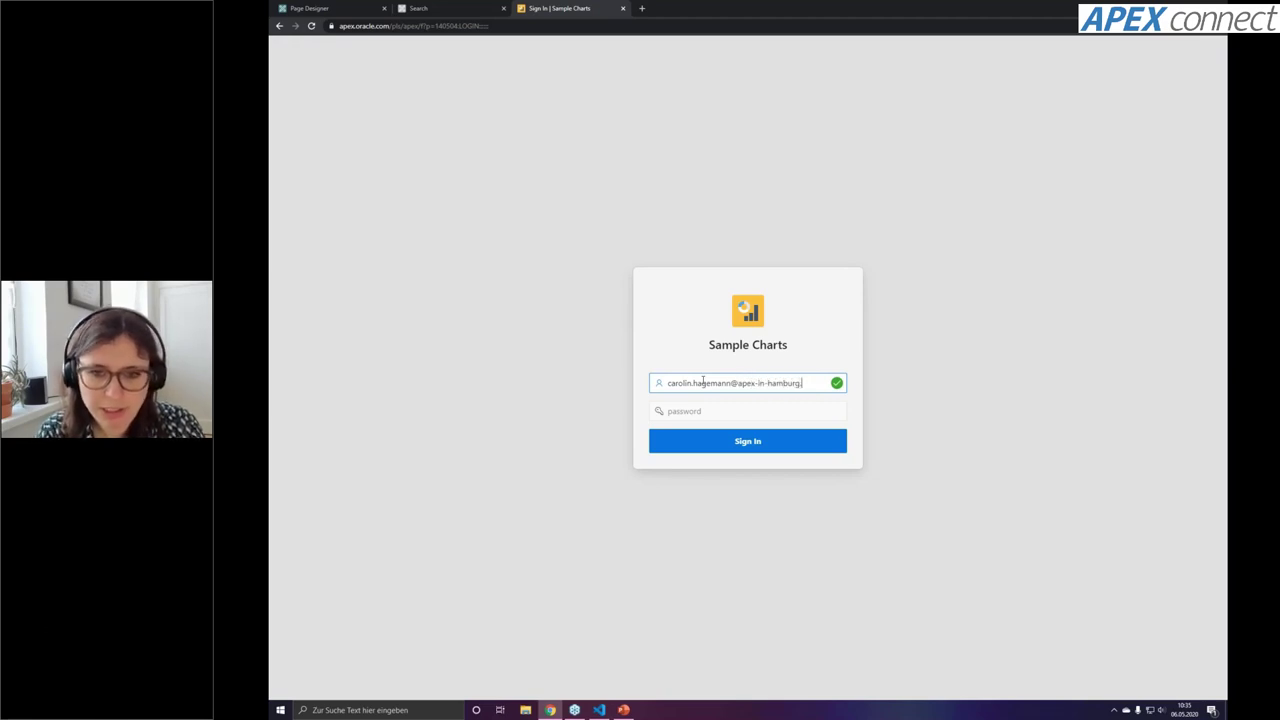
# Sign in to Sample Charts with the account's e-mail username and password
pyautogui.press('Tab')
pyautogui.hotkey('shift', 'Tab')
pyautogui.press('End')
pyautogui.press('Tab')
pyautogui.write('************')
pyautogui.press('Return')
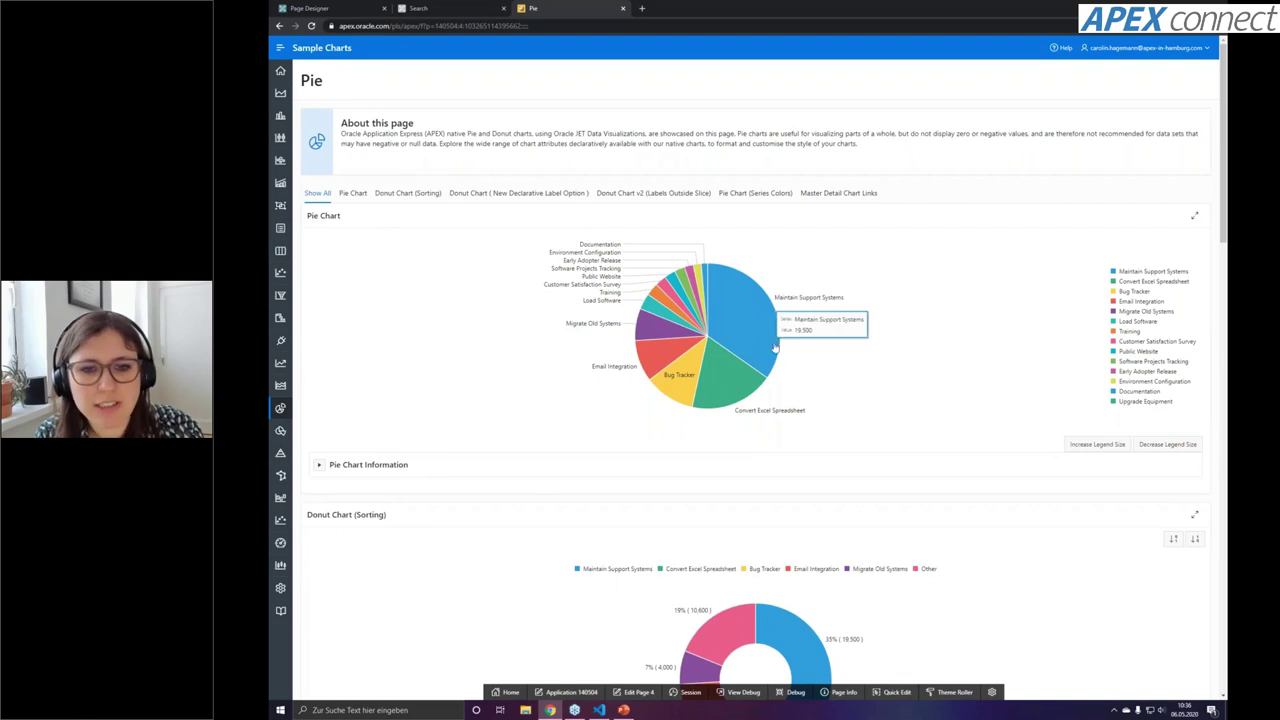
# Scroll through the Pie chart page, then return to the Sample Charts home page
pyautogui.scroll(-1, 783, 394)
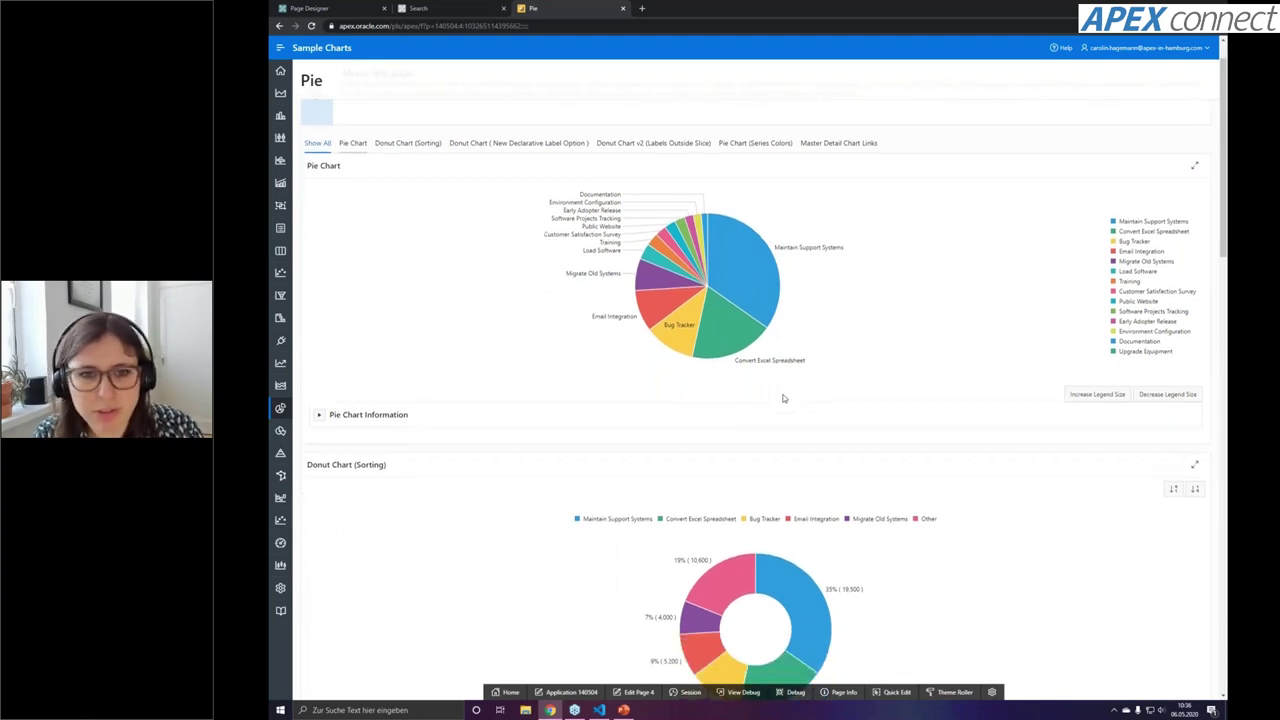
pyautogui.scroll(-3, 607, 437)
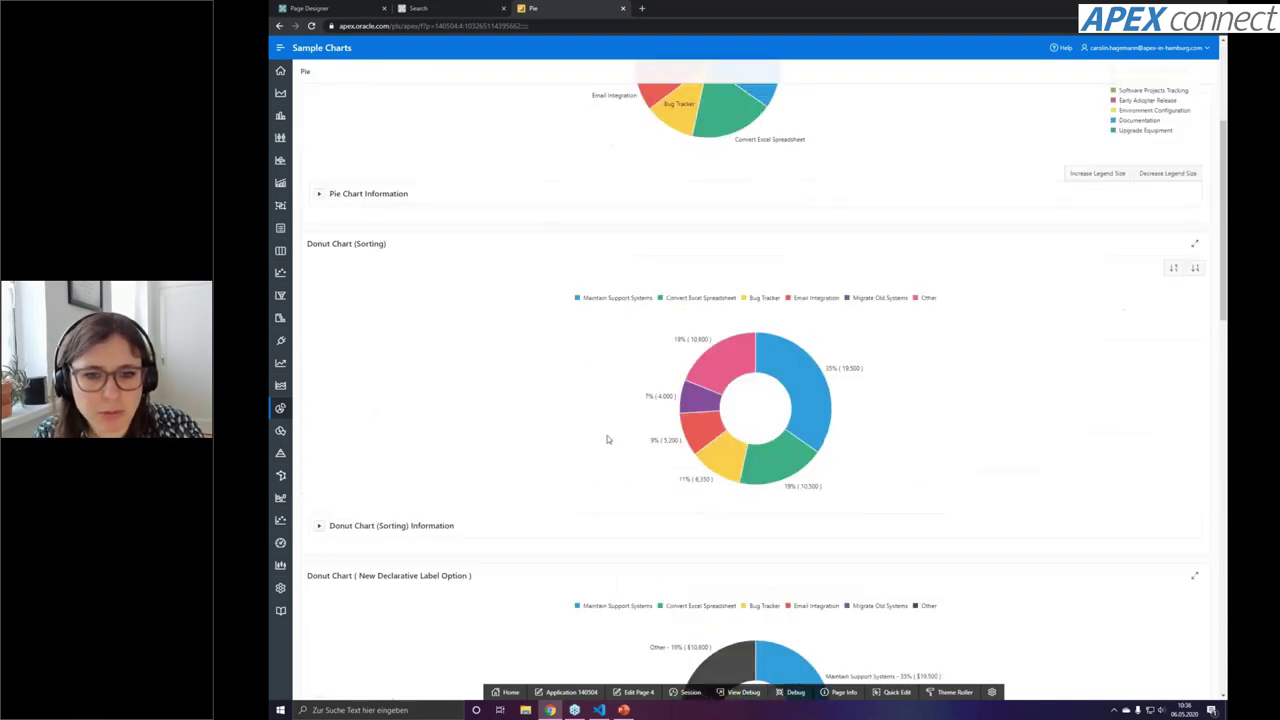
pyautogui.scroll(-3, 607, 438)
pyautogui.click(280, 70)
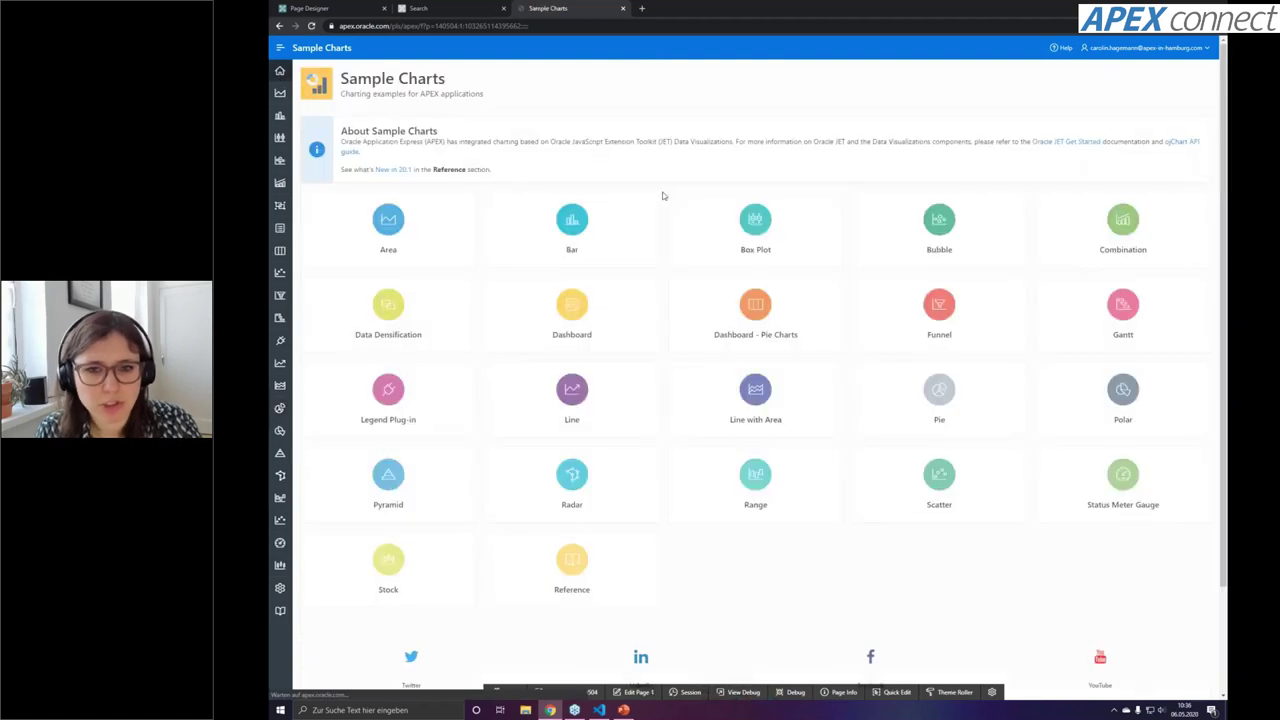
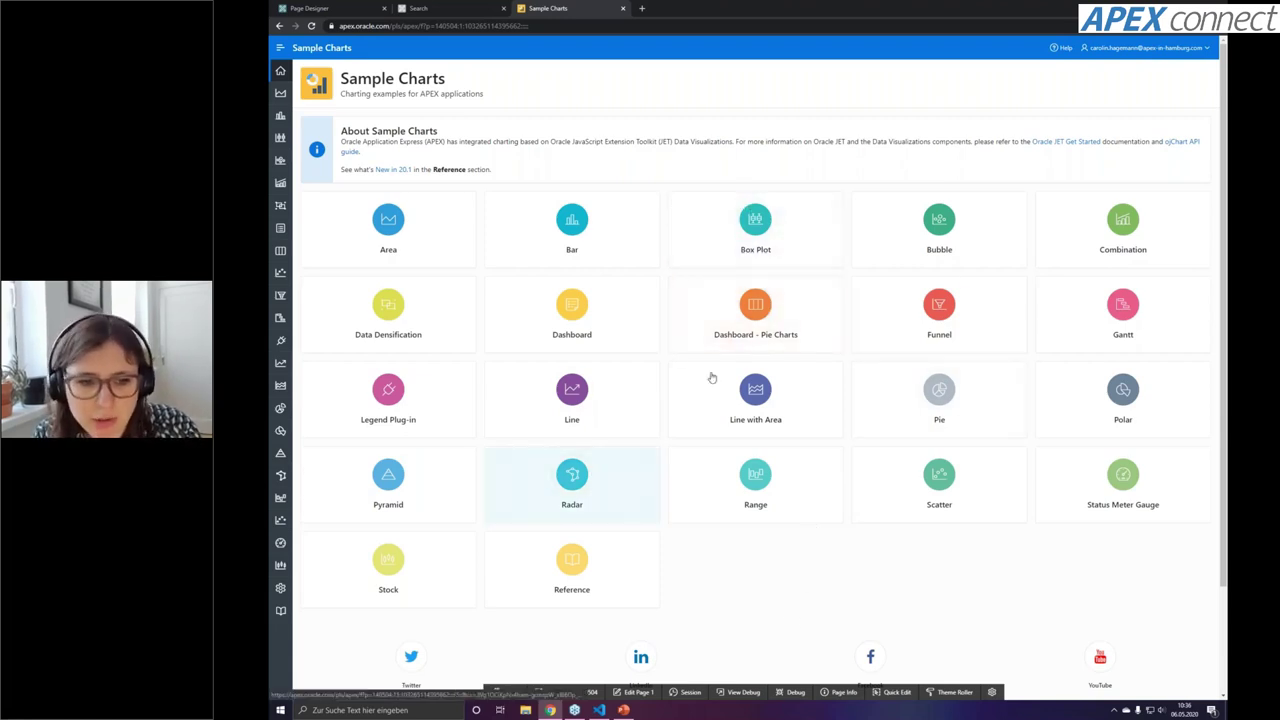
# Open the Box Plot examples and scroll through the survey, time-axis and grades charts
pyautogui.click(794, 195)
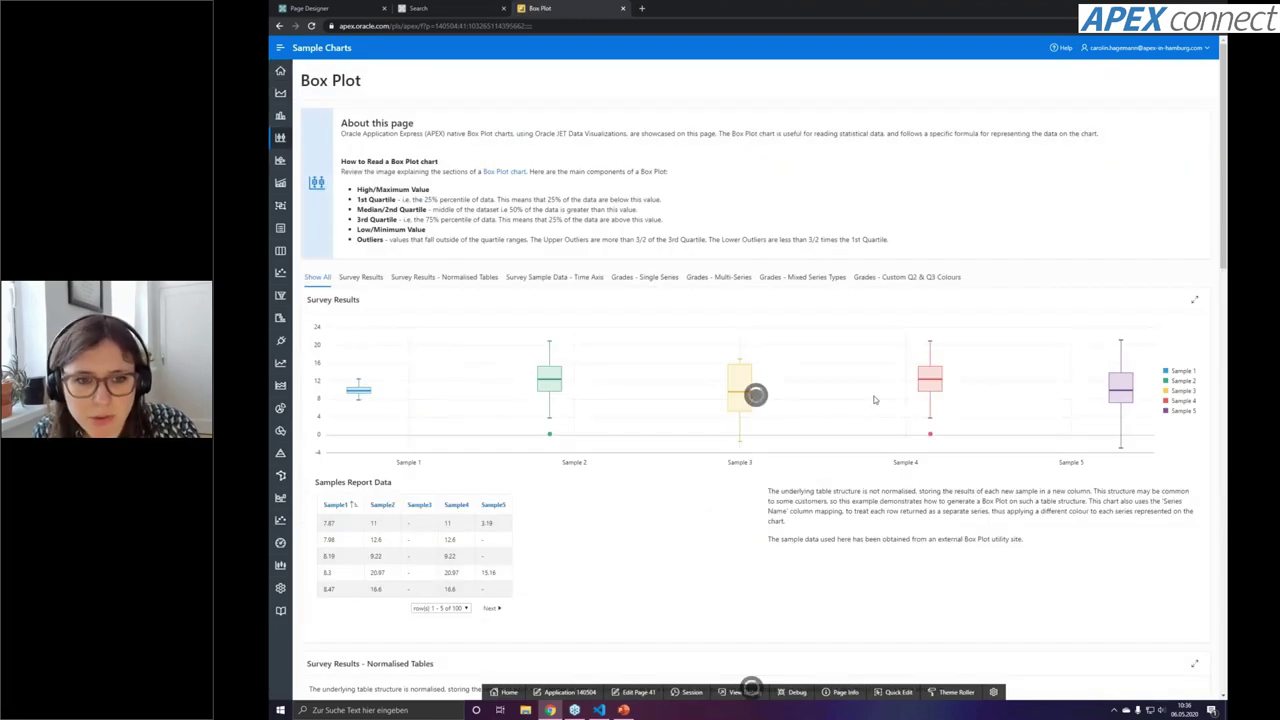
pyautogui.moveTo(933, 393)
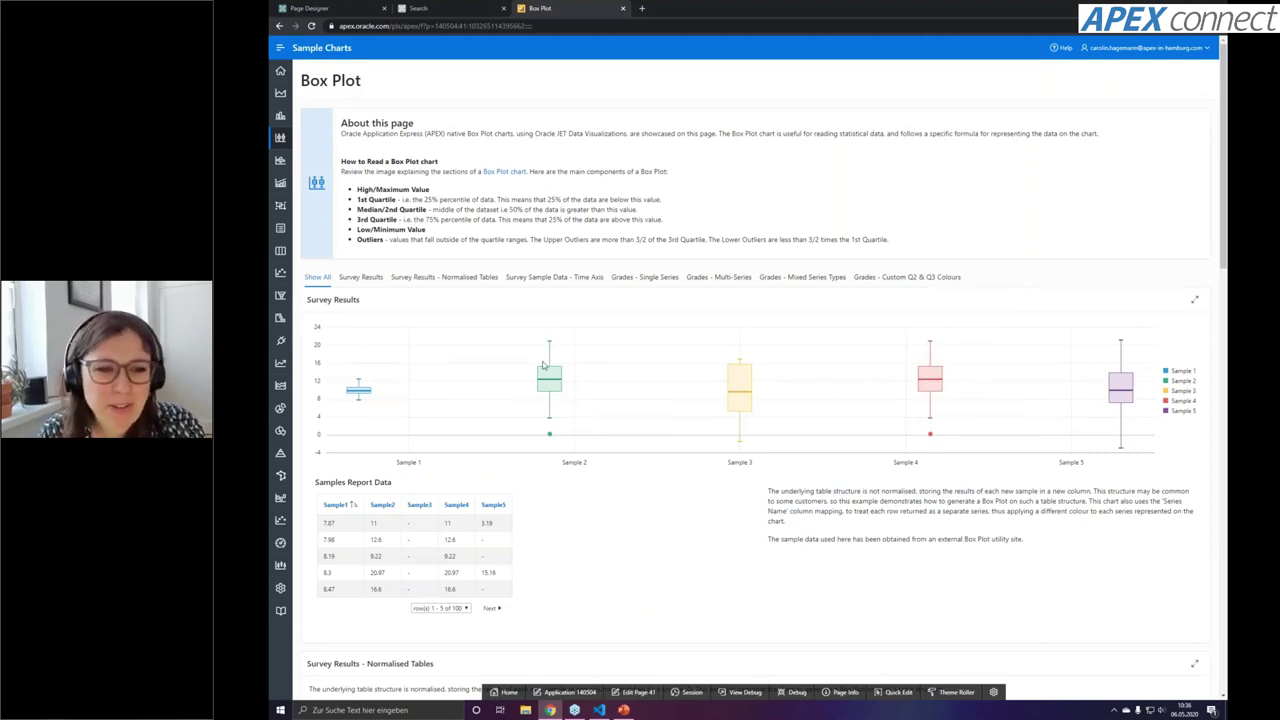
pyautogui.scroll(-2, 674, 454)
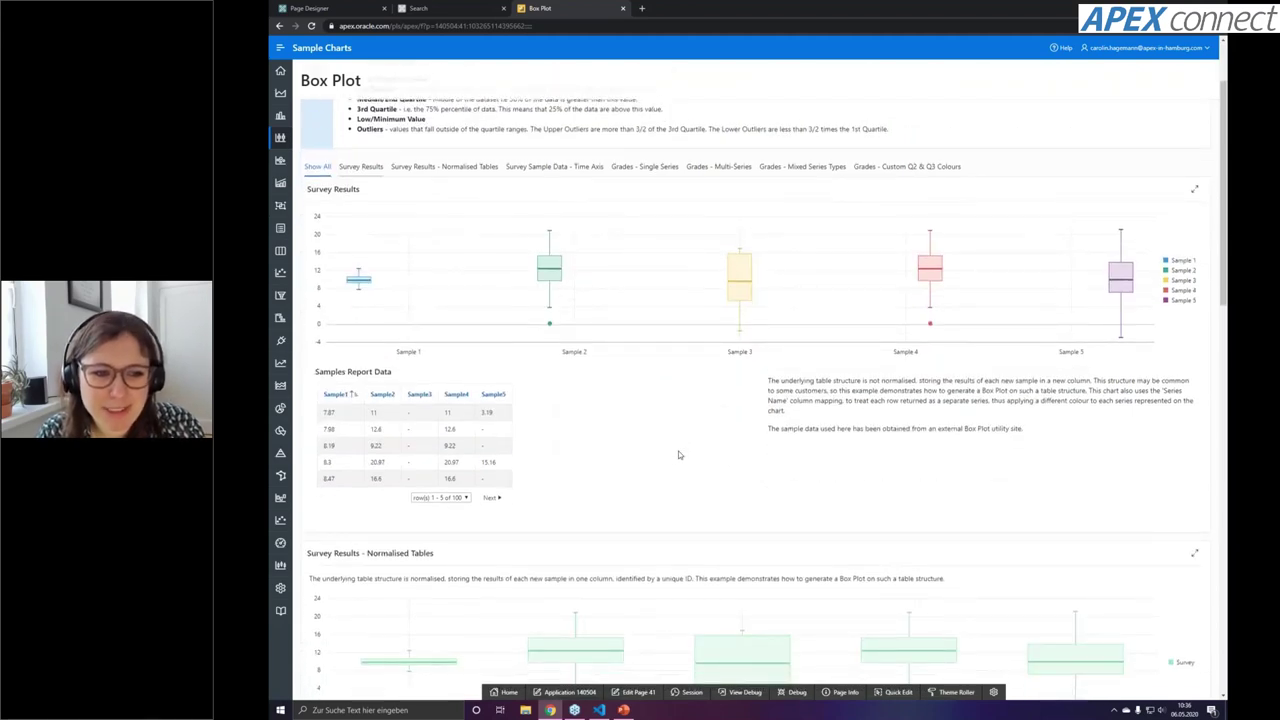
pyautogui.scroll(-5, 678, 455)
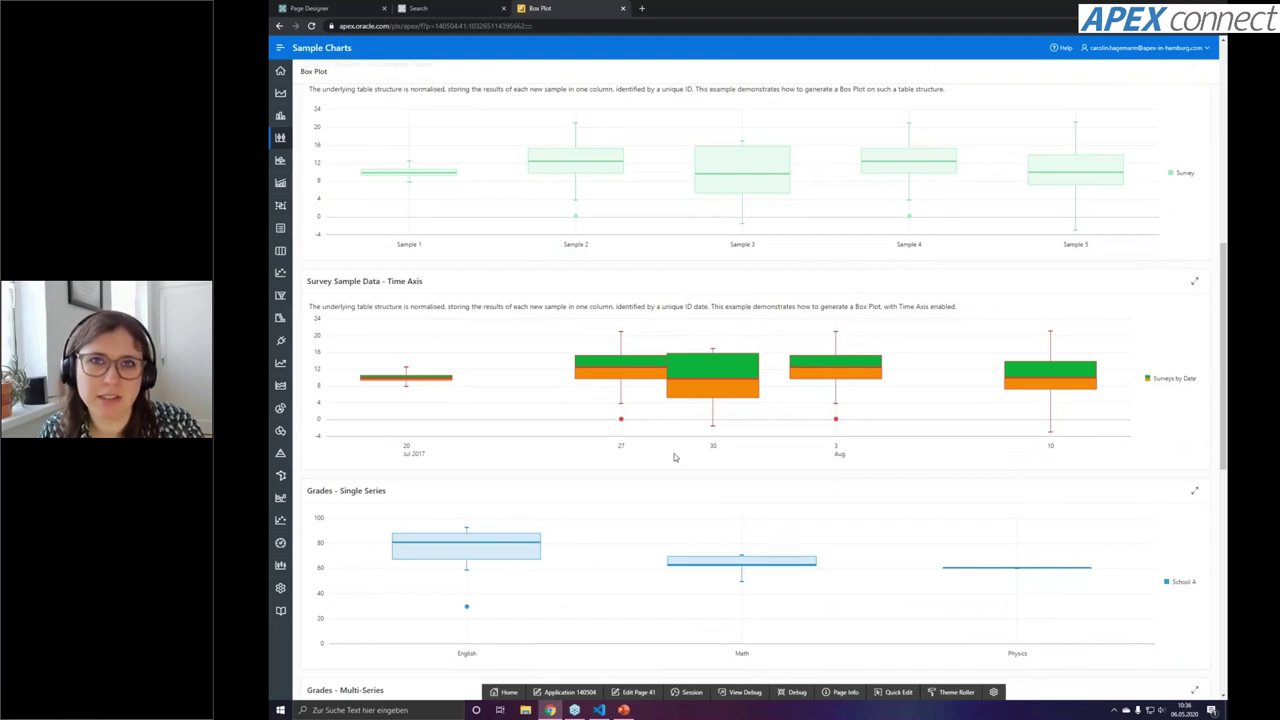
pyautogui.scroll(-4, 666, 433)
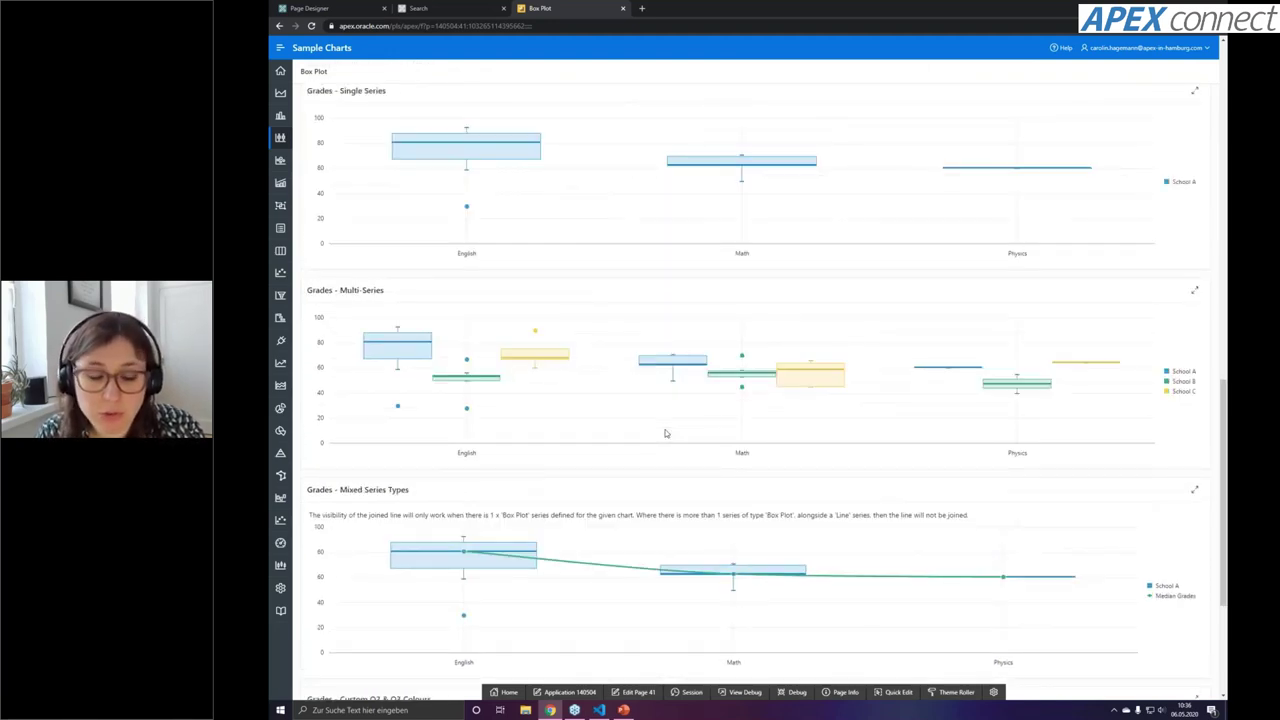
pyautogui.scroll(12, 666, 433)
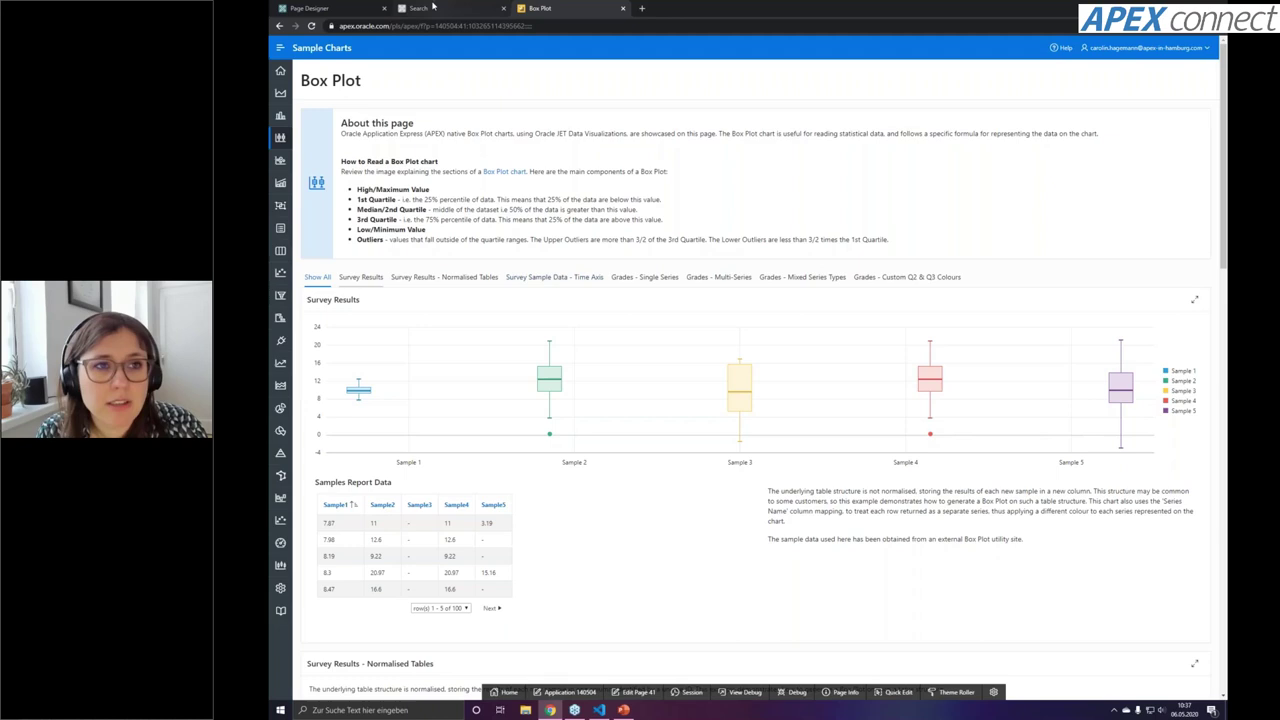
# Return to the application home and start a new Dashboard page
pyautogui.click(316, 9)
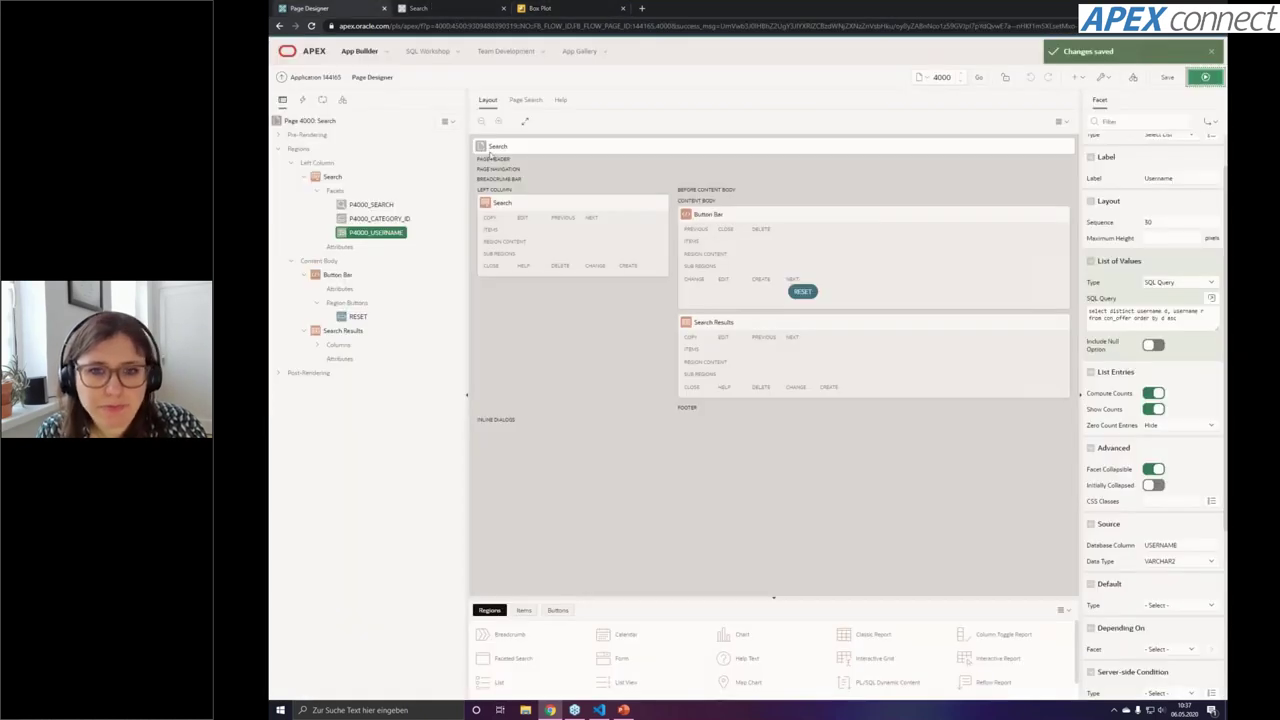
pyautogui.click(316, 77)
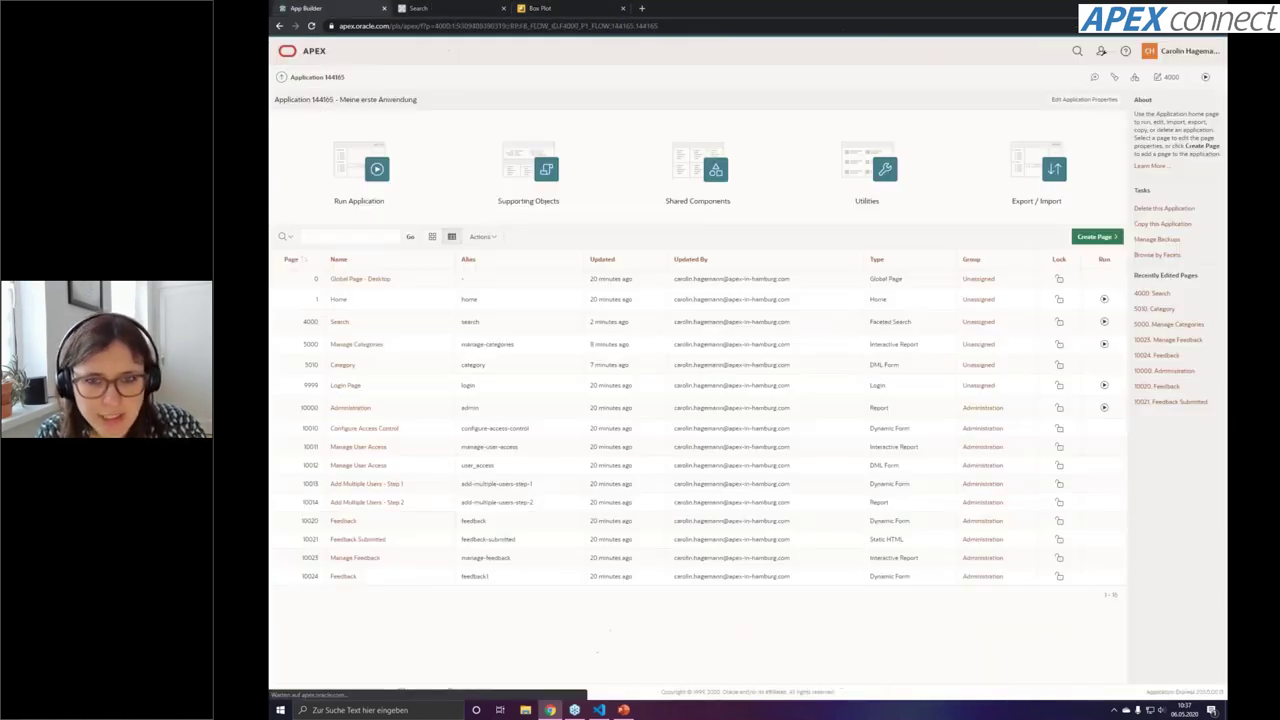
pyautogui.click(1093, 238)
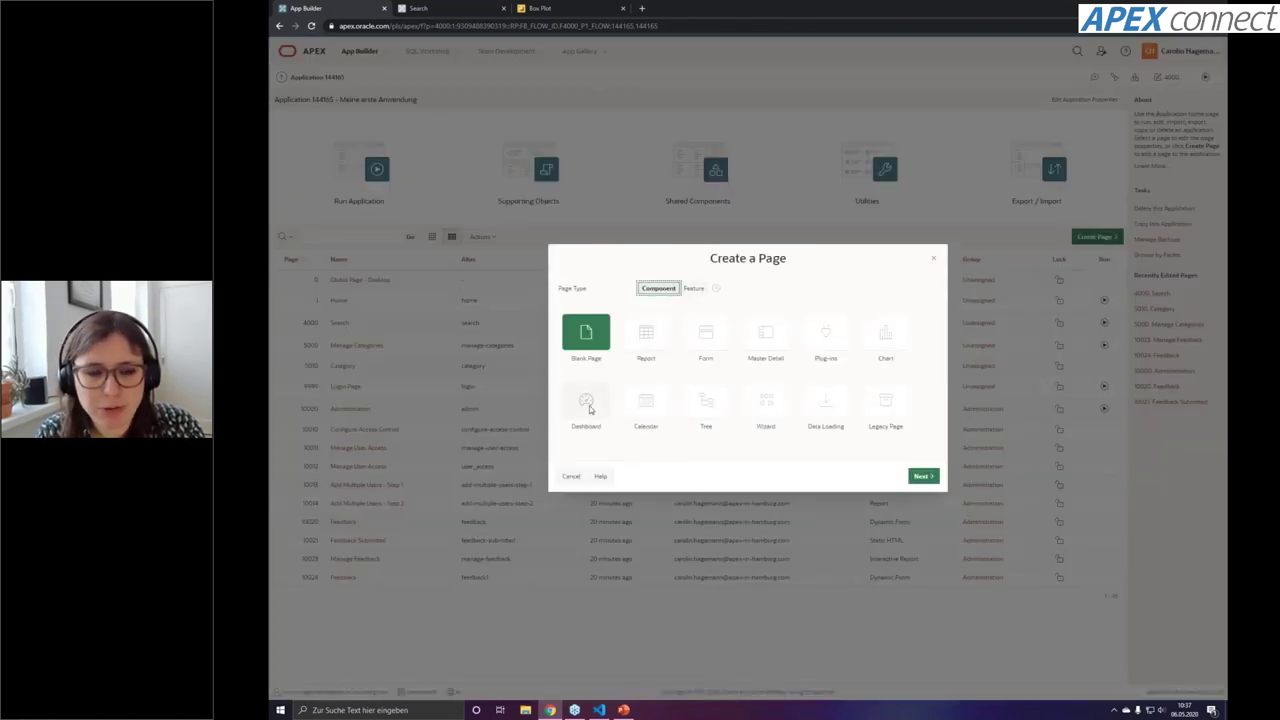
pyautogui.click(590, 405)
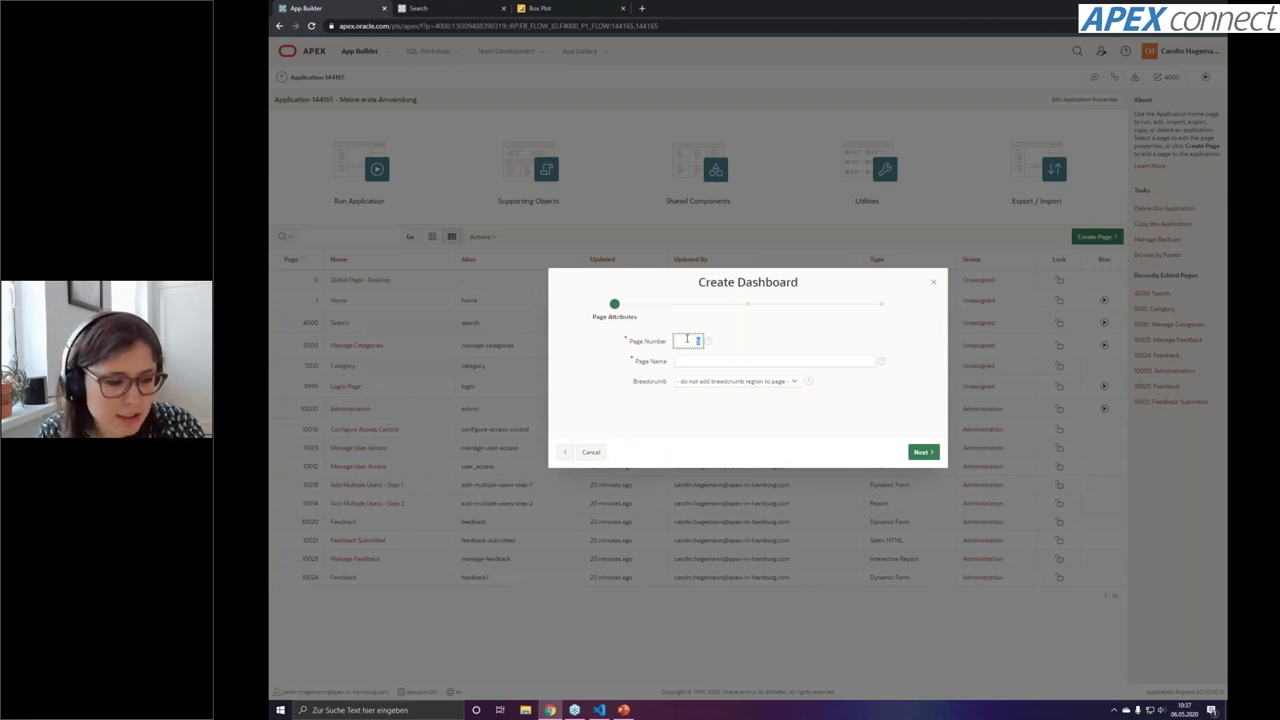
# Create Dashboard page 4500 with a new navigation entry and the Grid of 4 charts layout
pyautogui.click(687, 340)
pyautogui.write('4500')
pyautogui.click(700, 361)
pyautogui.click(710, 374)
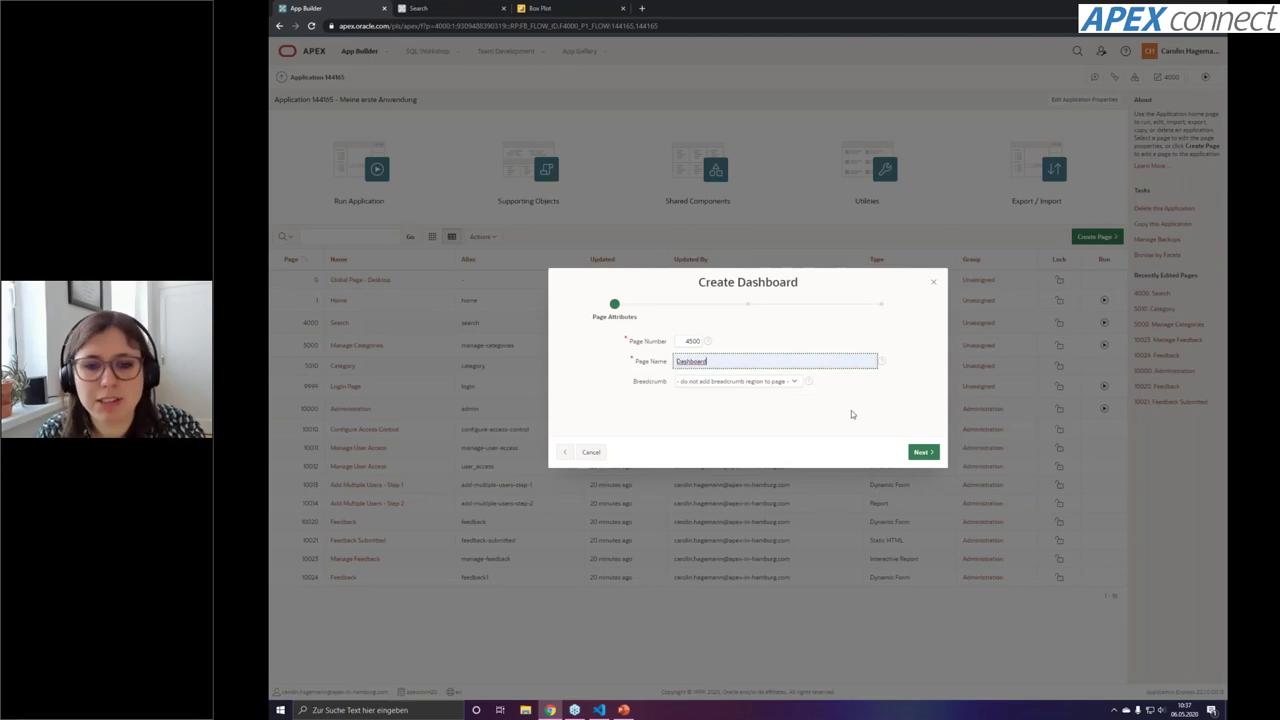
pyautogui.click(922, 452)
pyautogui.click(776, 350)
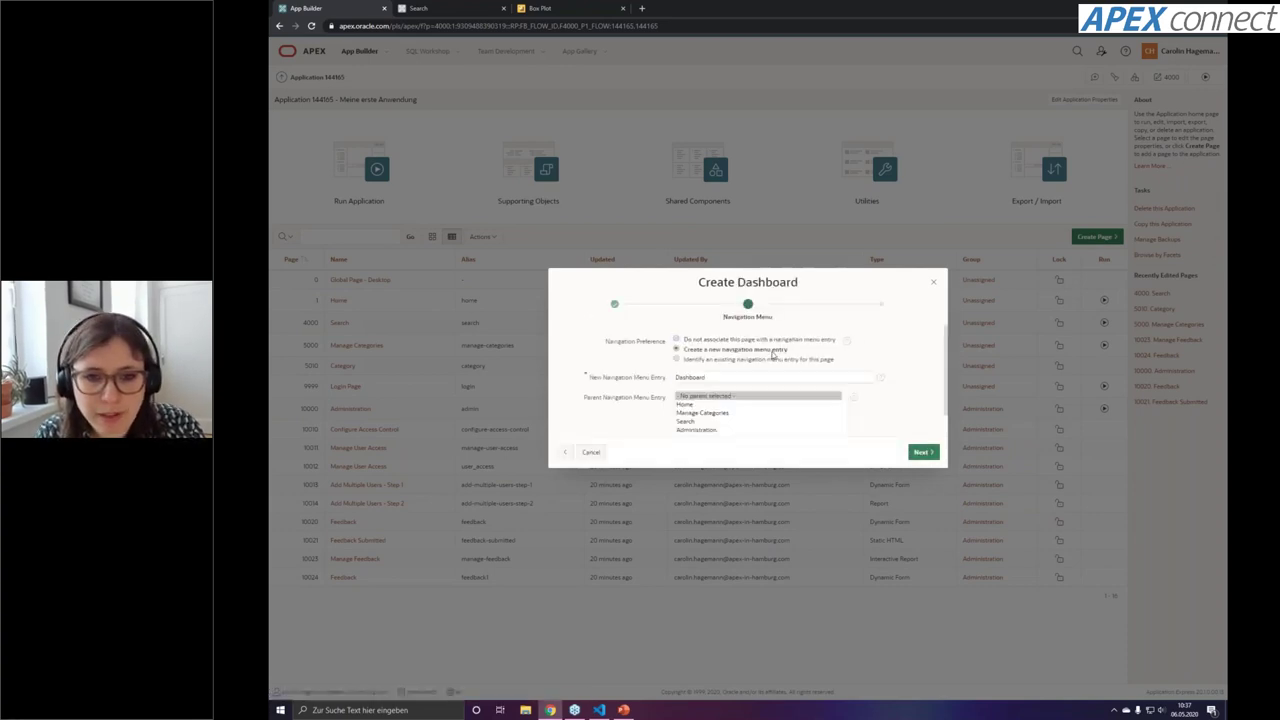
pyautogui.click(922, 467)
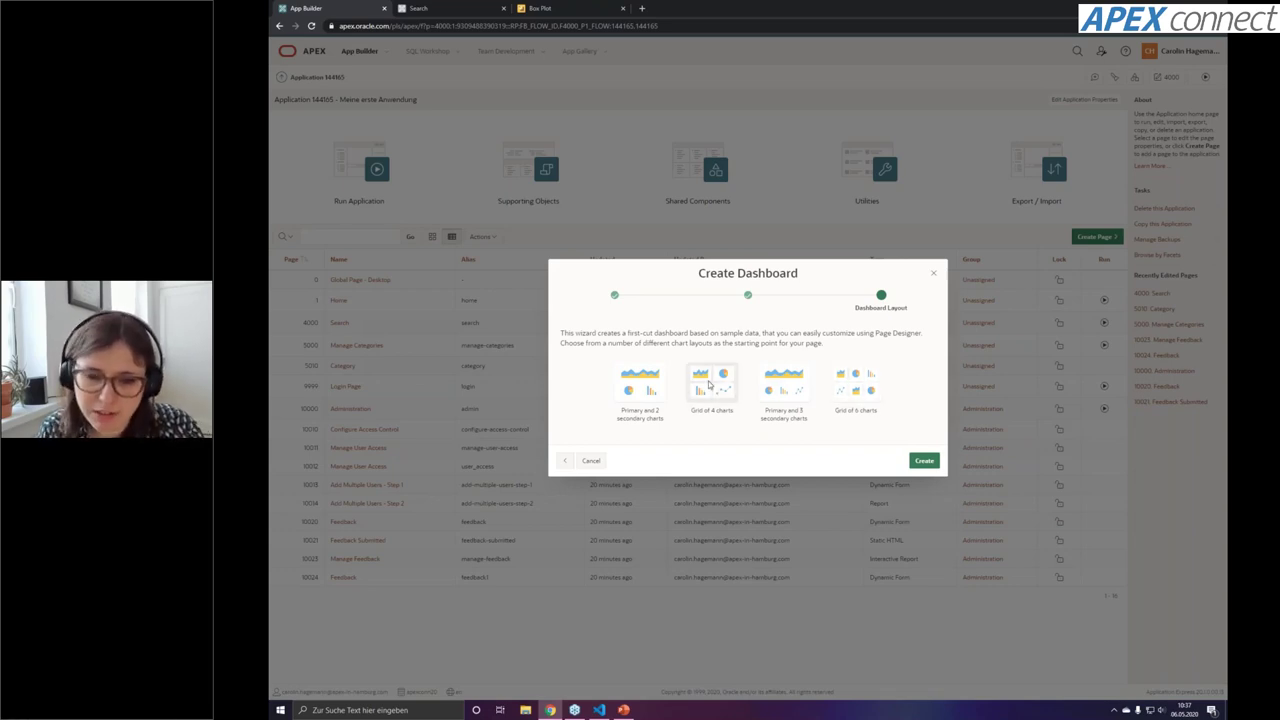
pyautogui.click(709, 383)
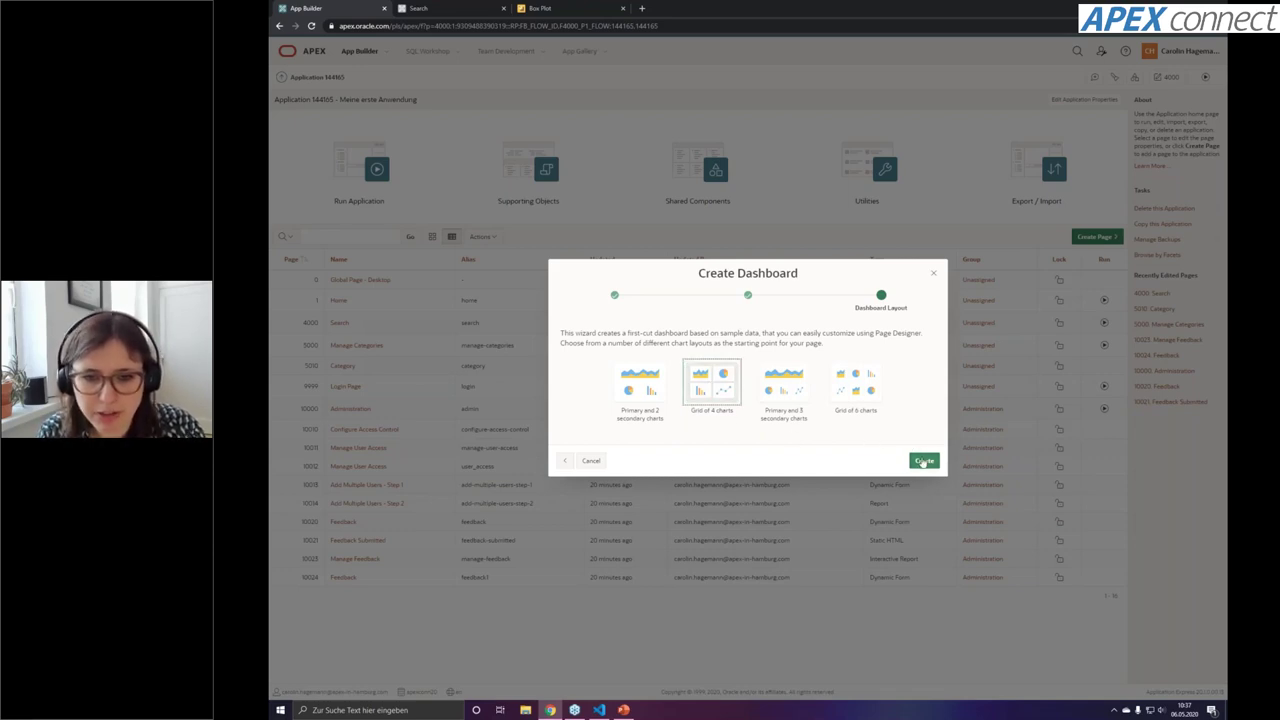
pyautogui.click(922, 461)
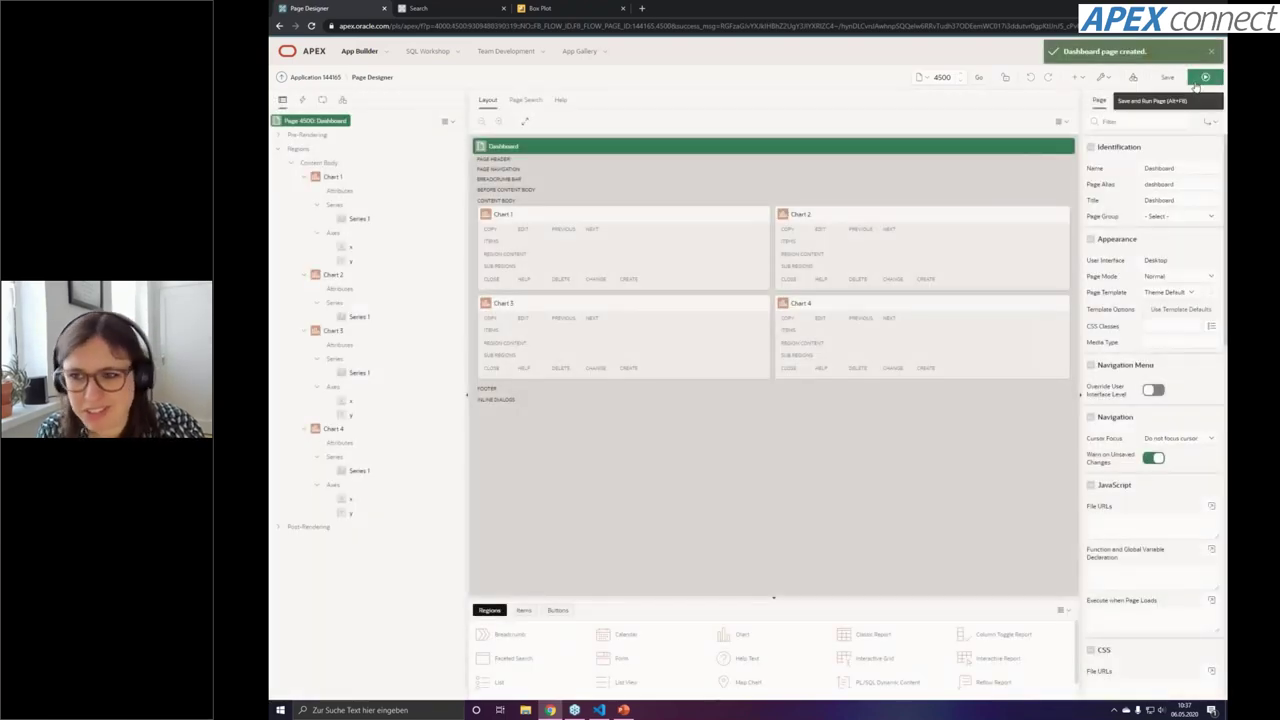
# Save and run the dashboard, review its four charts, then select the Chart 2 region
pyautogui.click(1196, 86)
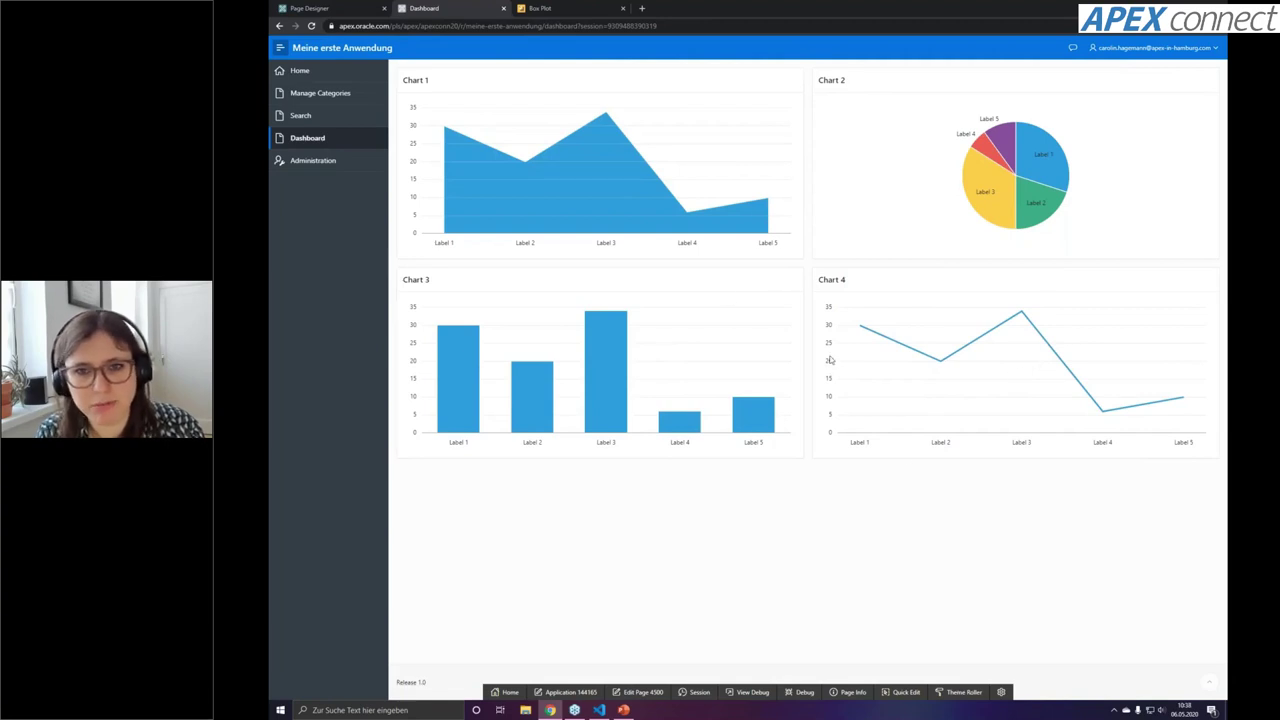
pyautogui.click(325, 7)
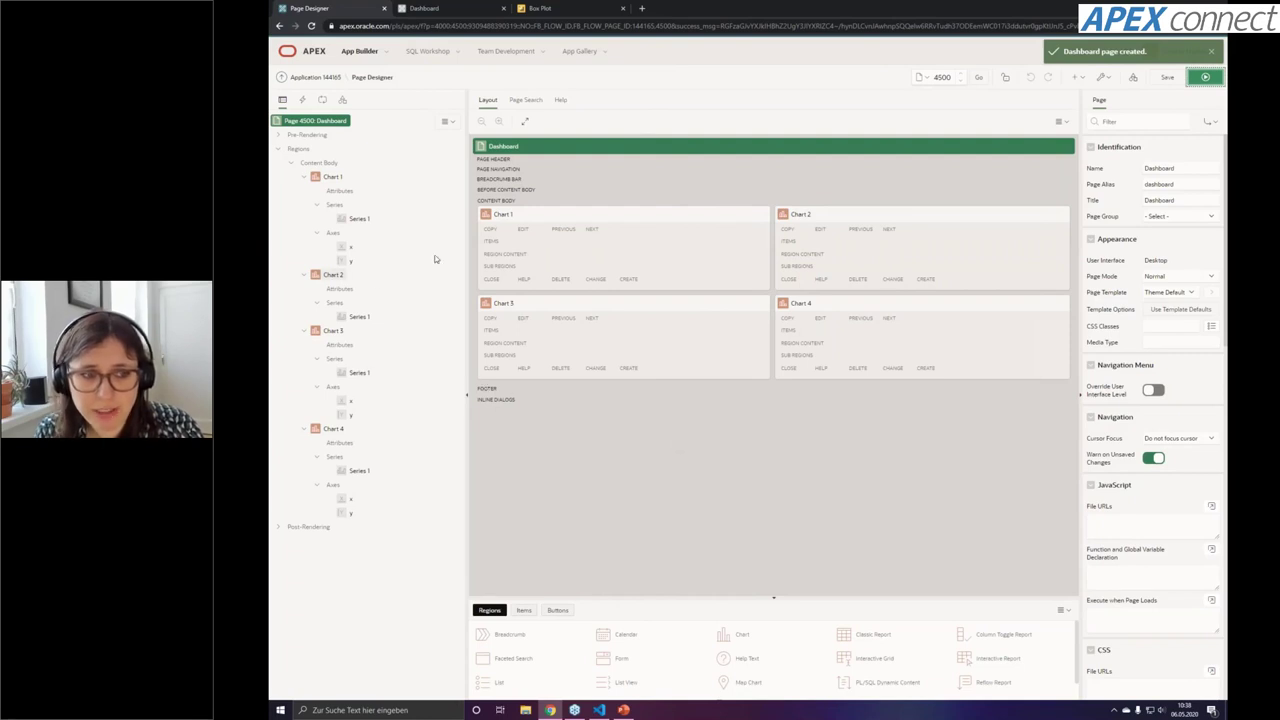
pyautogui.click(472, 7)
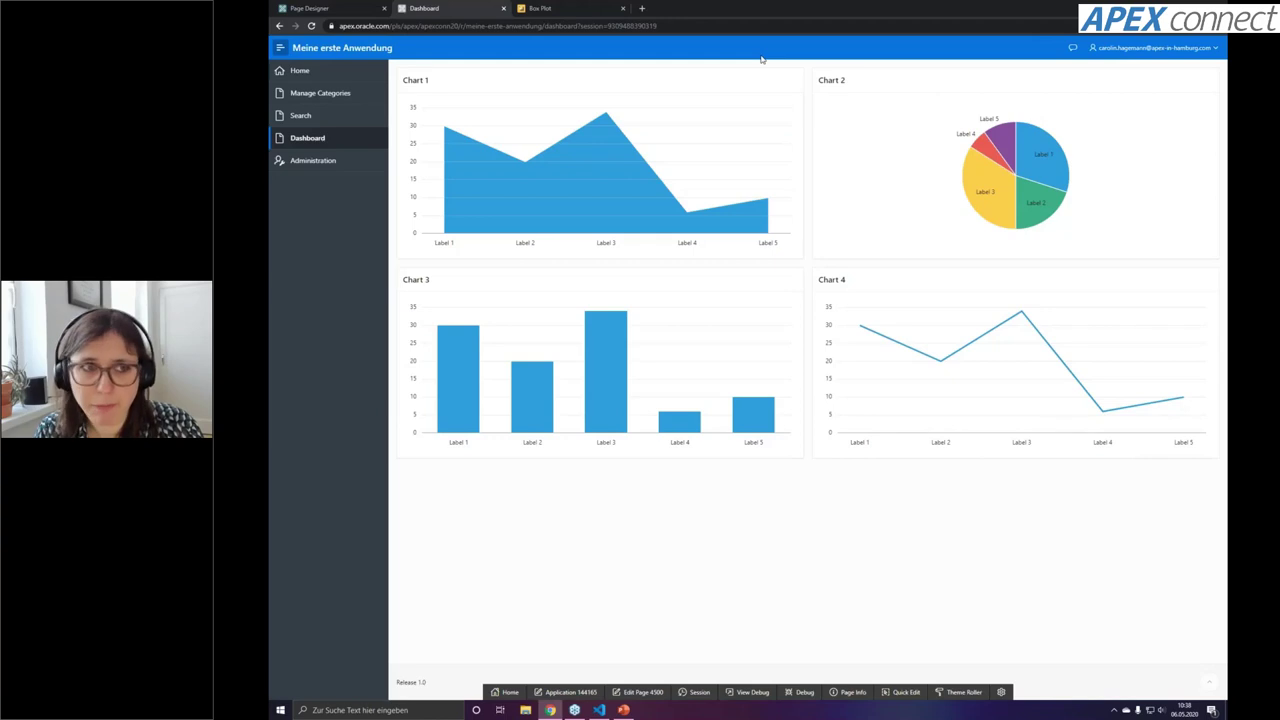
pyautogui.click(353, 8)
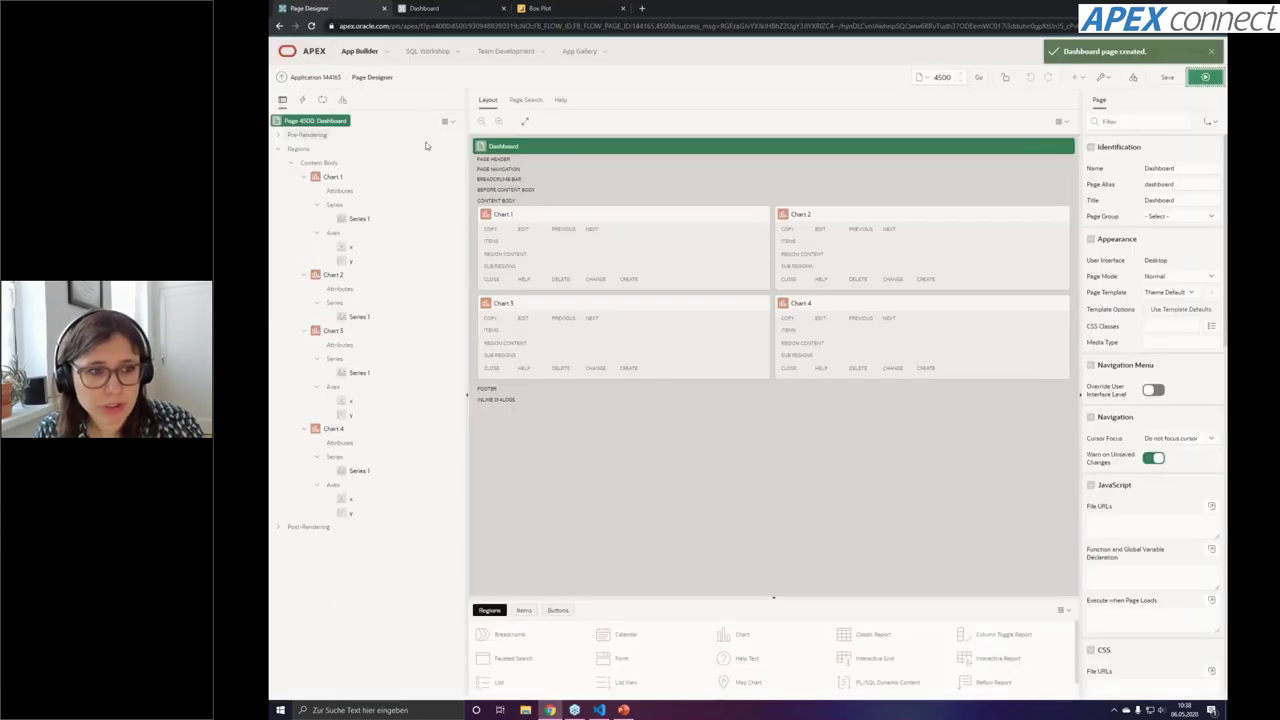
pyautogui.click(820, 213)
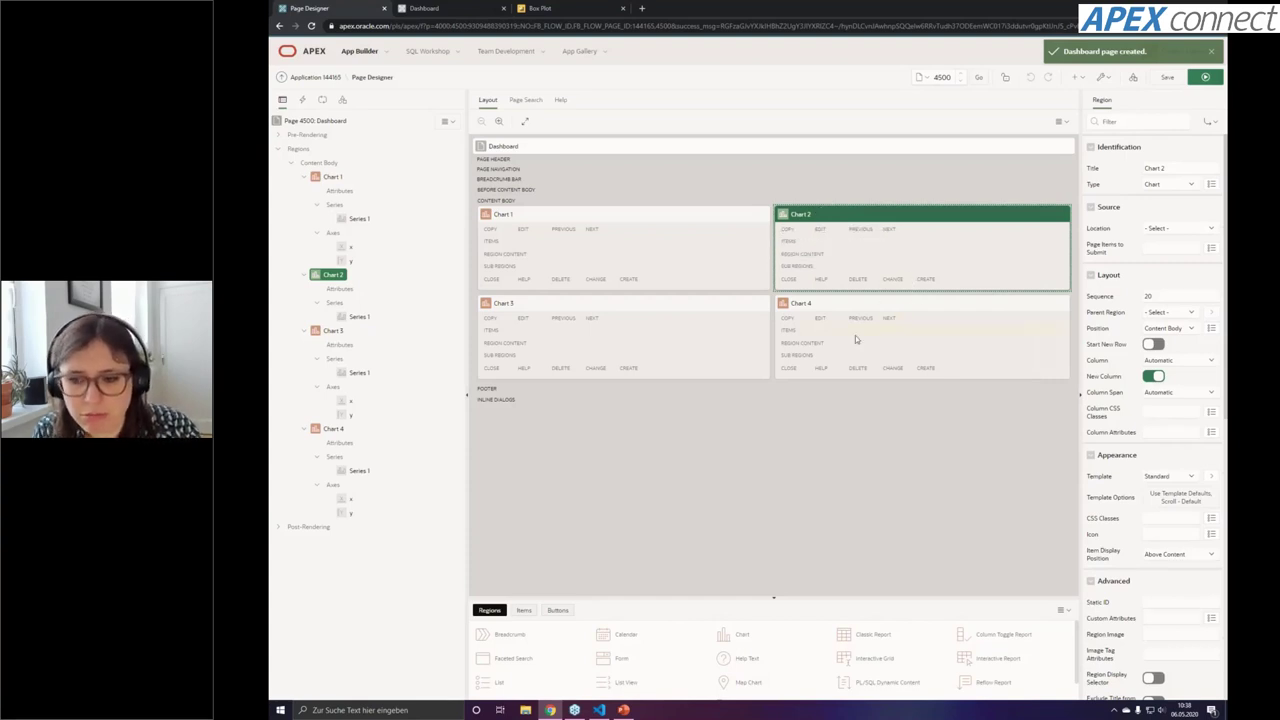
# Keep Chart 2 as a Pie chart and open its Series 1 SQL query in the code editor
pyautogui.click(339, 289)
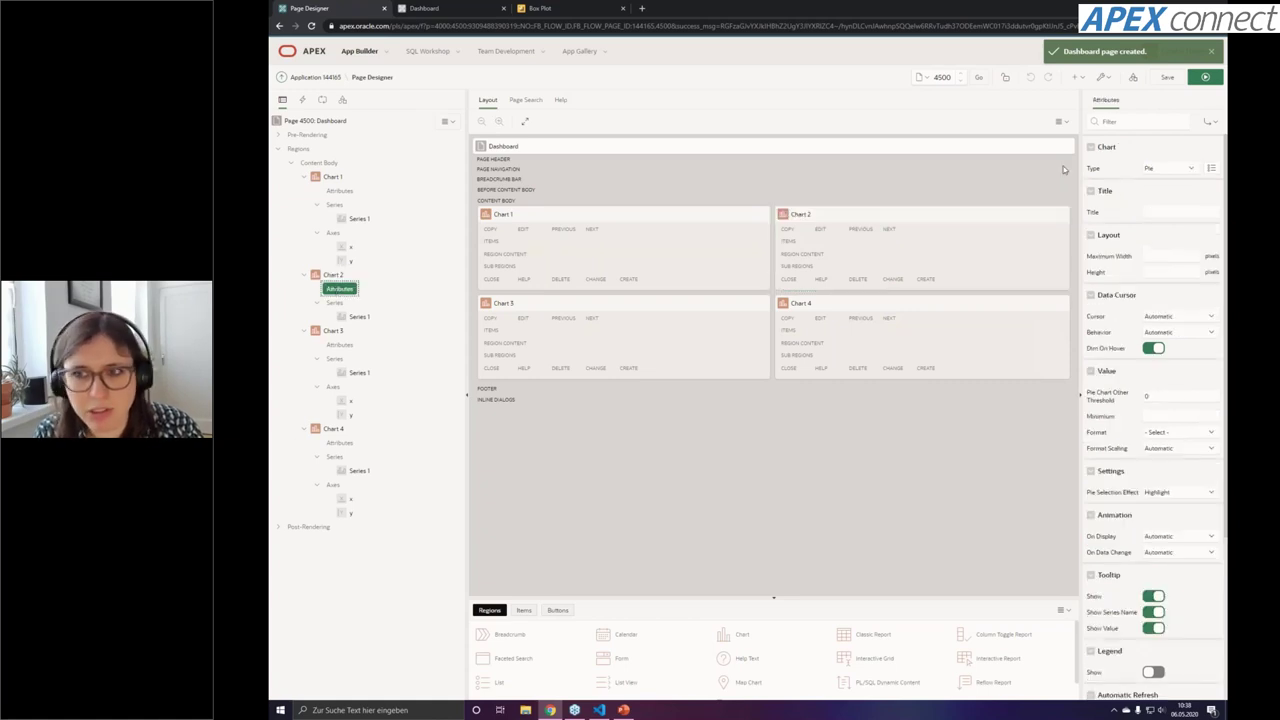
pyautogui.click(1165, 170)
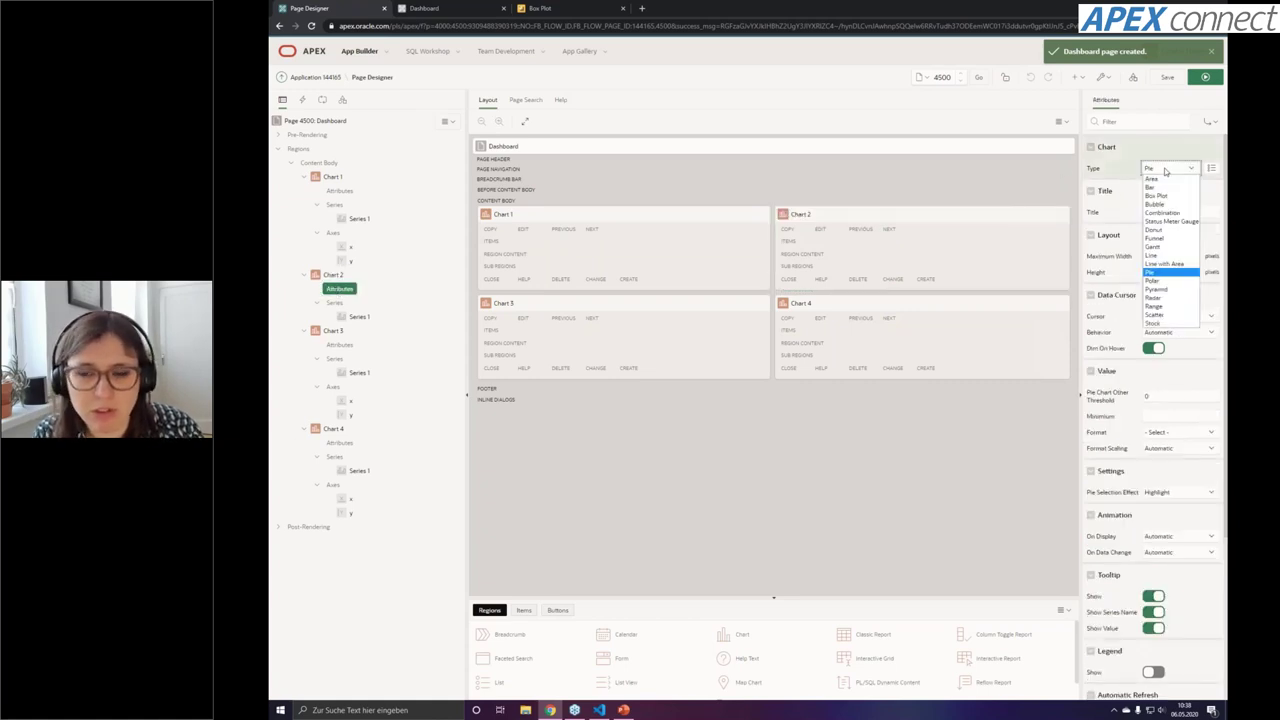
pyautogui.click(1168, 172)
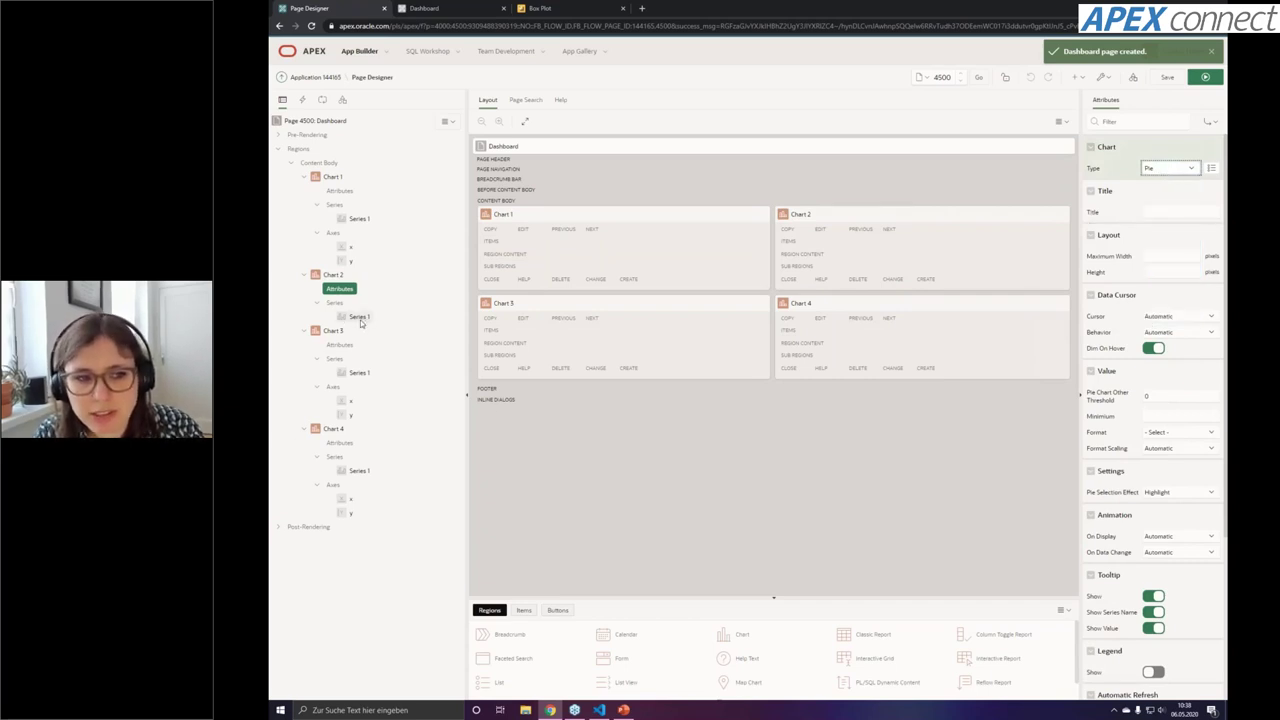
pyautogui.click(359, 317)
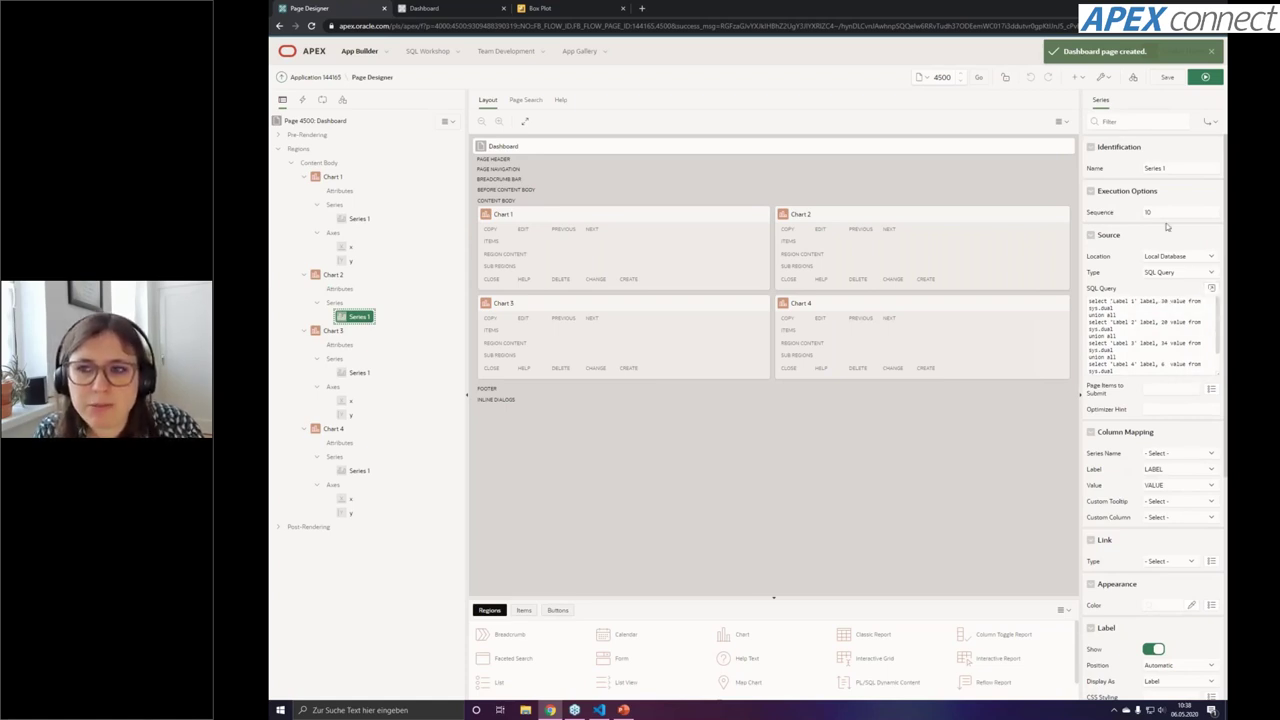
pyautogui.rightClick(336, 303)
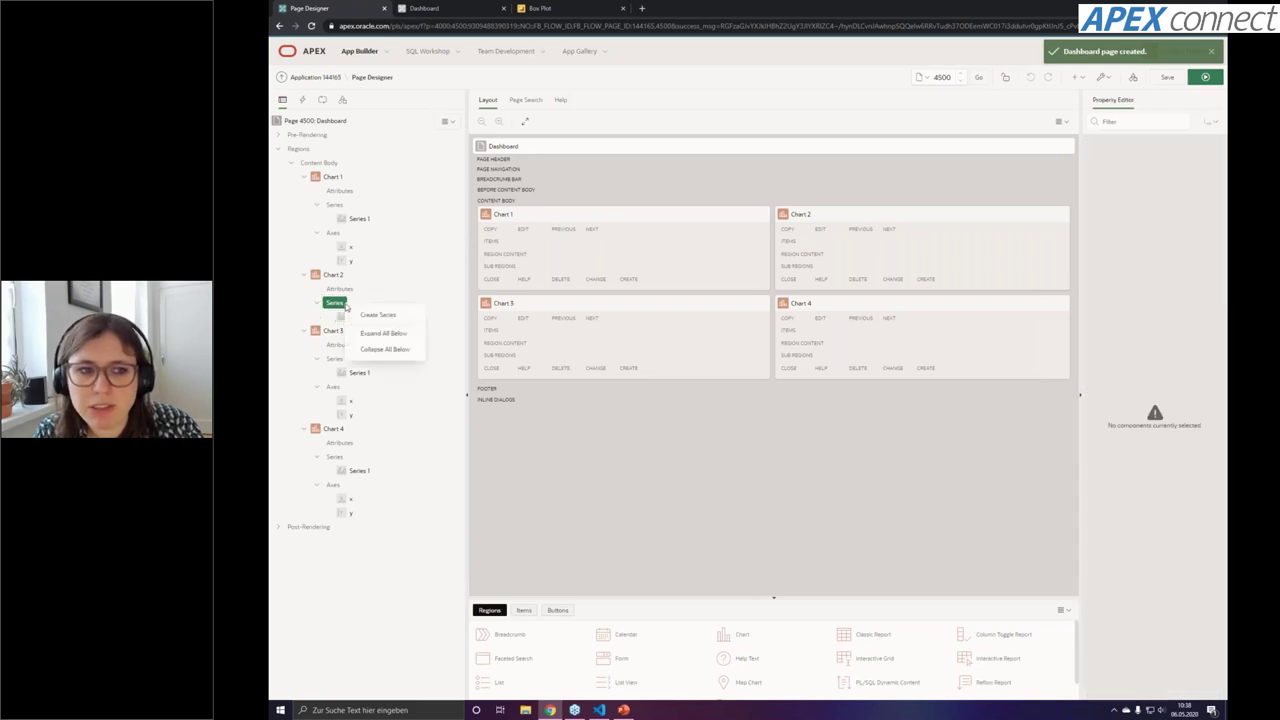
pyautogui.click(378, 314)
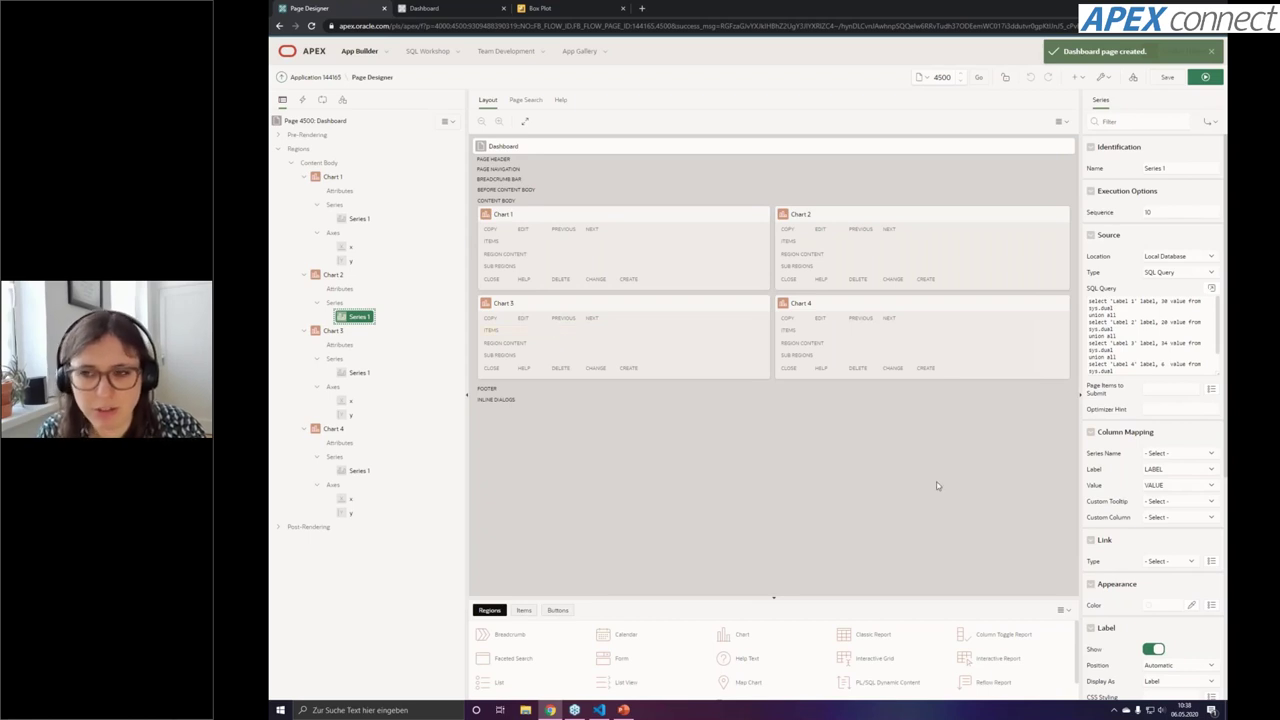
pyautogui.click(1211, 289)
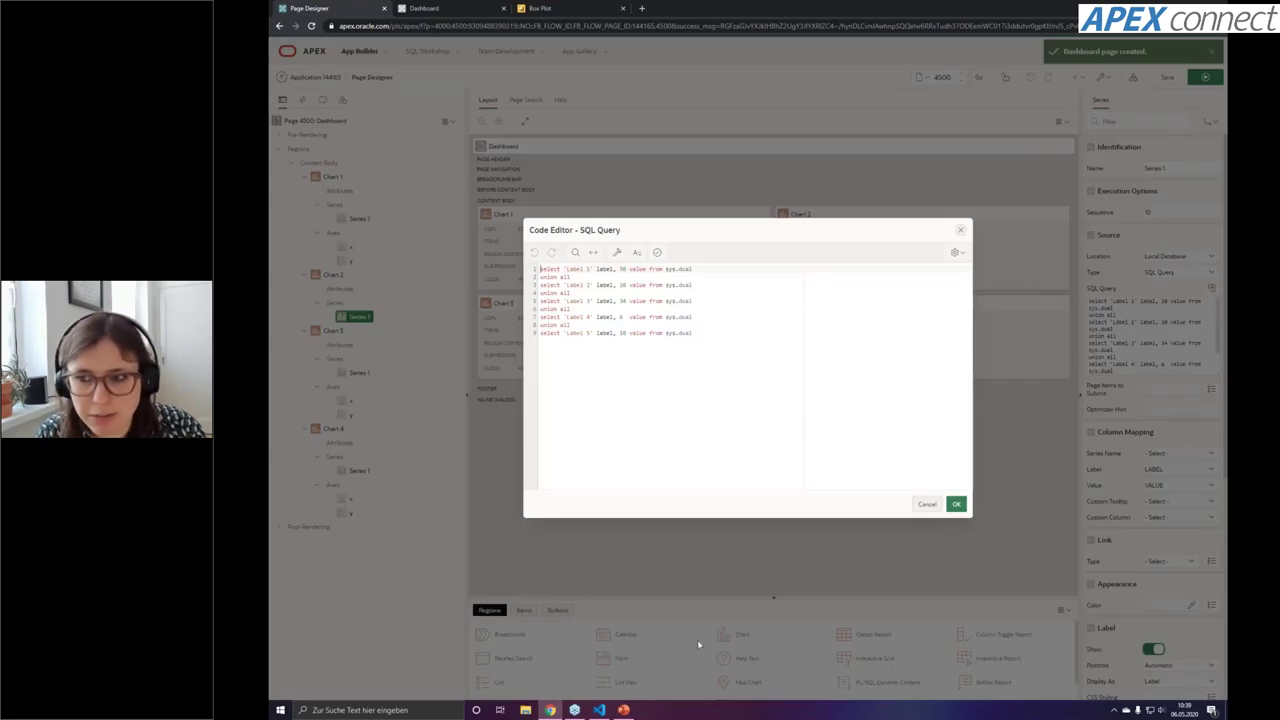
# Replace Chart 2's series query with the offers-per-category query from VS Code and validate it
pyautogui.moveTo(599, 709)
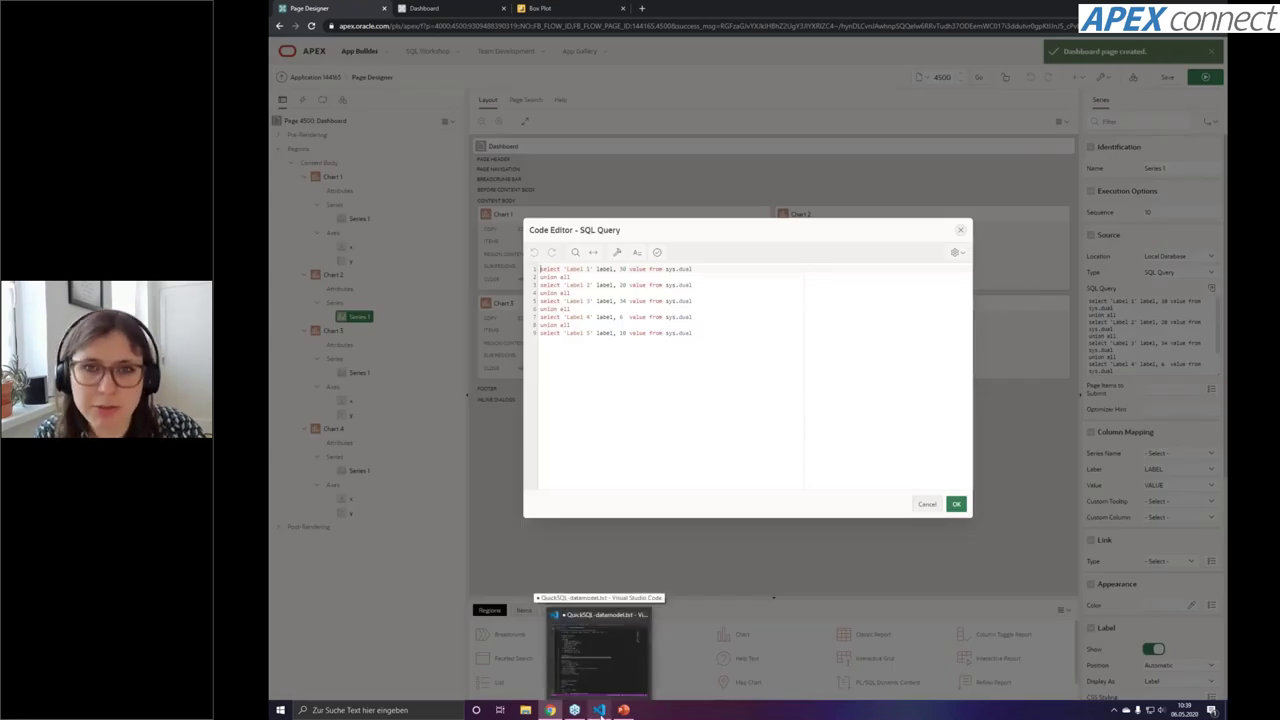
pyautogui.click(600, 711)
pyautogui.moveTo(519, 334); pyautogui.dragTo(423, 279)
pyautogui.hotkey('ctrl', 'c')
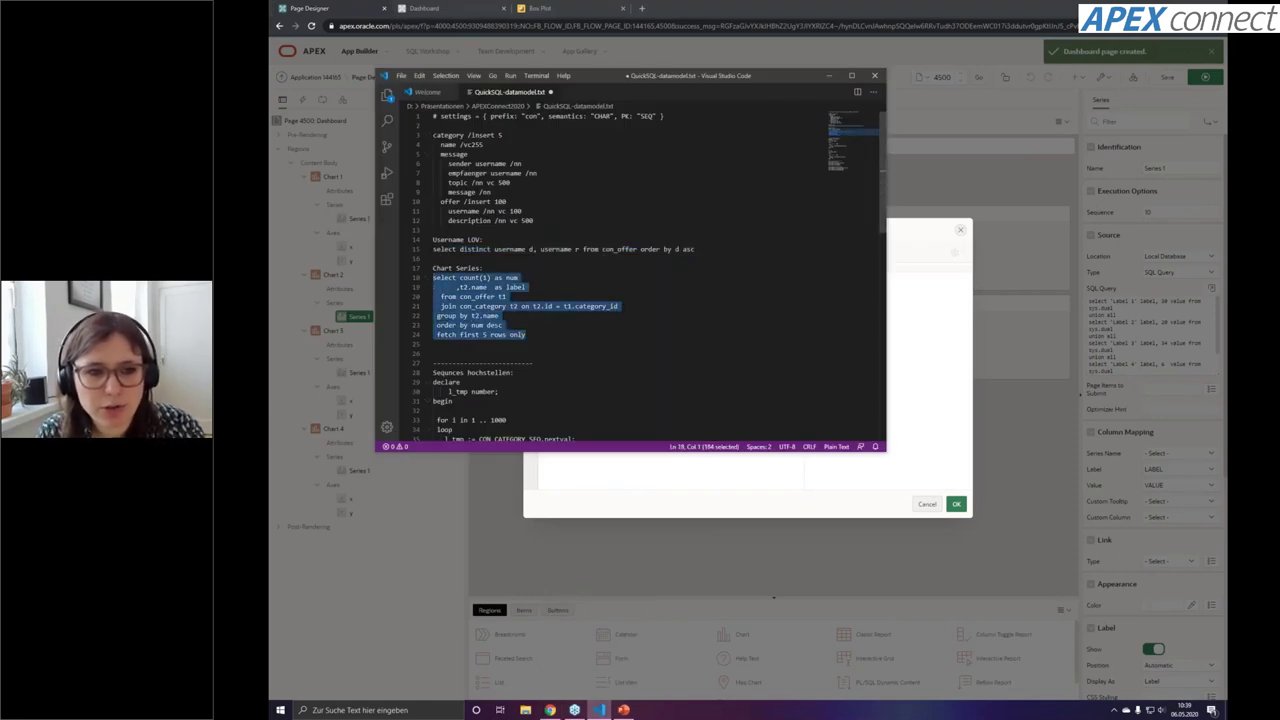
pyautogui.click(721, 476)
pyautogui.hotkey('ctrl', 'v')
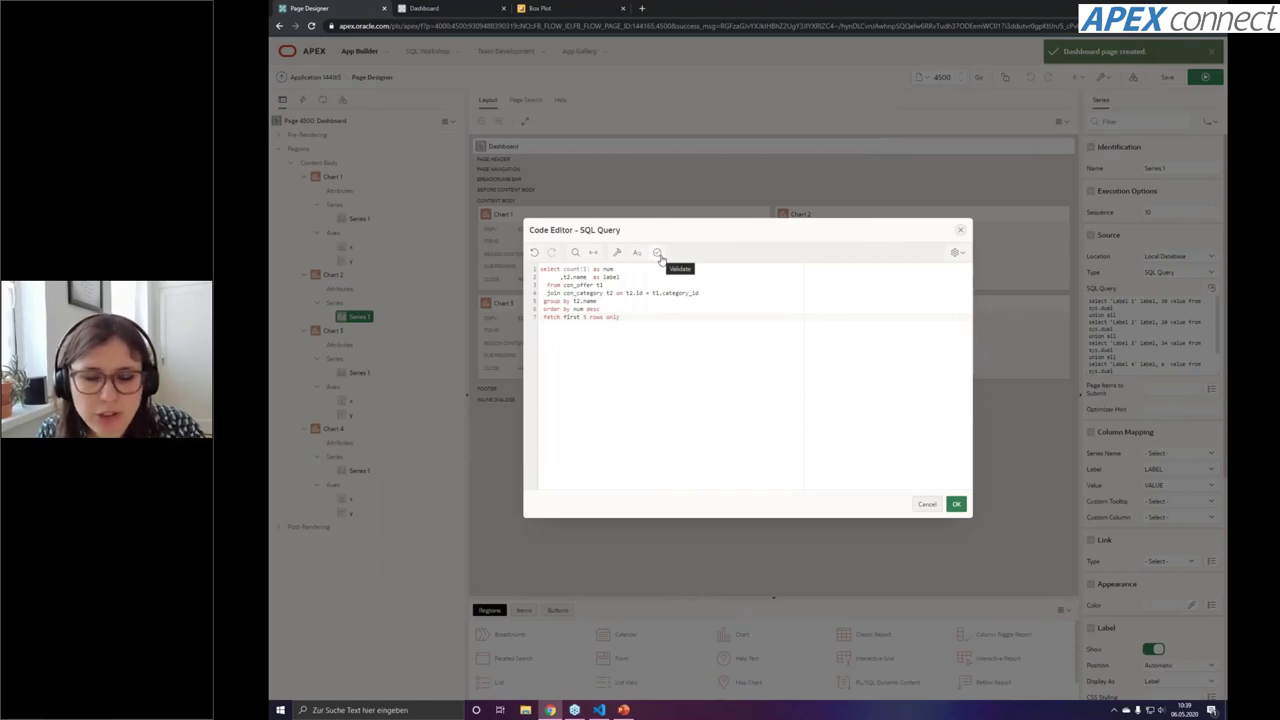
pyautogui.click(657, 256)
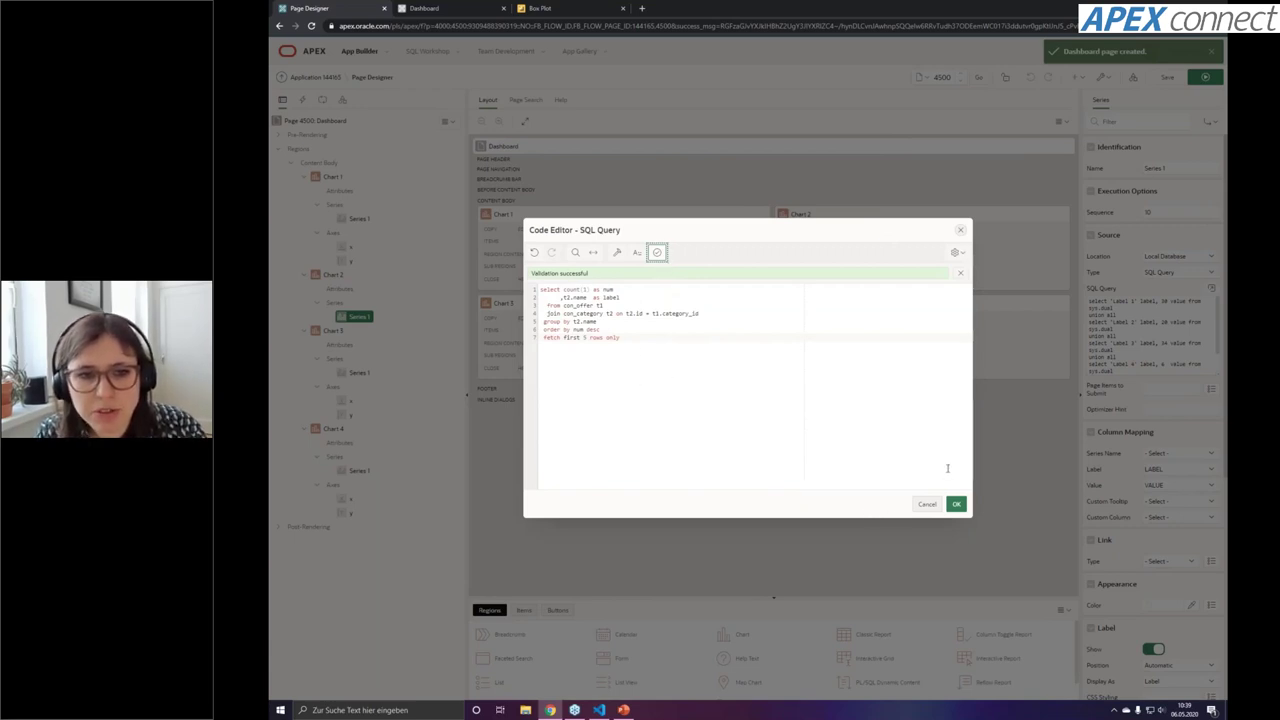
pyautogui.click(956, 507)
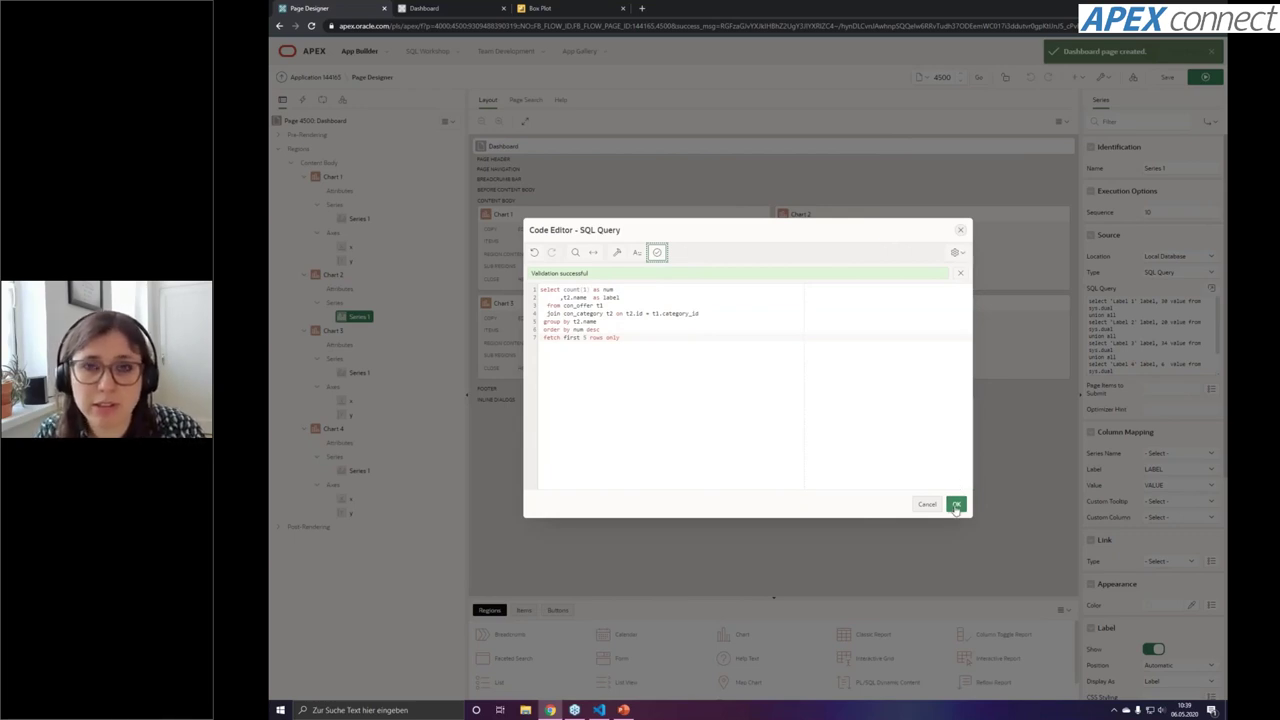
pyautogui.click(956, 505)
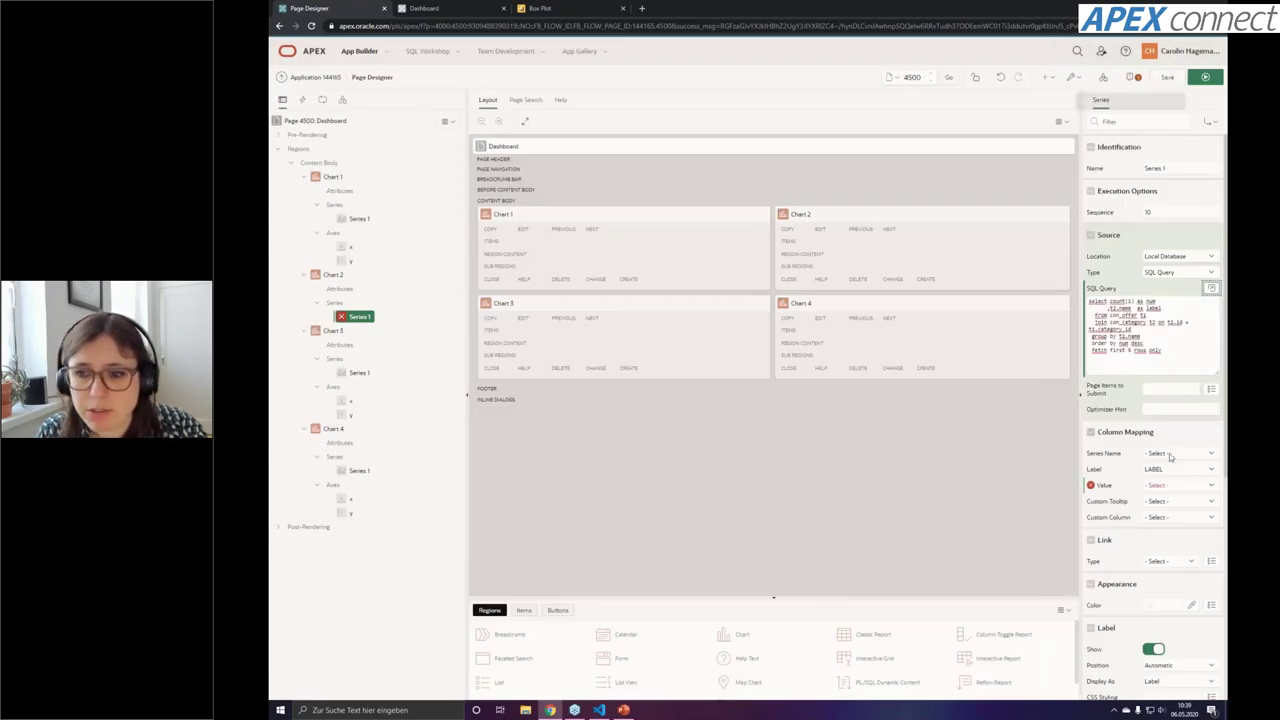
# Map the series Value column to NUM and save the page
pyautogui.click(1172, 486)
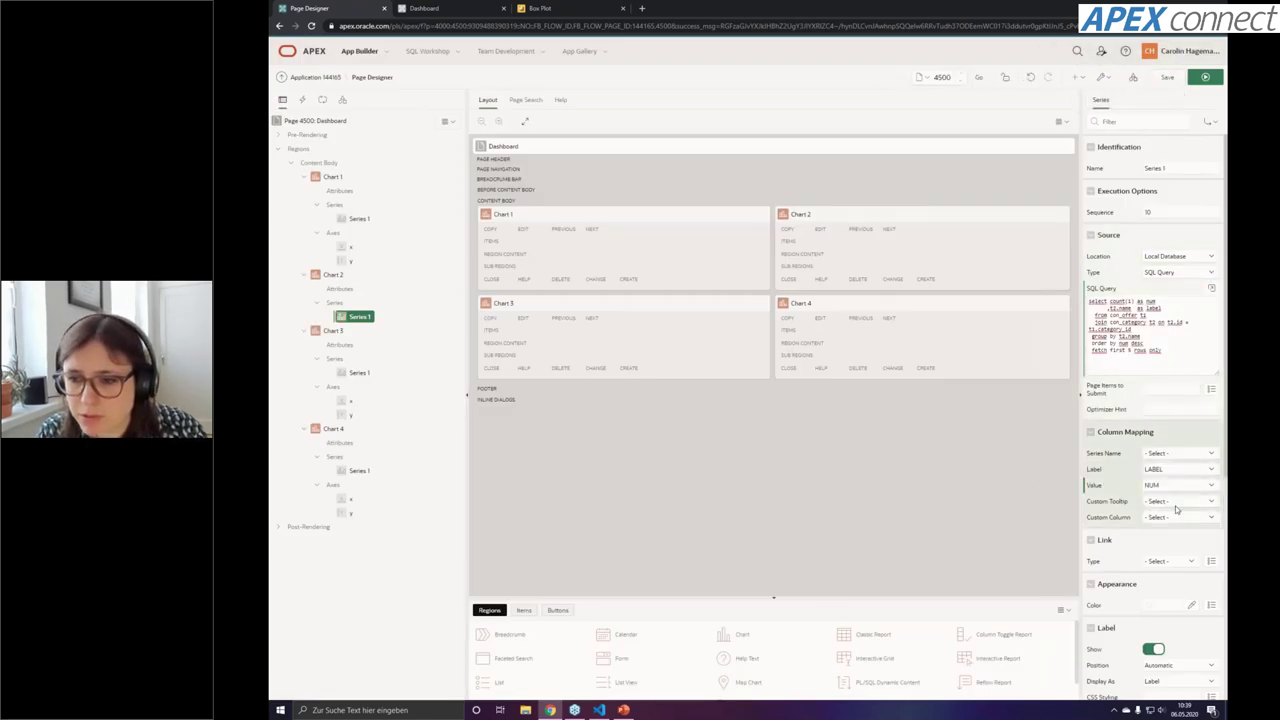
pyautogui.click(1175, 505)
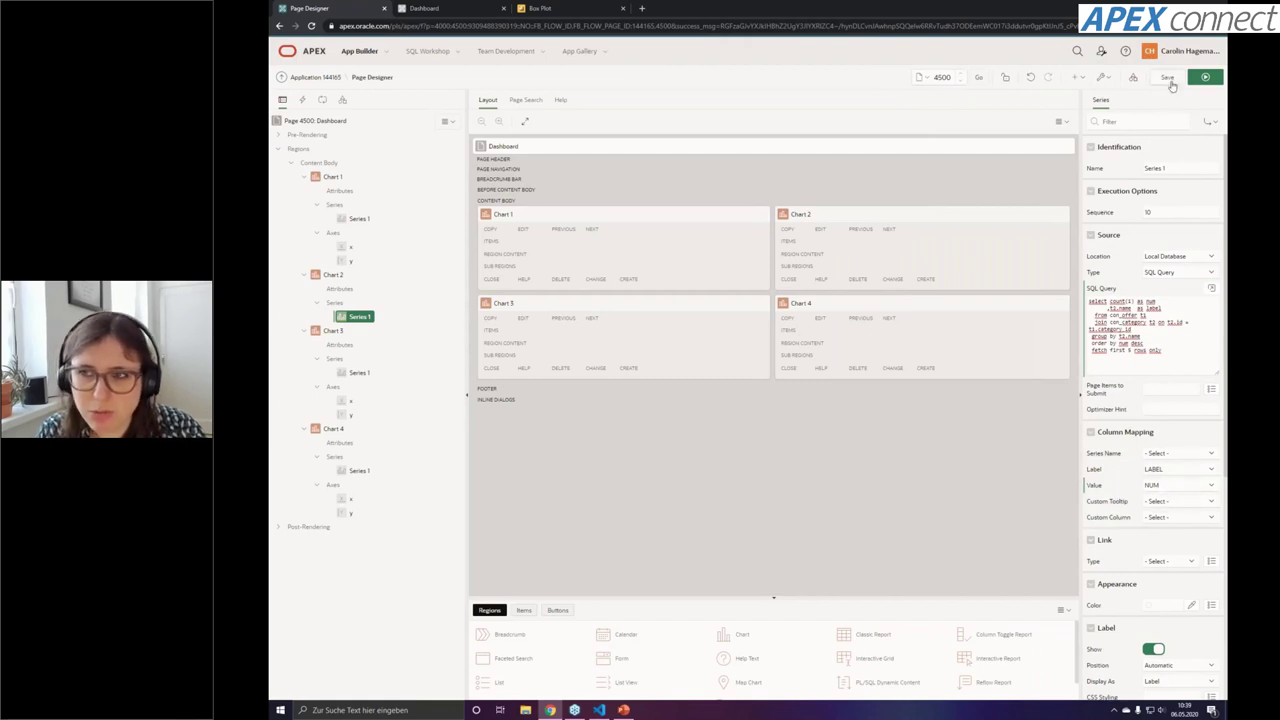
pyautogui.click(1168, 79)
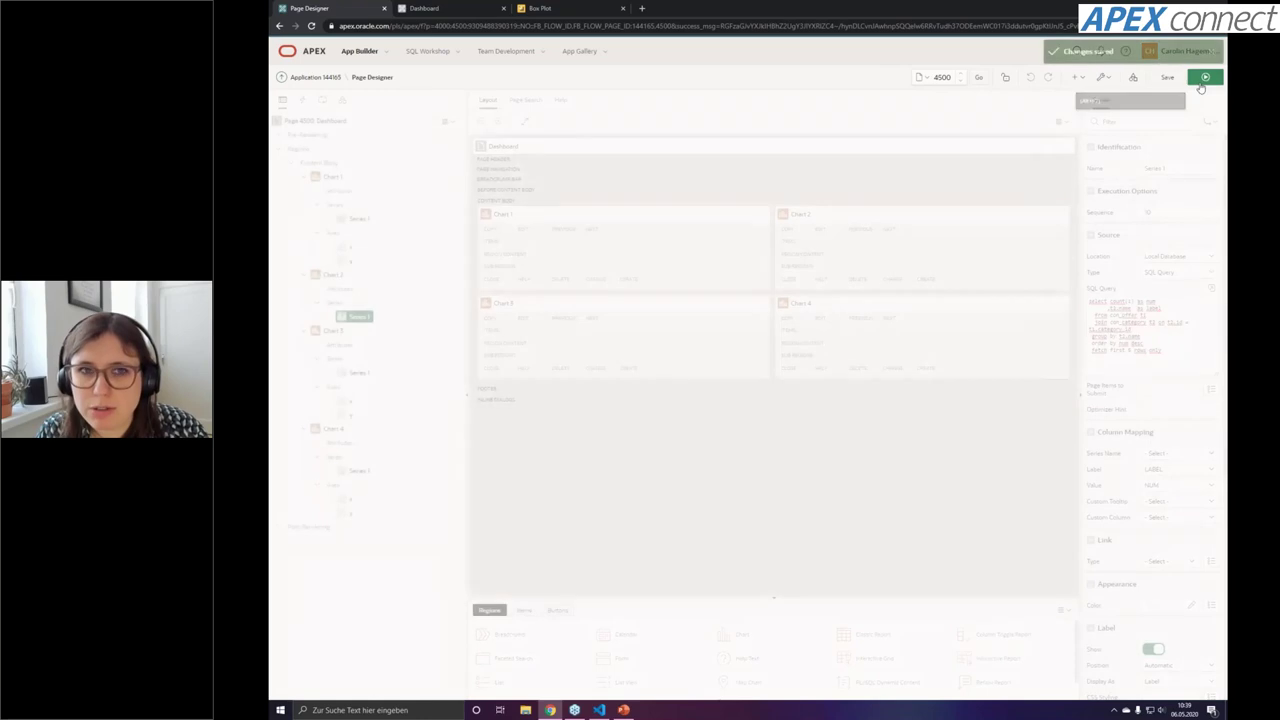
# Run the dashboard and inspect the Chart 2 pie slices showing offer counts per category
pyautogui.click(1205, 77)
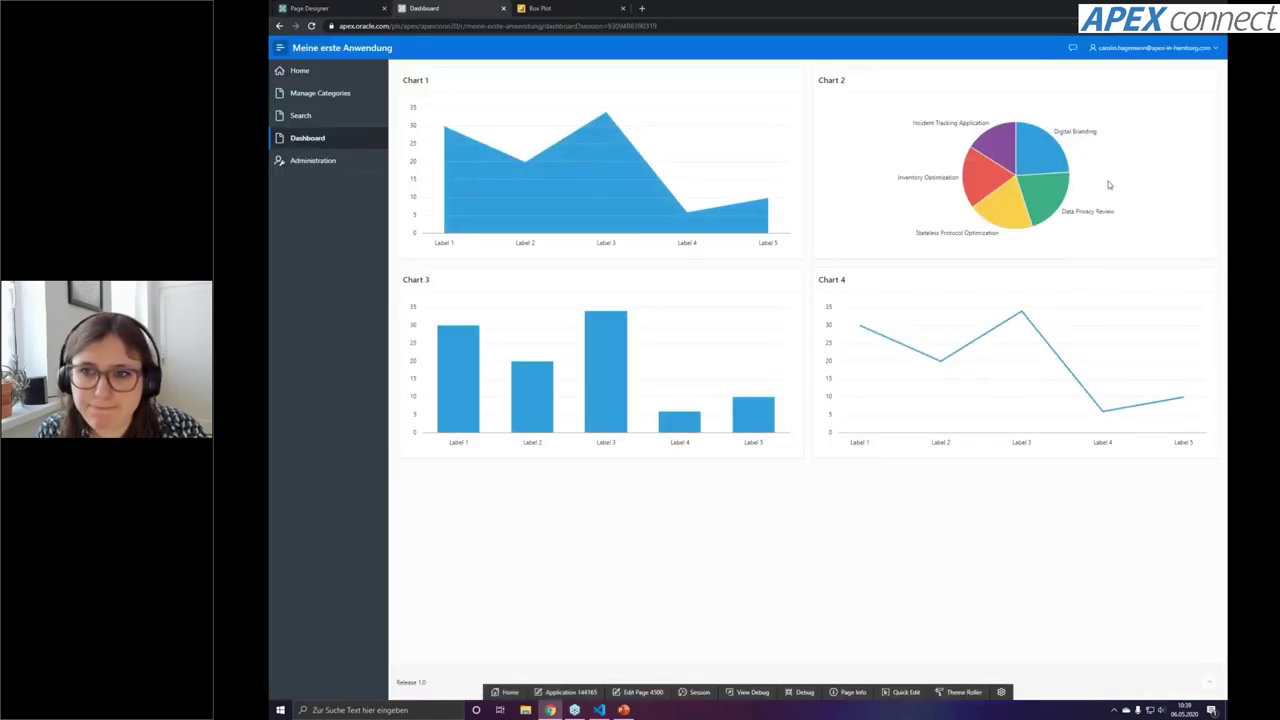
pyautogui.moveTo(1055, 213)
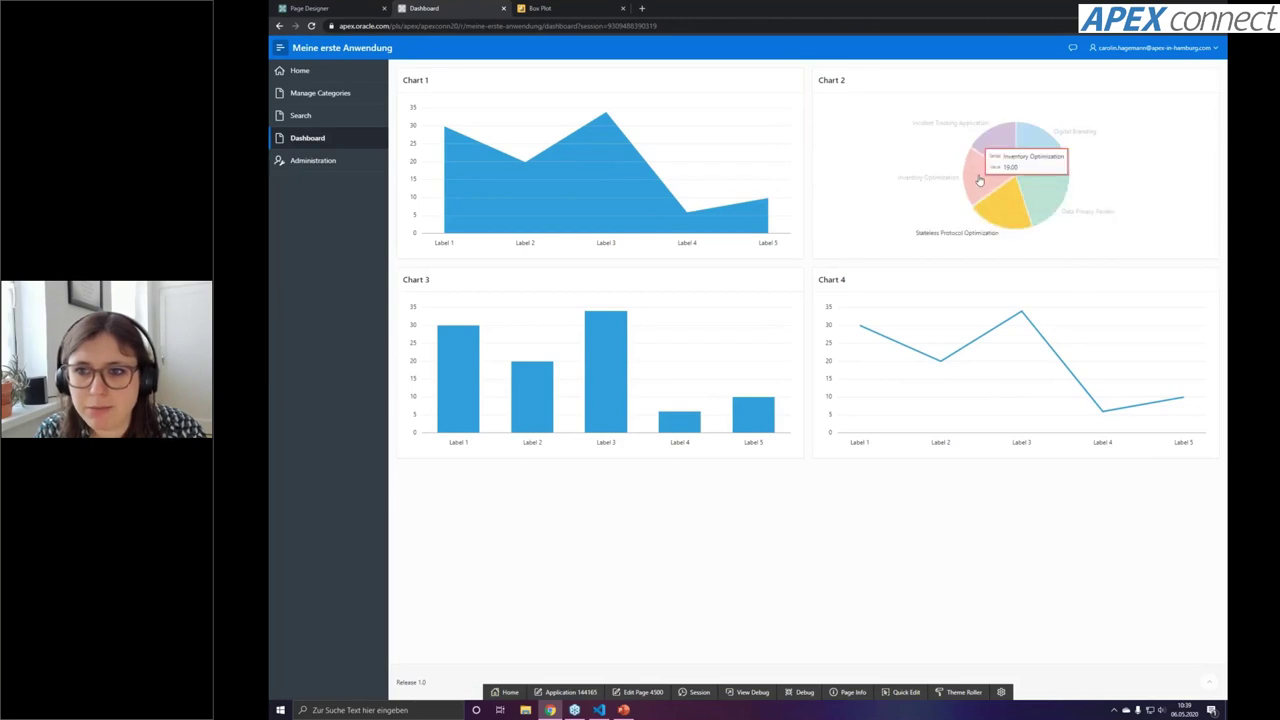
pyautogui.moveTo(1000, 163)
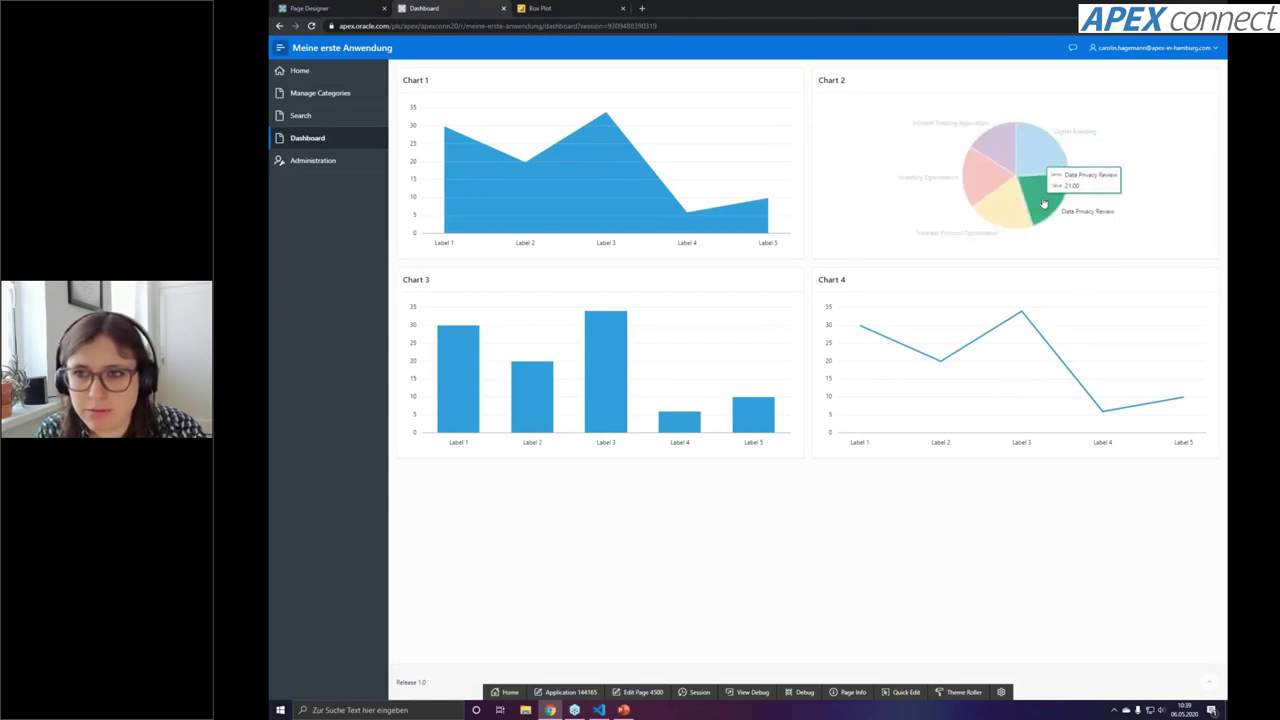
pyautogui.moveTo(1016, 212)
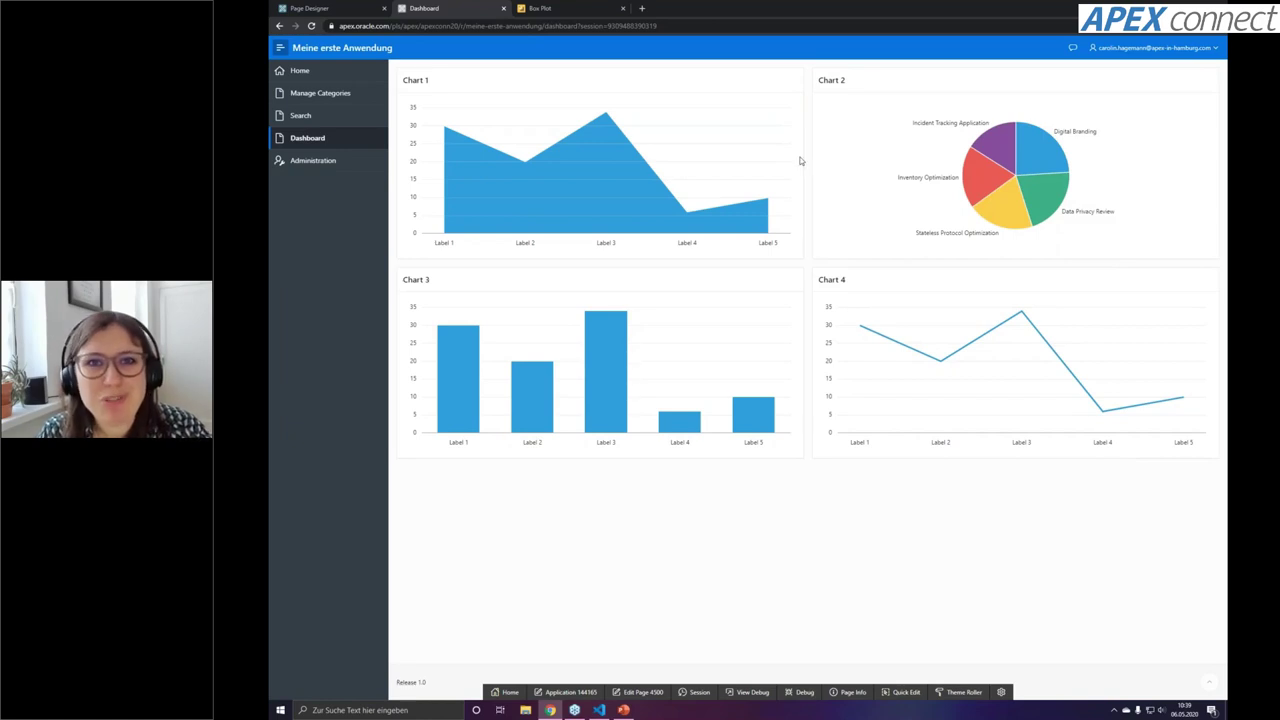
pyautogui.moveTo(1003, 188)
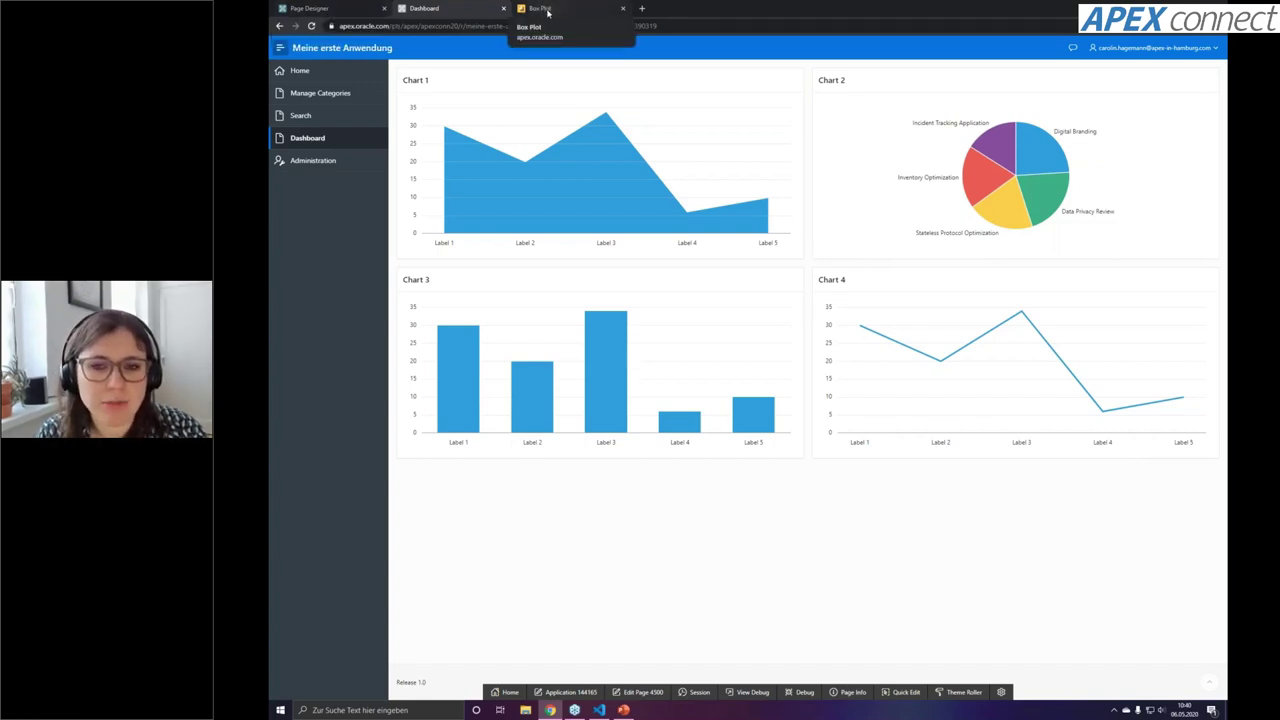
# View the Combination charts sample, then return to the application home and start a new page
pyautogui.click(546, 9)
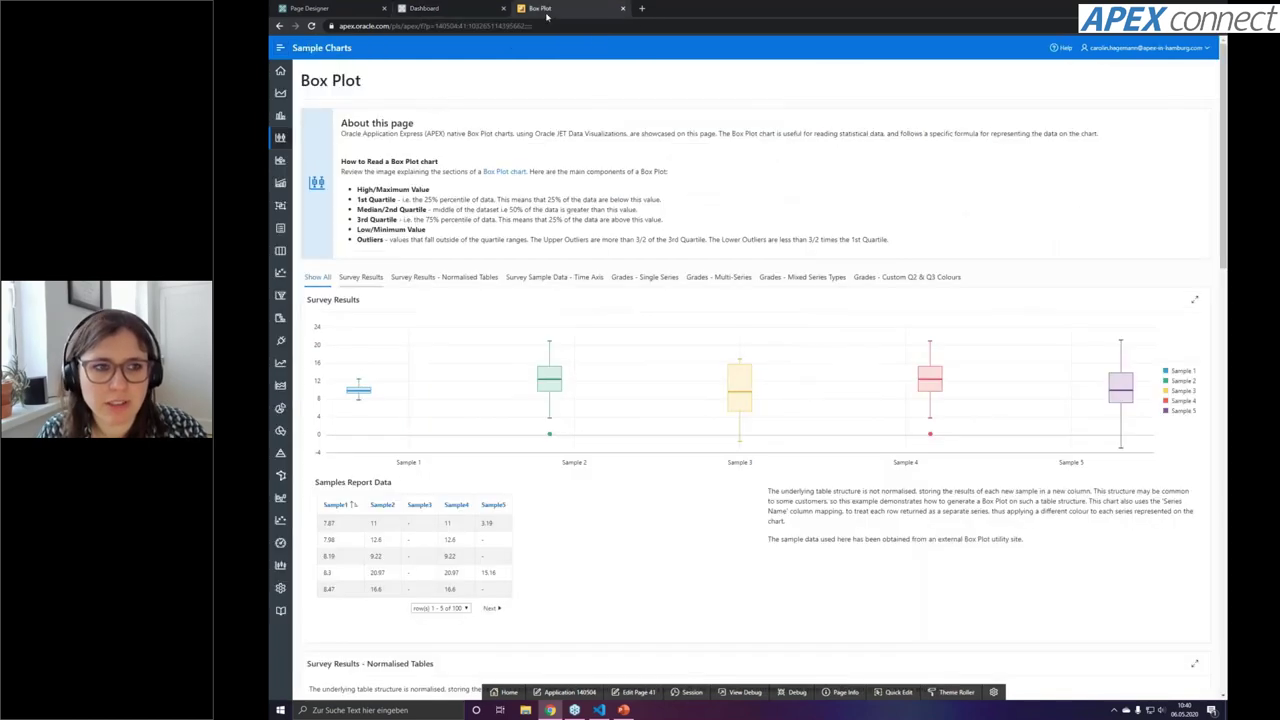
pyautogui.click(281, 184)
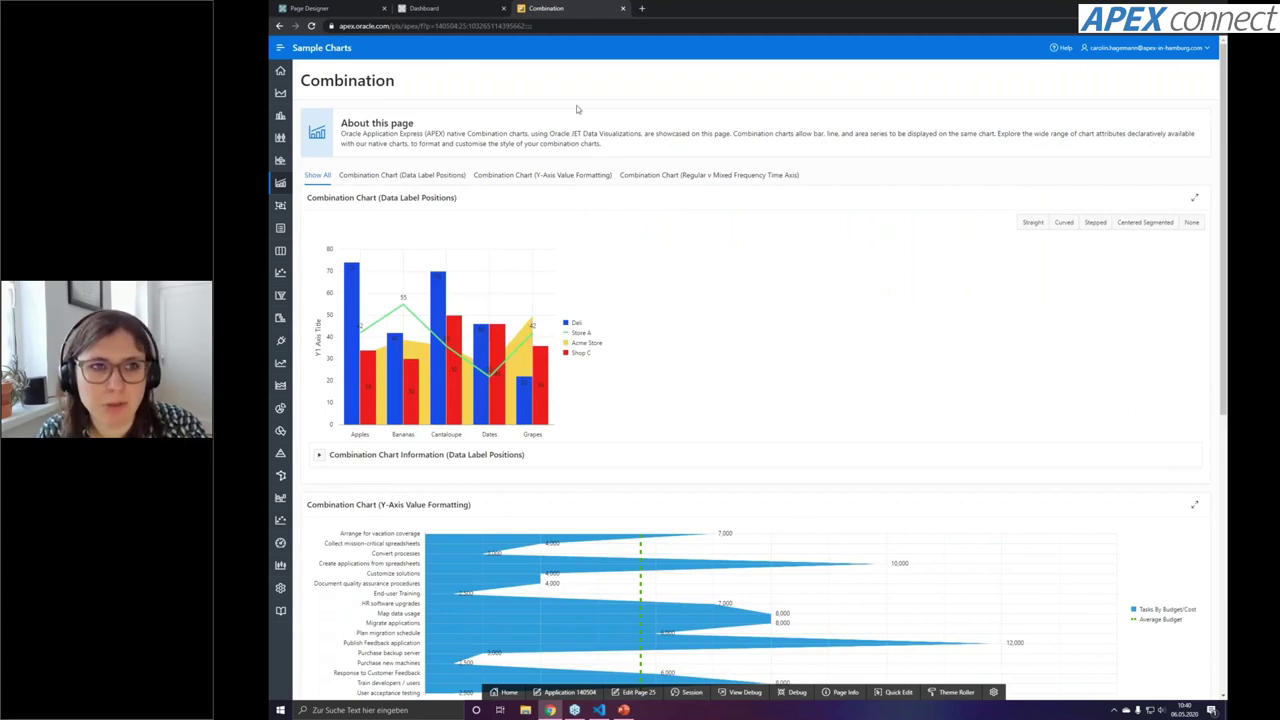
pyautogui.click(336, 13)
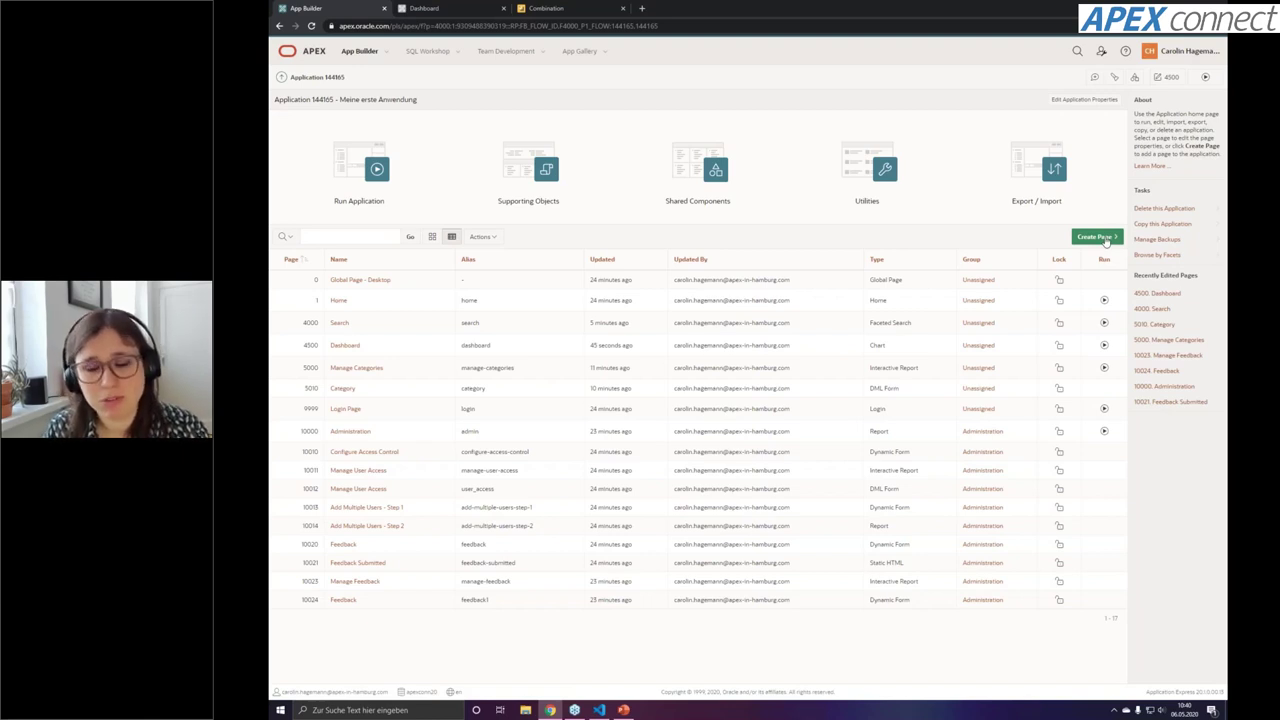
pyautogui.click(1097, 237)
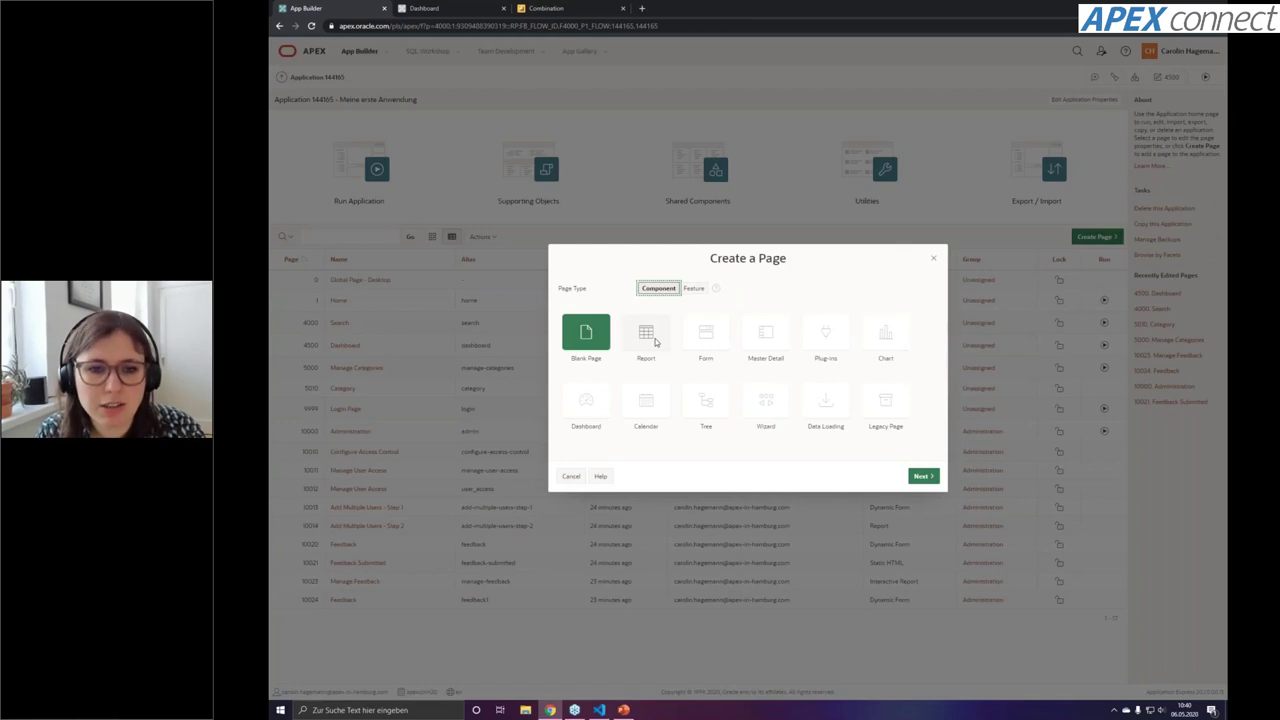
# Choose an editable Interactive Grid form page named 'Interactive Grid'
pyautogui.click(656, 342)
pyautogui.click(562, 470)
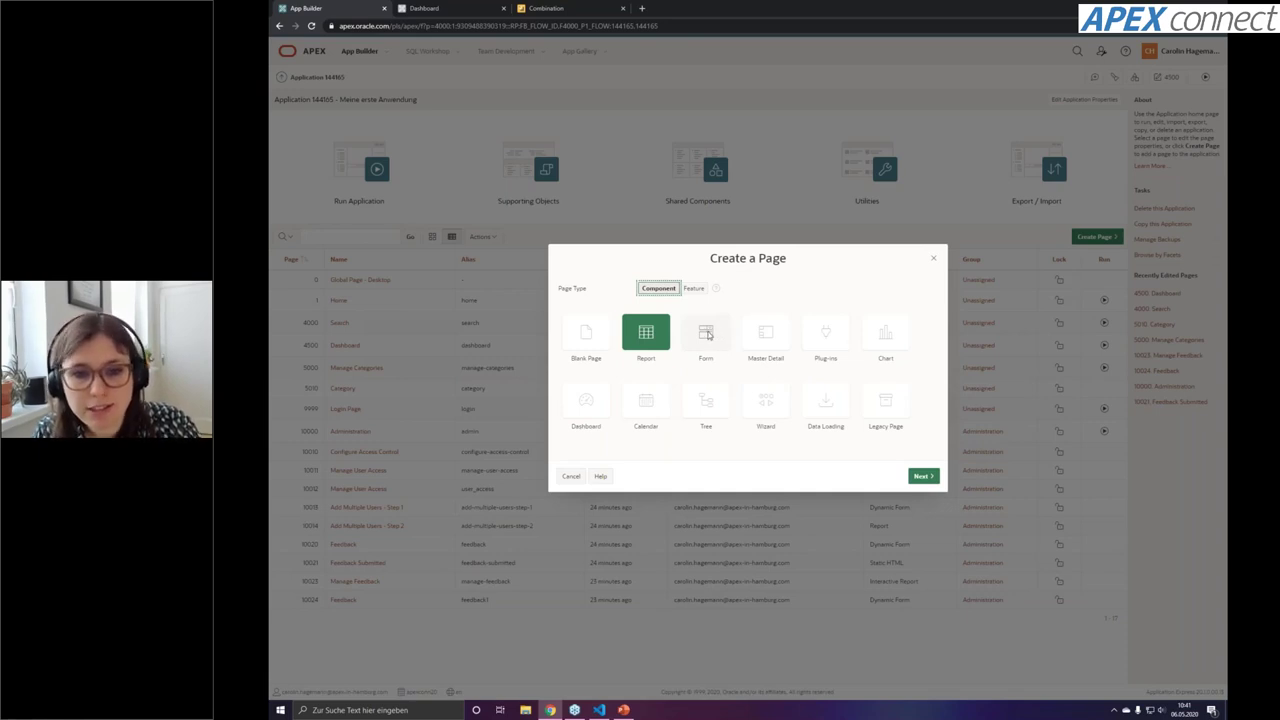
pyautogui.click(708, 335)
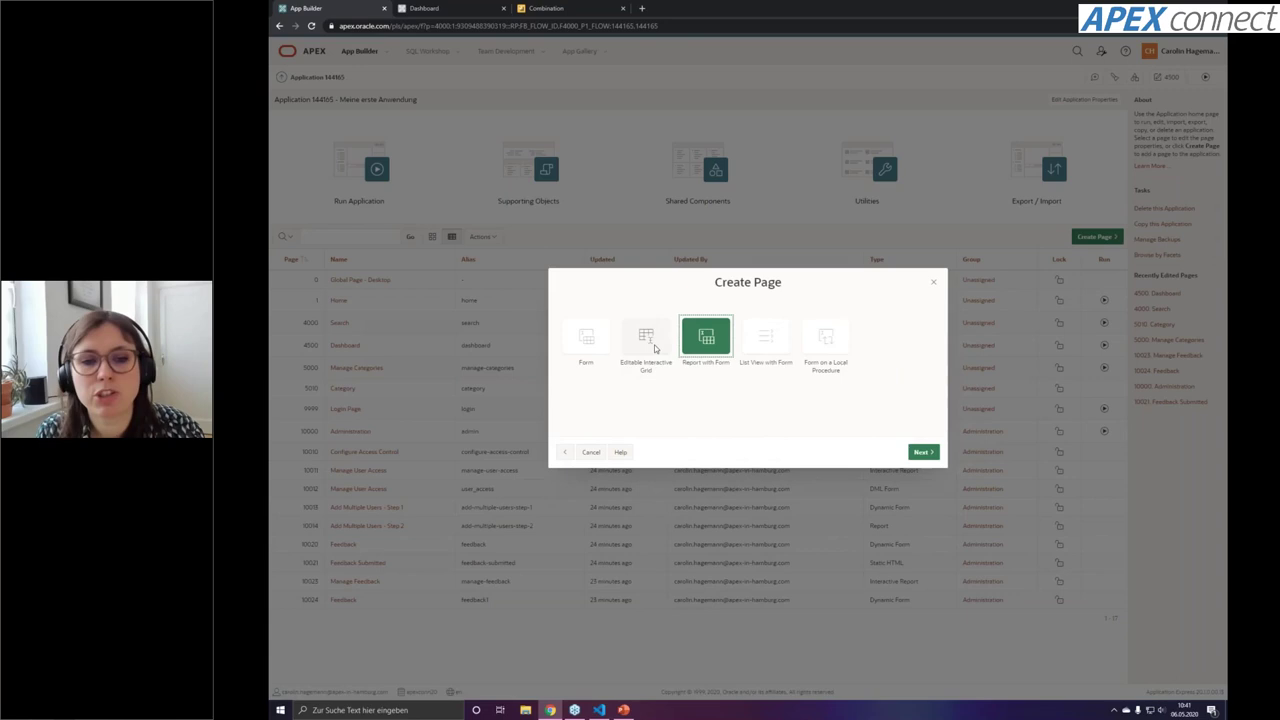
pyautogui.click(655, 347)
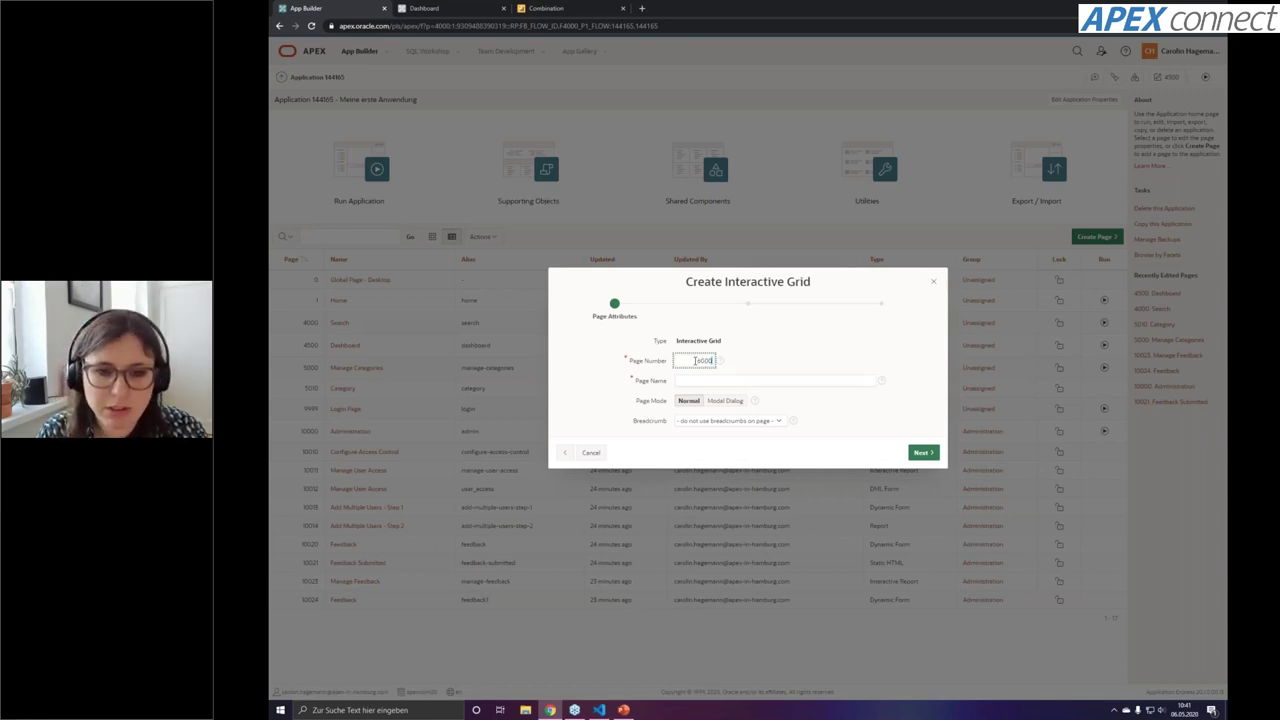
pyautogui.click(700, 380)
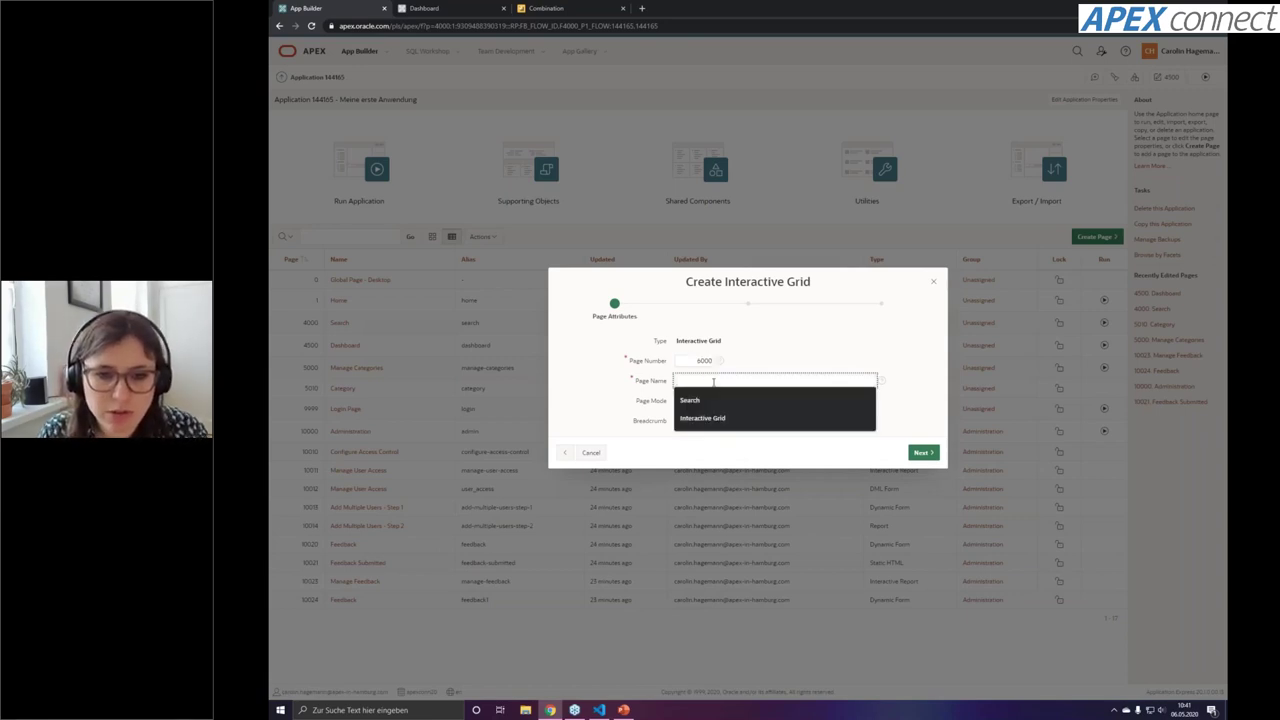
pyautogui.click(700, 417)
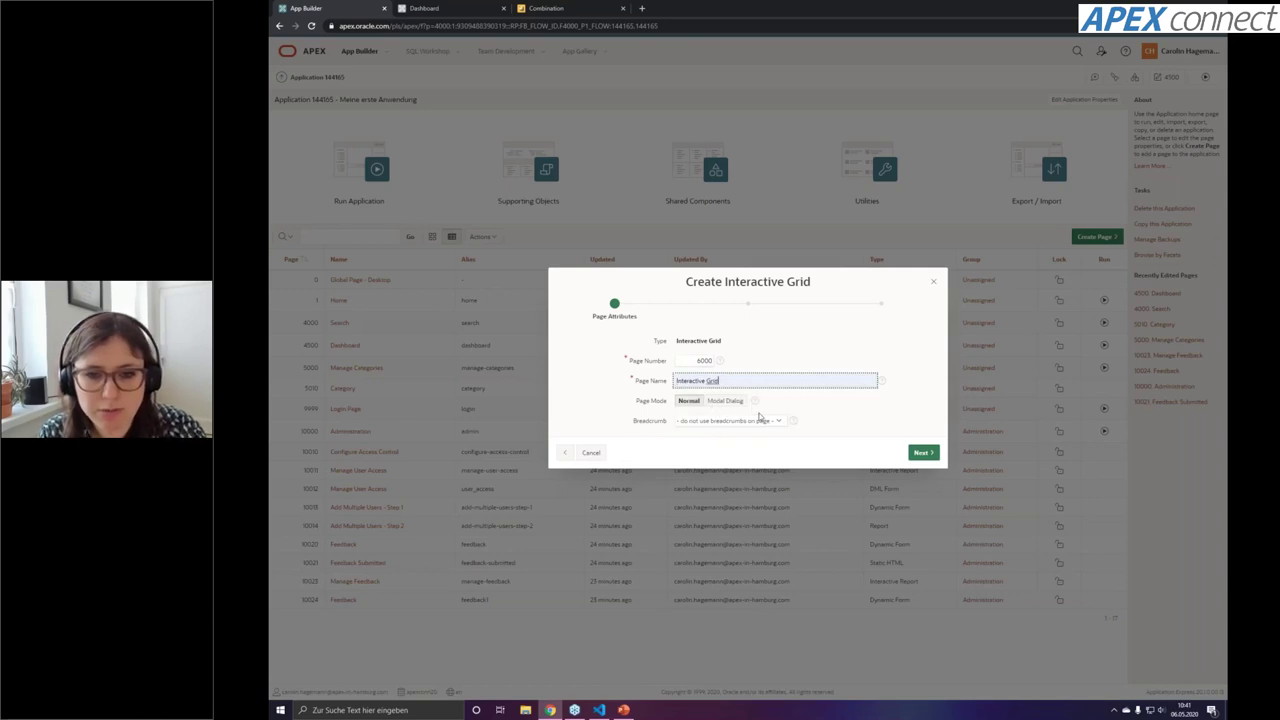
pyautogui.click(920, 453)
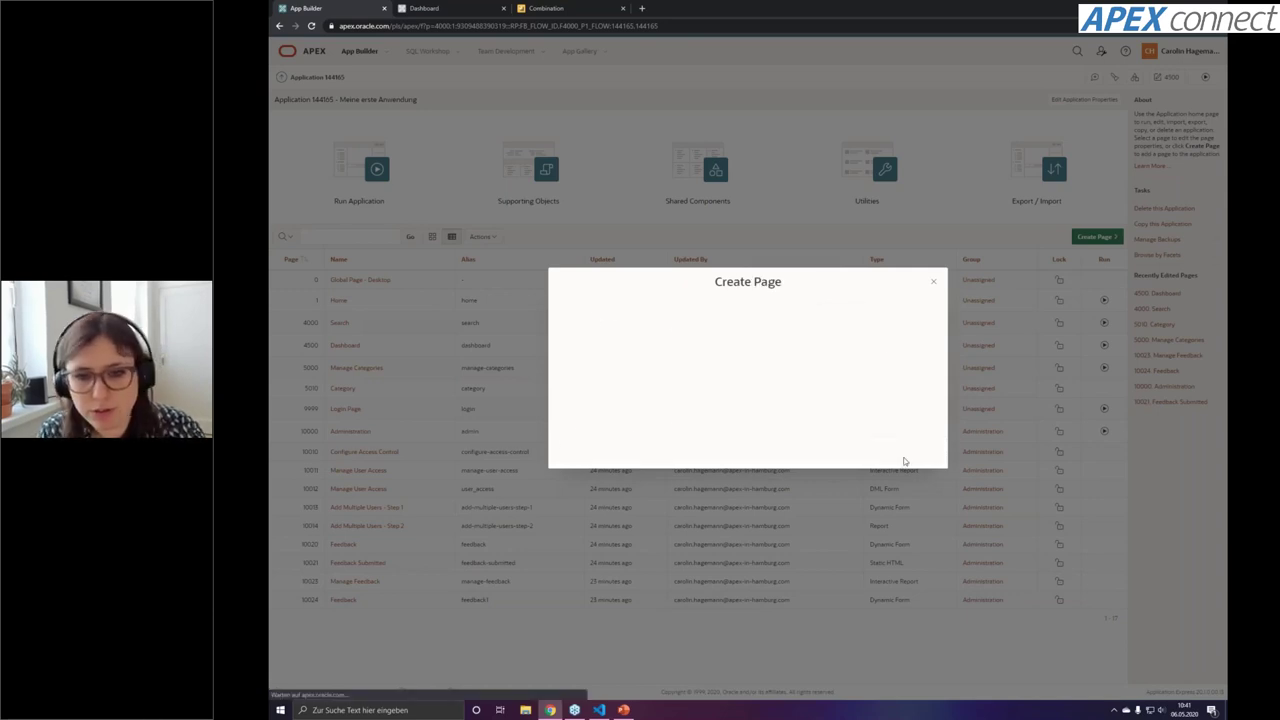
# Add a navigation entry, base the grid on CON_OFFER, create page 6000 and run it
pyautogui.click(742, 352)
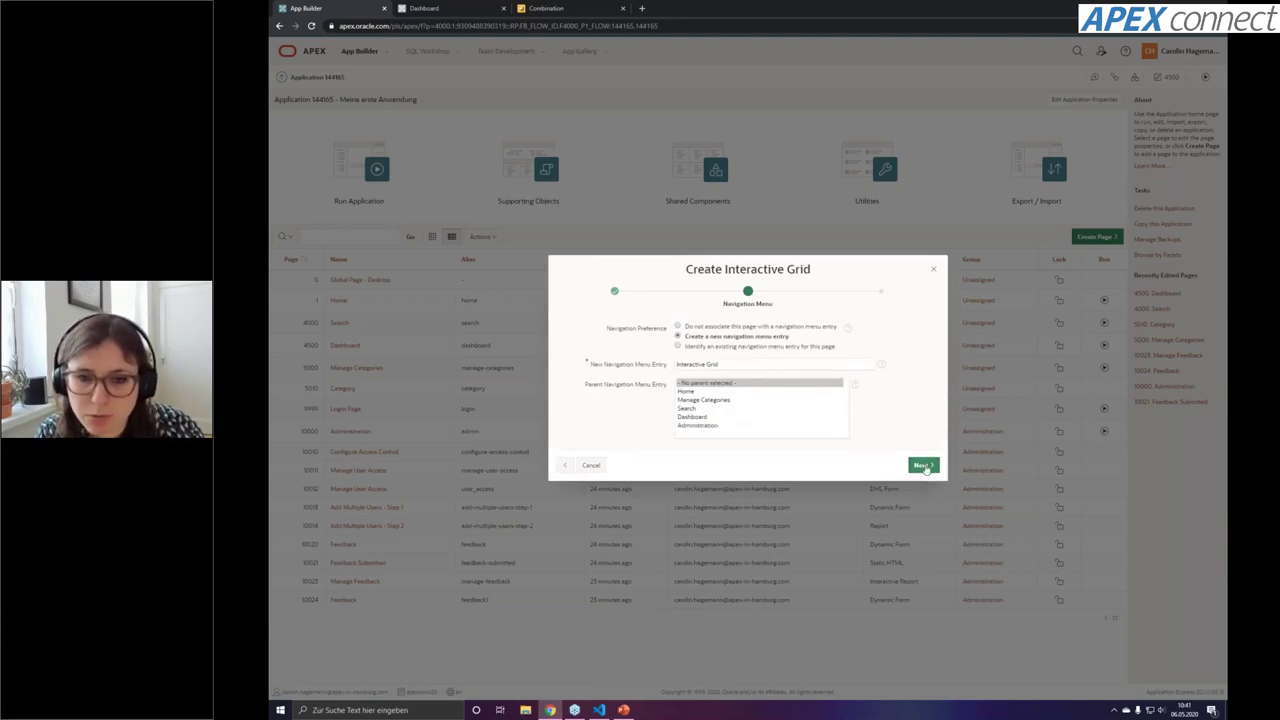
pyautogui.click(922, 466)
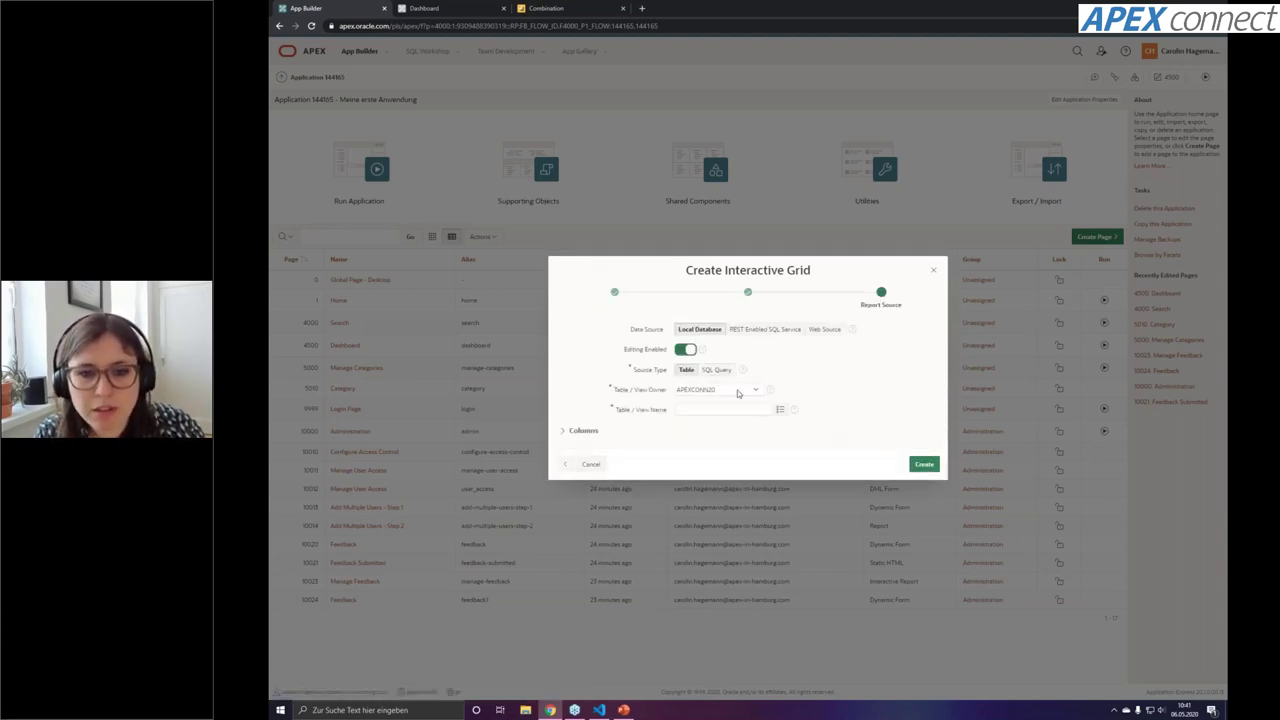
pyautogui.click(783, 409)
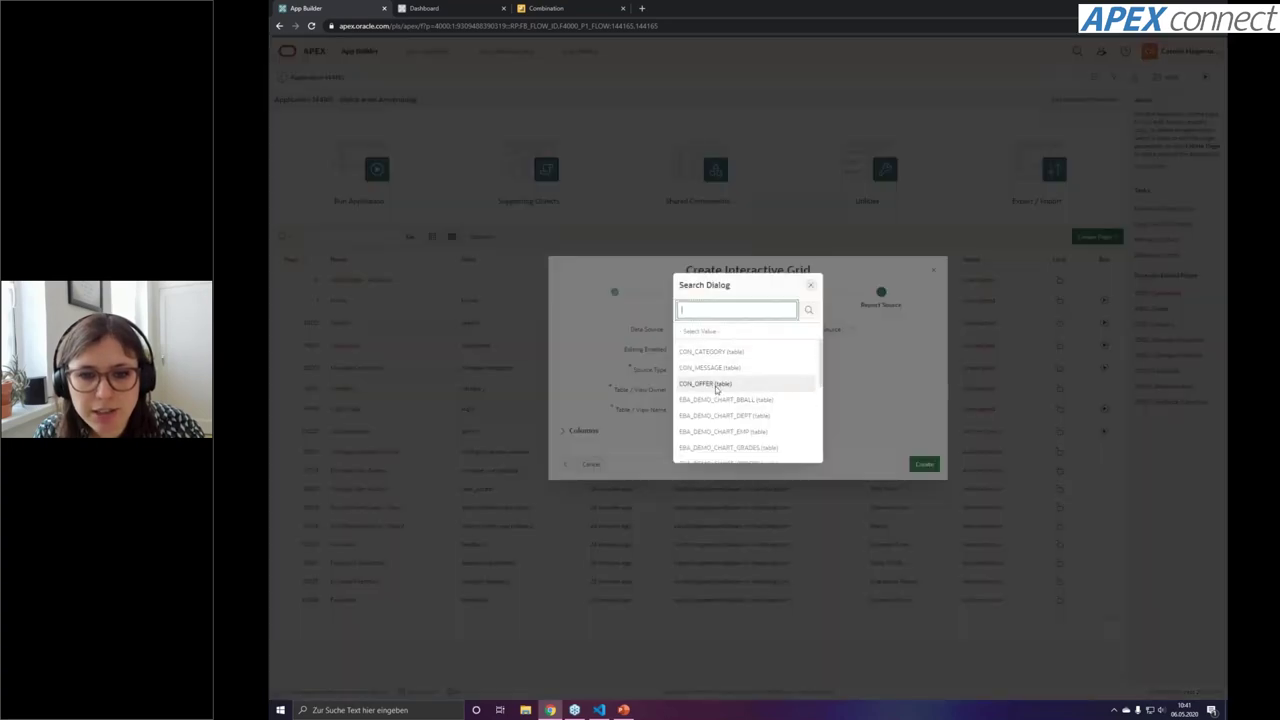
pyautogui.click(758, 398)
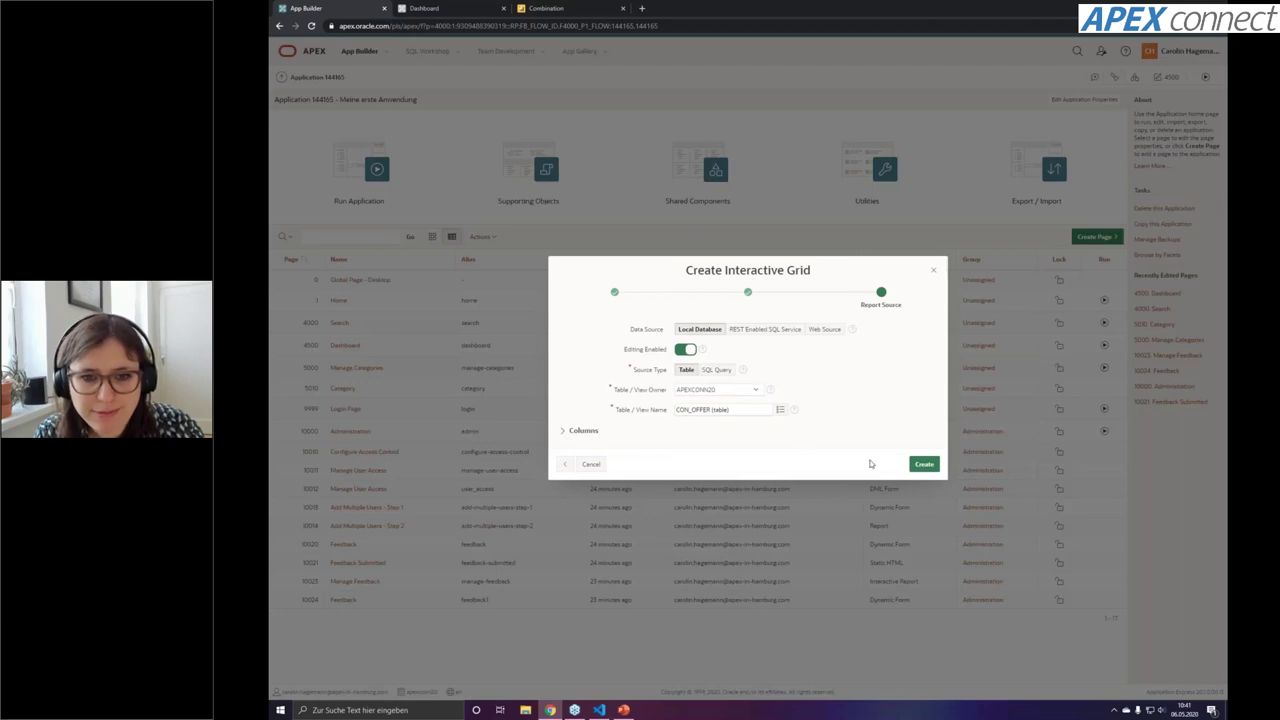
pyautogui.click(926, 465)
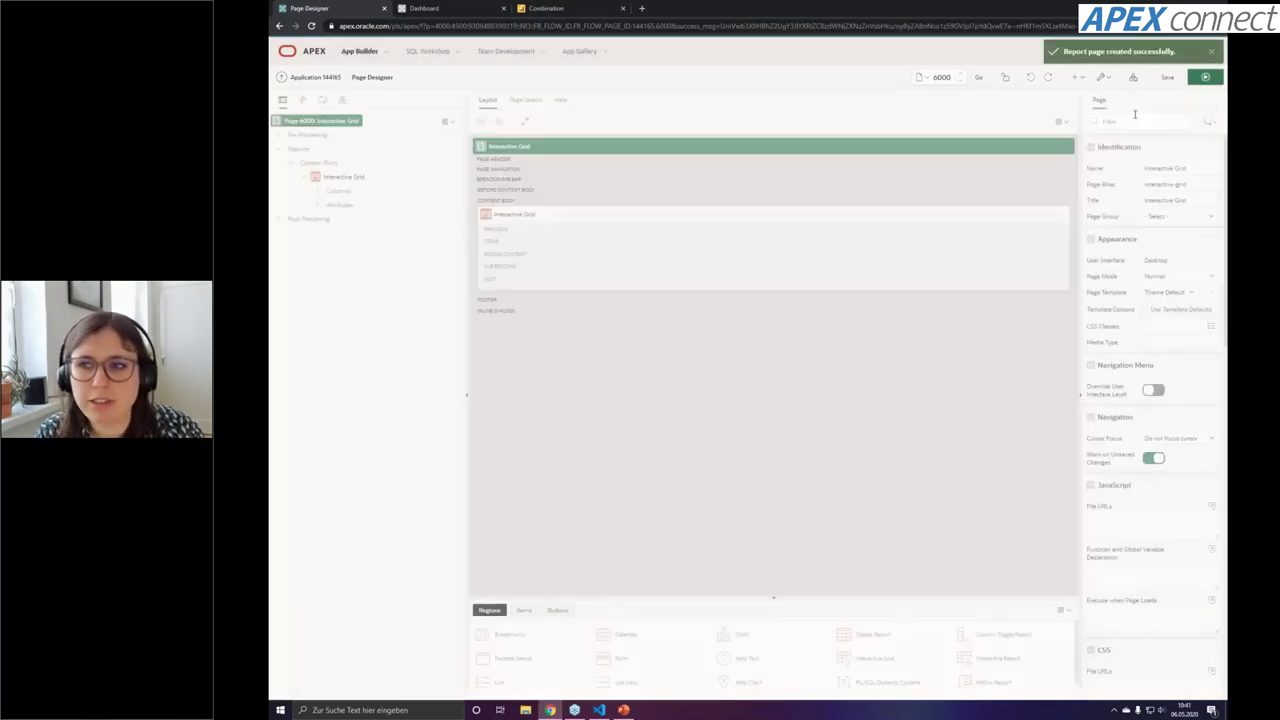
pyautogui.click(1205, 77)
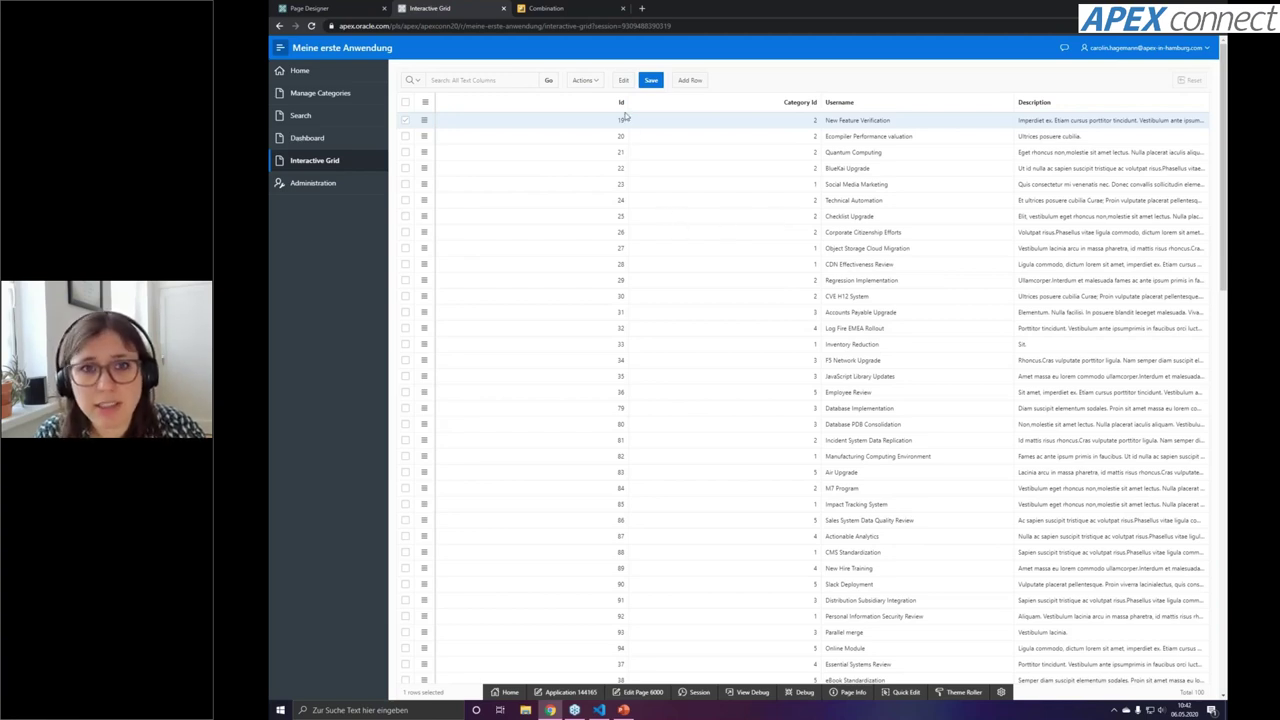
# Append 'dddd' and 'ddd' to the Usernames of rows 19 and 20 and save the grid
pyautogui.doubleClick(711, 126)
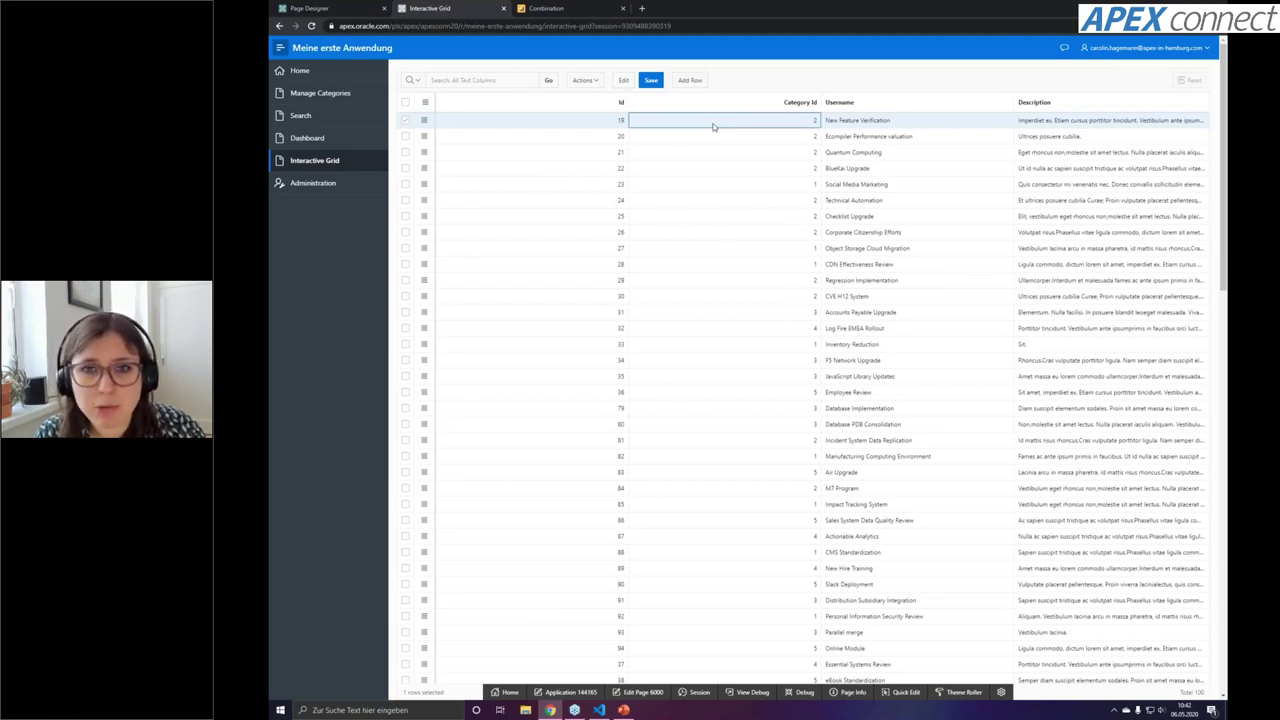
pyautogui.doubleClick(872, 123)
pyautogui.click(914, 128)
pyautogui.write('dddd')
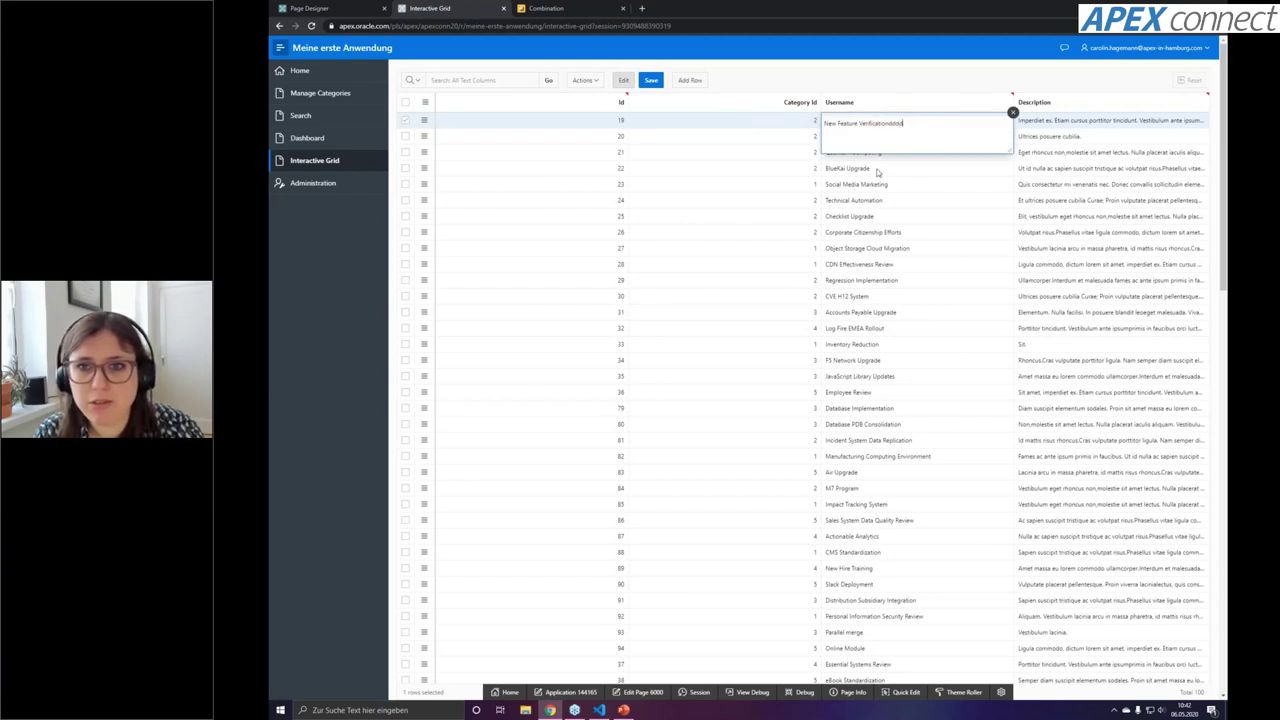
pyautogui.press('Return')
pyautogui.press('Return')
pyautogui.press('Return')
pyautogui.doubleClick(916, 141)
pyautogui.write('ddd')
pyautogui.press('Return')
pyautogui.press('Return')
pyautogui.press('Return')
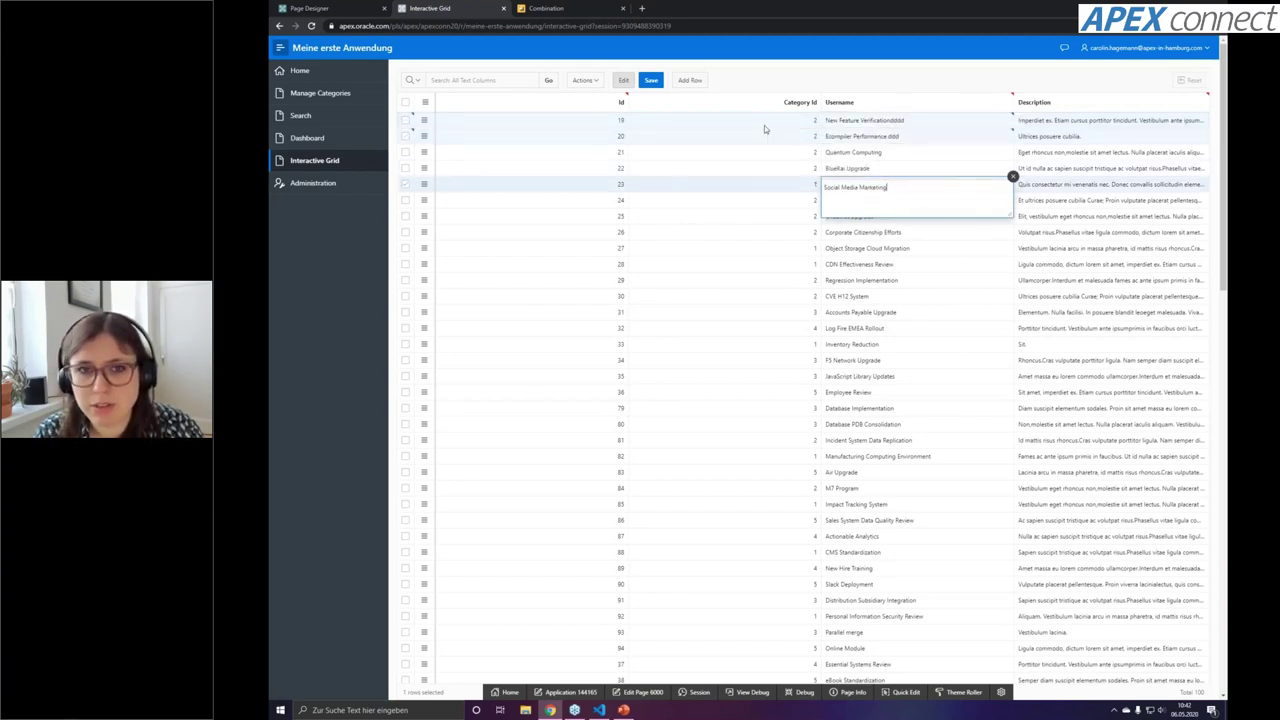
pyautogui.click(651, 80)
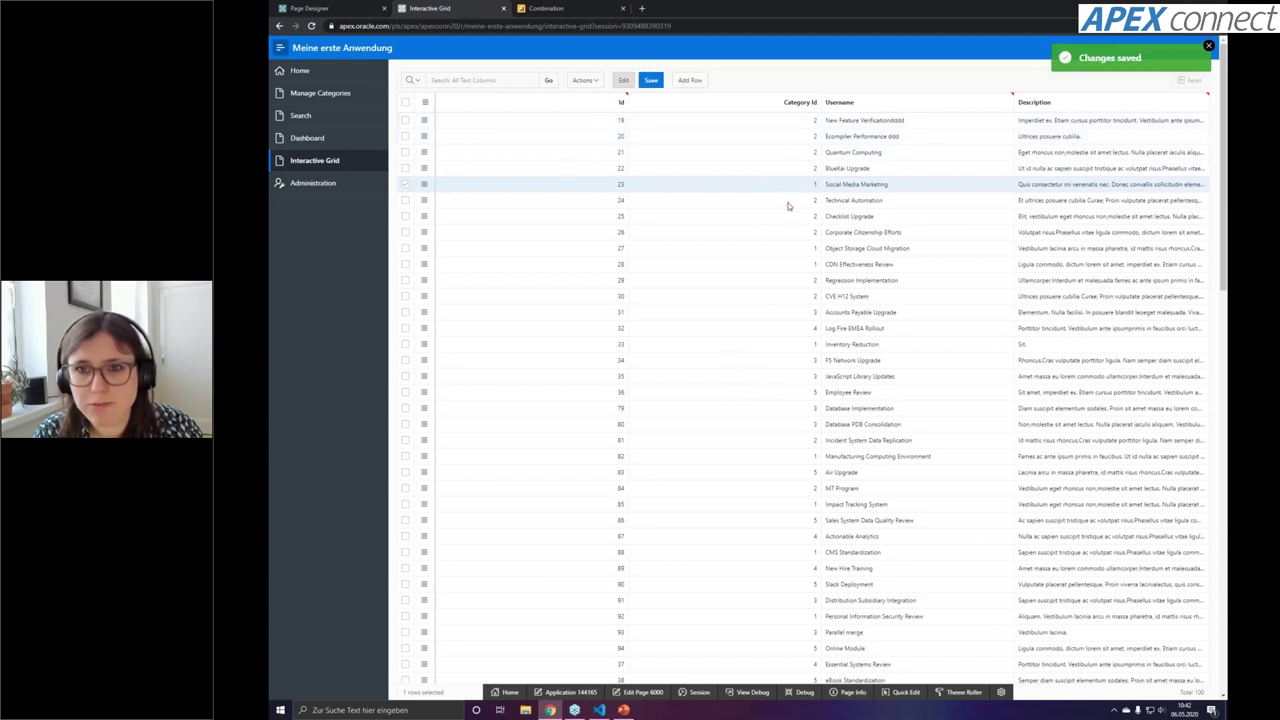
# Try cell editing across rows 21 to 25, then return to Page Designer
pyautogui.click(930, 153)
pyautogui.press('Return')
pyautogui.press('Tab')
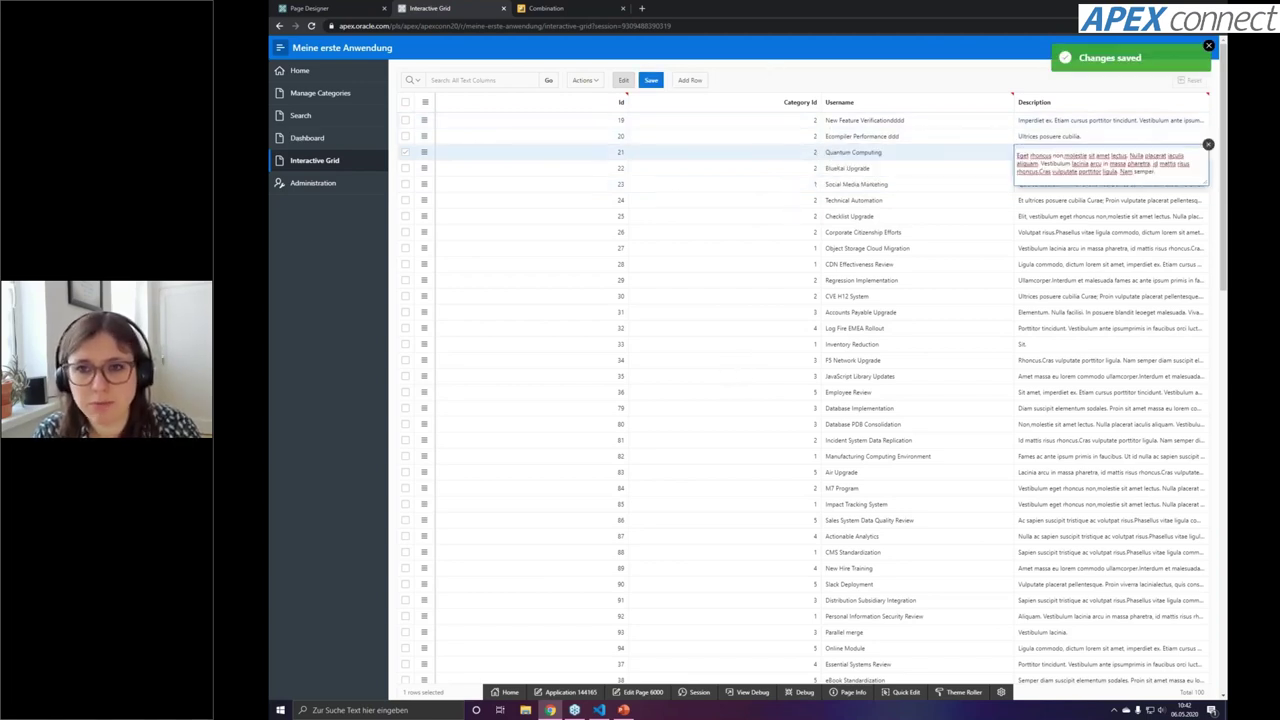
pyautogui.hotkey('shift', 'Tab')
pyautogui.hotkey('shift', 'Tab')
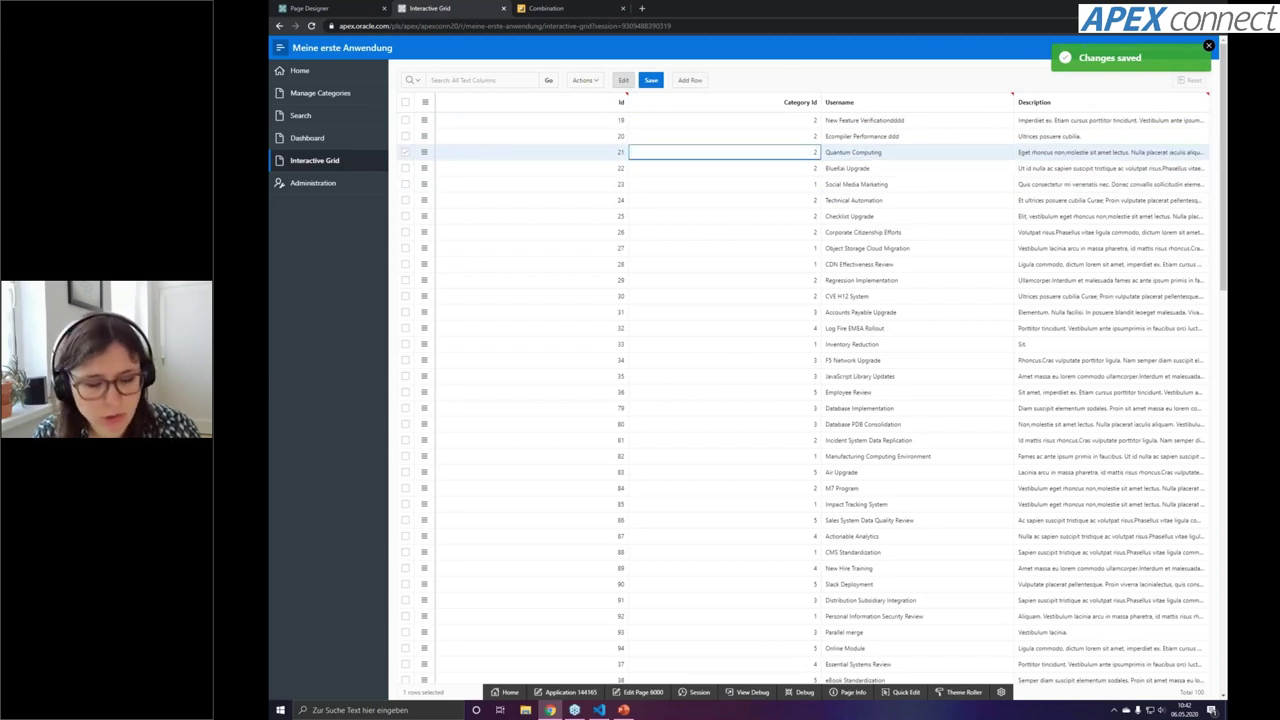
pyautogui.press('Tab')
pyautogui.press('Tab')
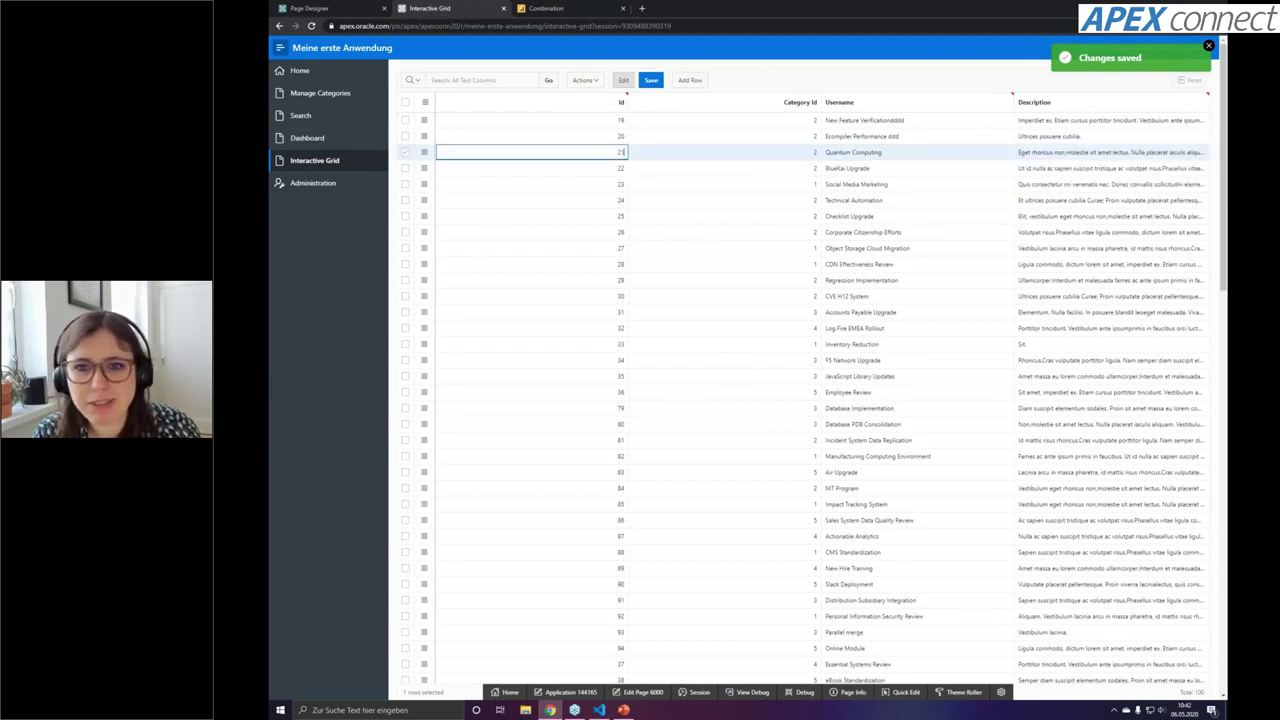
pyautogui.press('Down')
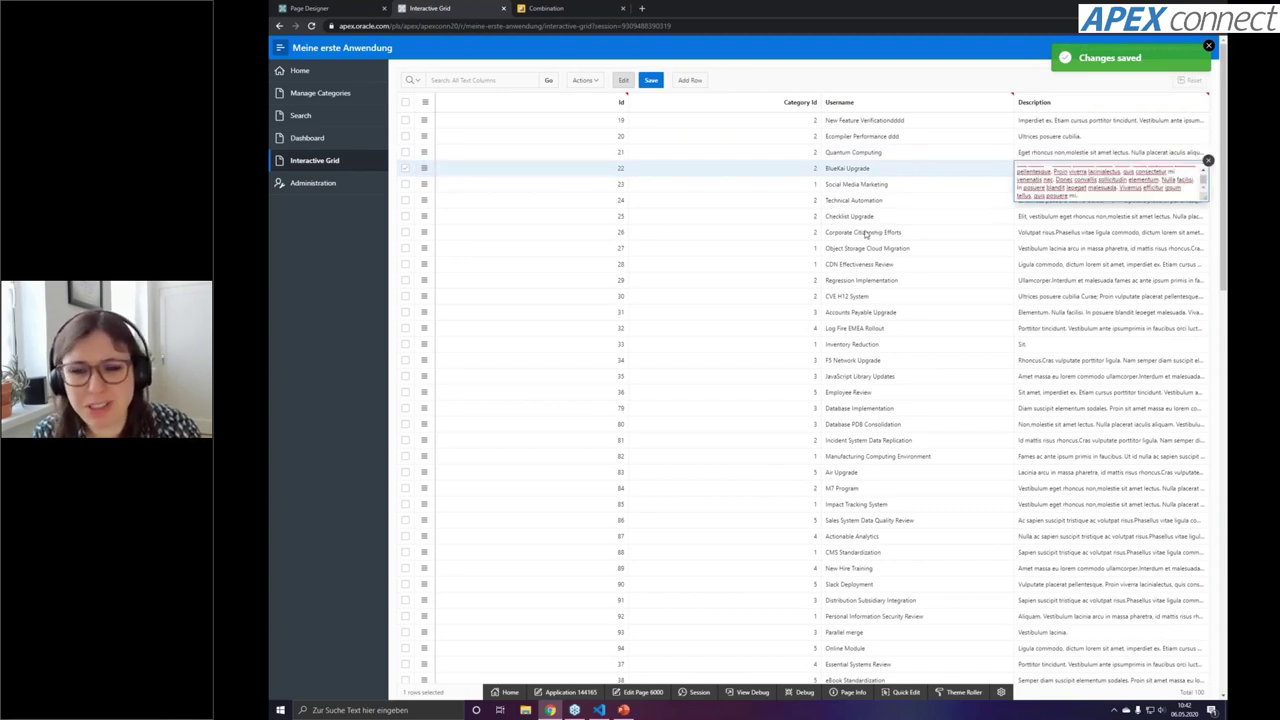
pyautogui.click(868, 218)
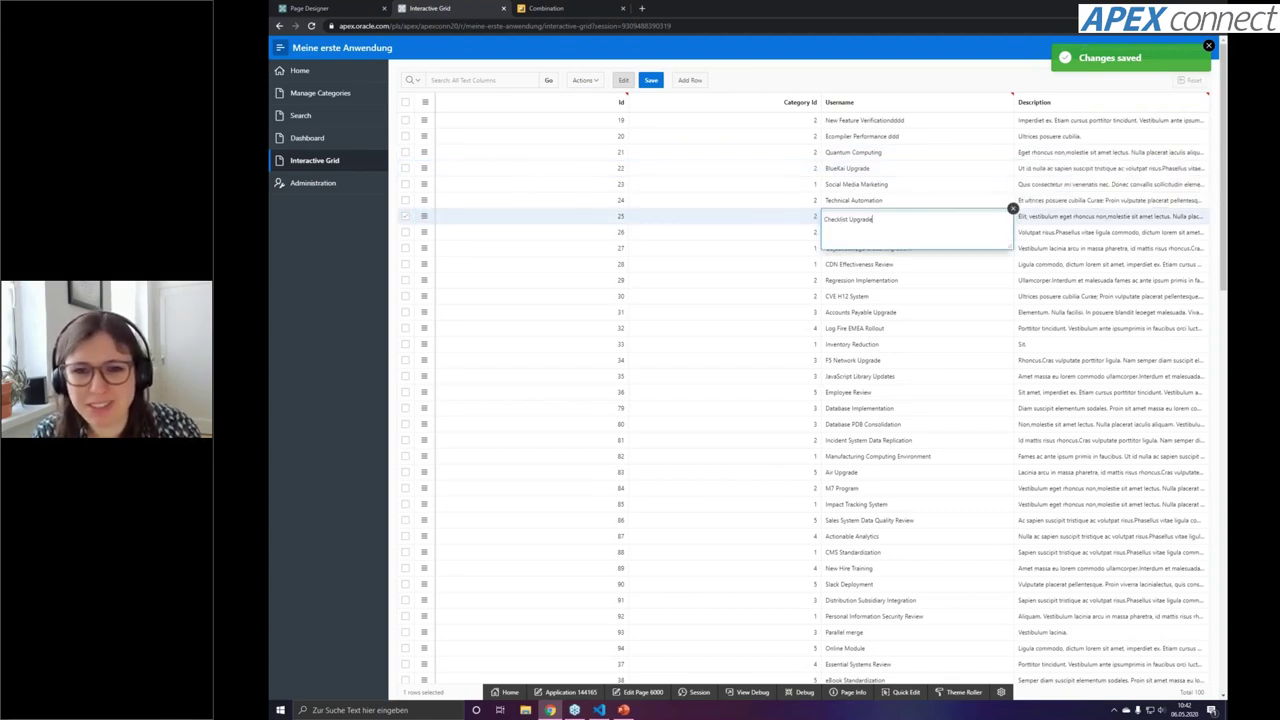
pyautogui.click(330, 8)
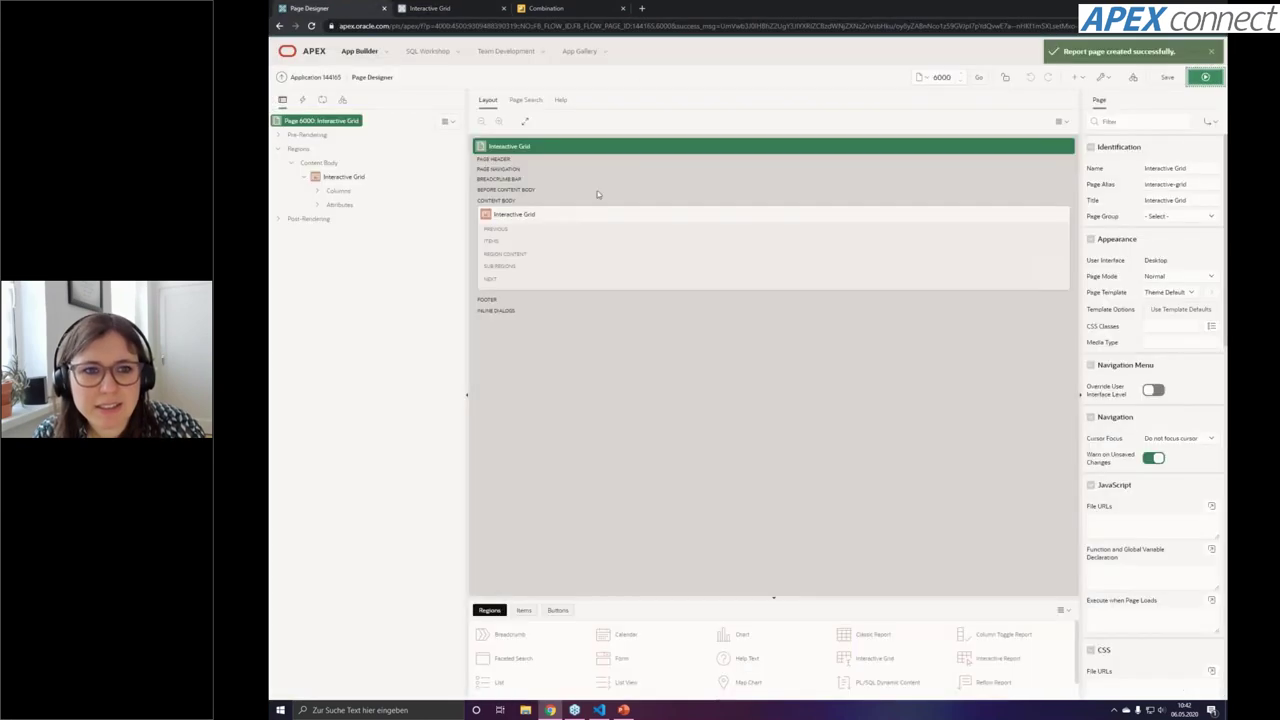
# Make the CATEGORY_ID column a Select List with the heading 'Category'
pyautogui.click(570, 210)
pyautogui.click(317, 192)
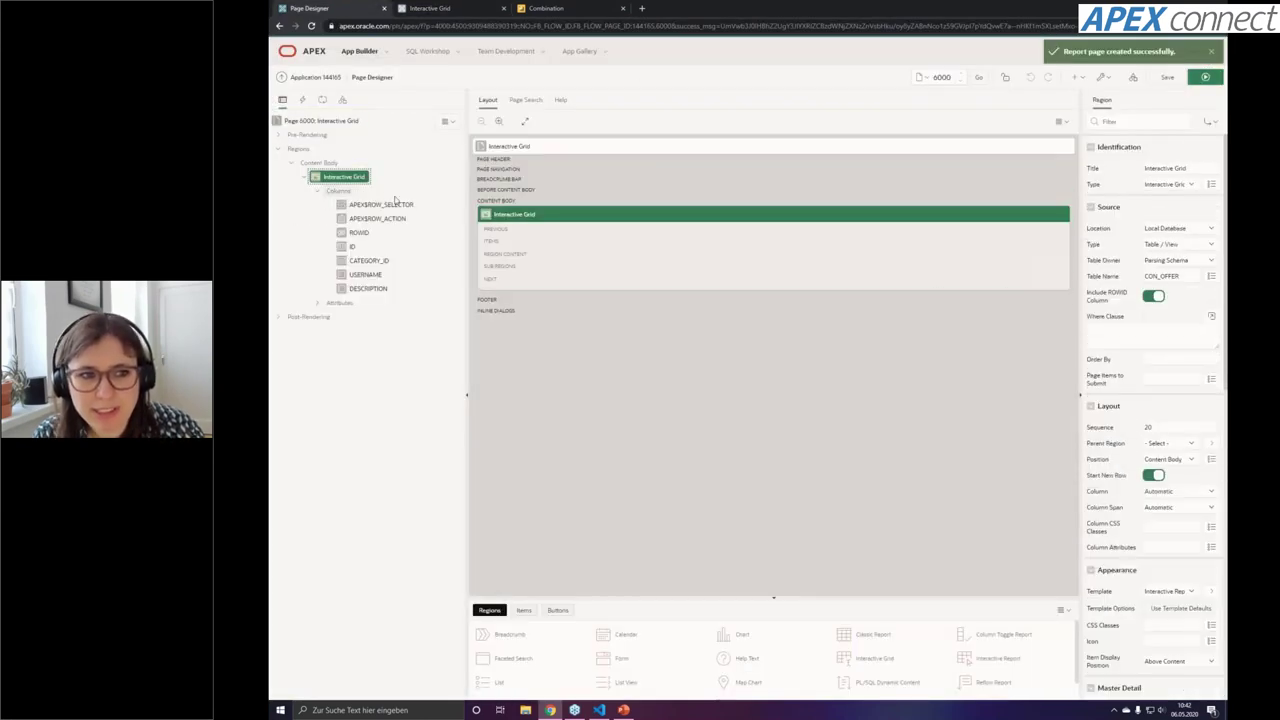
pyautogui.click(378, 260)
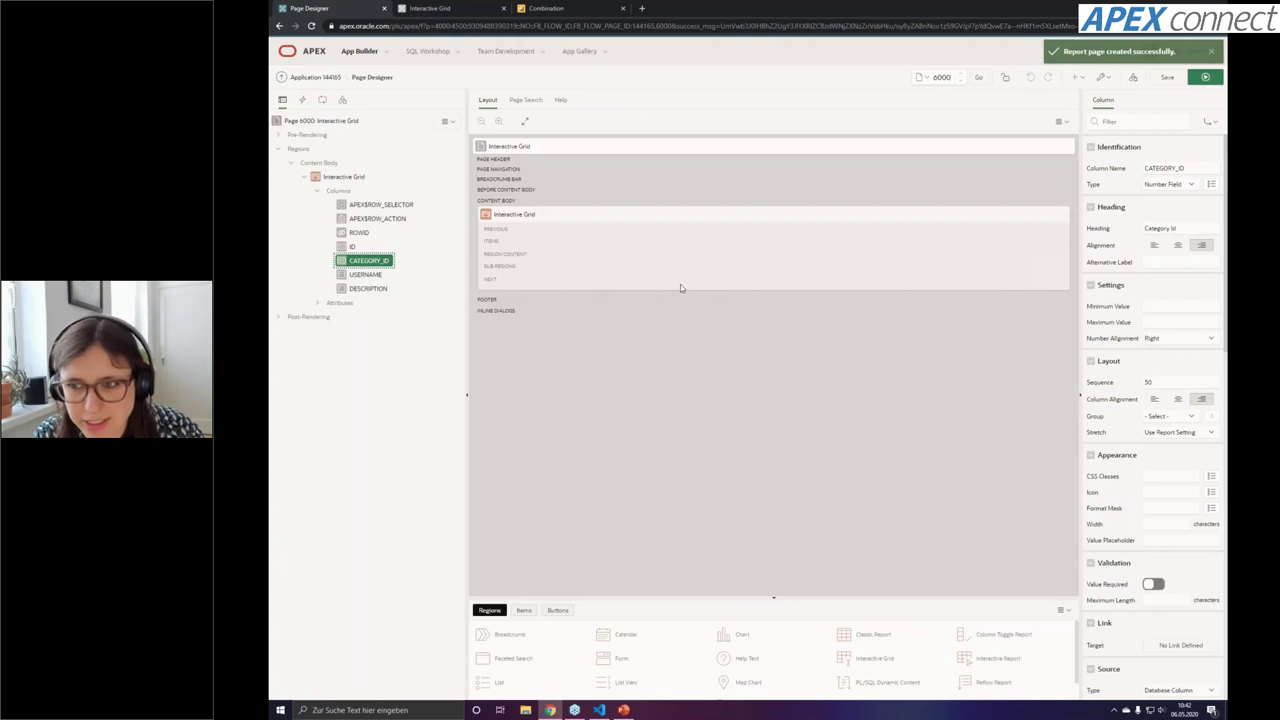
pyautogui.click(1159, 187)
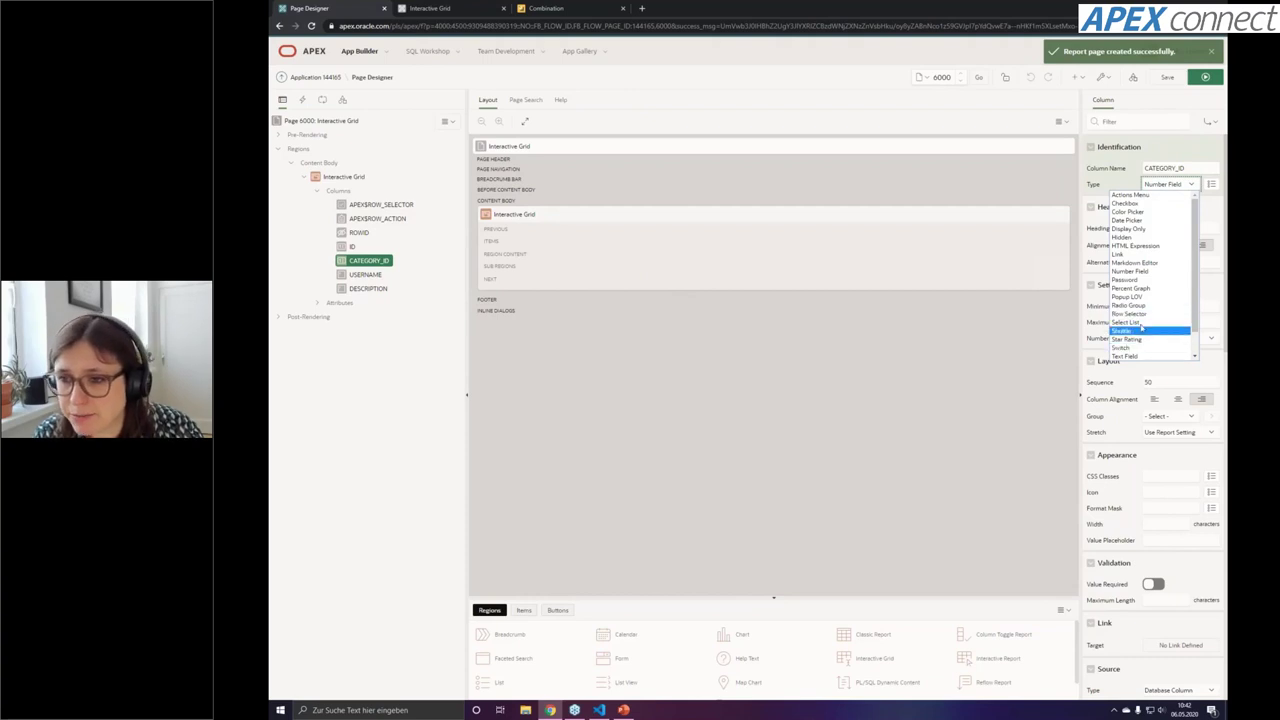
pyautogui.click(1140, 323)
pyautogui.doubleClick(1174, 228)
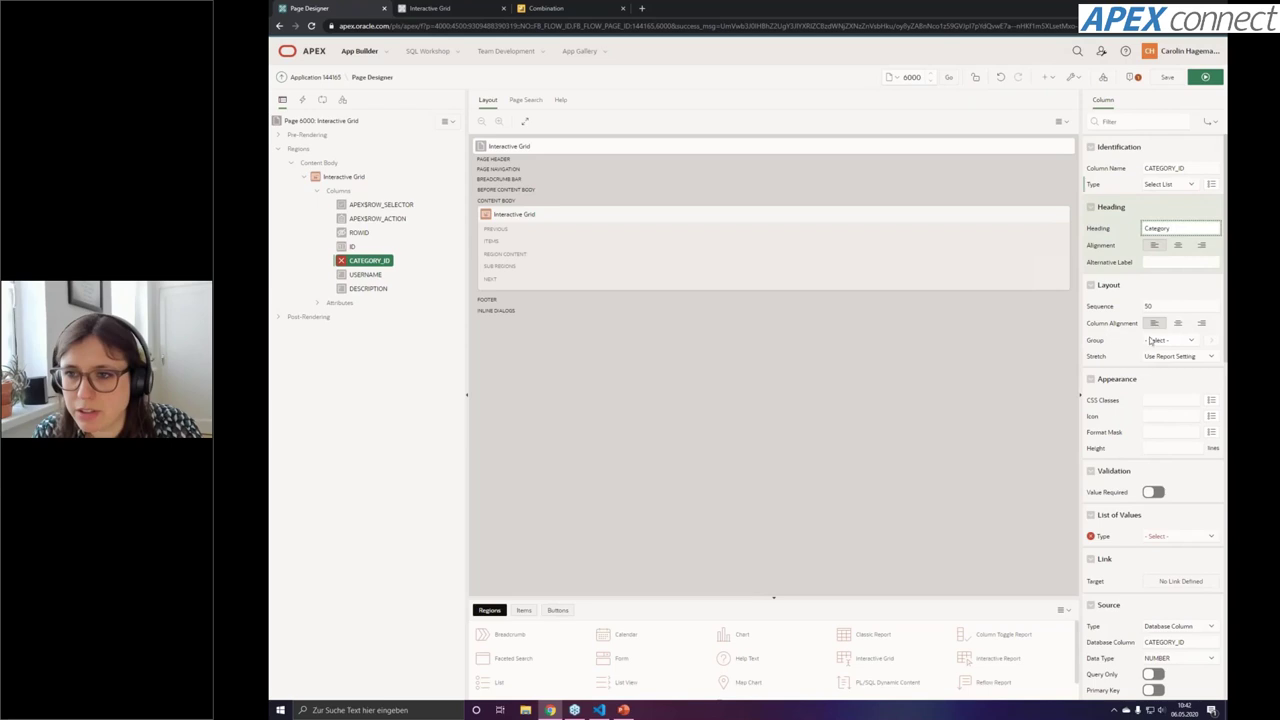
pyautogui.click(1178, 263)
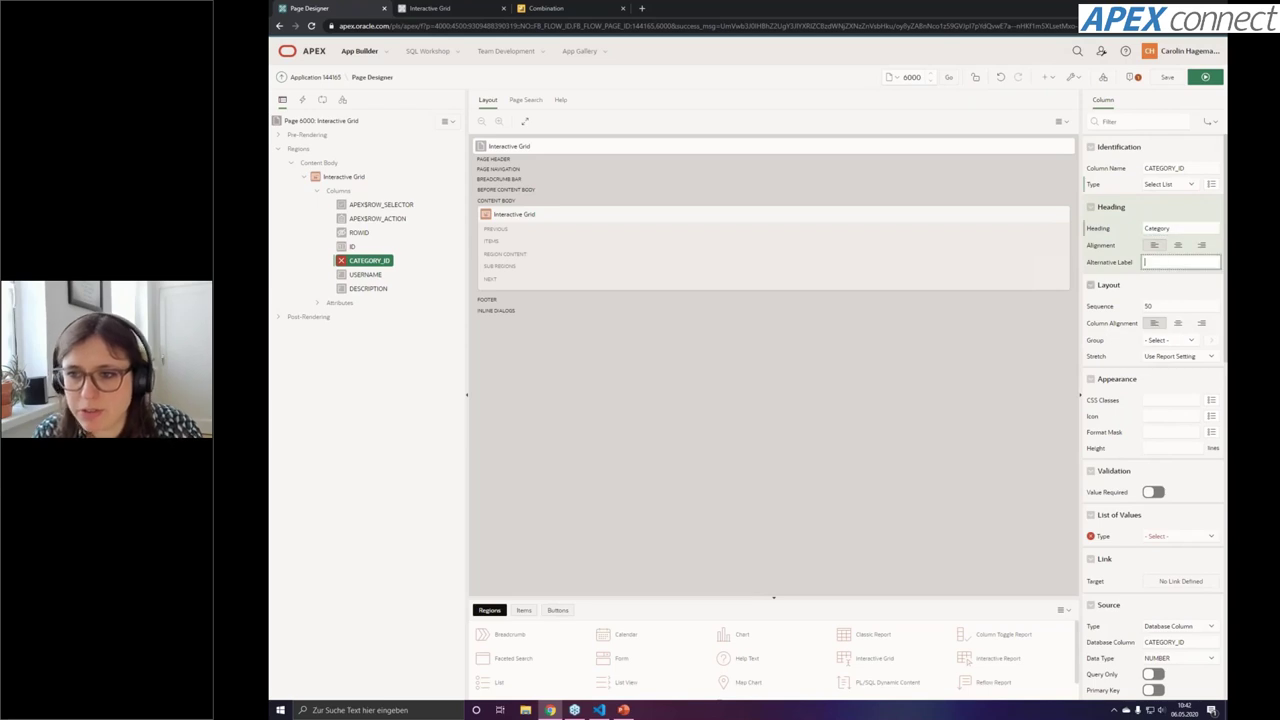
# Fill it from the CON_CATEGORY_NAME shared list of values, save, and run the page
pyautogui.click(1178, 540)
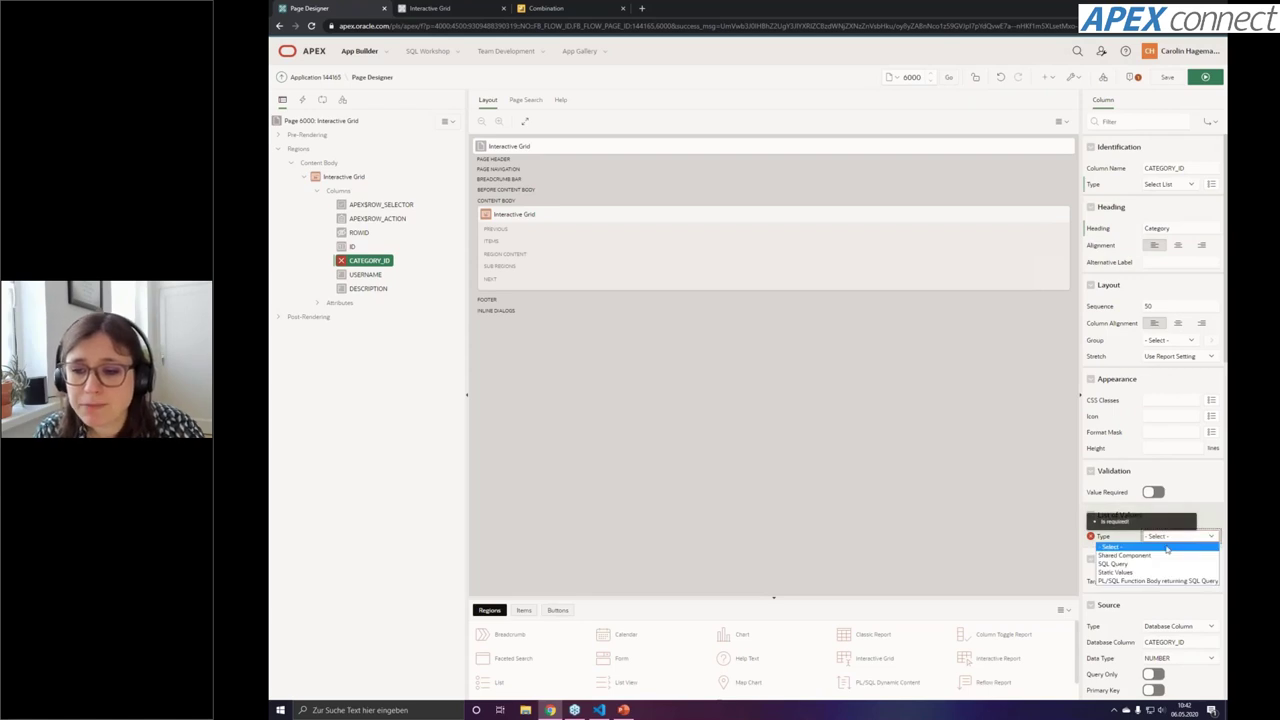
pyautogui.click(1166, 556)
pyautogui.click(1170, 552)
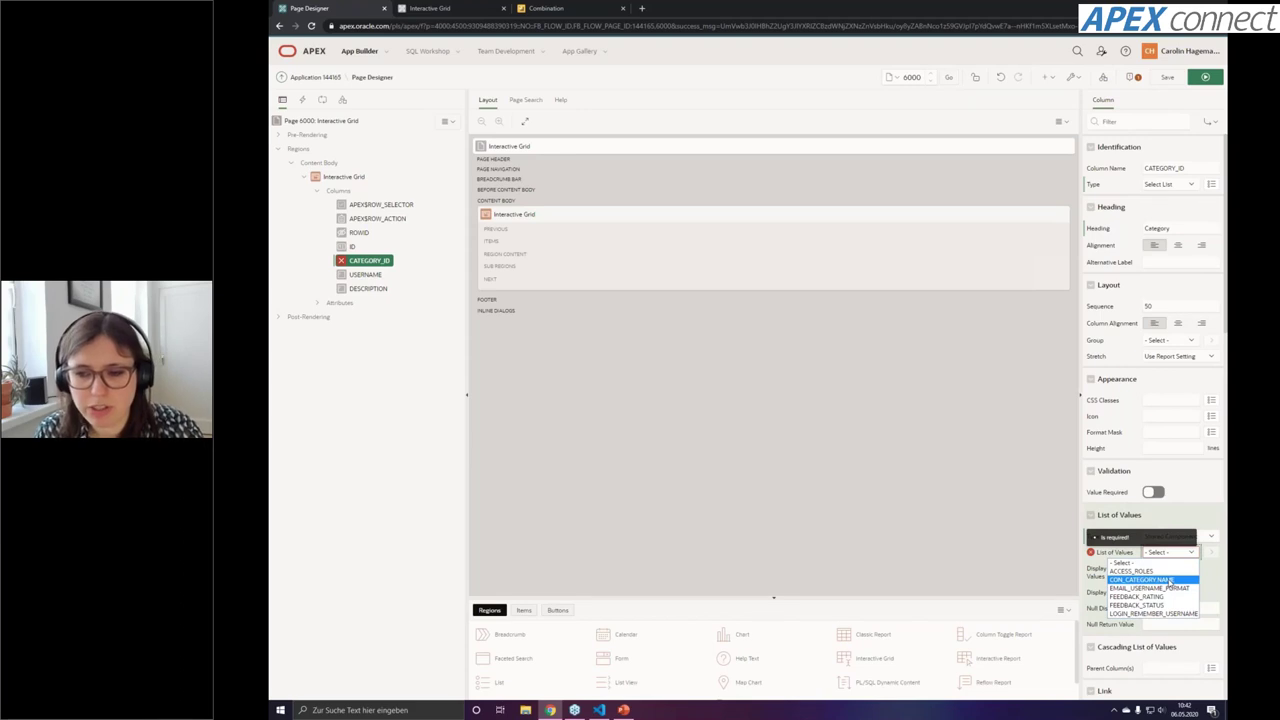
pyautogui.click(1170, 581)
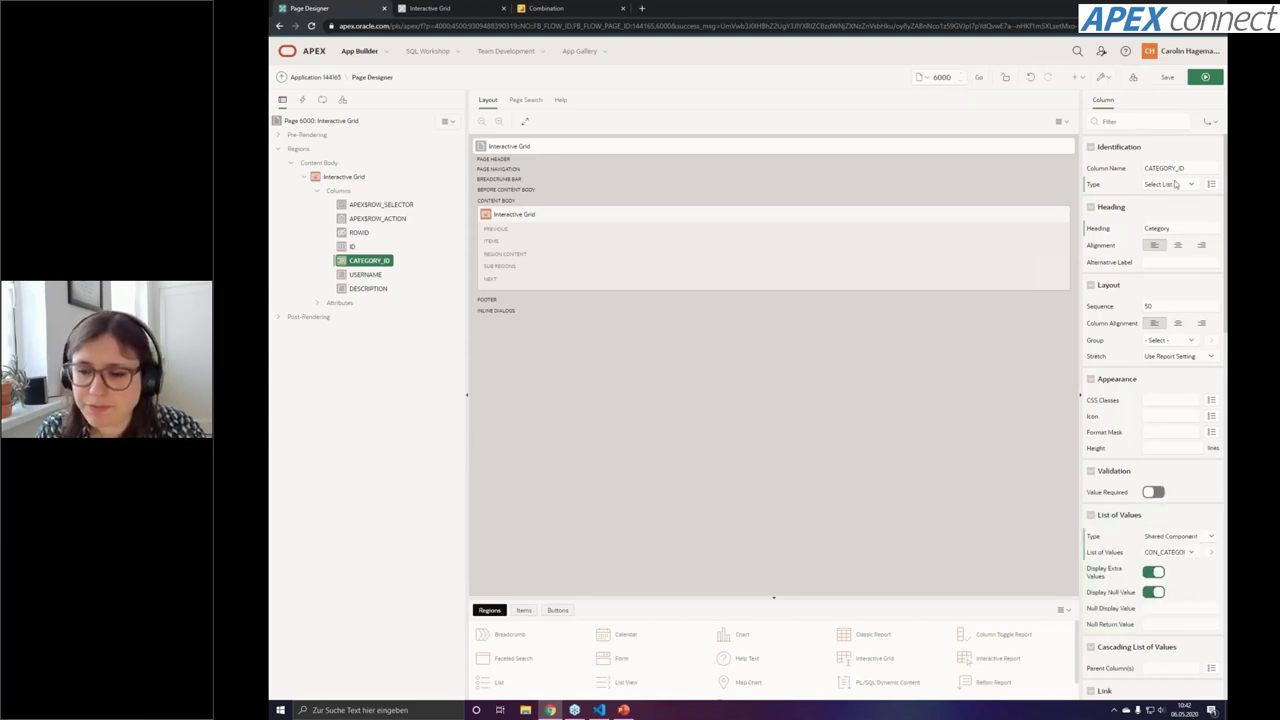
pyautogui.click(1168, 78)
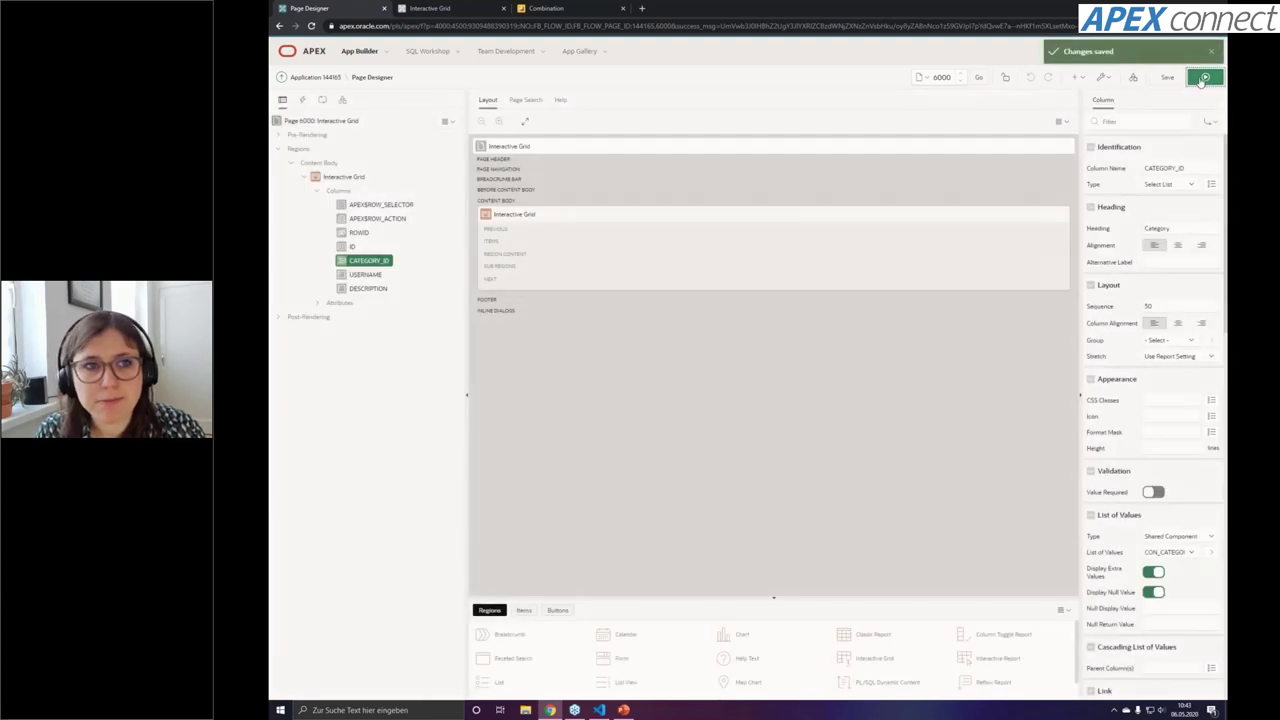
pyautogui.click(1202, 80)
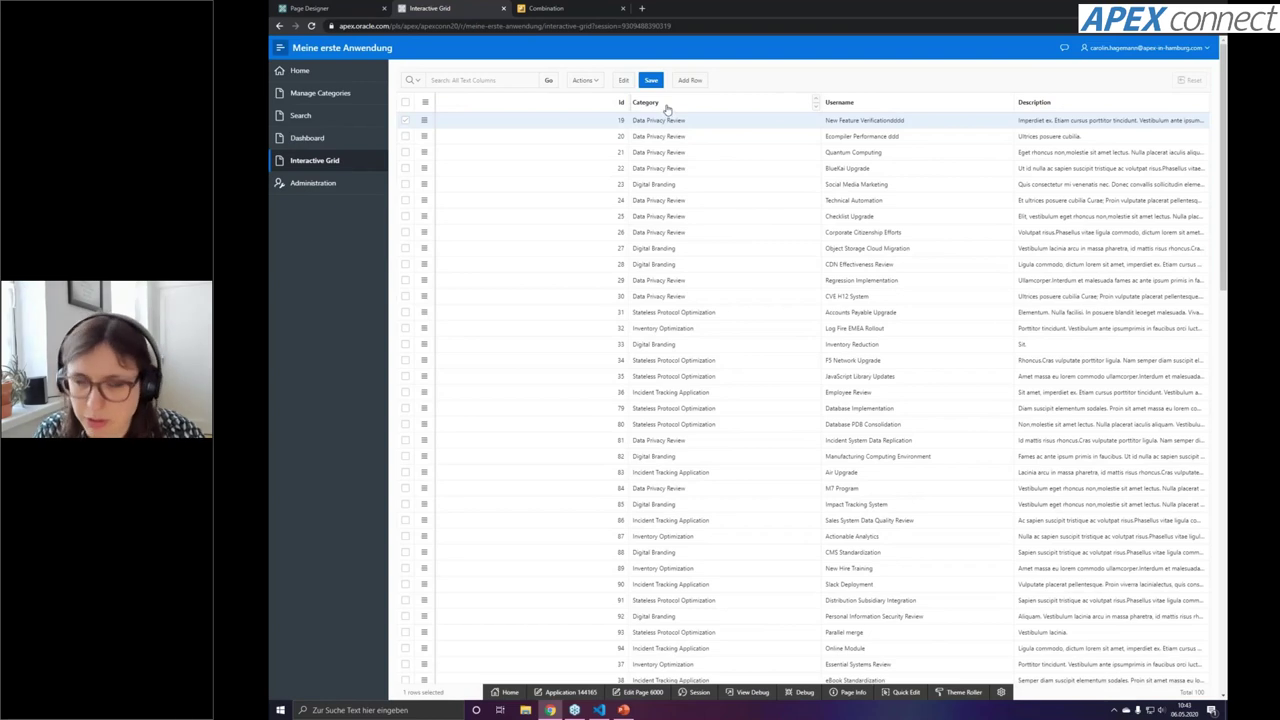
# Give rows 20 and 21 the Incident Tracking Application category, save, and return to Page Designer
pyautogui.click(728, 143)
pyautogui.click(728, 143)
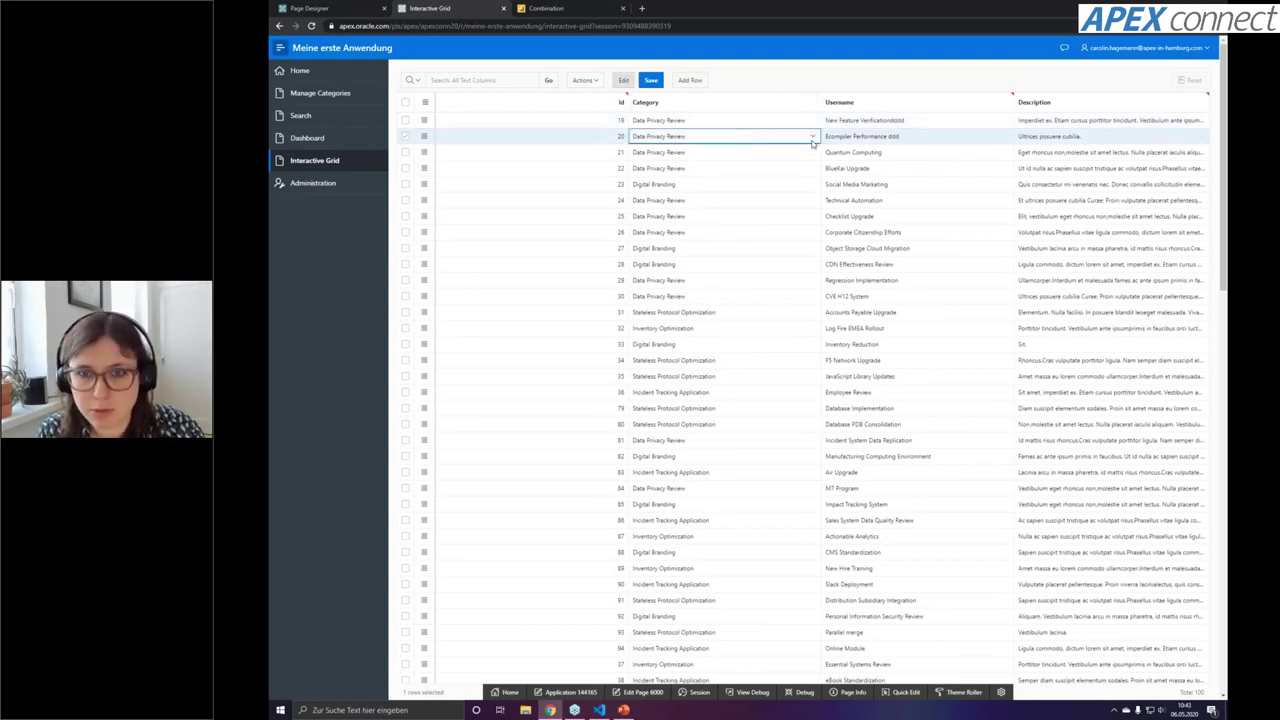
pyautogui.click(812, 141)
pyautogui.click(802, 164)
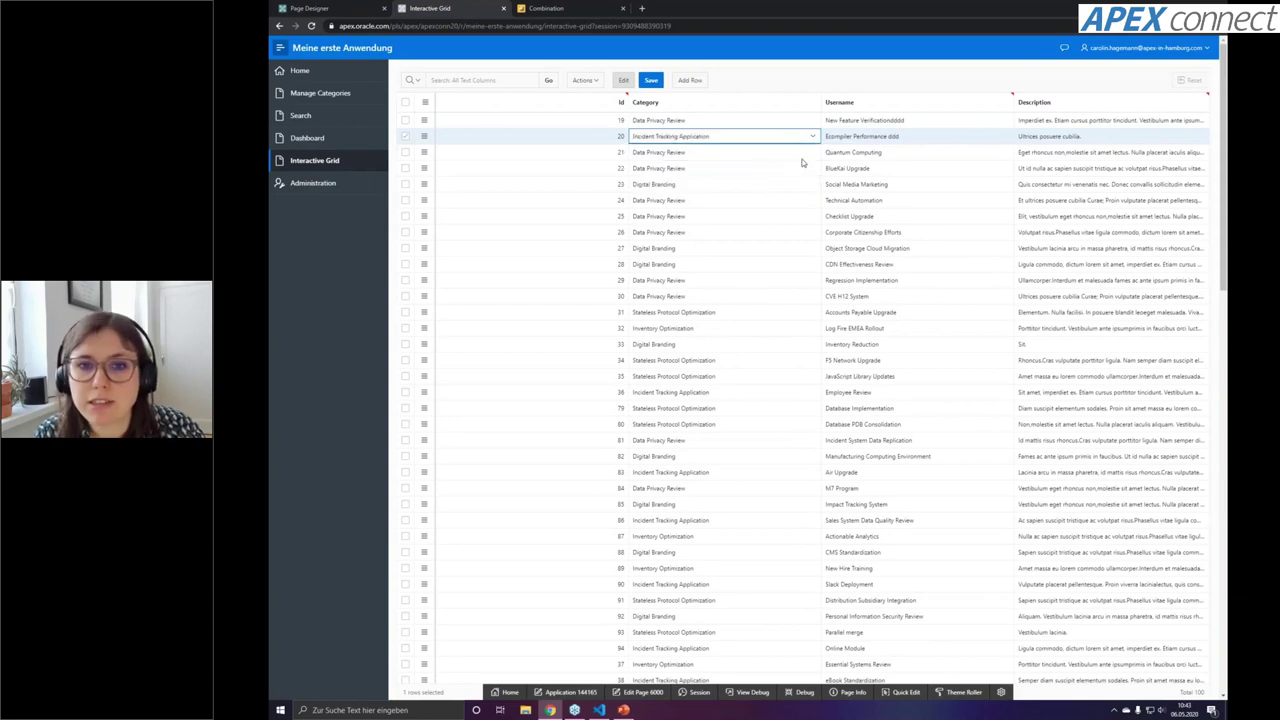
pyautogui.click(804, 154)
pyautogui.click(712, 178)
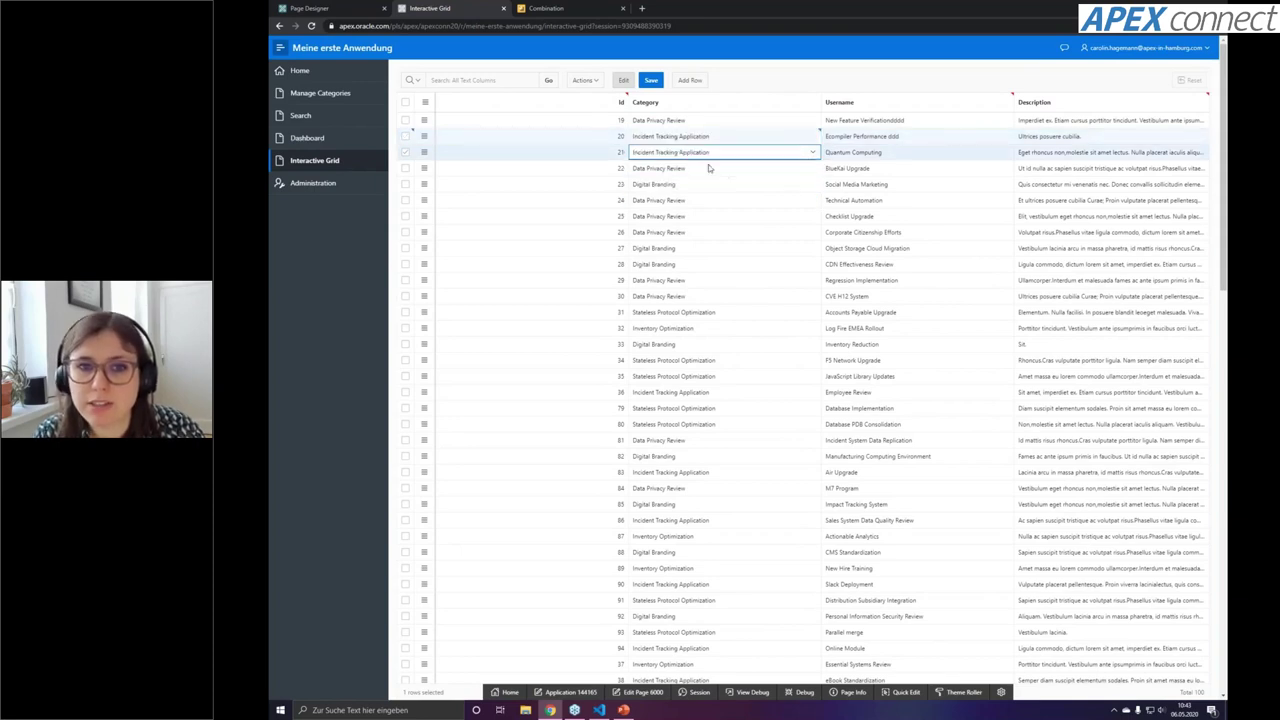
pyautogui.click(649, 84)
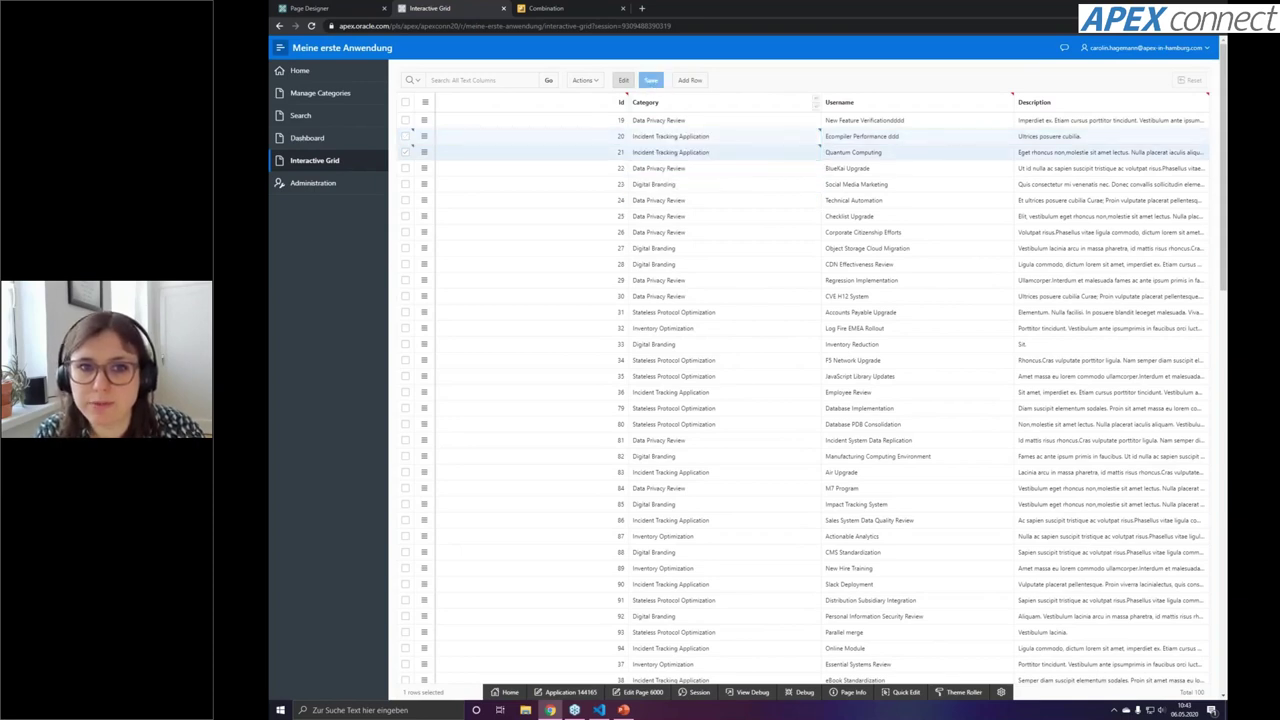
pyautogui.click(345, 9)
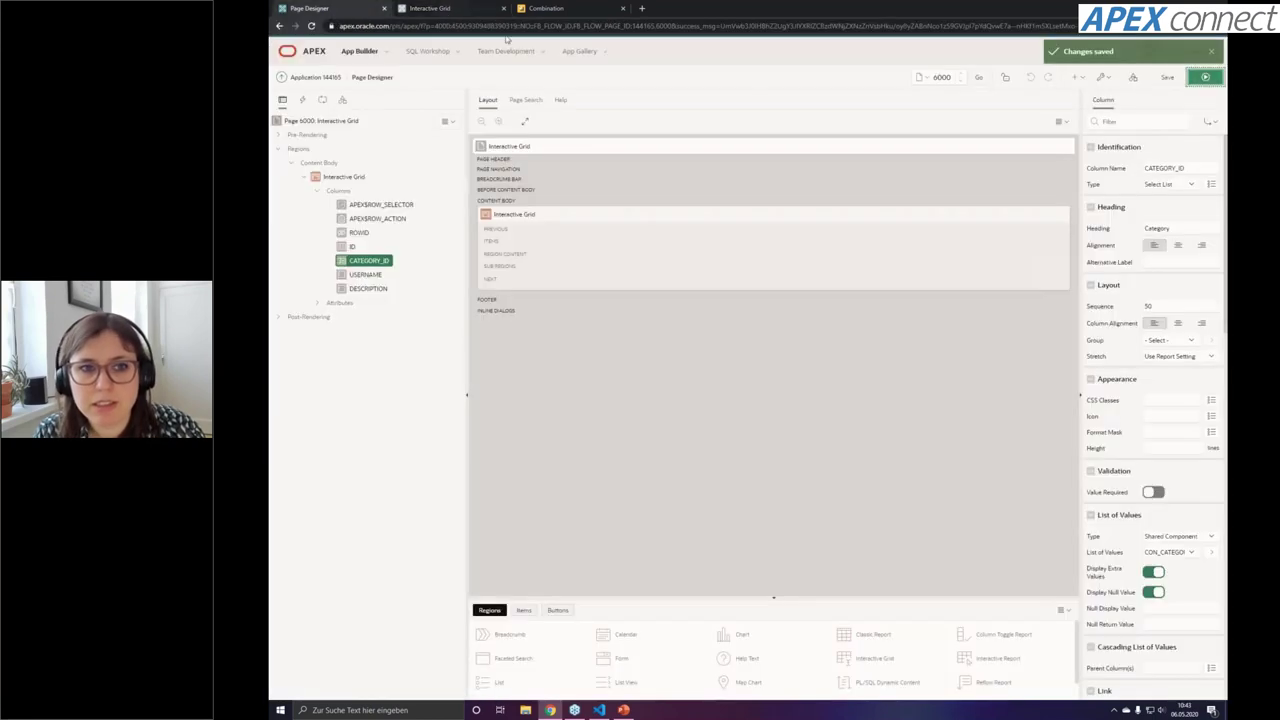
# Set the grid's ID column Type to Hidden, save, and run the page
pyautogui.click(352, 246)
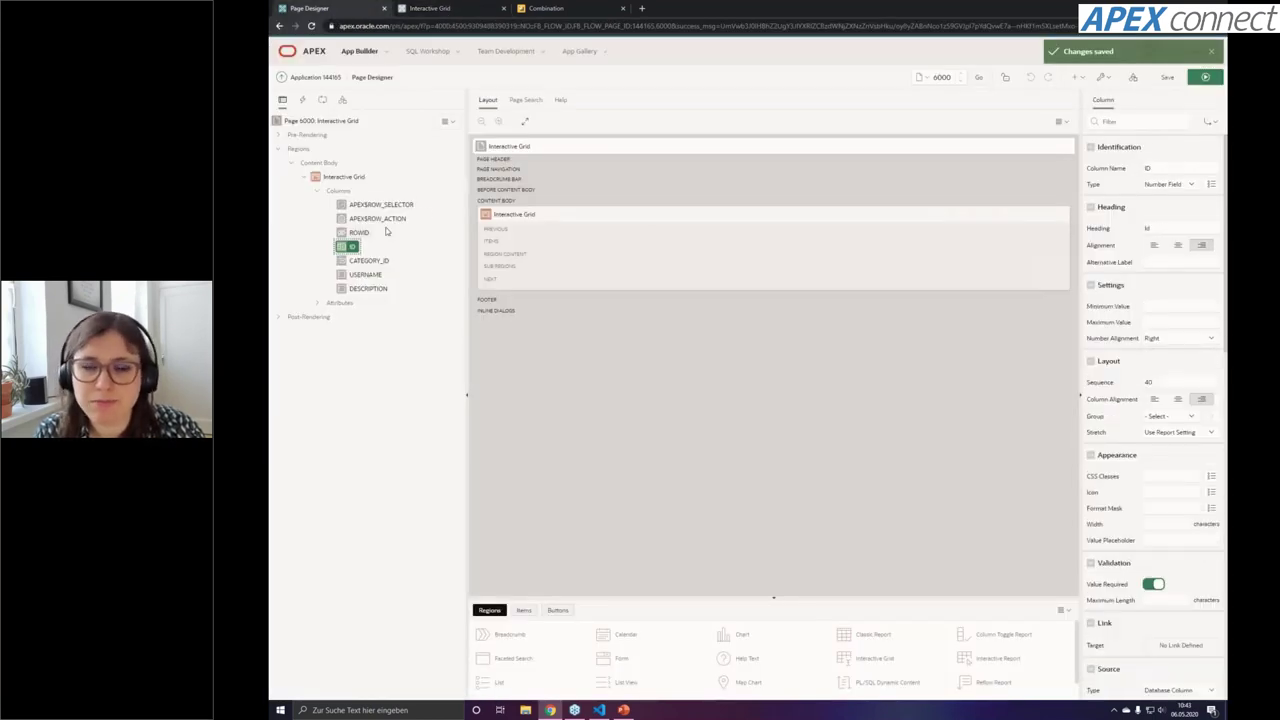
pyautogui.click(1181, 185)
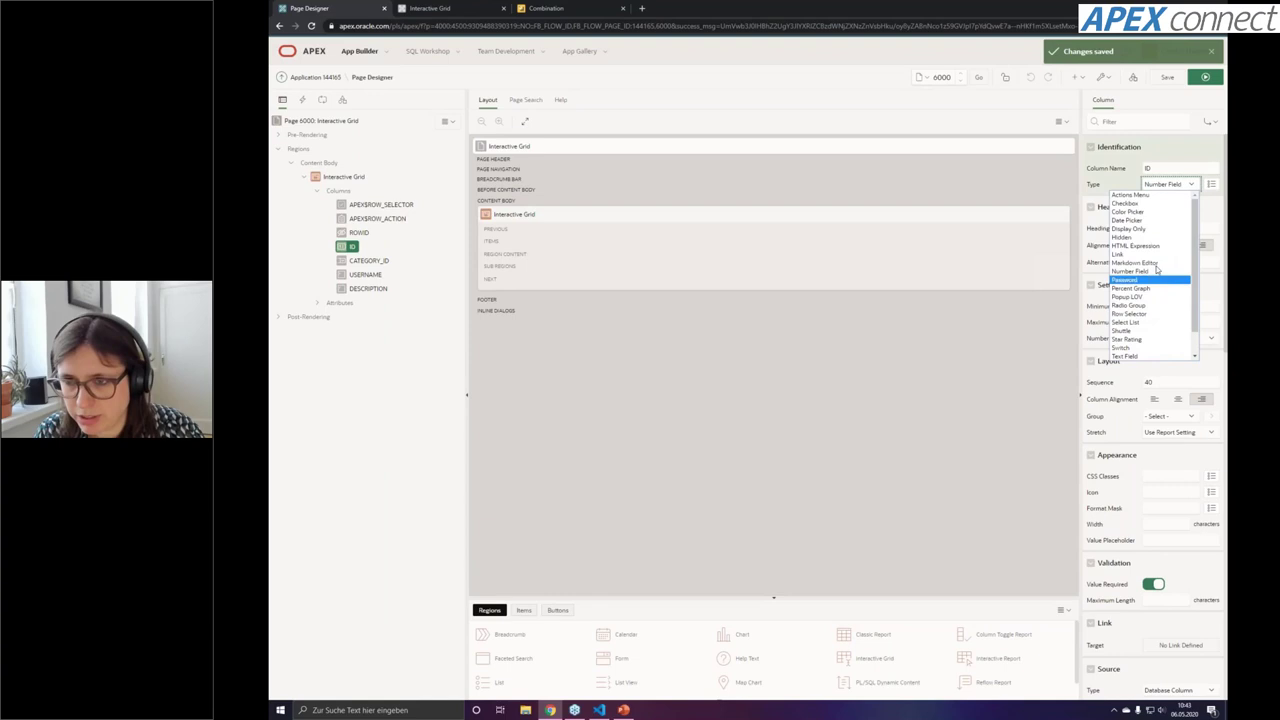
pyautogui.click(1135, 221)
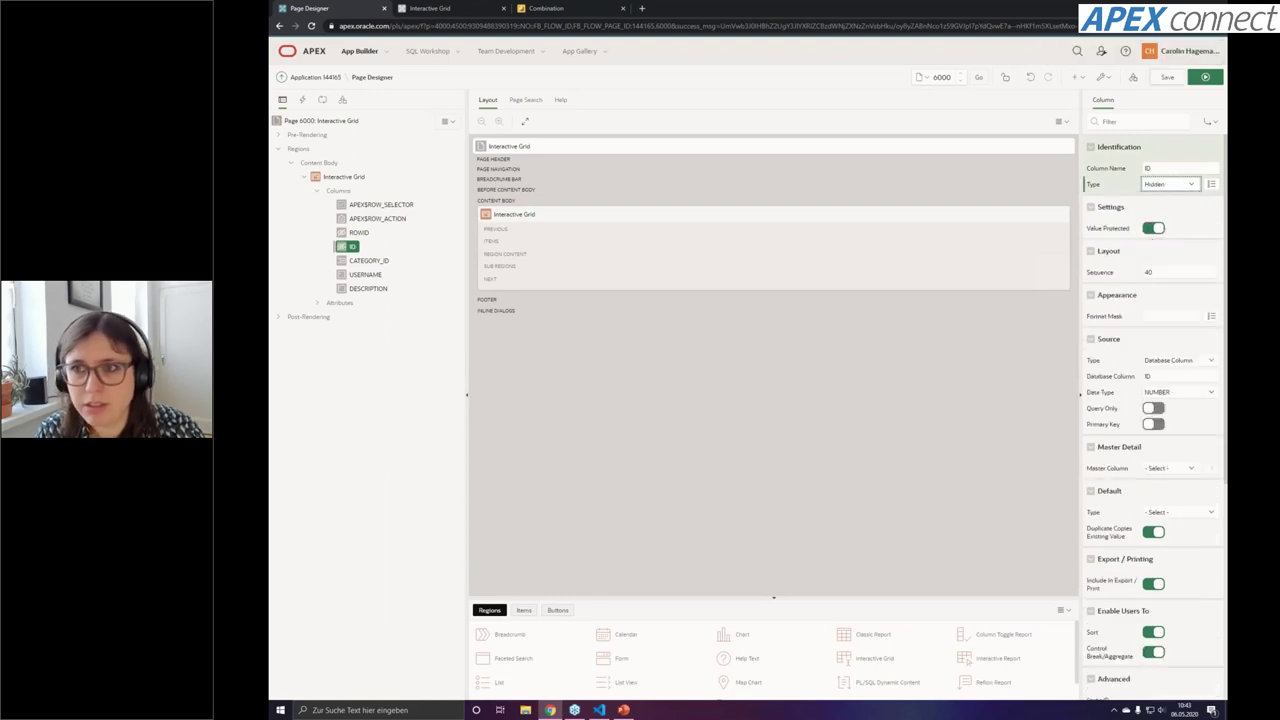
pyautogui.click(1167, 78)
pyautogui.click(1205, 77)
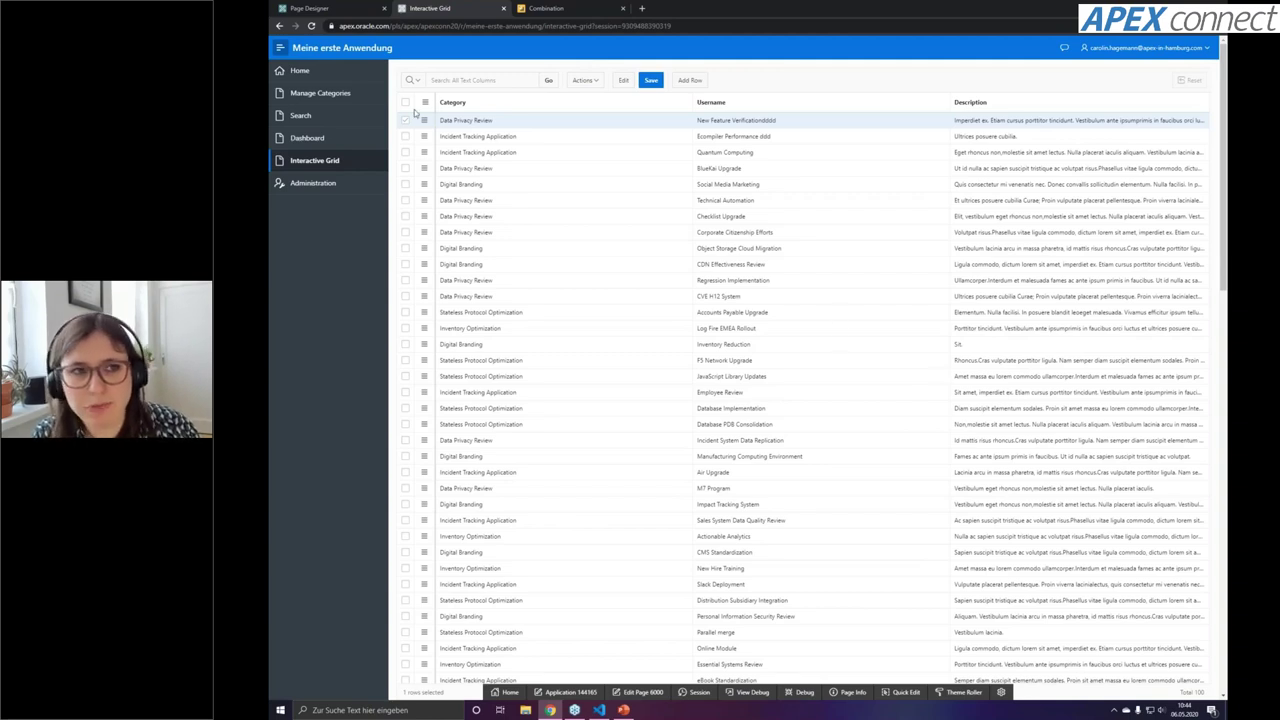
# Return to the Page Designer tab for page 6000
pyautogui.click(346, 9)
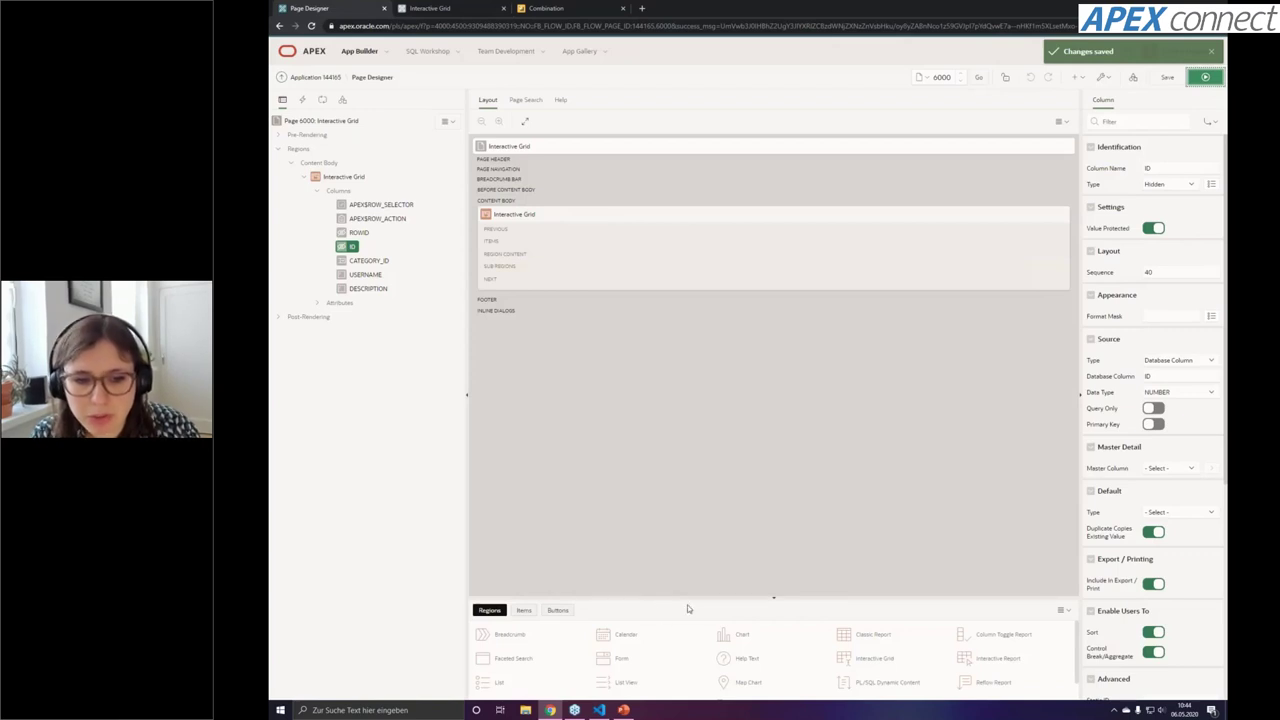
# Add an Interactive Grid region above the existing grid, based on table CON_CATEGORY
pyautogui.moveTo(640, 598); pyautogui.dragTo(640, 505)
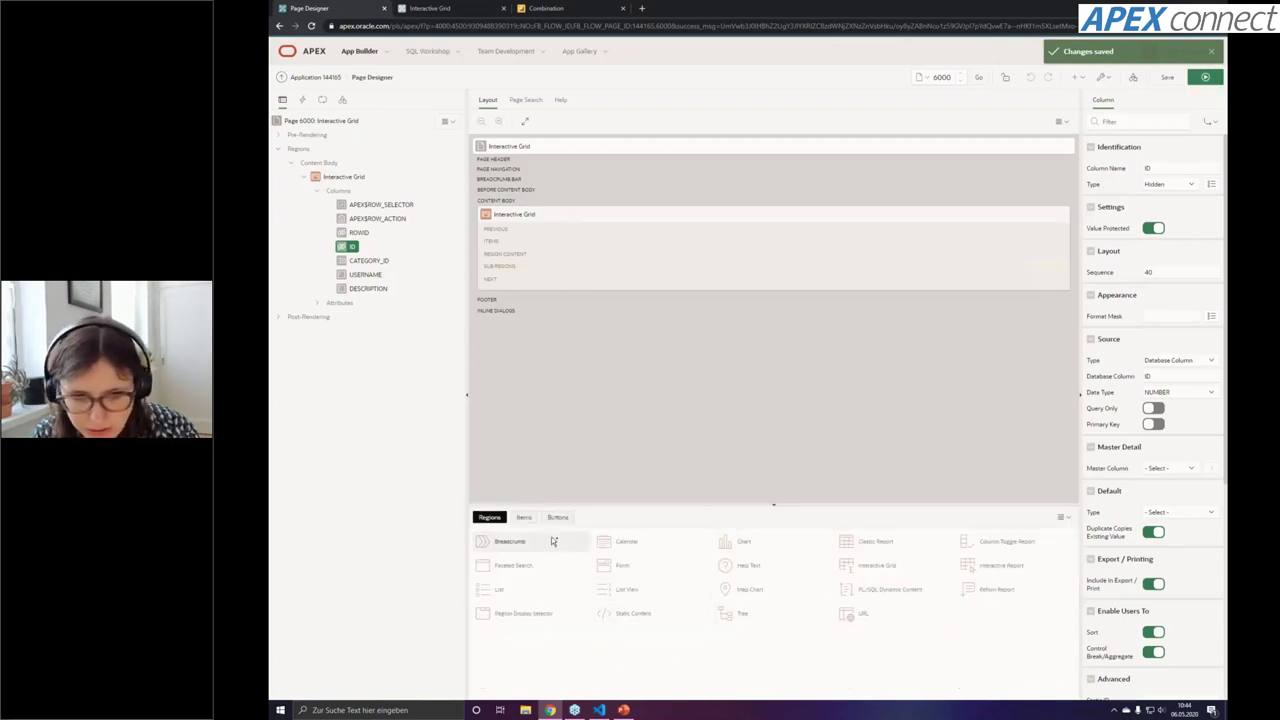
pyautogui.moveTo(885, 582); pyautogui.dragTo(514, 218)
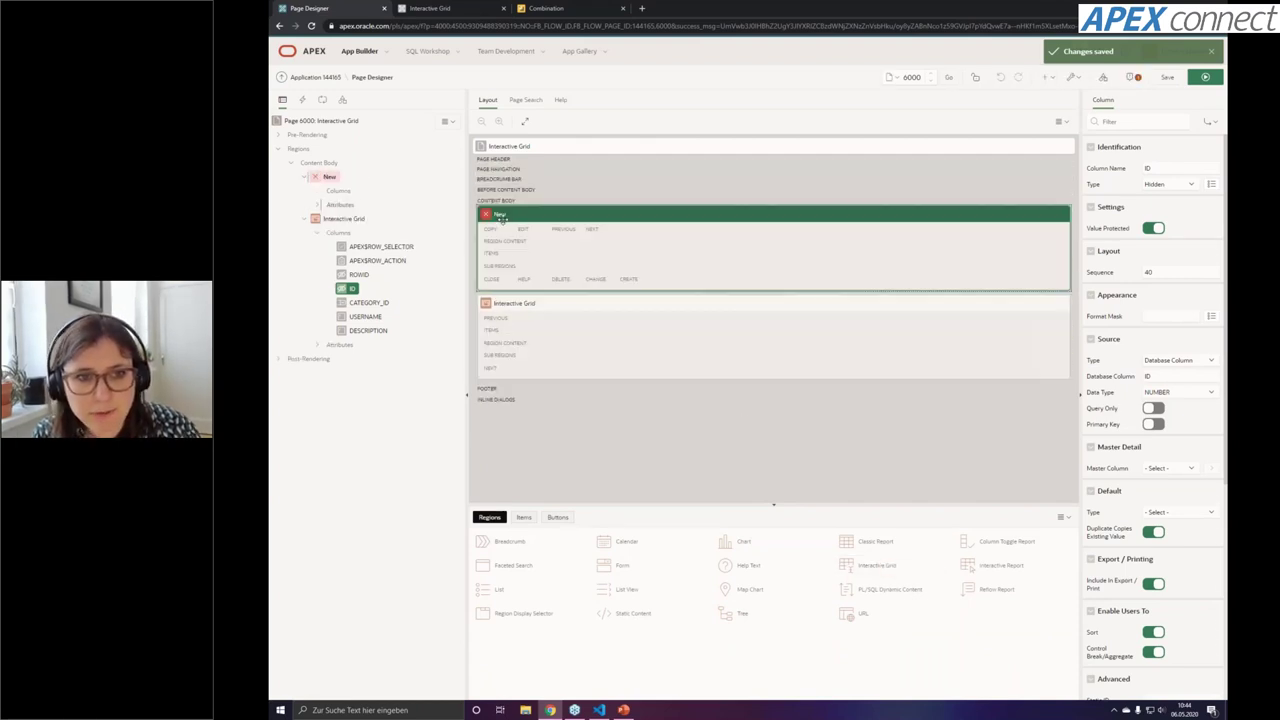
pyautogui.click(1193, 272)
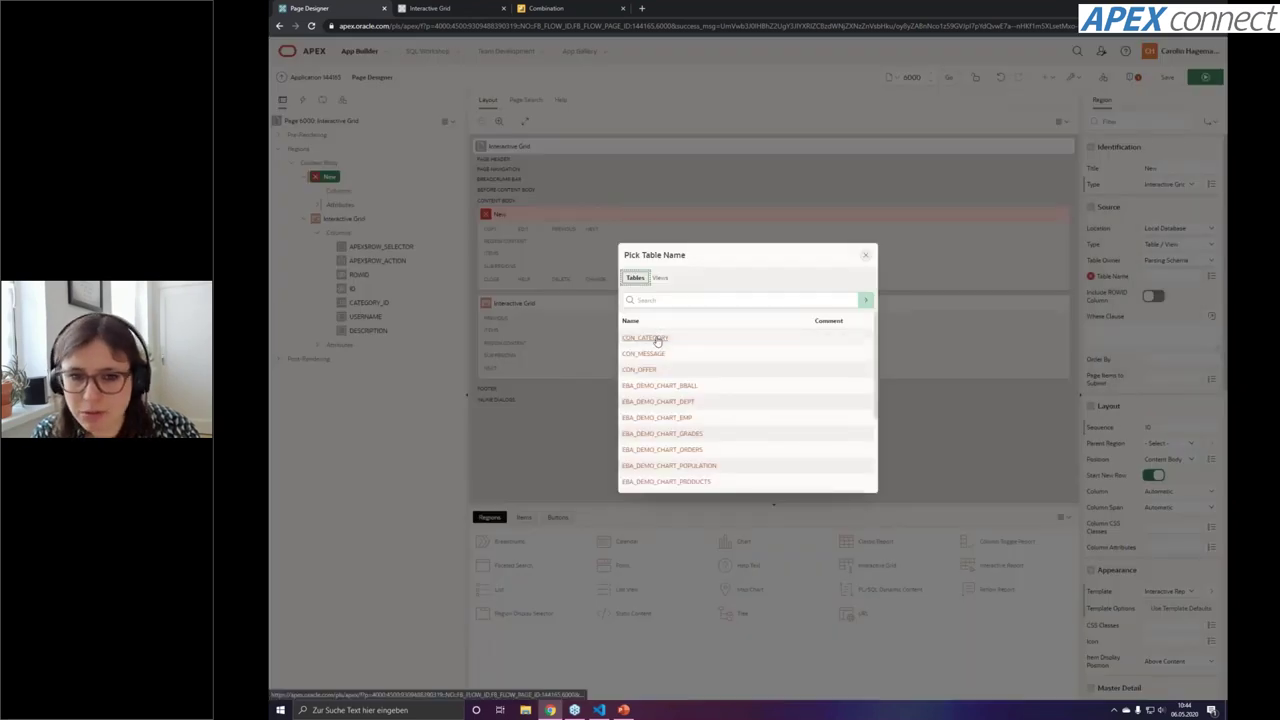
pyautogui.click(659, 339)
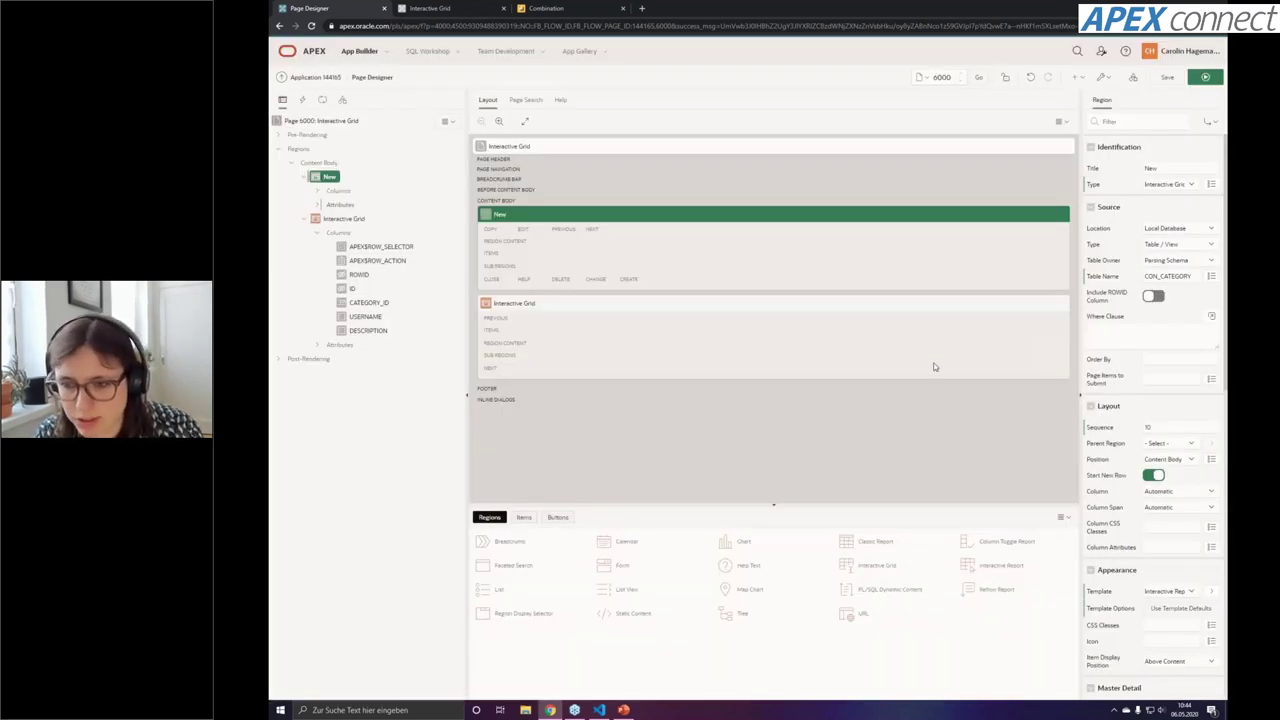
# Save the page, reload the running page to see both grids, and return to Page Designer
pyautogui.click(1167, 77)
pyautogui.hotkey('ctrl', 'Tab')
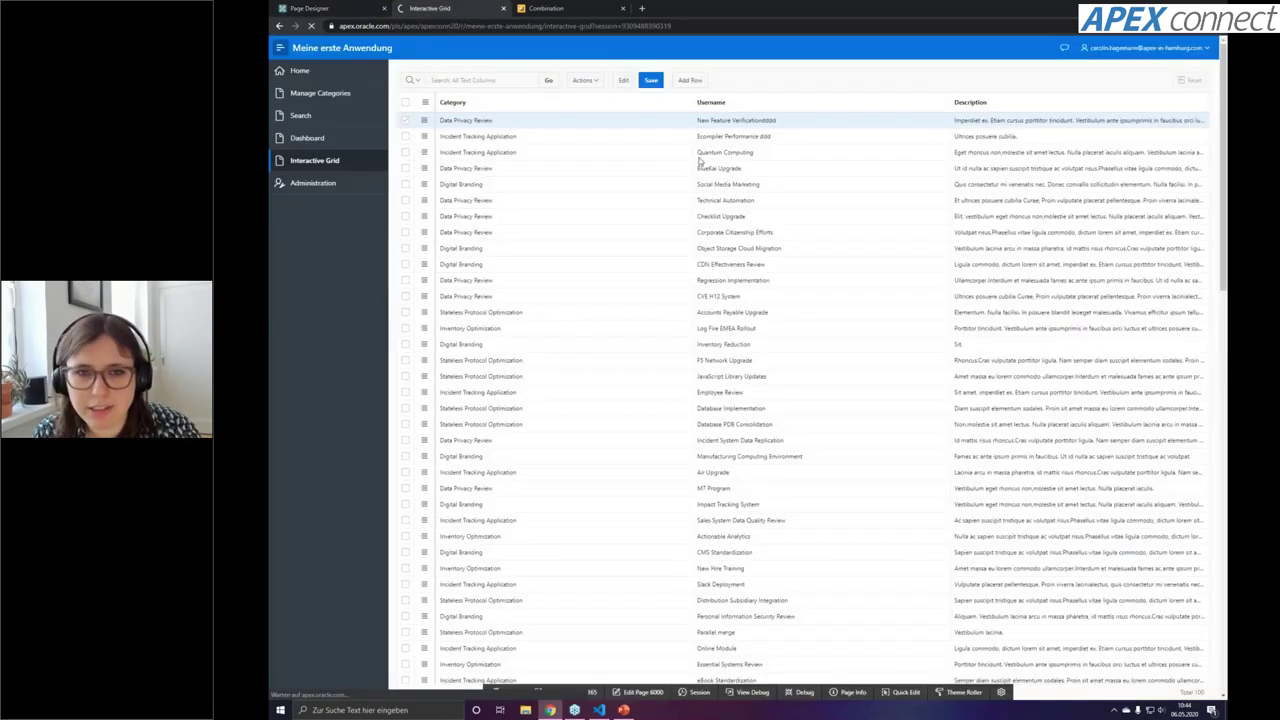
pyautogui.press('F5')
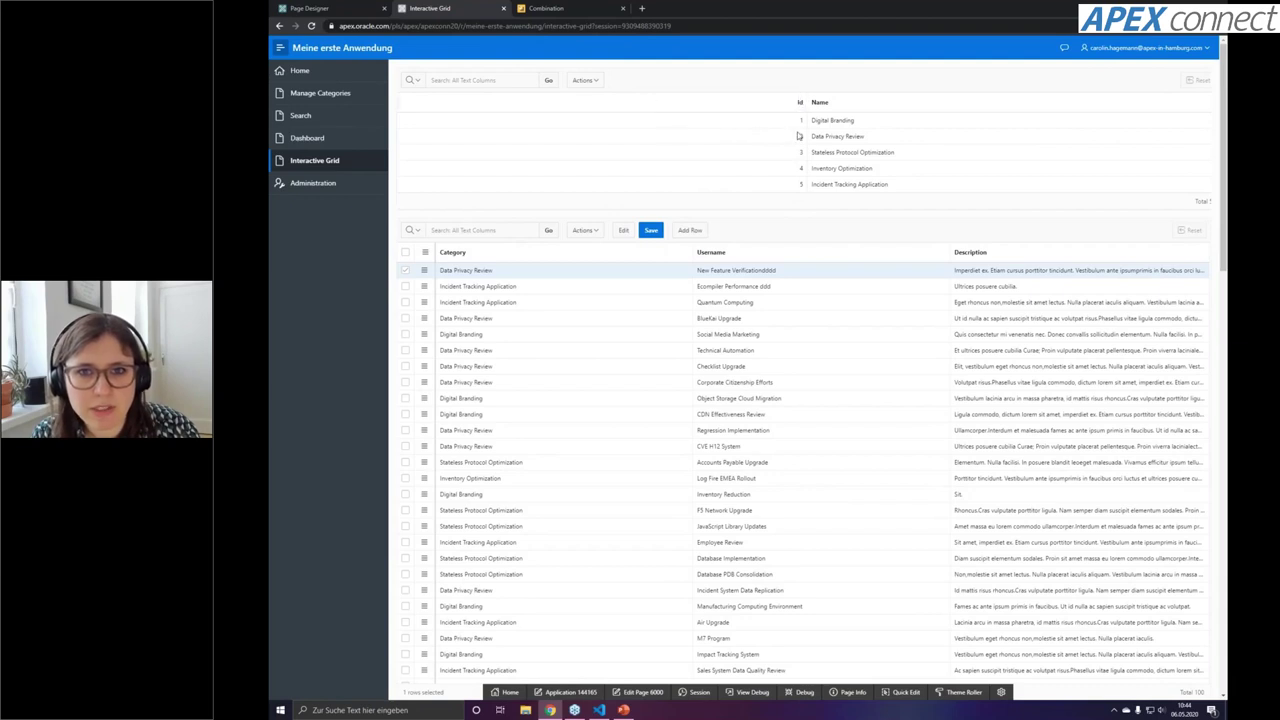
pyautogui.click(348, 7)
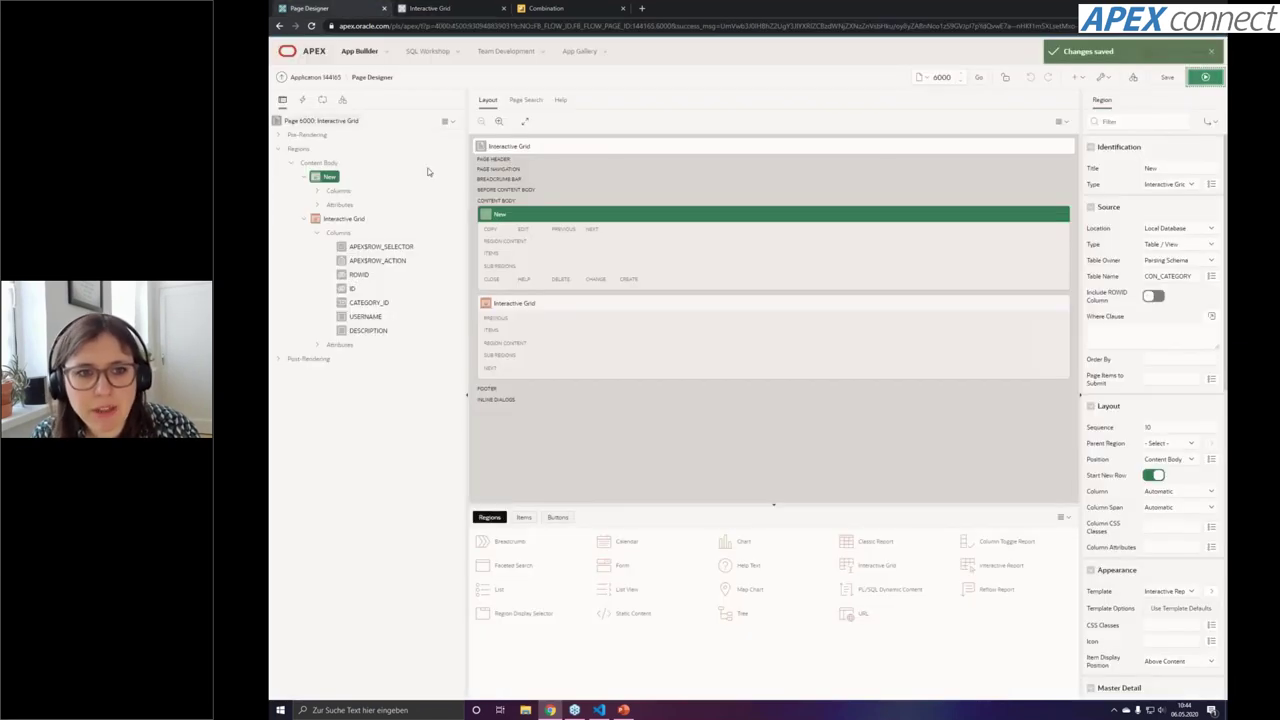
# Set the original Interactive Grid region's Master Region to New
pyautogui.click(578, 302)
pyautogui.scroll(-1, 1175, 483)
pyautogui.scroll(-1, 1174, 479)
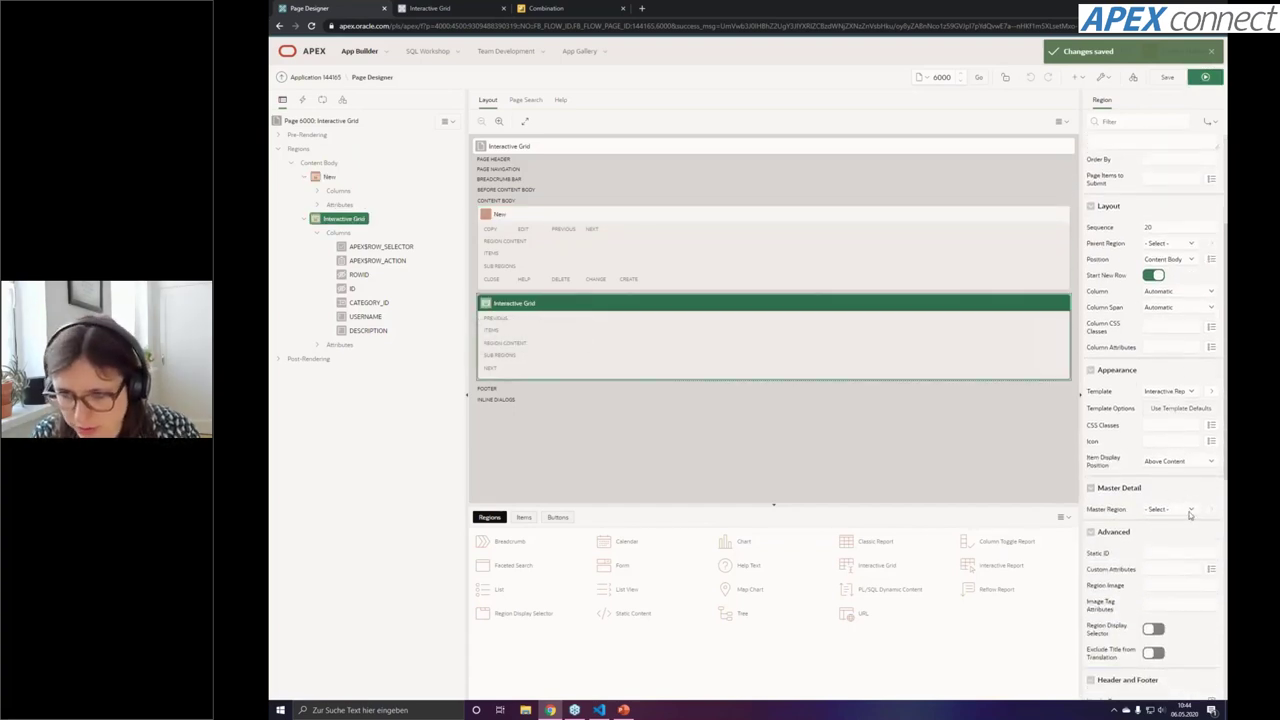
pyautogui.click(1174, 509)
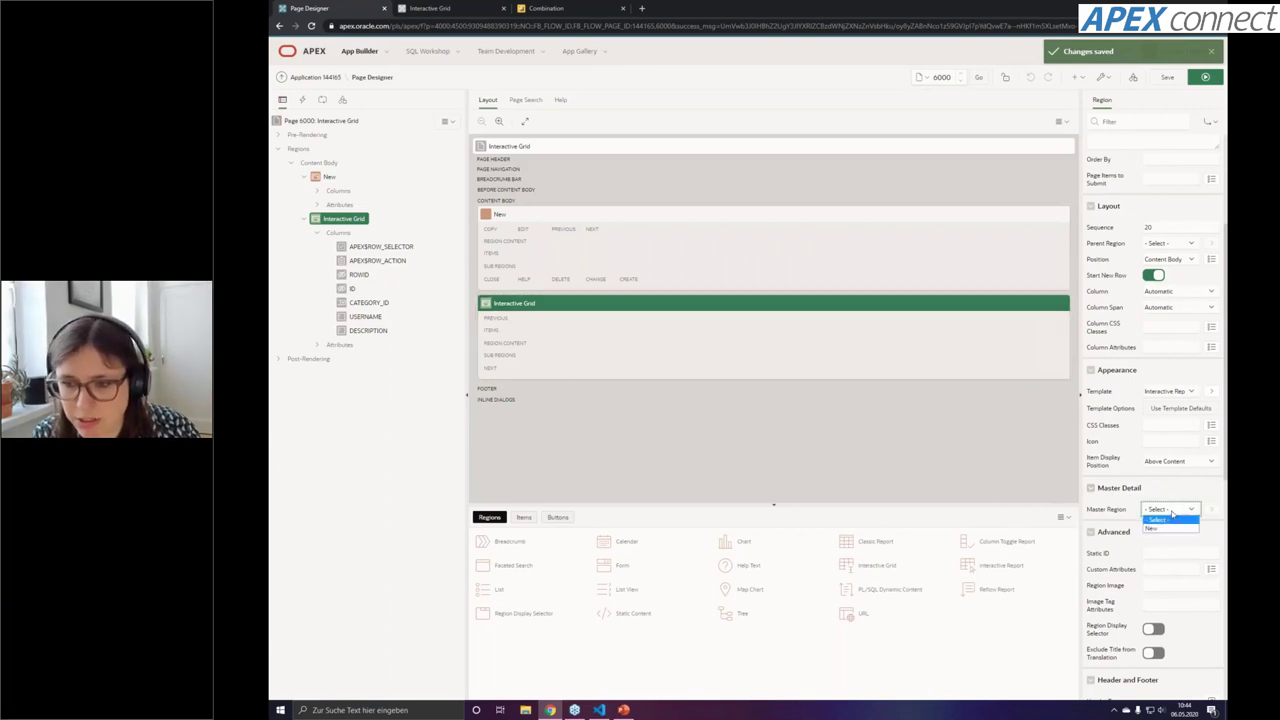
pyautogui.click(1170, 528)
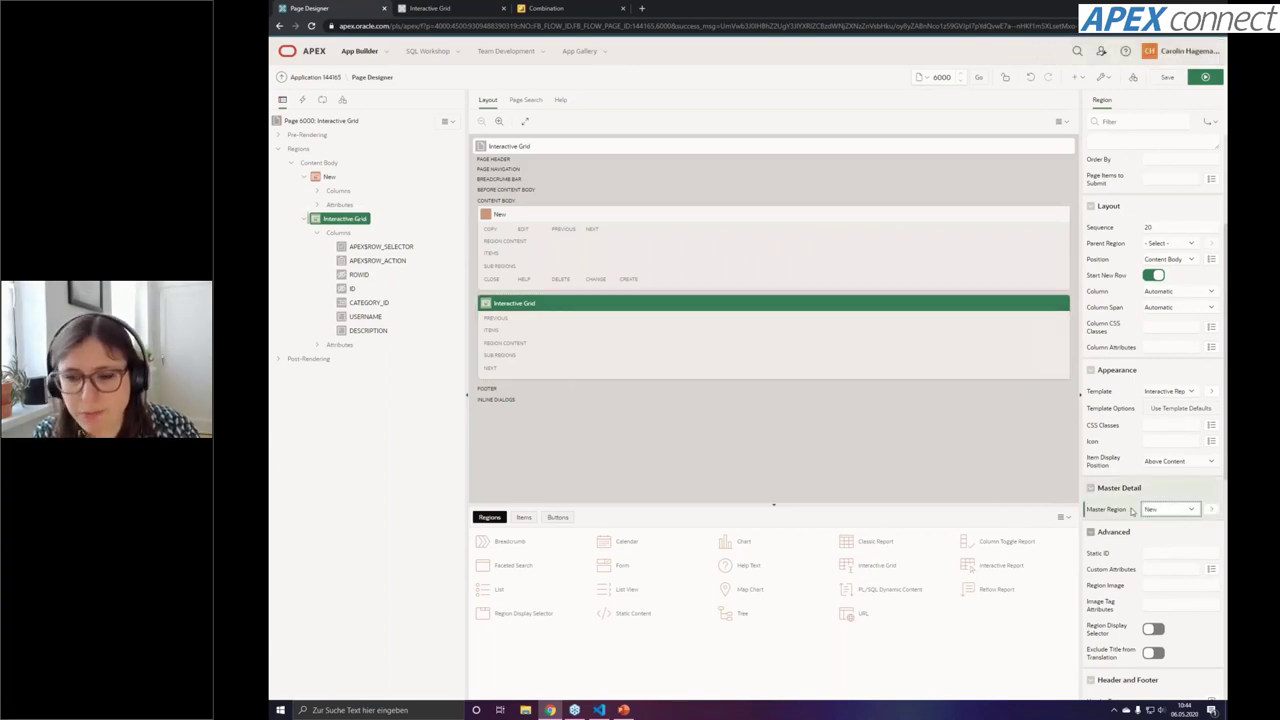
# Link the CATEGORY_ID column to master column ID, then save and run the page
pyautogui.click(358, 305)
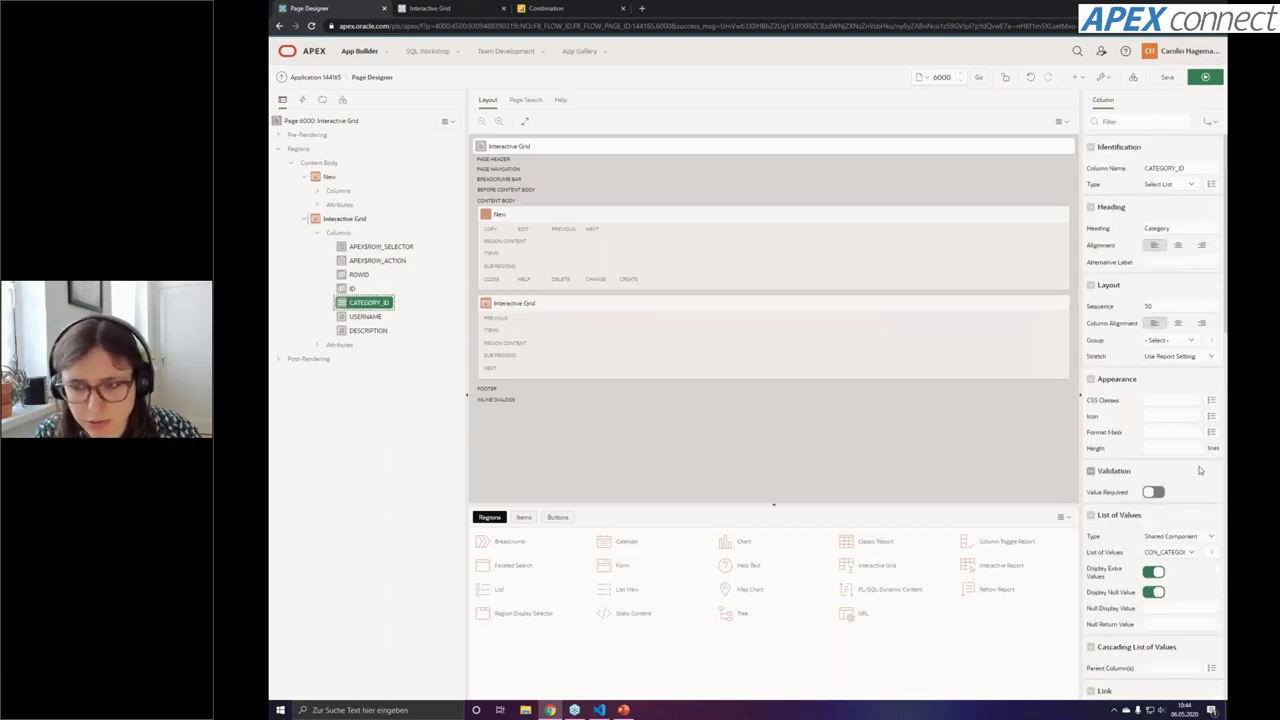
pyautogui.scroll(-5, 1200, 470)
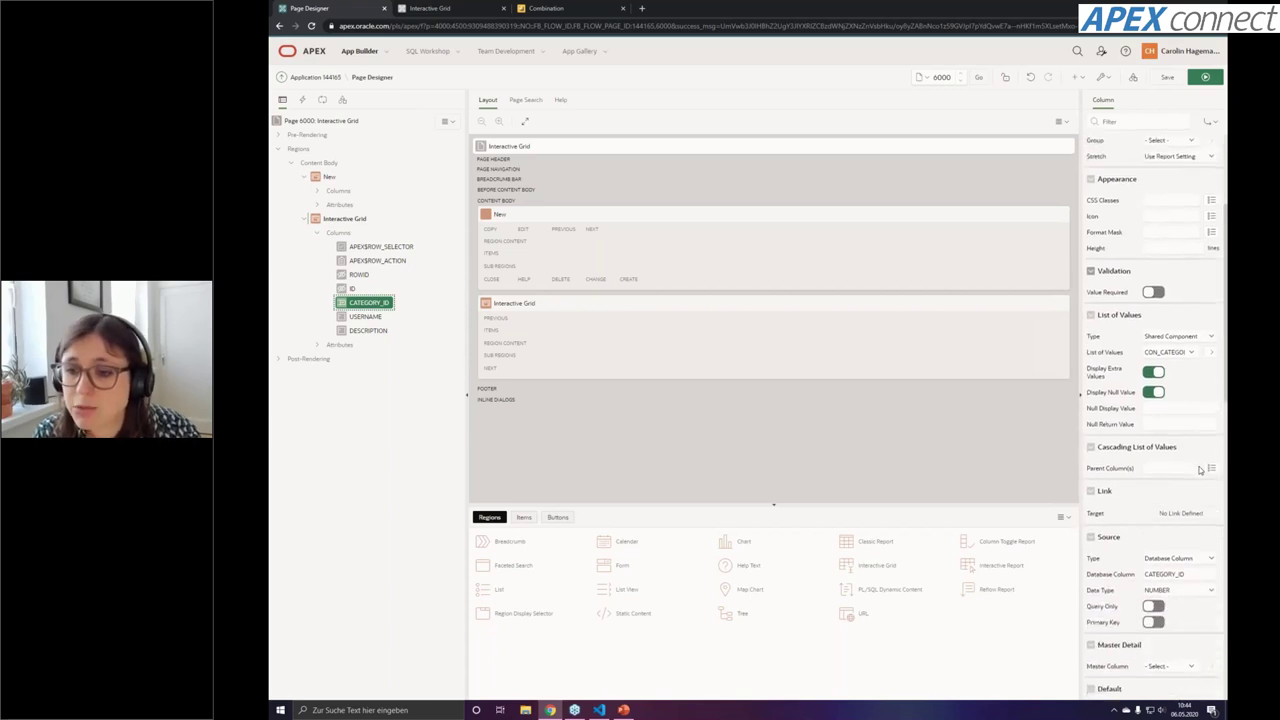
pyautogui.scroll(-2, 1150, 400)
pyautogui.click(1187, 519)
pyautogui.press('Down')
pyautogui.press('Return')
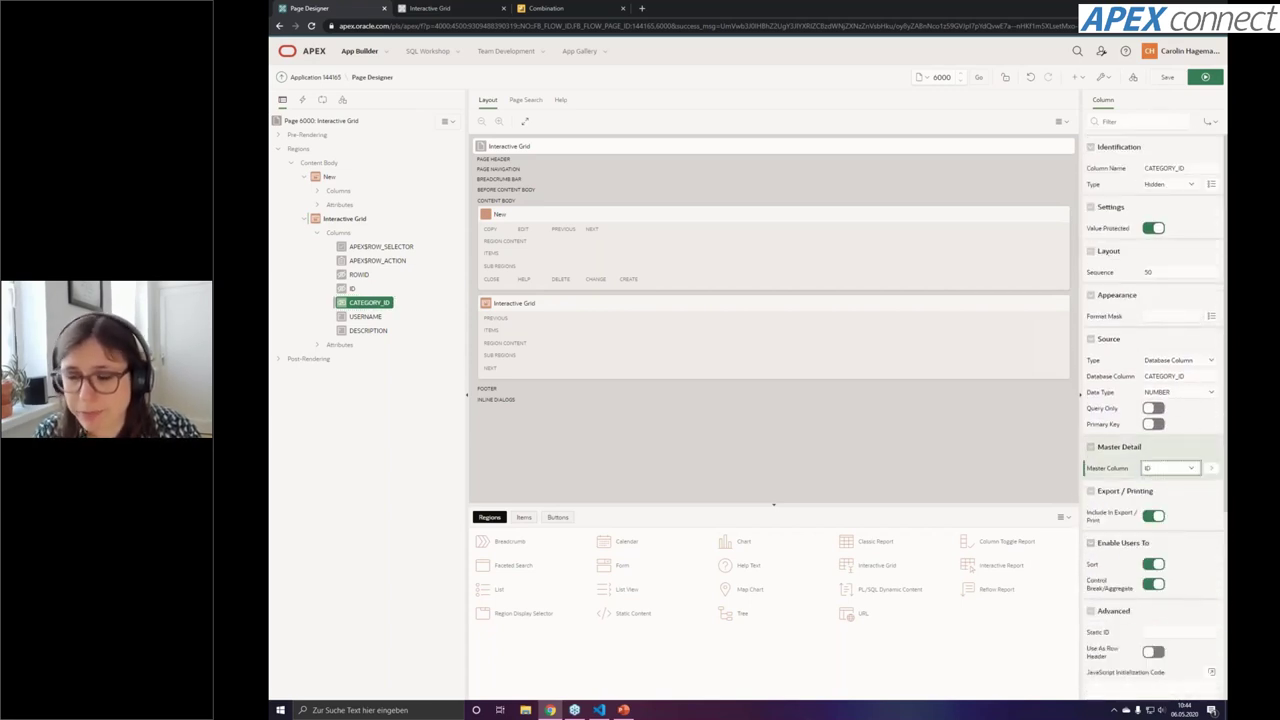
pyautogui.click(1205, 77)
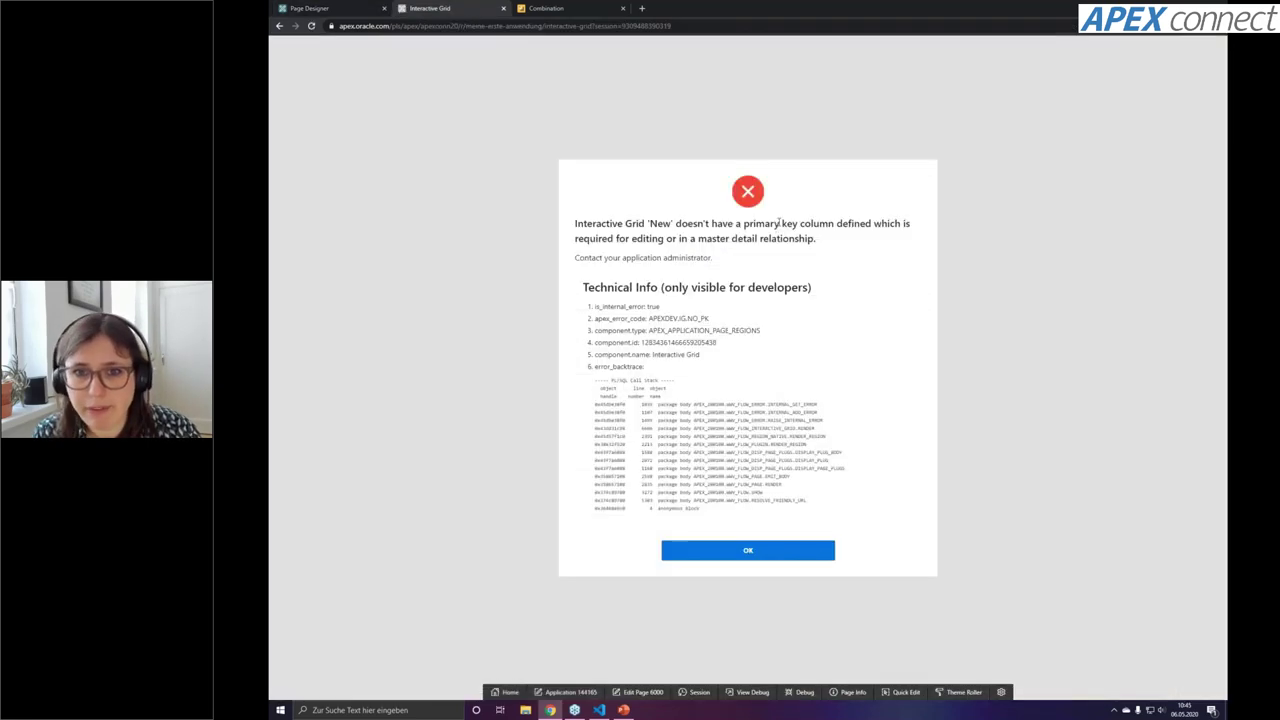
# Make the New region's ID column its primary key and save the page
pyautogui.click(322, 8)
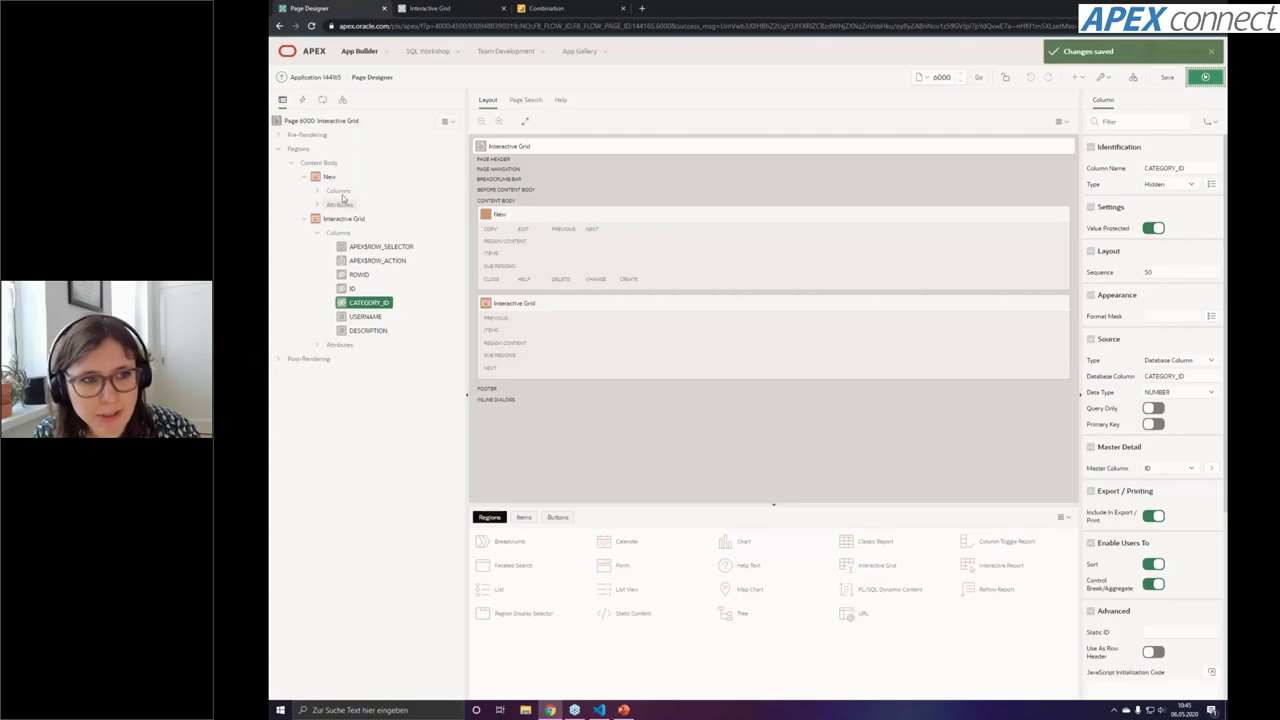
pyautogui.click(506, 213)
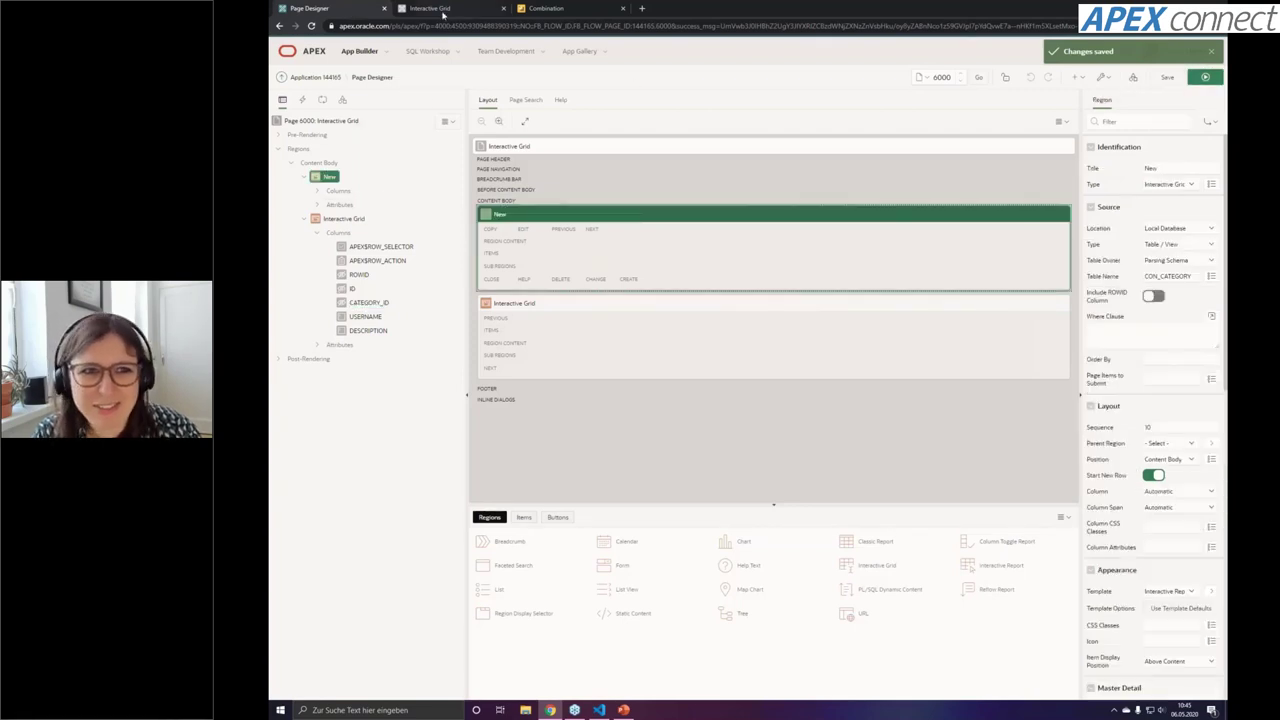
pyautogui.click(440, 8)
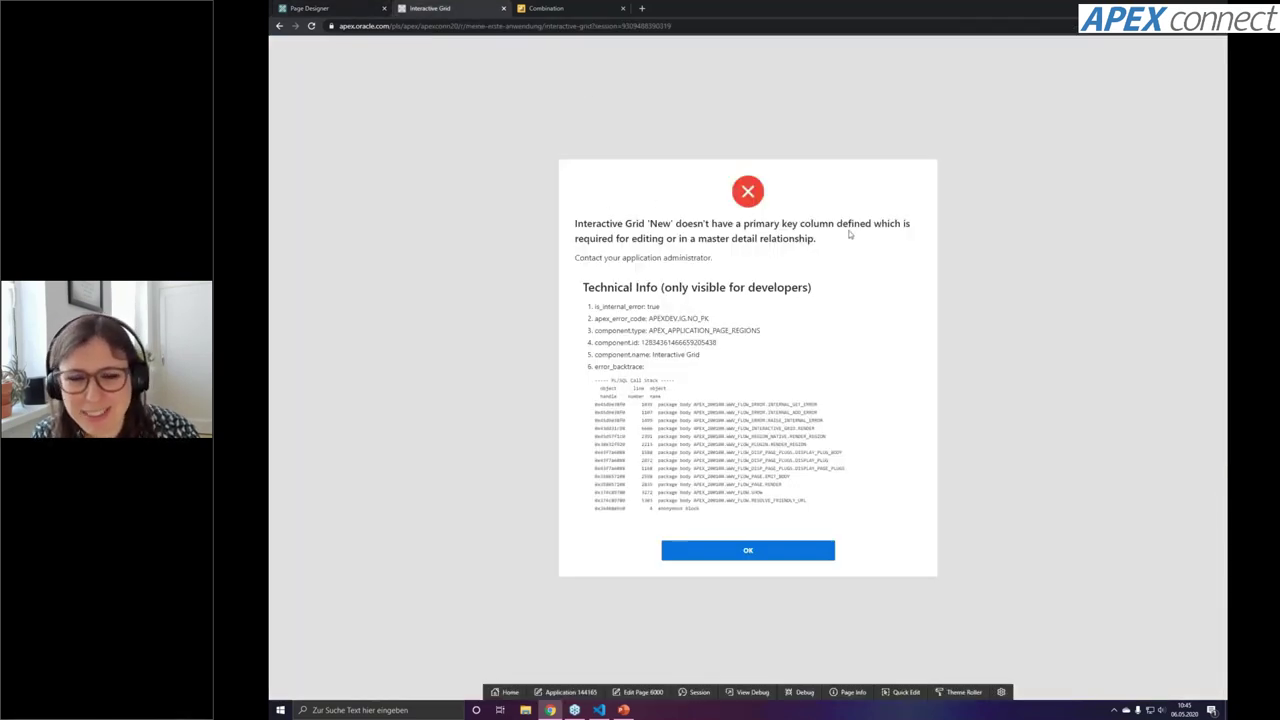
pyautogui.click(320, 9)
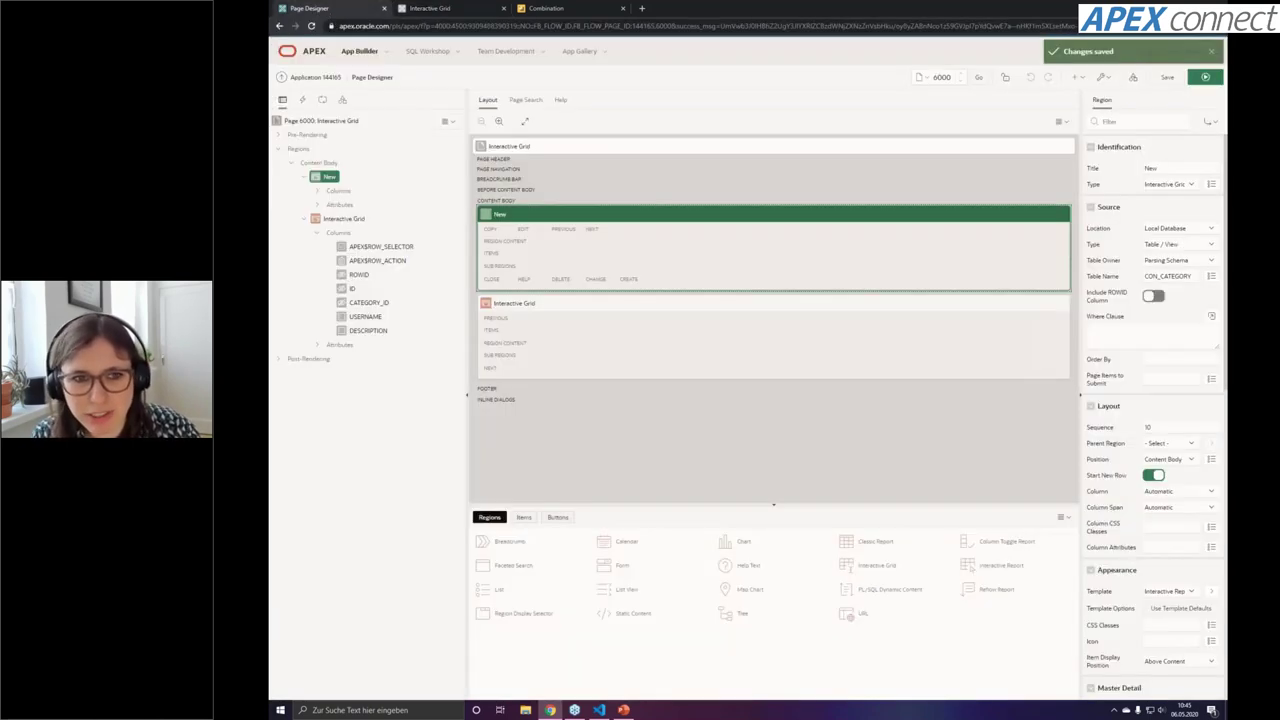
pyautogui.scroll(-3, 1186, 408)
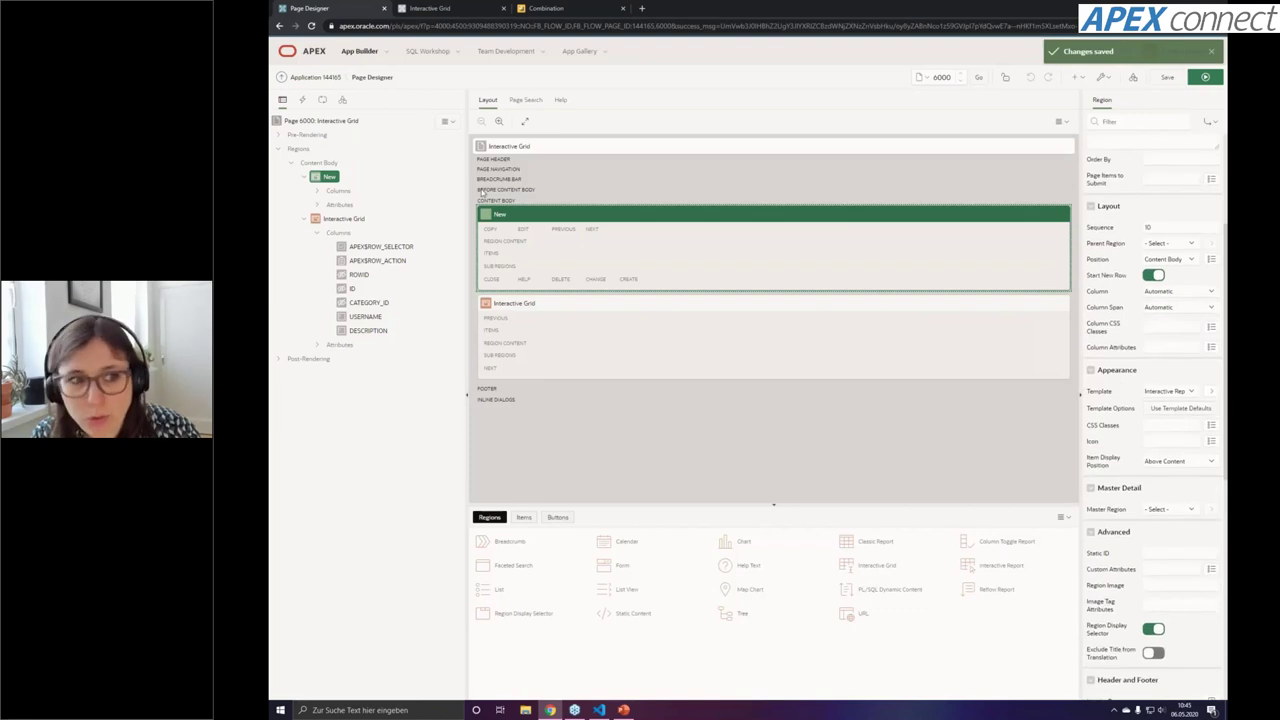
pyautogui.scroll(-5, 1186, 416)
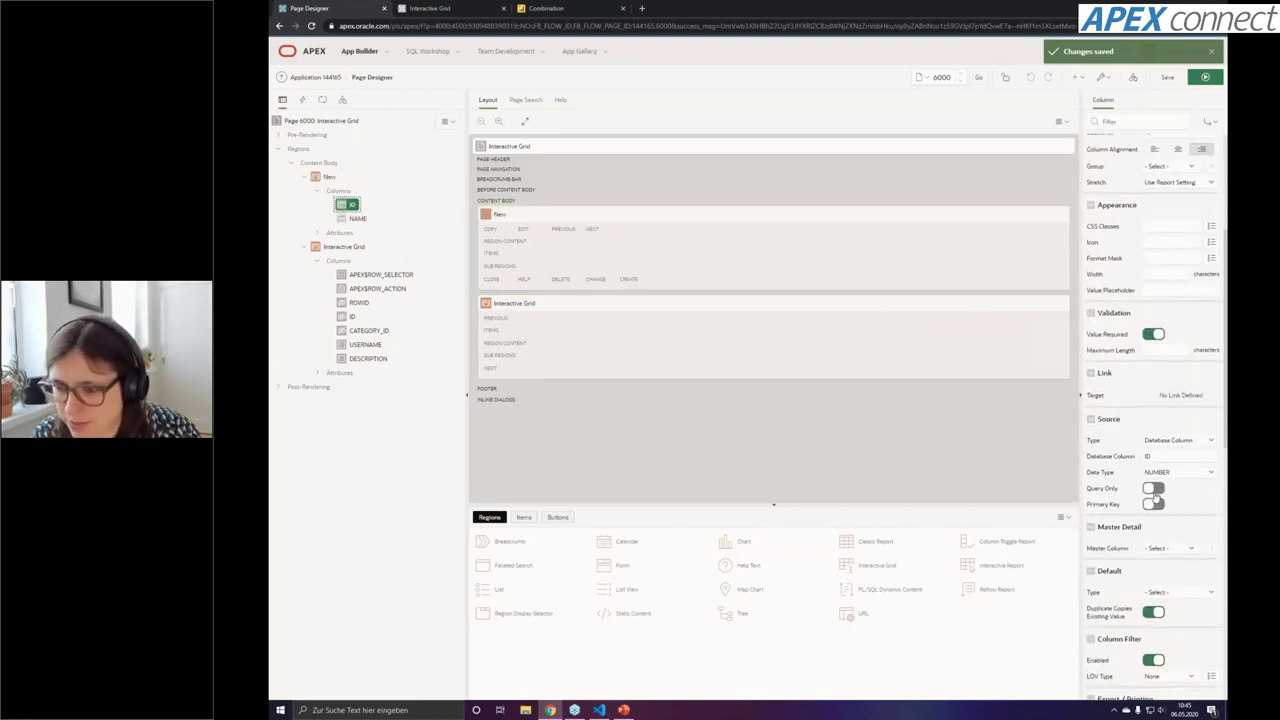
pyautogui.click(1156, 508)
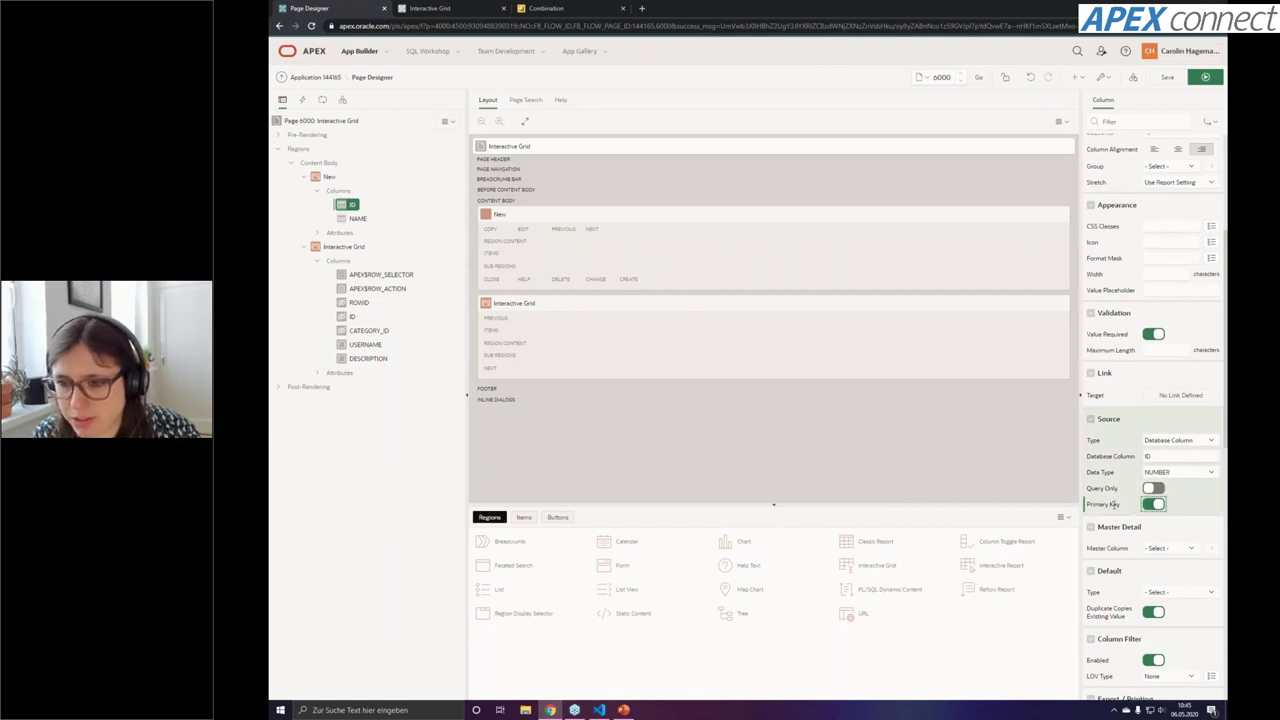
pyautogui.click(1176, 82)
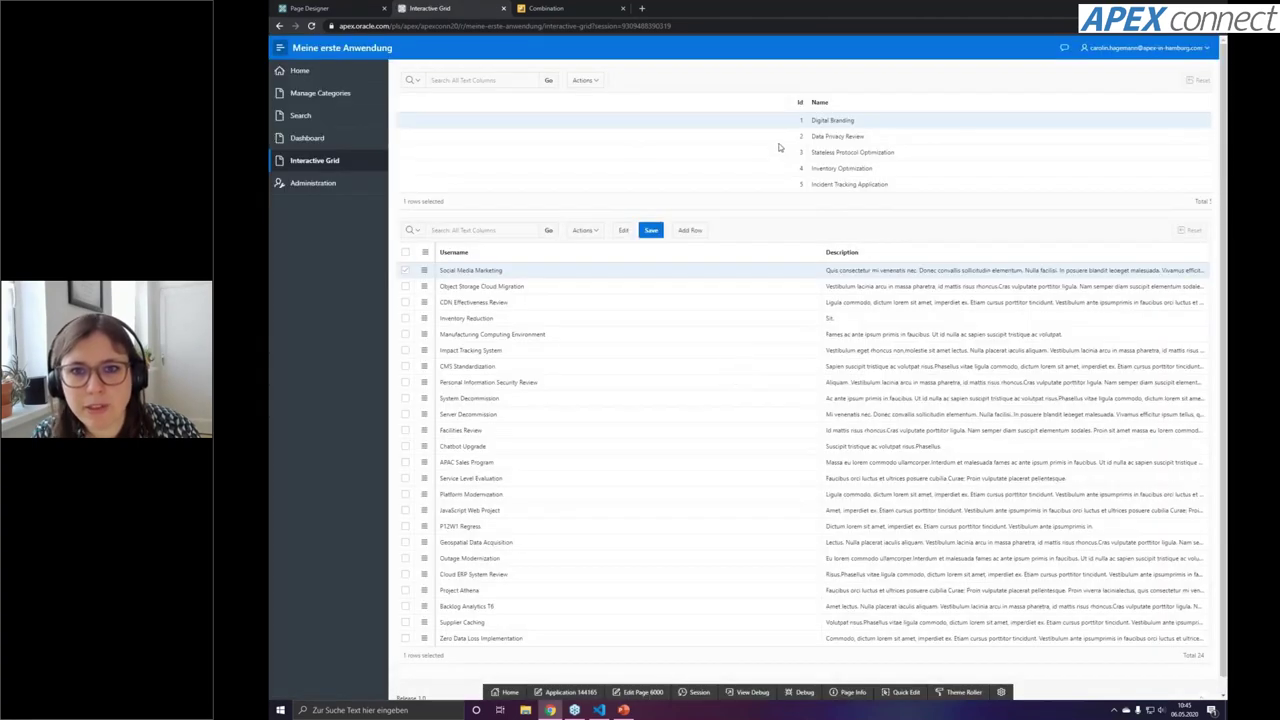
# Browse the offers of each master category, ending on Data Privacy Review, and check session state
pyautogui.click(775, 140)
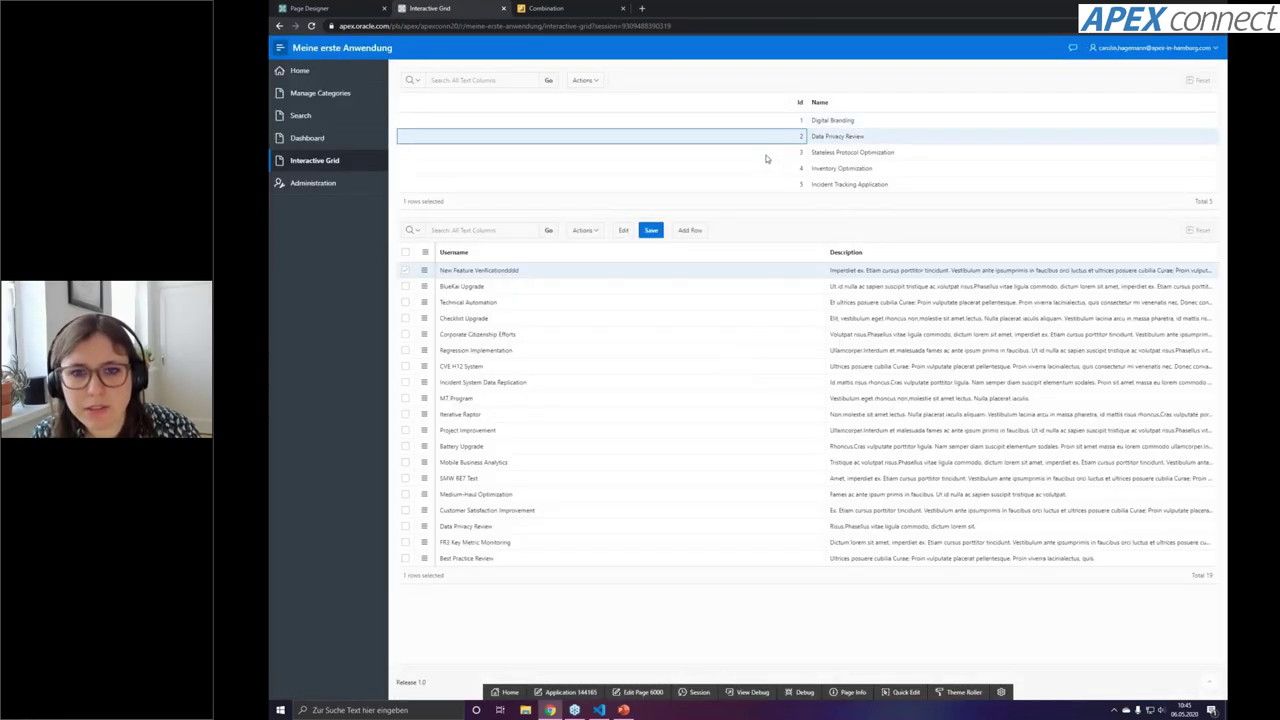
pyautogui.click(767, 153)
pyautogui.click(768, 176)
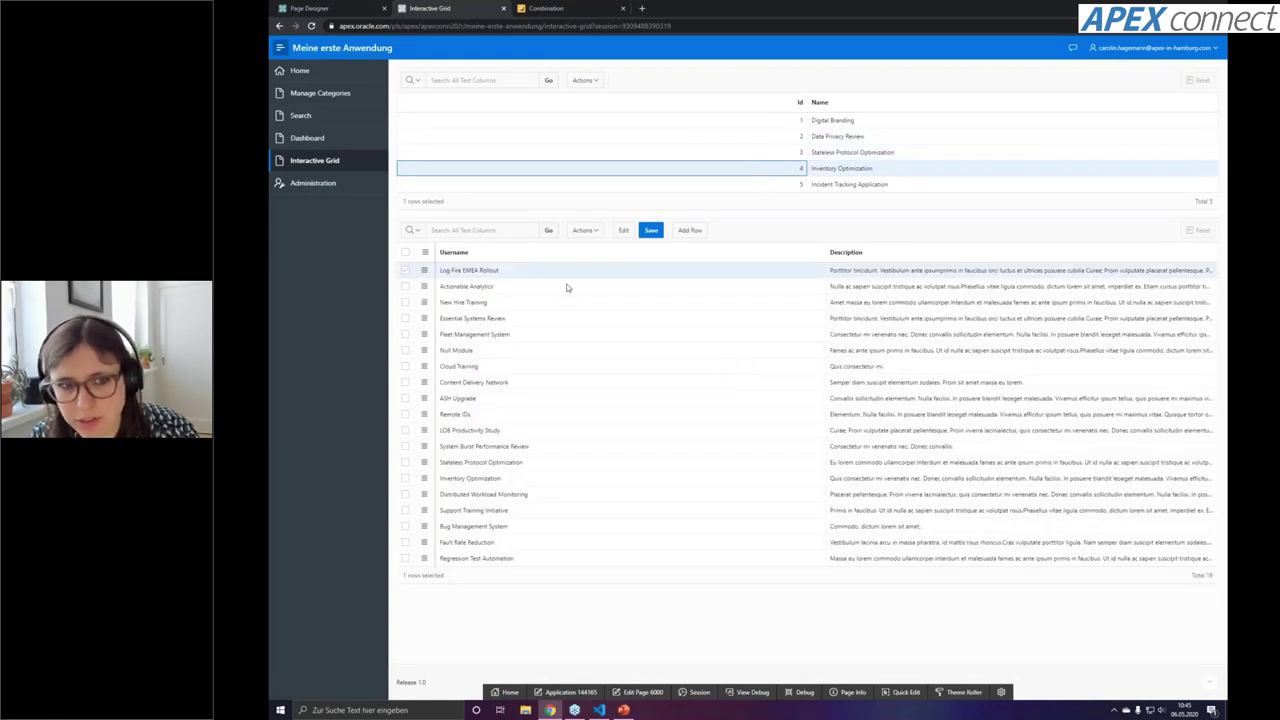
pyautogui.click(746, 183)
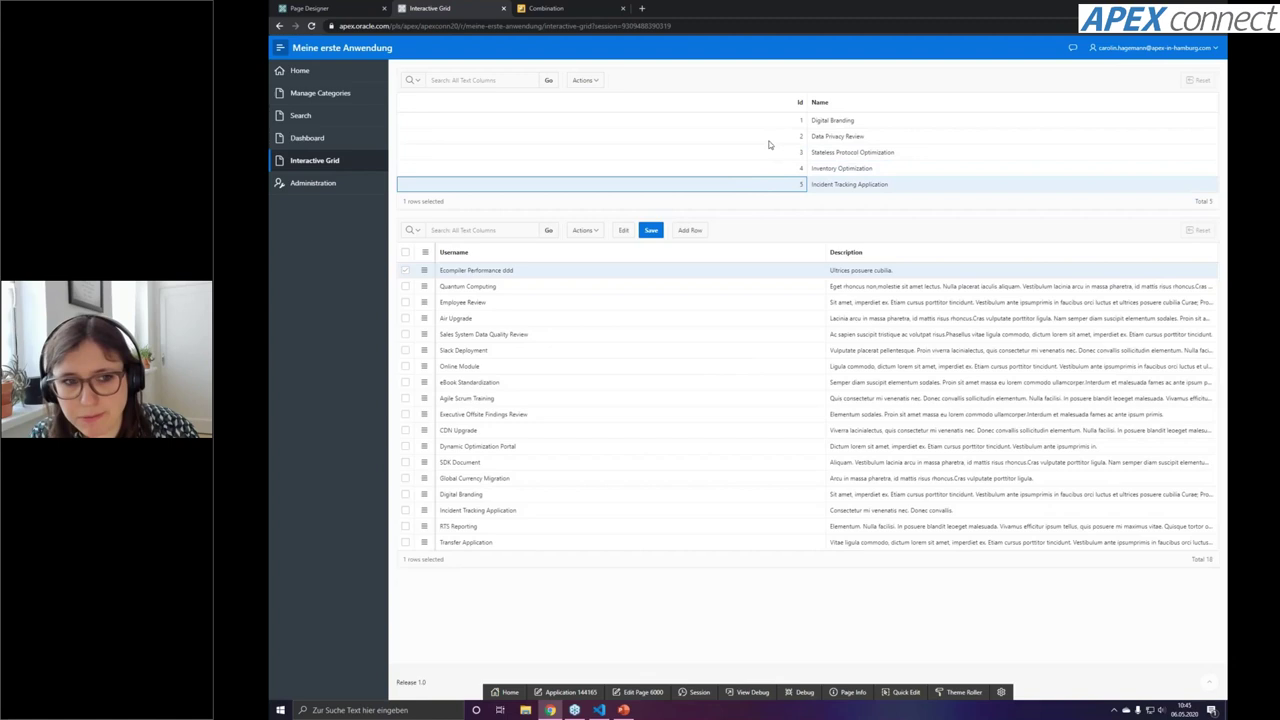
pyautogui.click(758, 133)
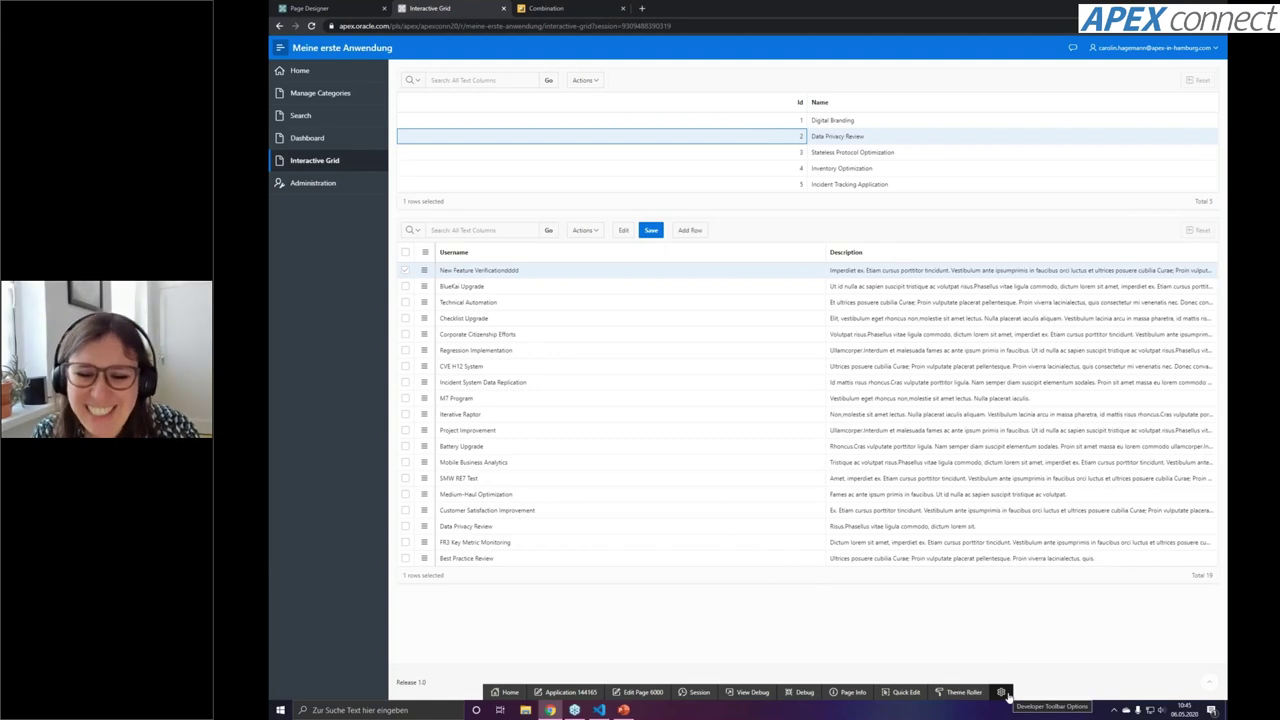
pyautogui.click(700, 692)
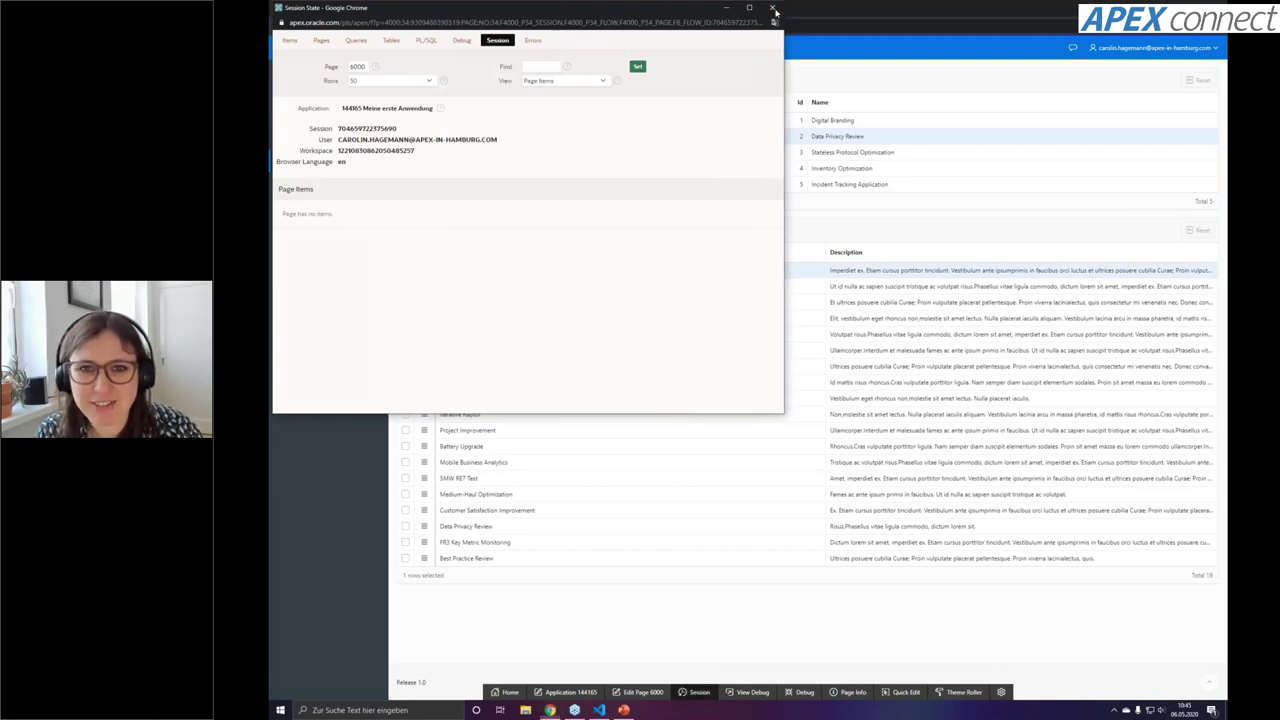
# Close session state and filter the Search page to the Stateless Protocol Optimization category
pyautogui.click(772, 7)
pyautogui.click(326, 110)
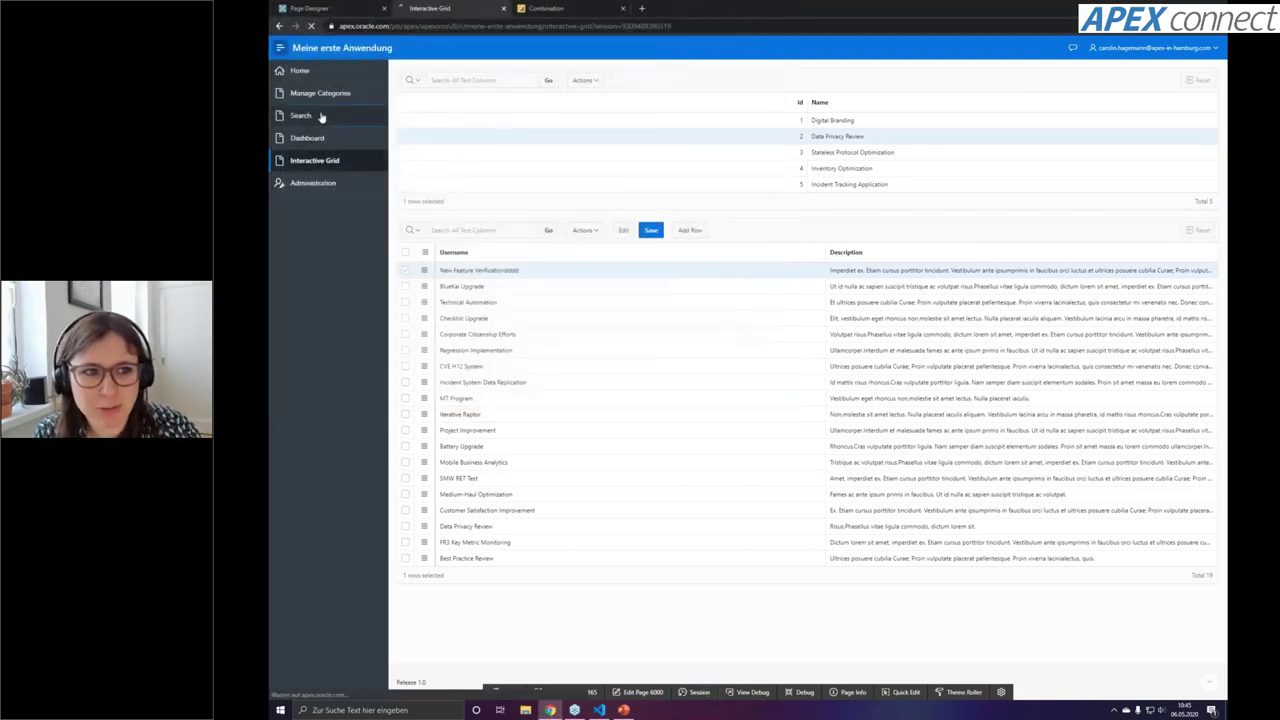
pyautogui.click(443, 130)
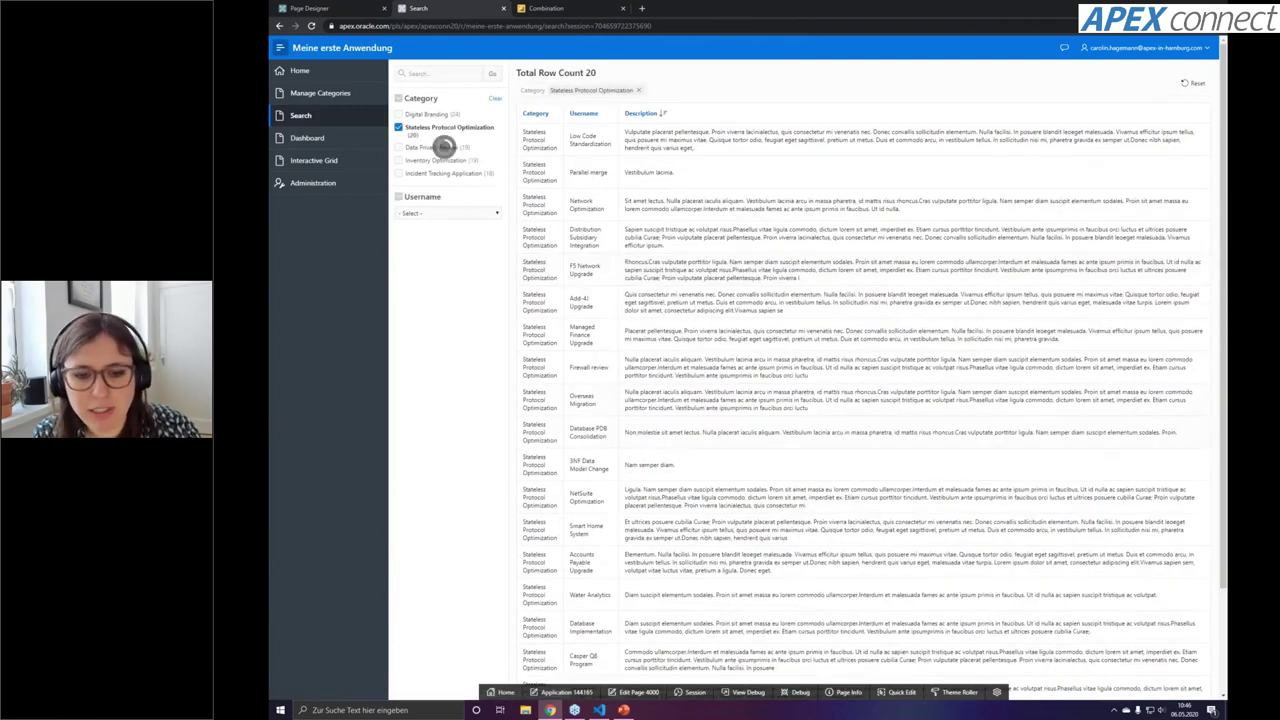
# Check the Search page's session state, noting the stored category ID 3, then close it
pyautogui.click(678, 693)
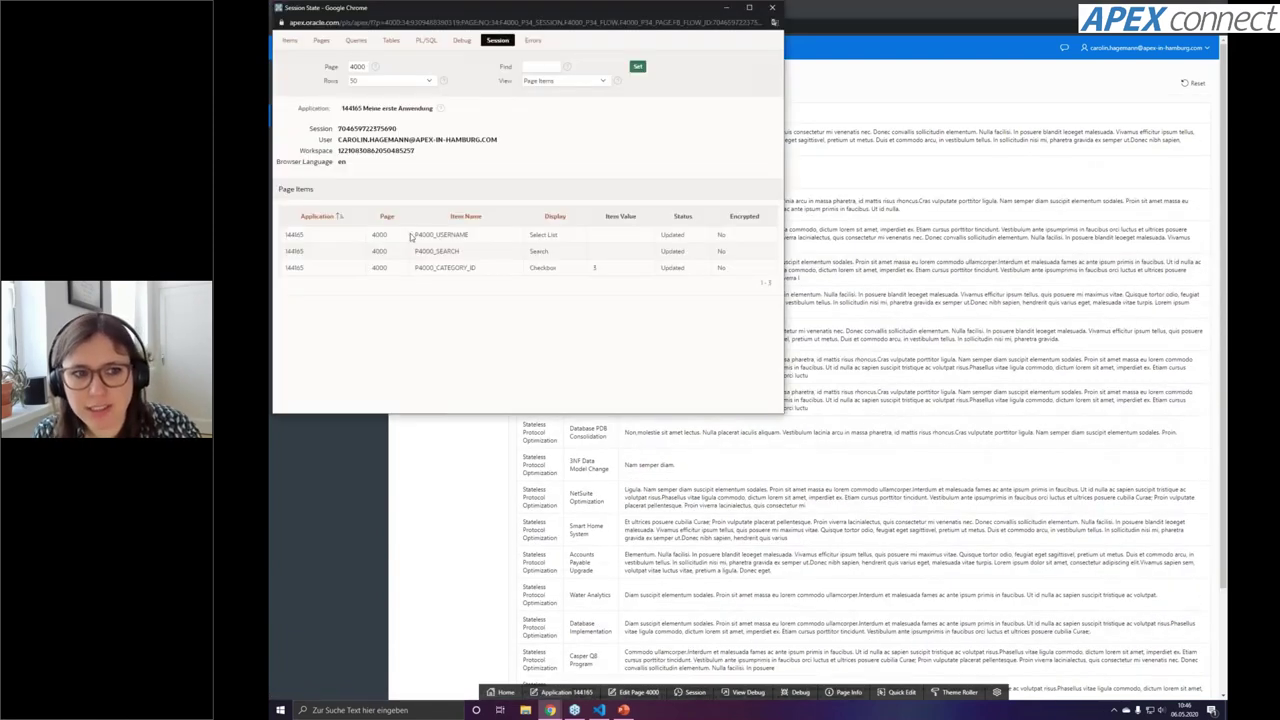
pyautogui.moveTo(570, 13); pyautogui.dragTo(910, 23)
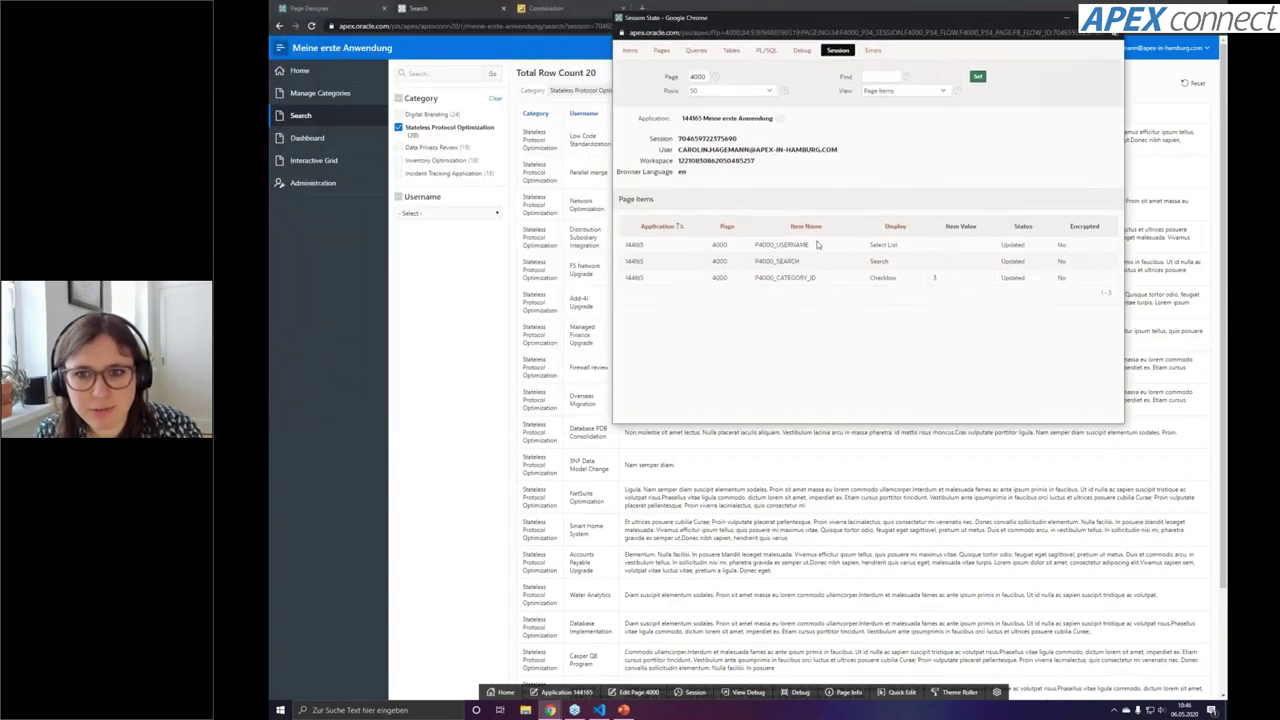
pyautogui.doubleClick(934, 279)
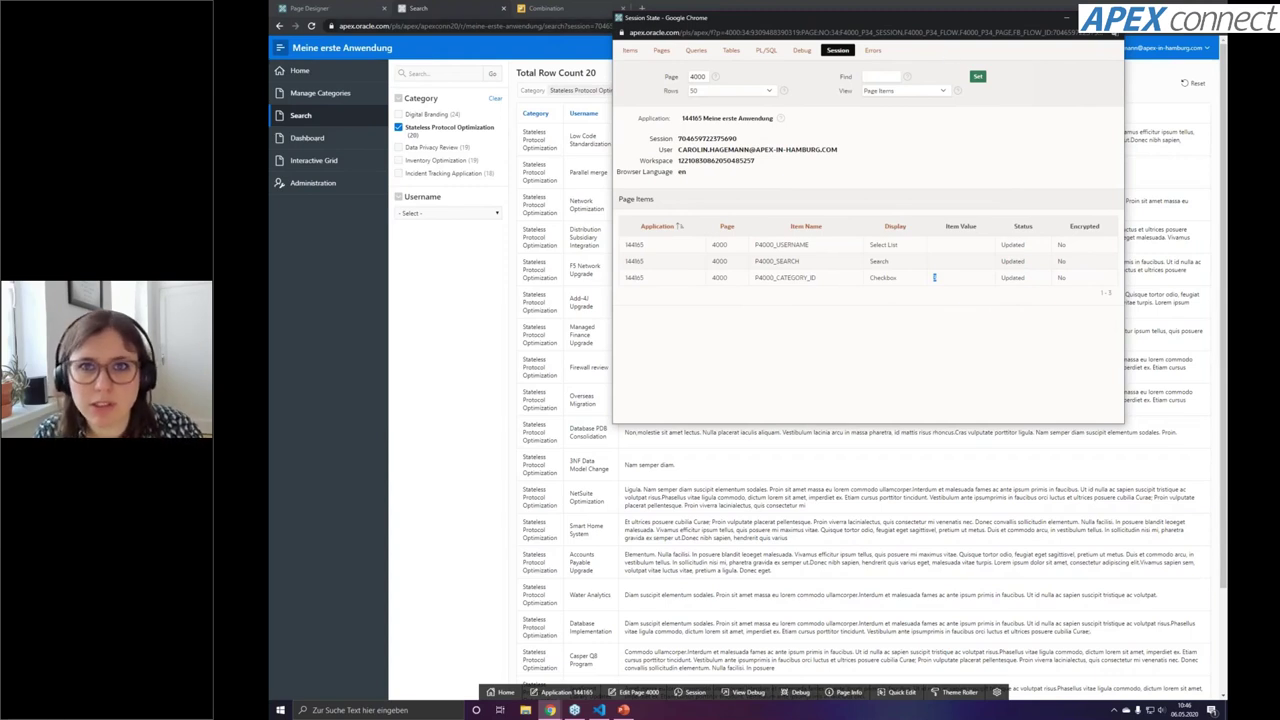
pyautogui.click(1115, 17)
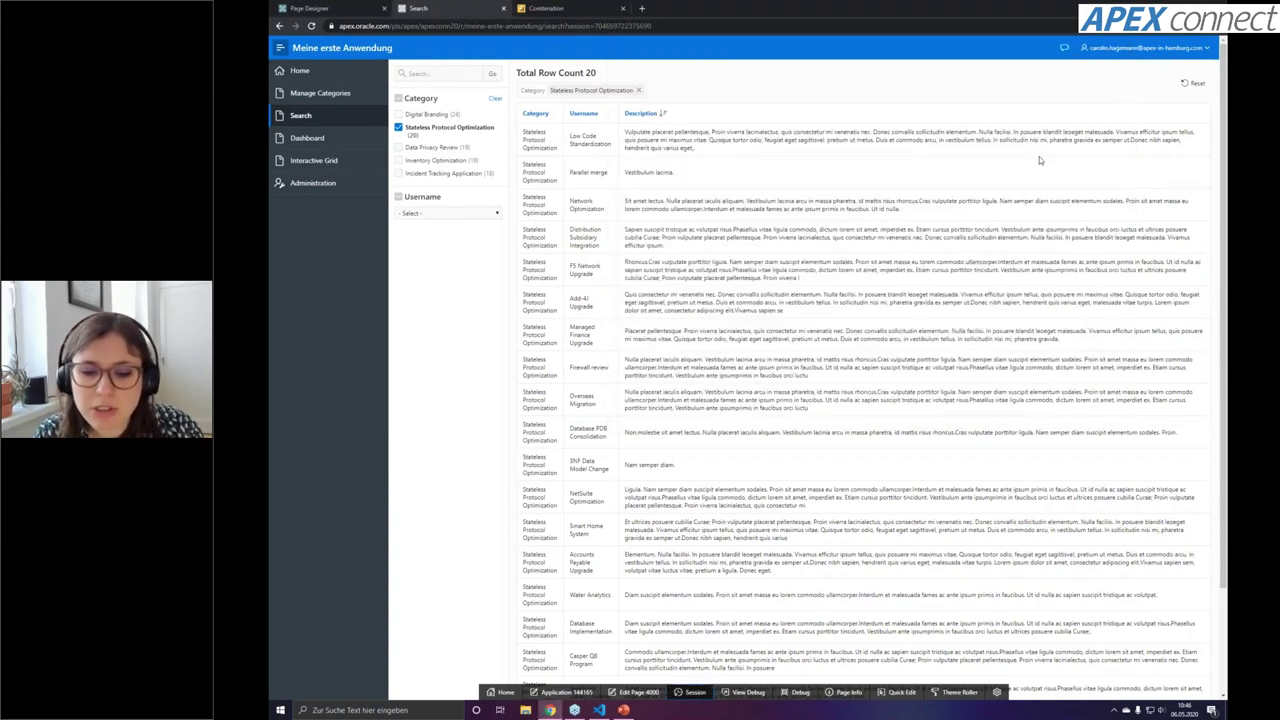
pyautogui.click(955, 692)
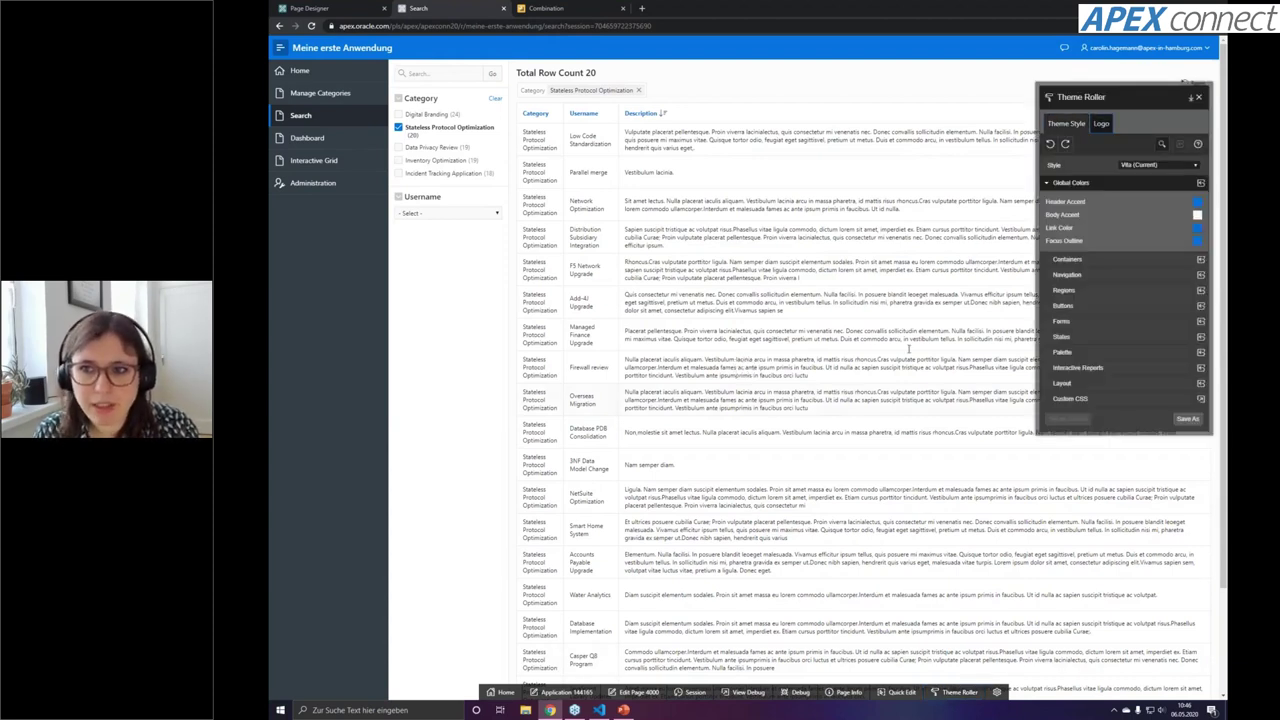
# Set the Theme Roller Header Accent colour to a dark red
pyautogui.click(1197, 202)
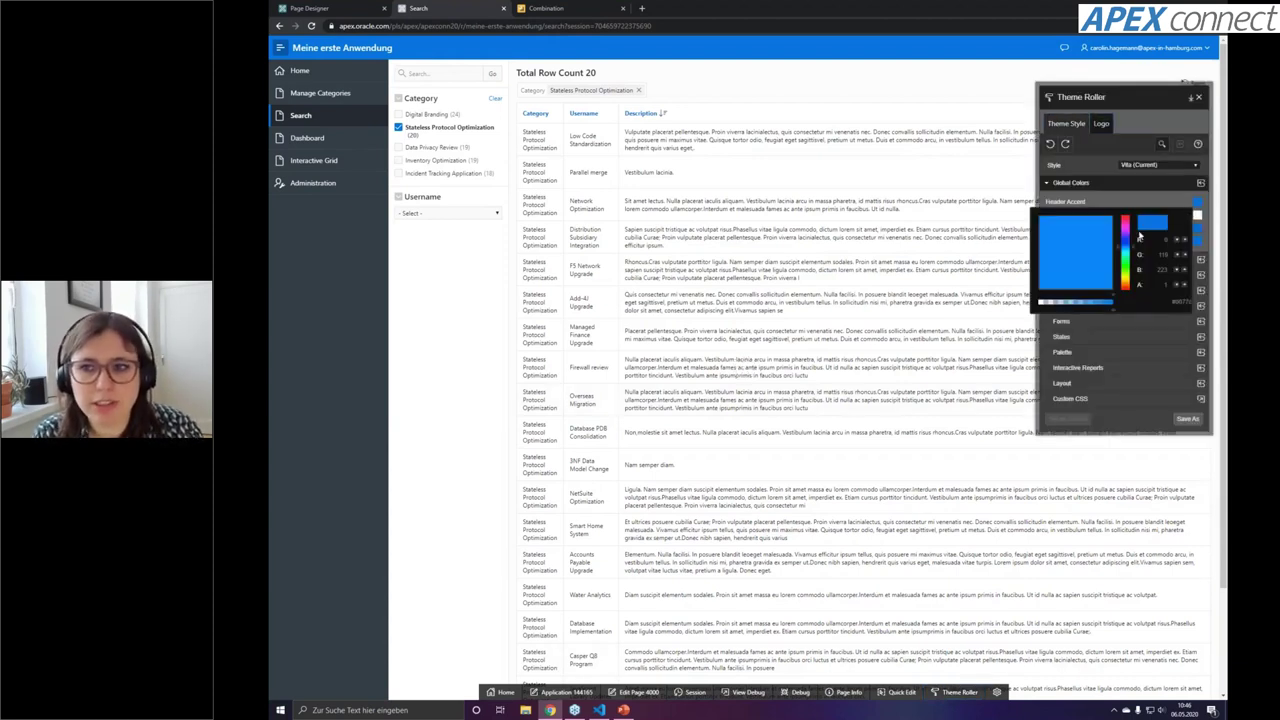
pyautogui.moveTo(1097, 243); pyautogui.dragTo(1033, 218)
pyautogui.click(1126, 236)
pyautogui.click(1130, 224)
pyautogui.click(1094, 256)
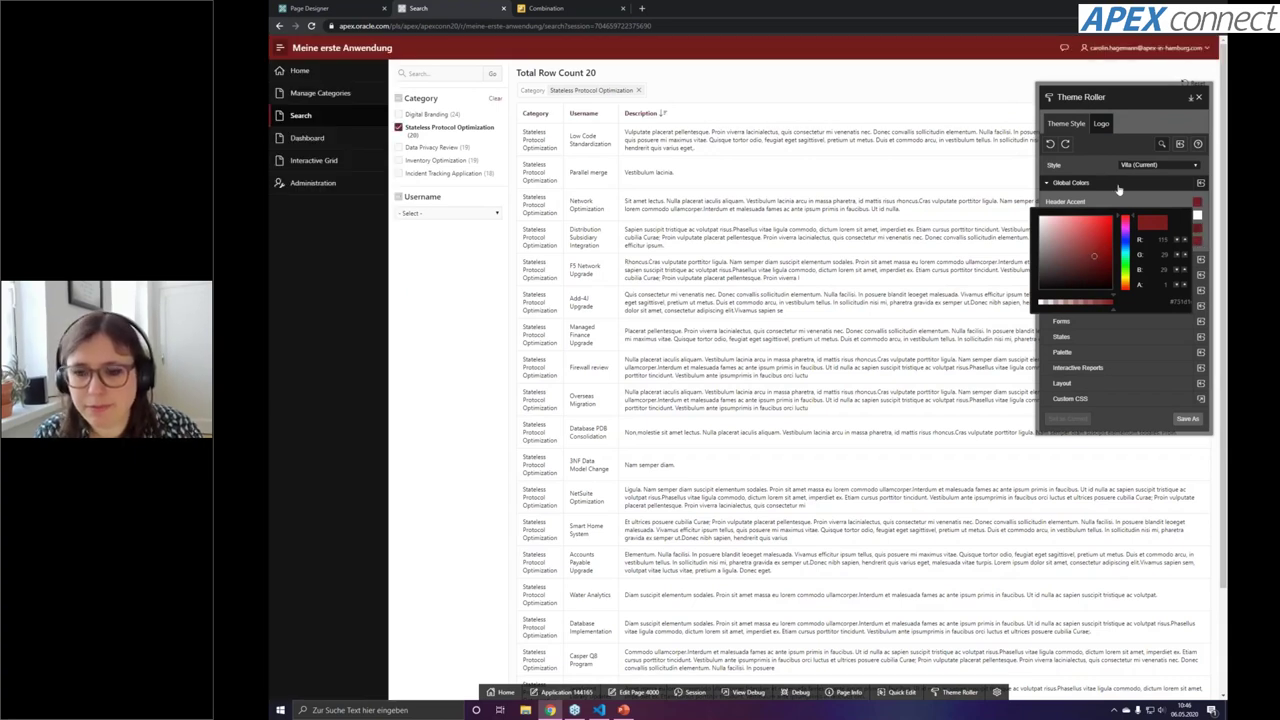
pyautogui.click(1020, 649)
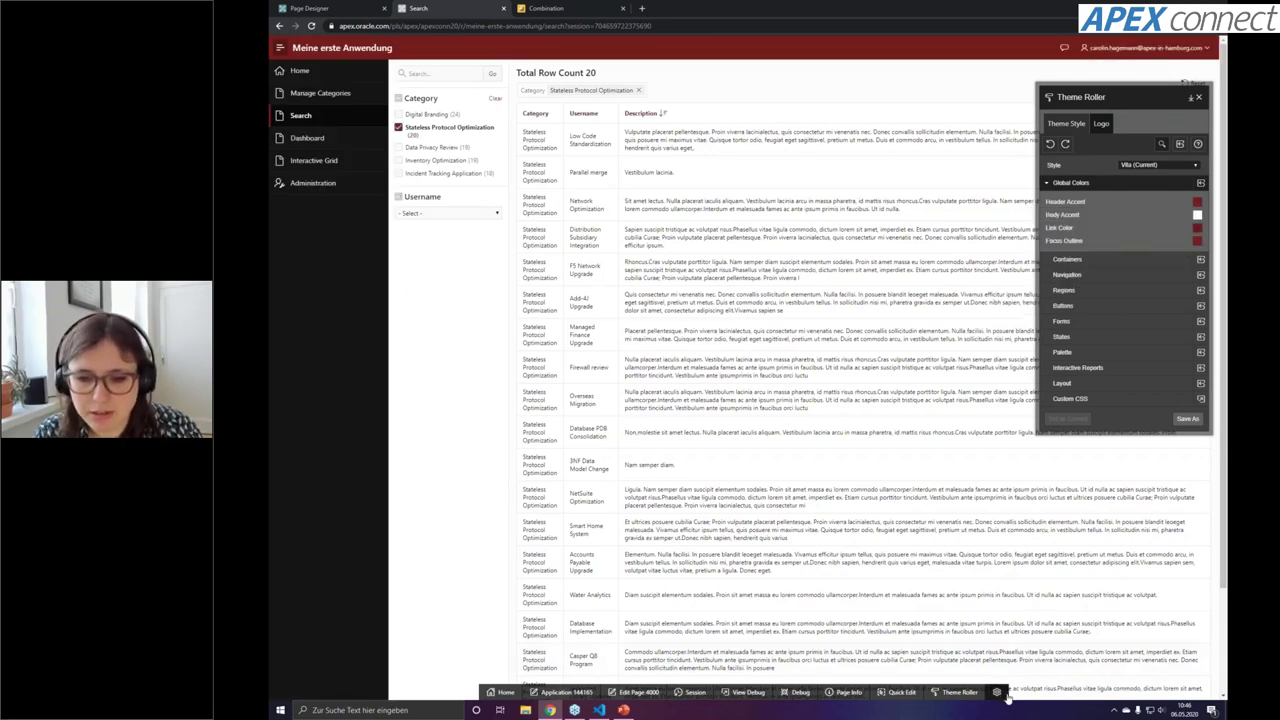
# Glance at the developer display options, then switch to the PowerPoint presentation
pyautogui.click(997, 692)
pyautogui.click(961, 504)
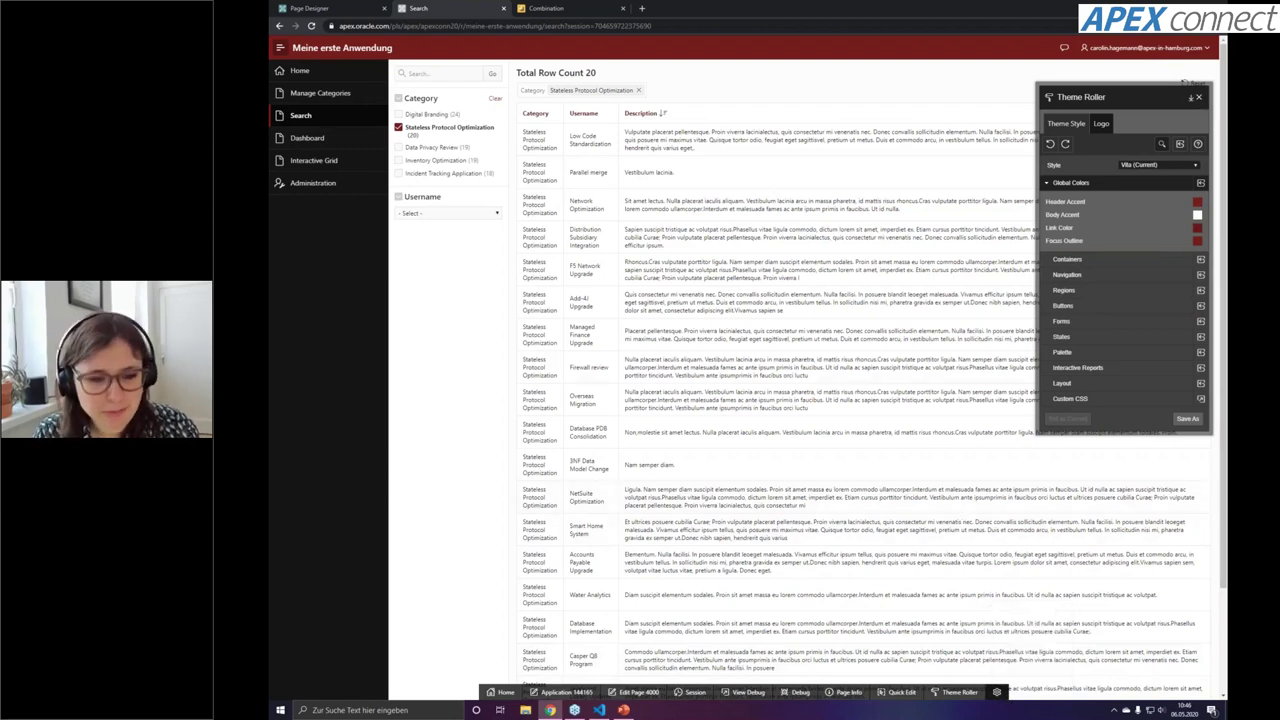
pyautogui.click(623, 710)
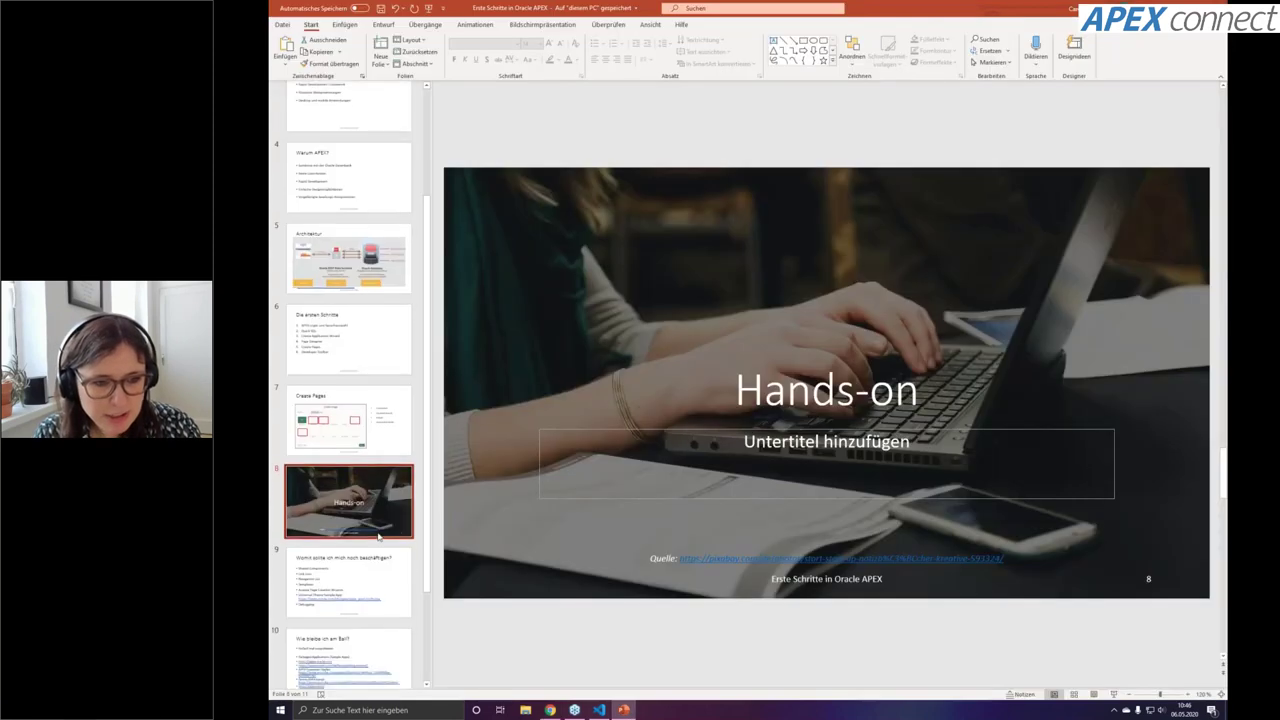
# Step through the slides and show slide 10, 'Wie bleibe ich am Ball?'
pyautogui.press('Down')
pyautogui.press('Down')
pyautogui.press('Up')
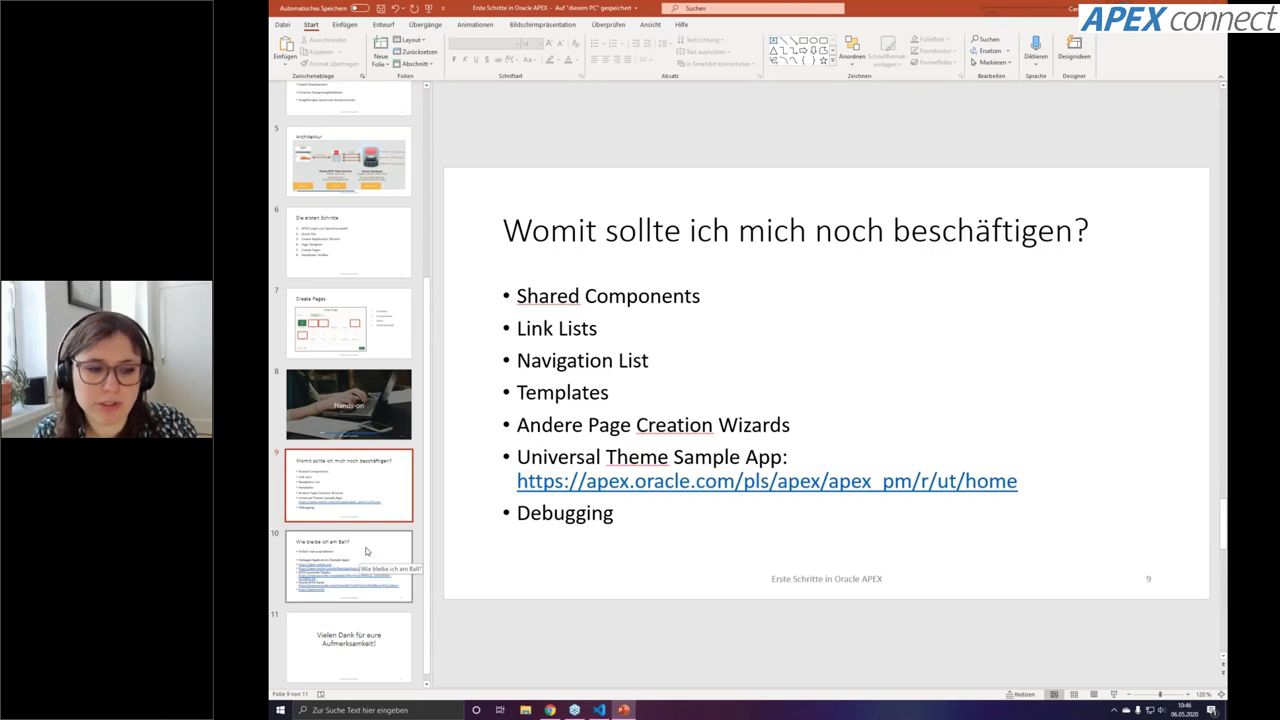
pyautogui.click(366, 551)
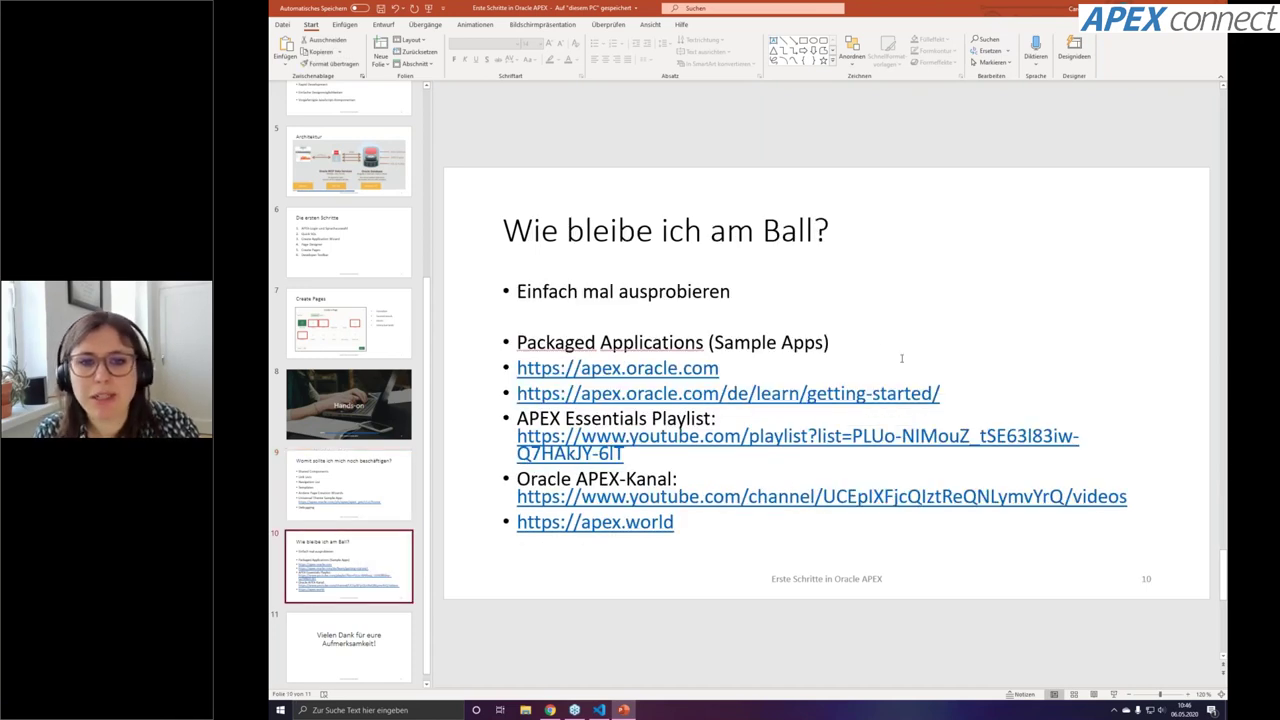